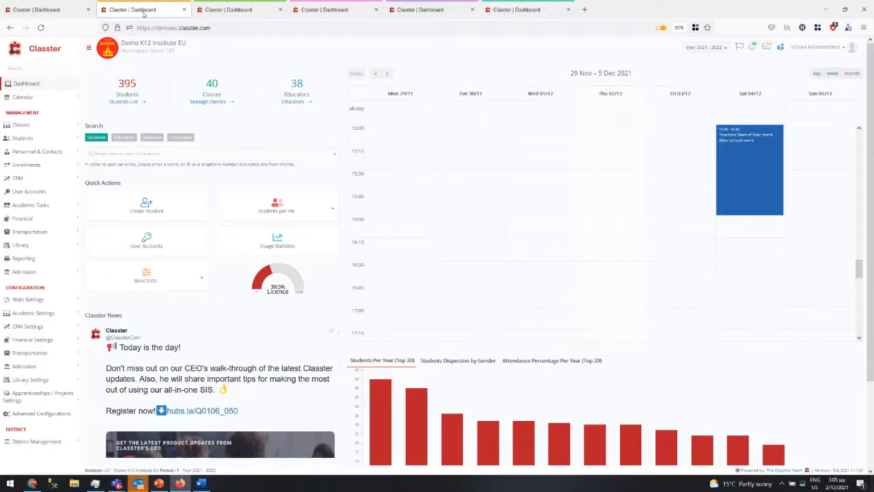
# - Open the Students List as cards and bring up the School Administrator account menu
pyautogui.click(127, 101)
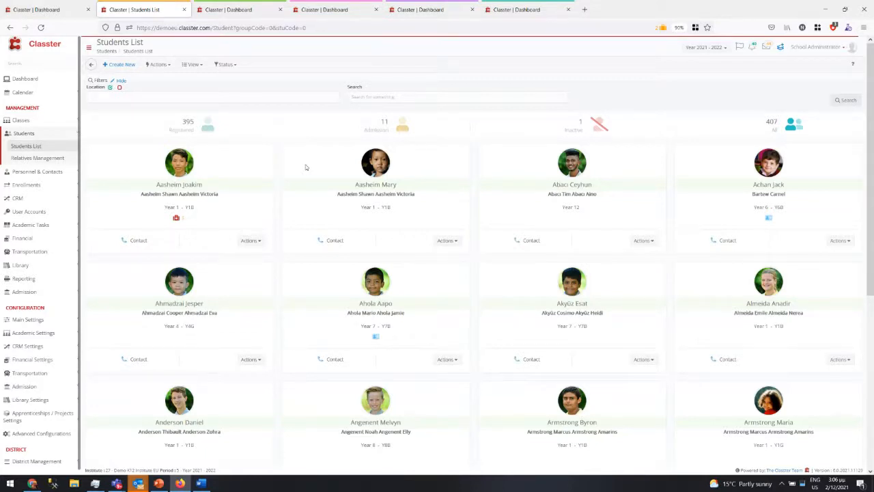
pyautogui.click(835, 54)
# - Open the My Profile page in a new browser tab
pyautogui.rightClick(790, 85)
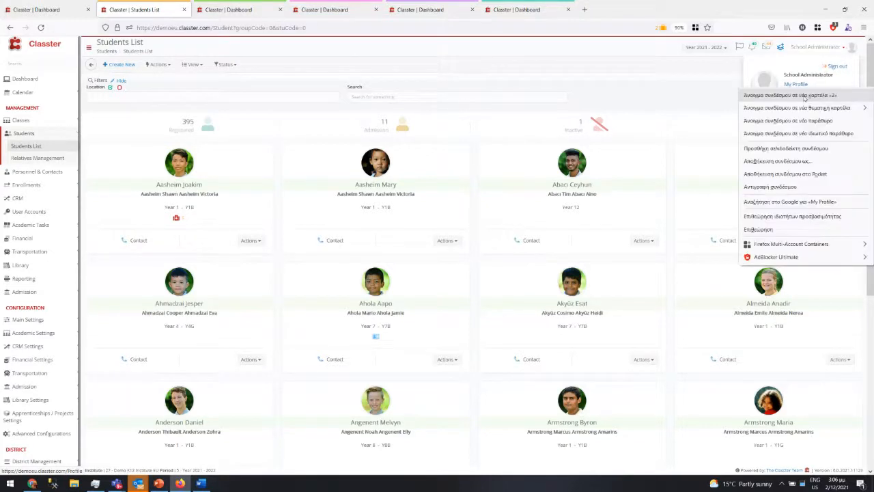
pyautogui.click(804, 96)
pyautogui.click(224, 9)
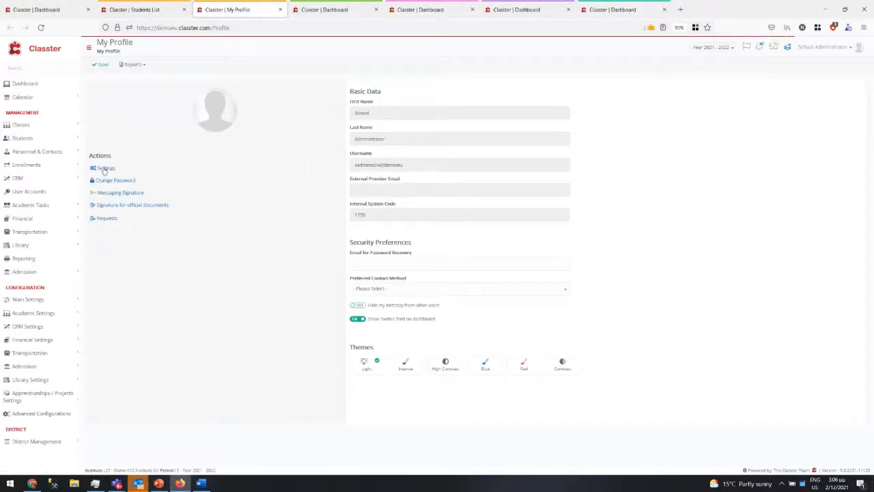
# - Check Students' Default View and Default Registration Status (left at All), then return to the Students List
pyautogui.click(105, 168)
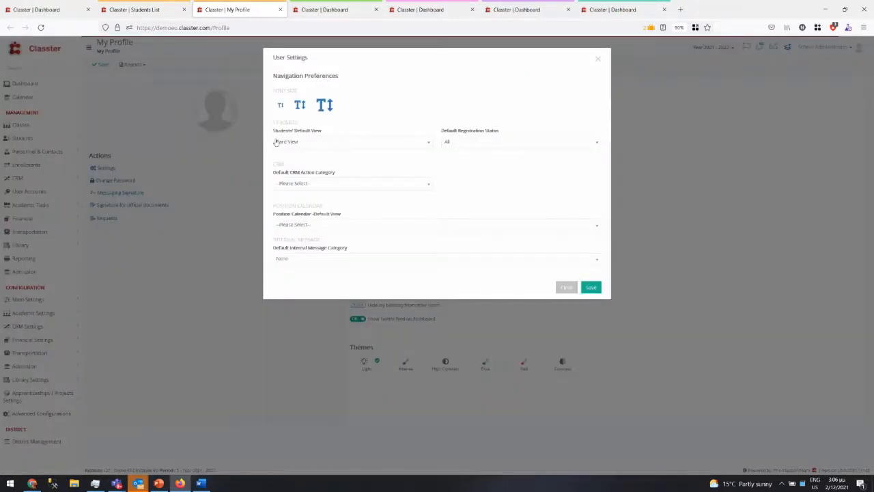
pyautogui.click(276, 142)
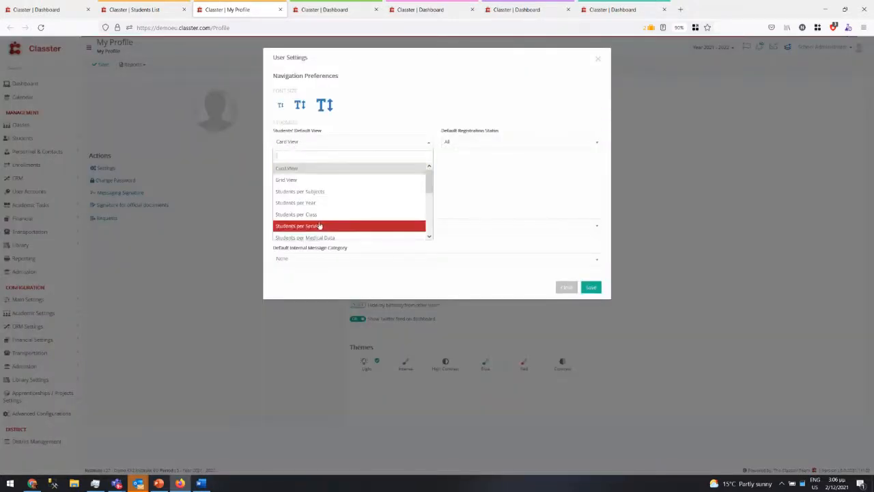
pyautogui.scroll(-4, 318, 226)
pyautogui.scroll(5, 301, 178)
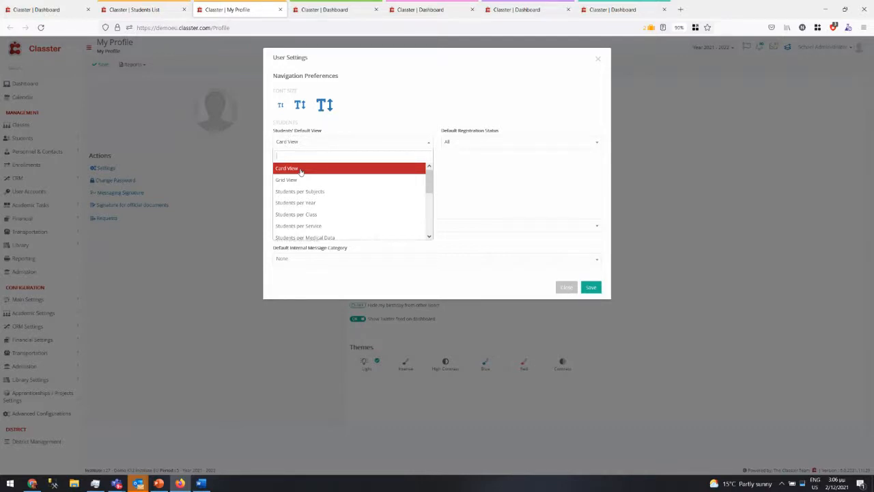
pyautogui.click(463, 149)
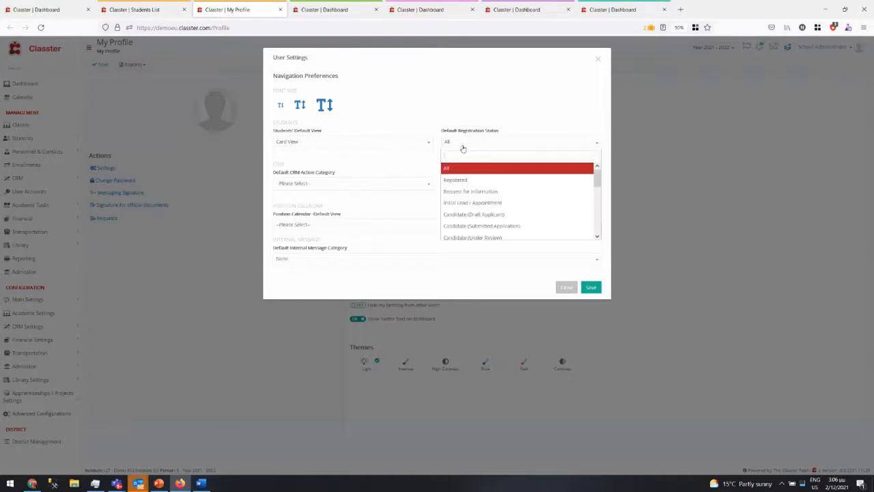
pyautogui.click(462, 148)
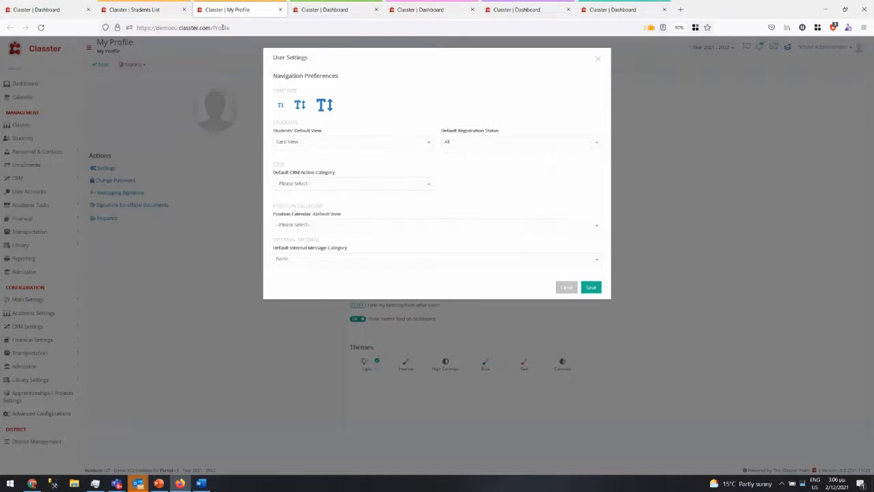
pyautogui.click(133, 9)
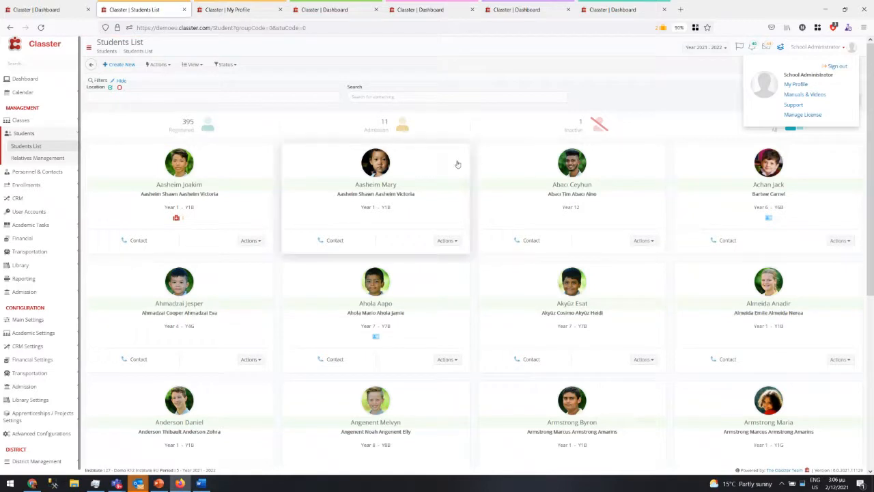
# - Show the View choices: Card, Grid and predefined per-program, subject, year, class and service views
pyautogui.click(198, 68)
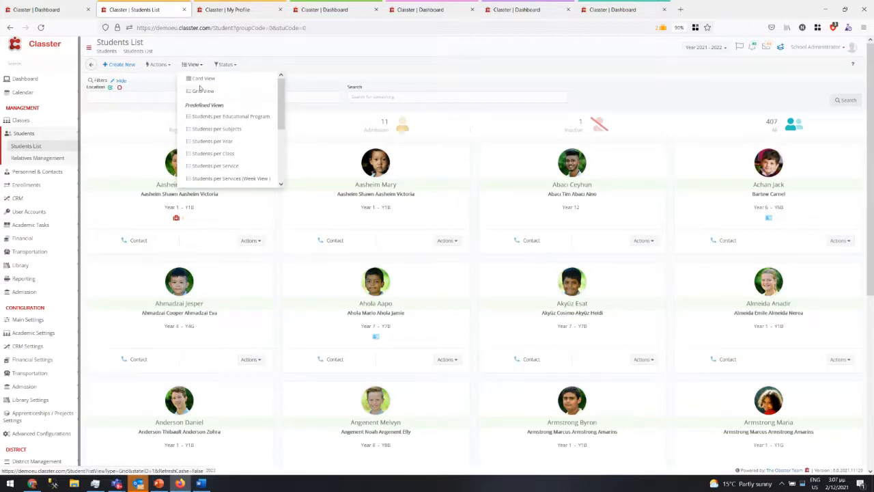
# - Switch to Grid View, try Registered and Request for information status filters, then clear them
pyautogui.click(204, 91)
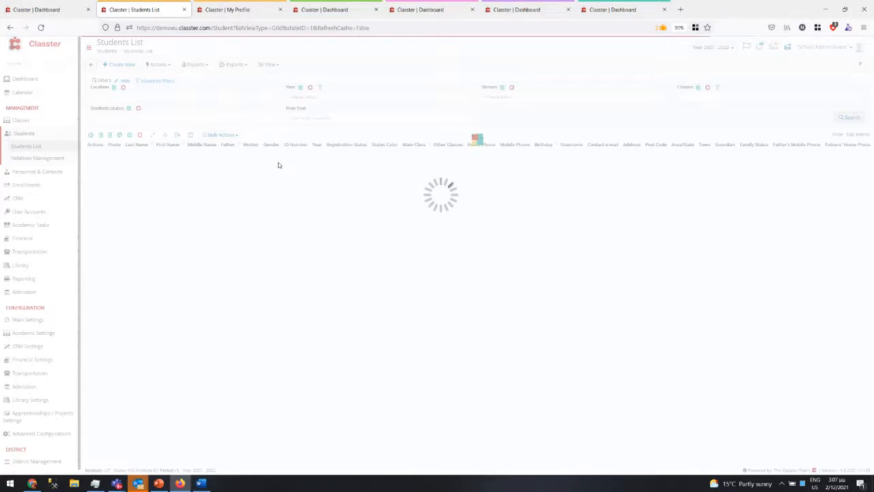
pyautogui.click(110, 117)
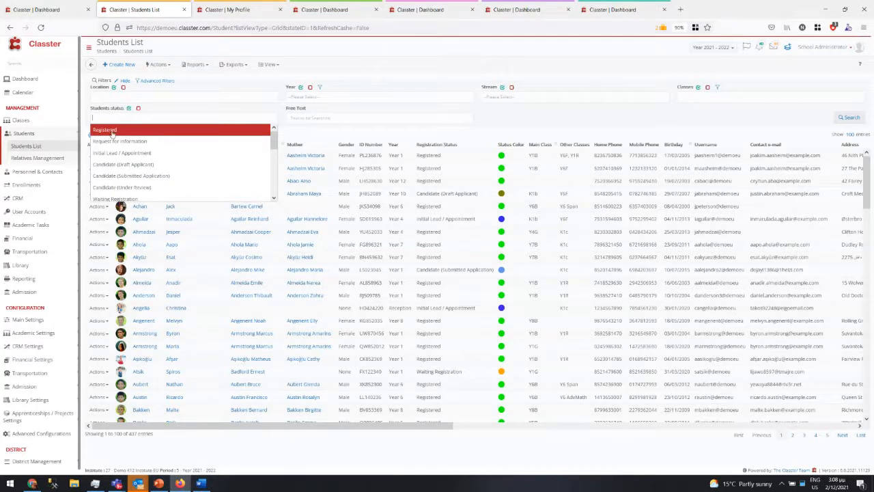
pyautogui.click(112, 131)
pyautogui.click(140, 117)
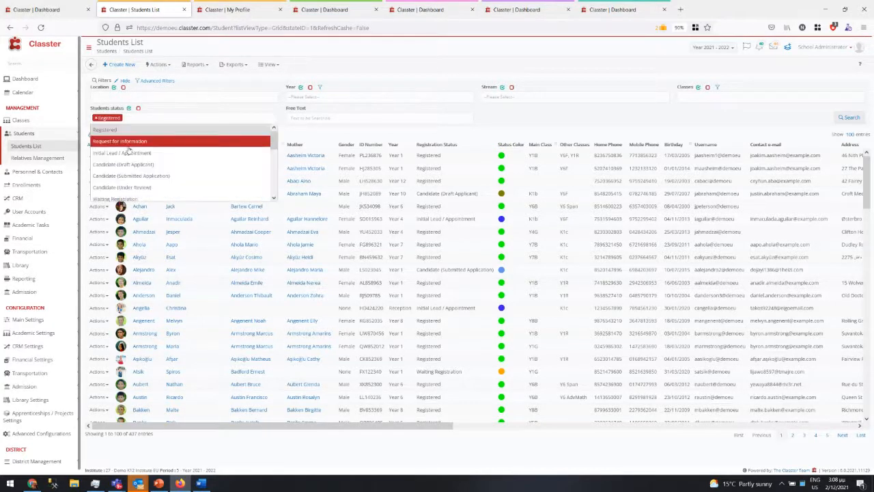
pyautogui.click(127, 142)
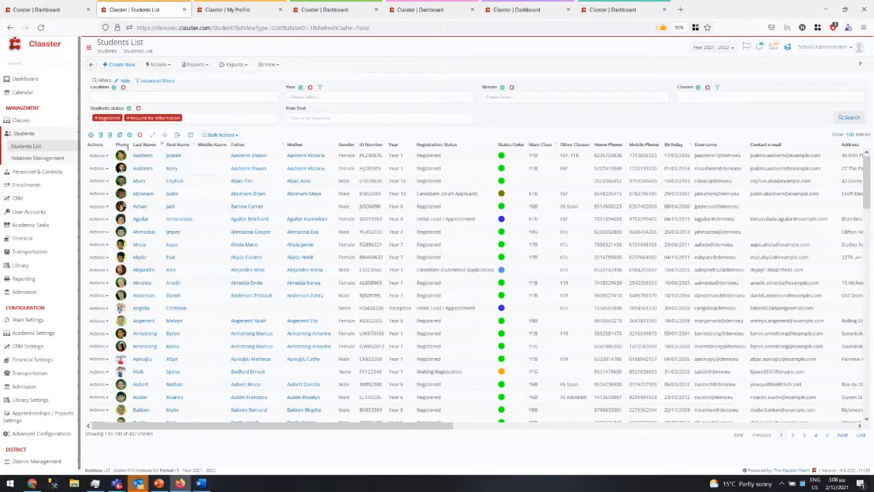
pyautogui.click(138, 108)
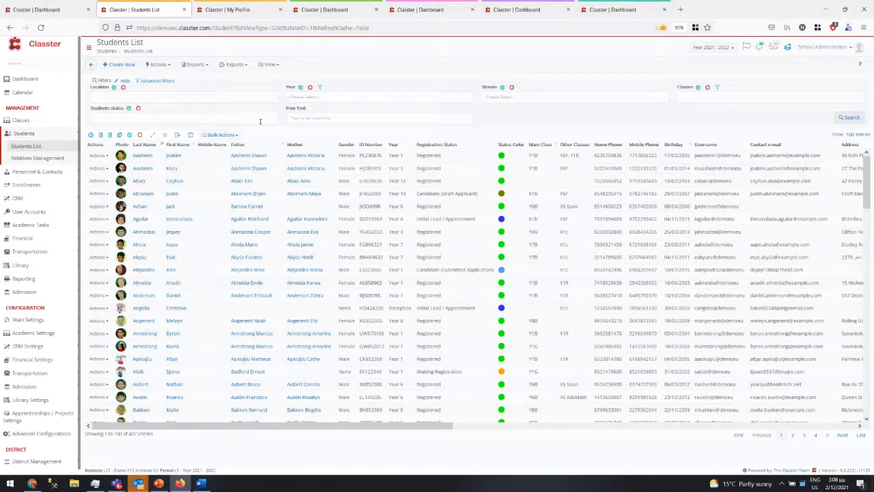
pyautogui.click(123, 97)
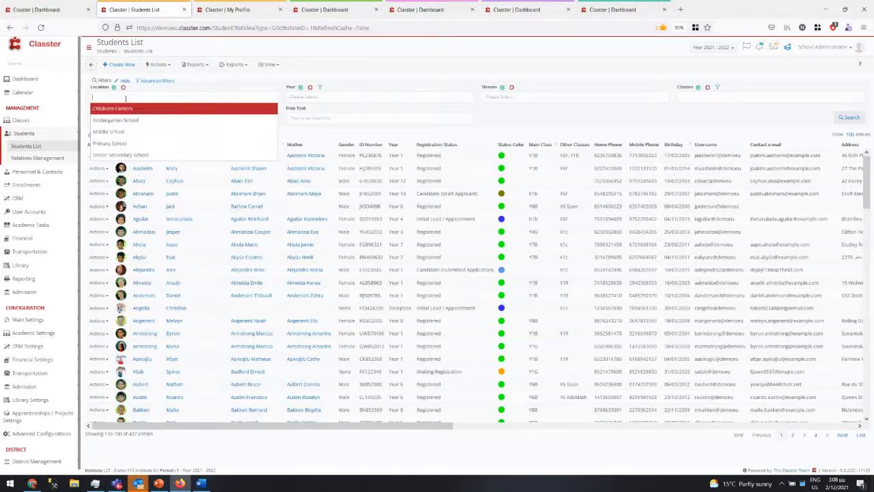
pyautogui.click(315, 101)
pyautogui.click(316, 96)
pyautogui.click(316, 96)
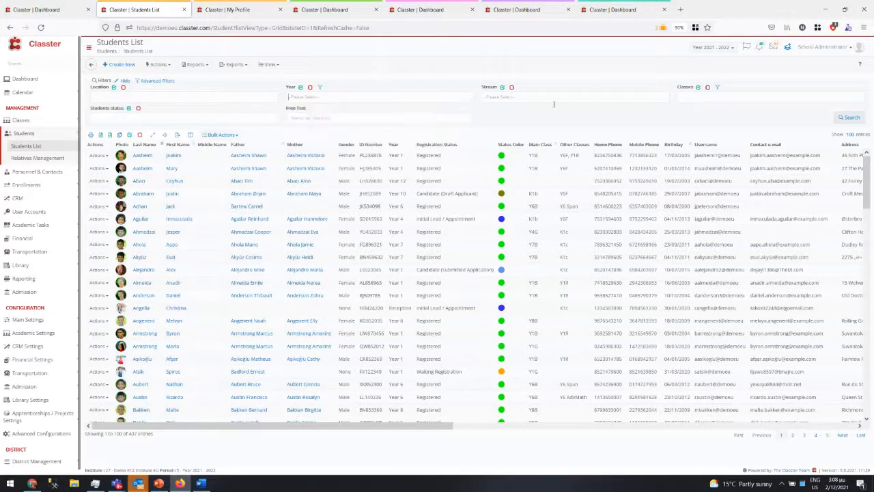
pyautogui.click(547, 94)
pyautogui.click(548, 94)
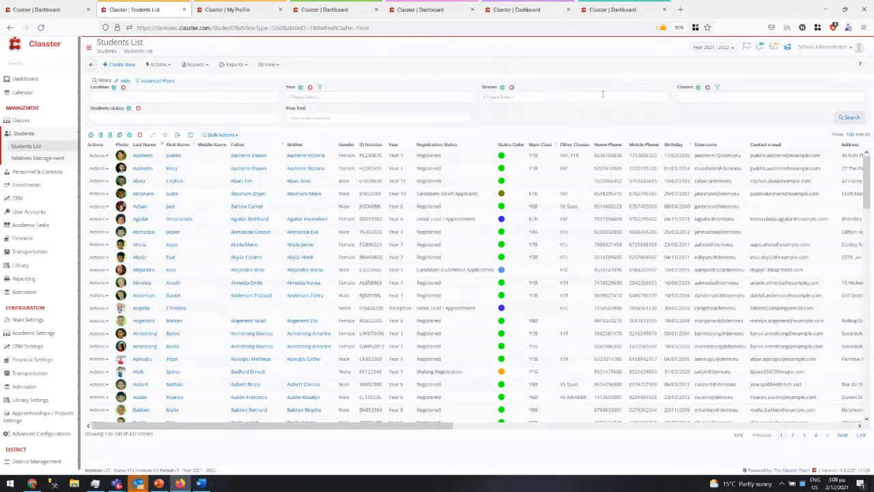
pyautogui.click(696, 97)
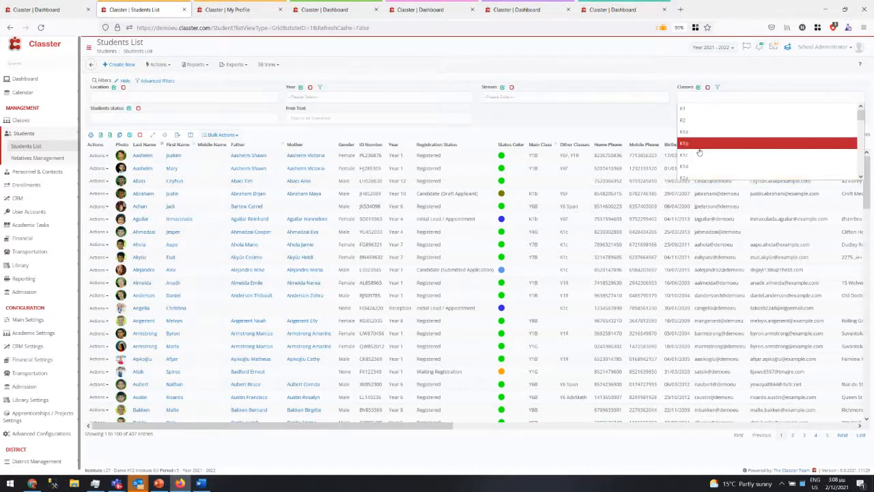
pyautogui.click(717, 89)
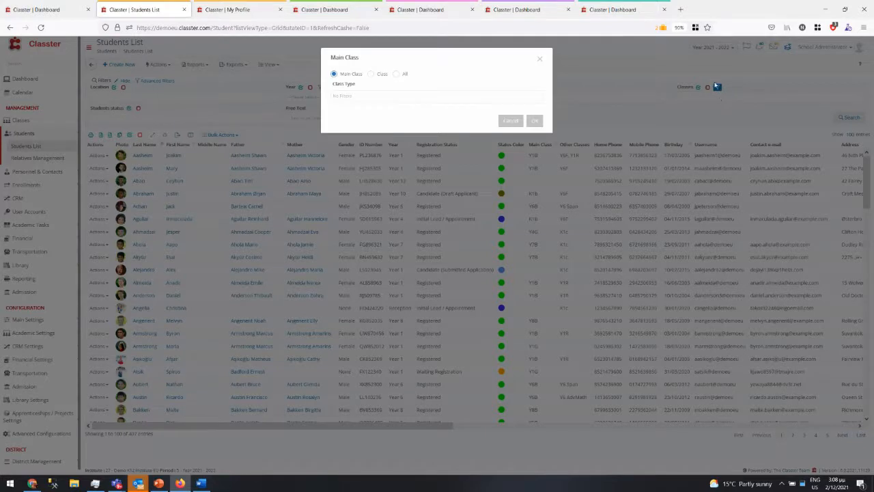
pyautogui.click(372, 74)
pyautogui.click(396, 75)
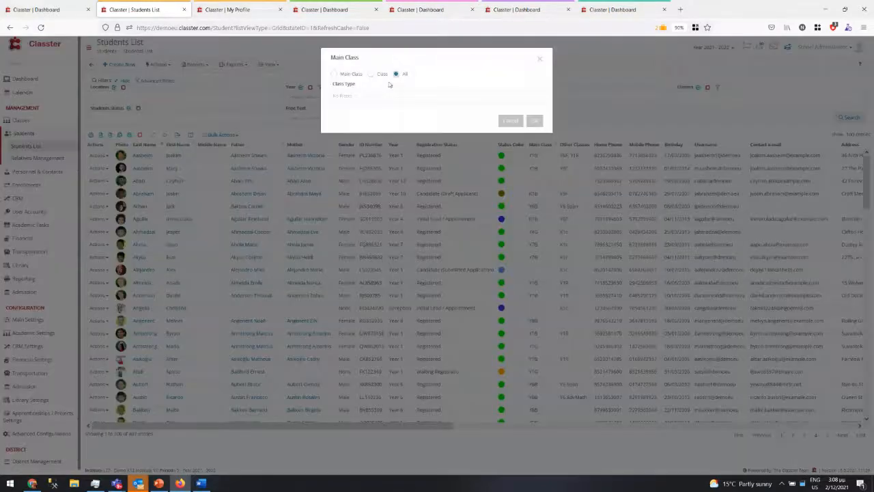
pyautogui.click(353, 96)
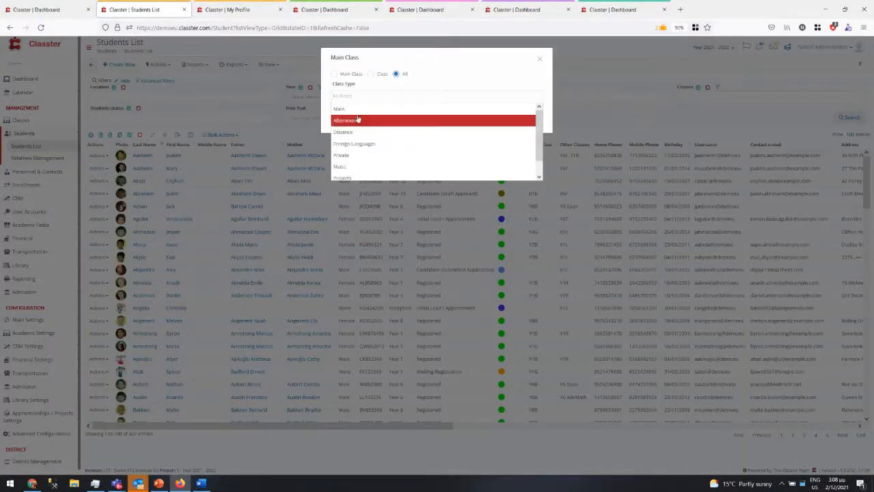
pyautogui.click(492, 75)
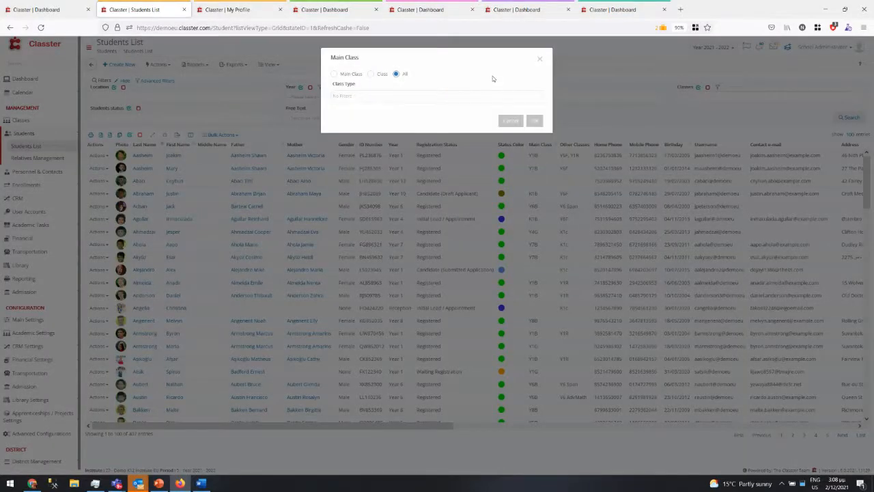
pyautogui.click(508, 124)
pyautogui.click(716, 88)
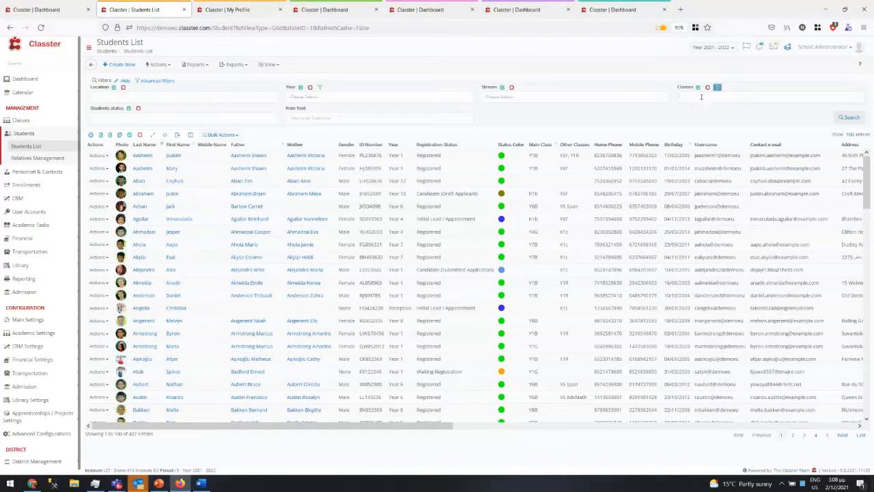
pyautogui.click(703, 98)
pyautogui.click(597, 122)
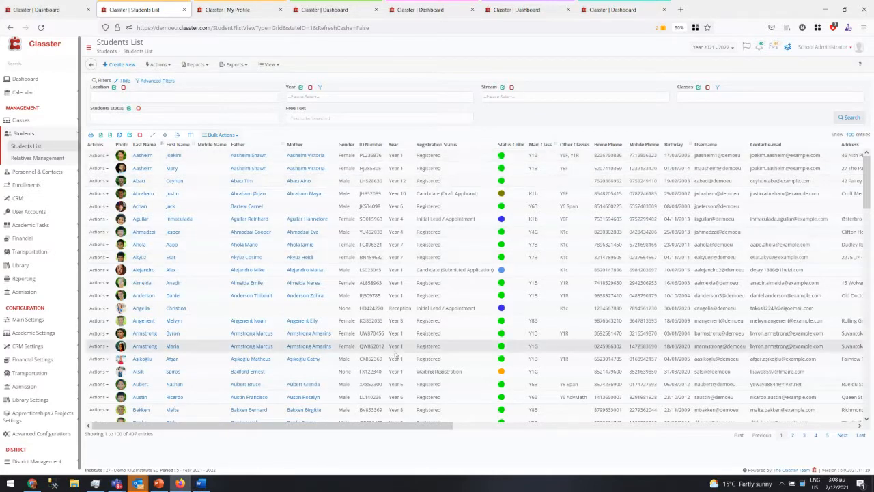
pyautogui.moveTo(410, 428); pyautogui.dragTo(144, 330)
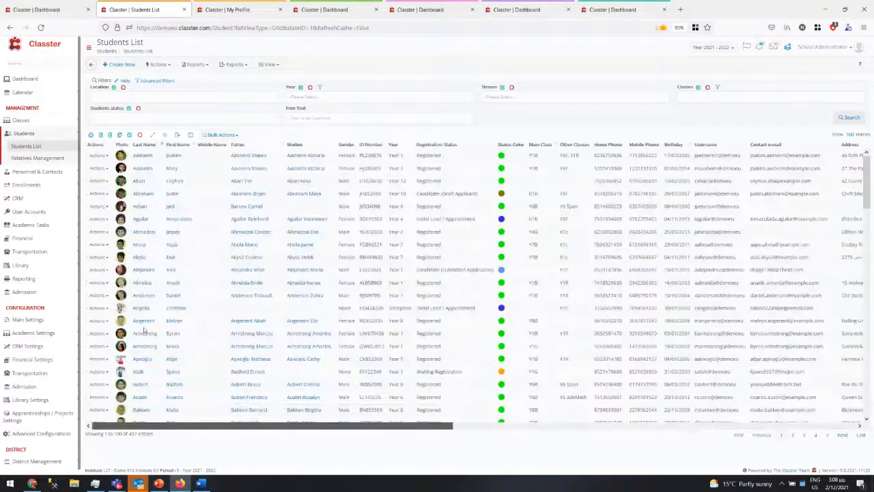
# - In Column Options, move Photo to just after First Name and save the changes
pyautogui.click(191, 136)
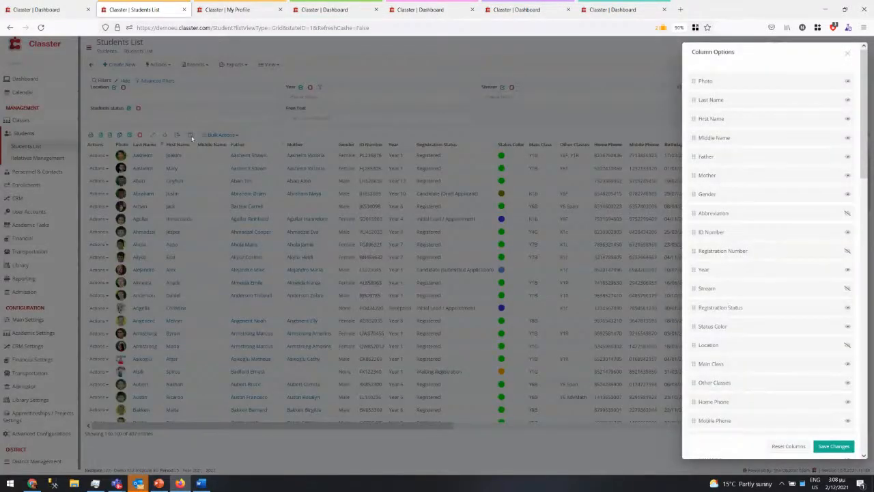
pyautogui.scroll(-5, 779, 333)
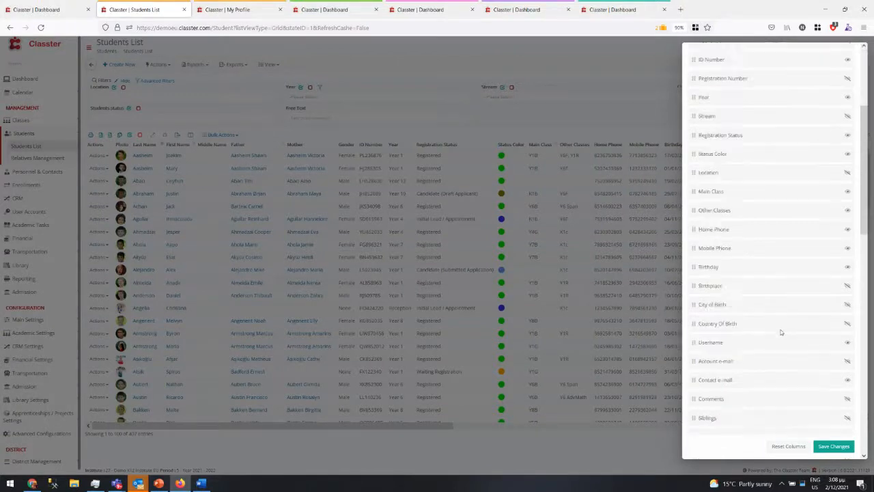
pyautogui.scroll(-3, 778, 332)
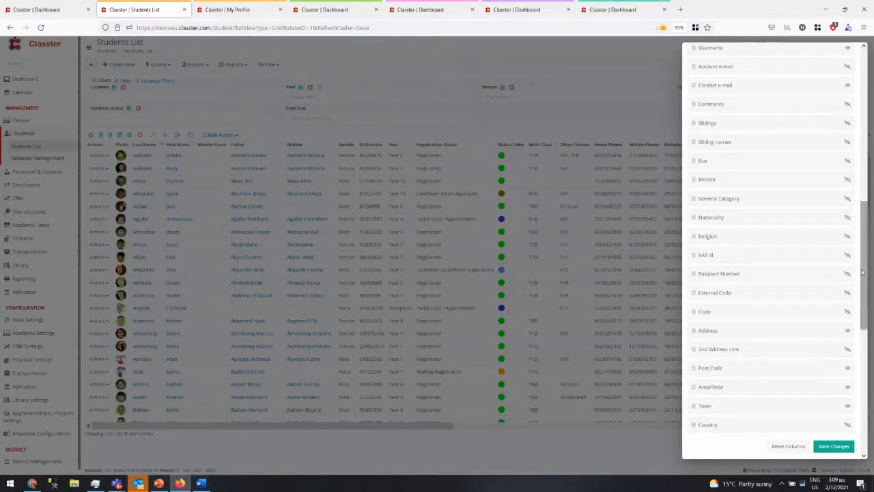
pyautogui.moveTo(863, 273); pyautogui.dragTo(859, 113)
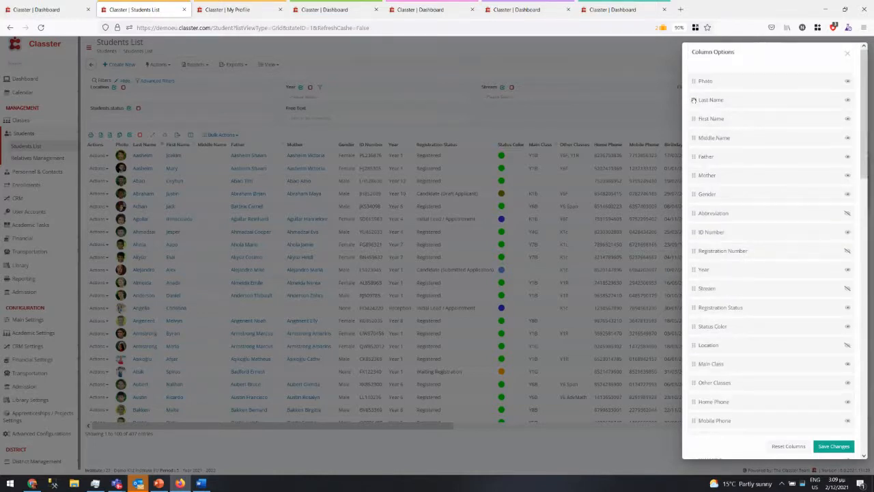
pyautogui.moveTo(693, 81); pyautogui.dragTo(693, 119)
pyautogui.scroll(-10, 796, 246)
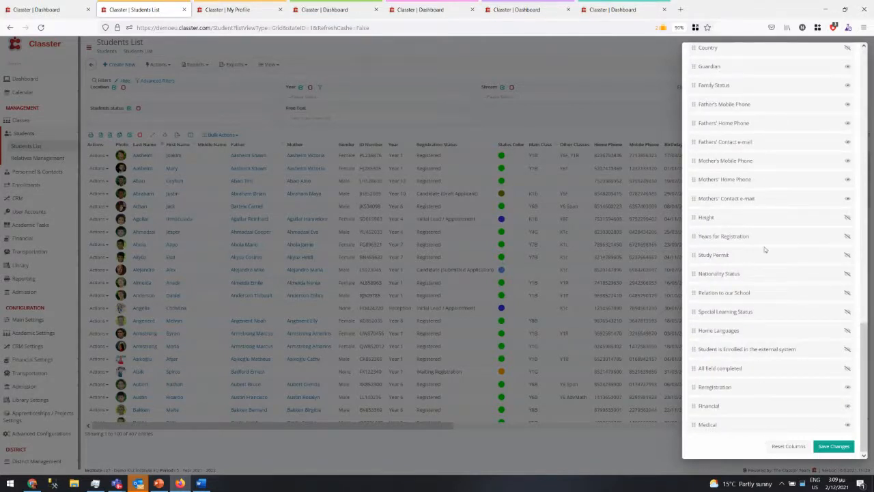
pyautogui.scroll(3, 744, 351)
pyautogui.scroll(-3, 744, 351)
pyautogui.click(831, 446)
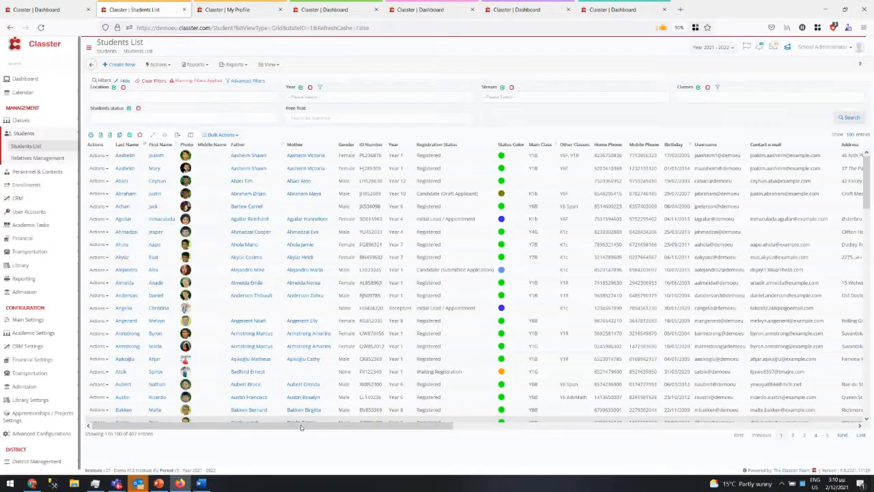
pyautogui.click(845, 428)
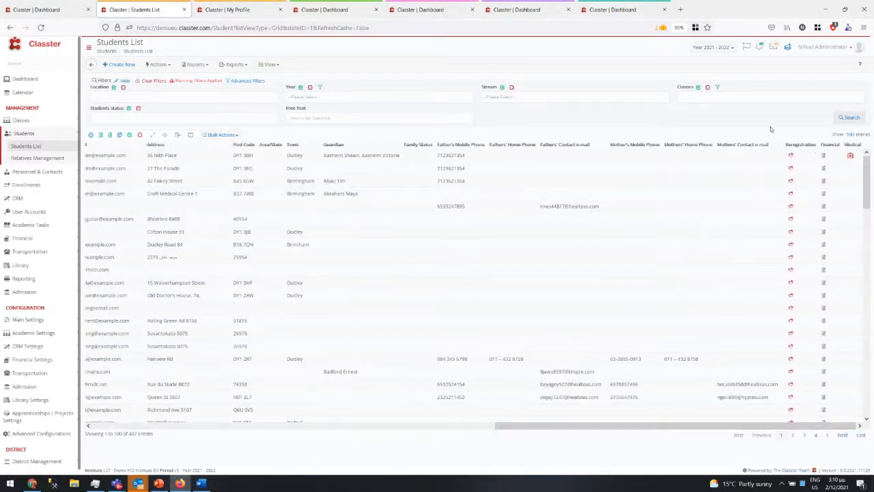
pyautogui.click(824, 158)
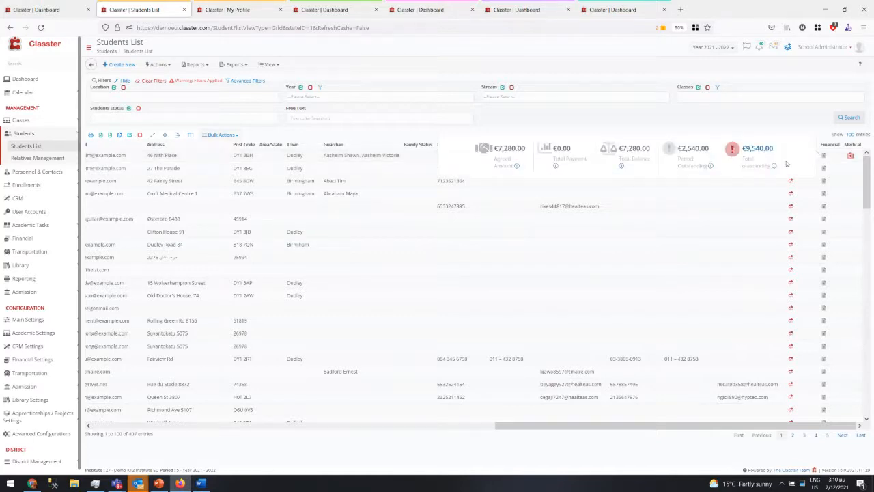
pyautogui.click(811, 122)
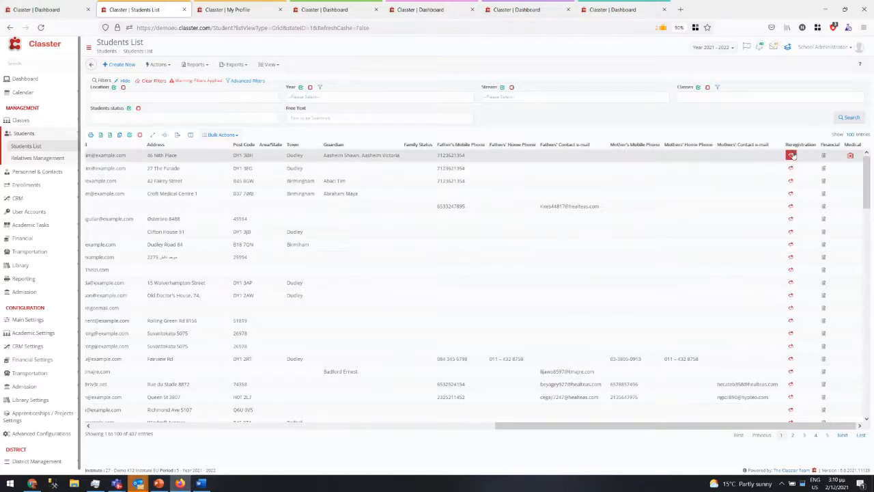
pyautogui.click(824, 171)
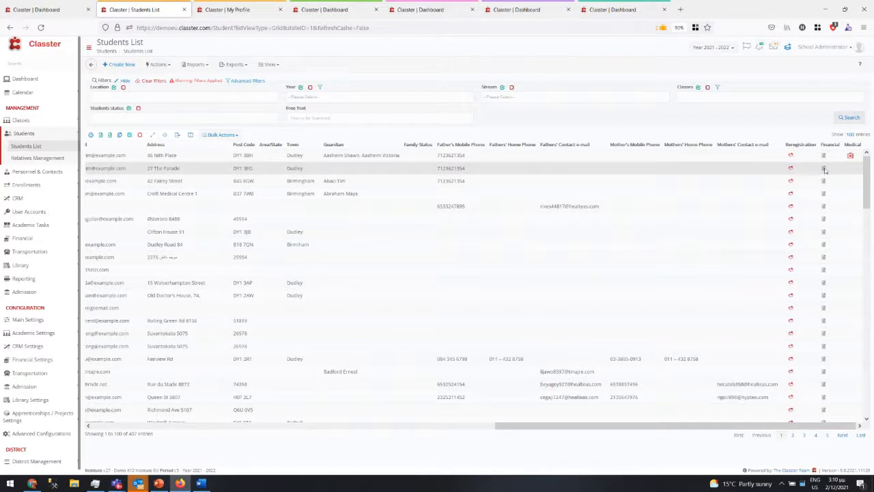
pyautogui.click(759, 121)
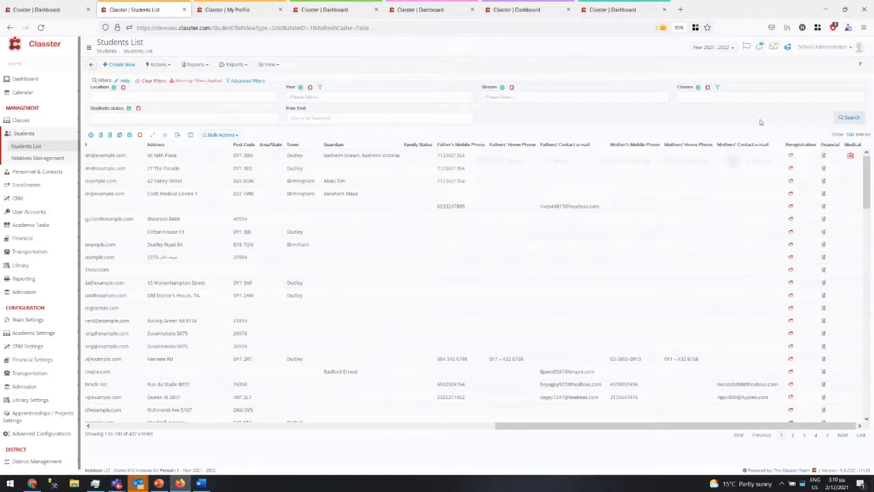
pyautogui.click(790, 155)
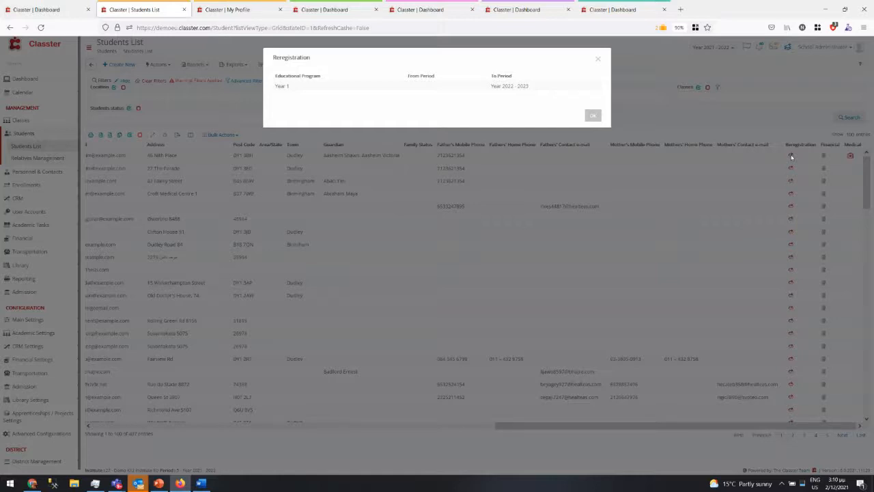
pyautogui.moveTo(492, 88); pyautogui.dragTo(545, 91)
pyautogui.click(592, 116)
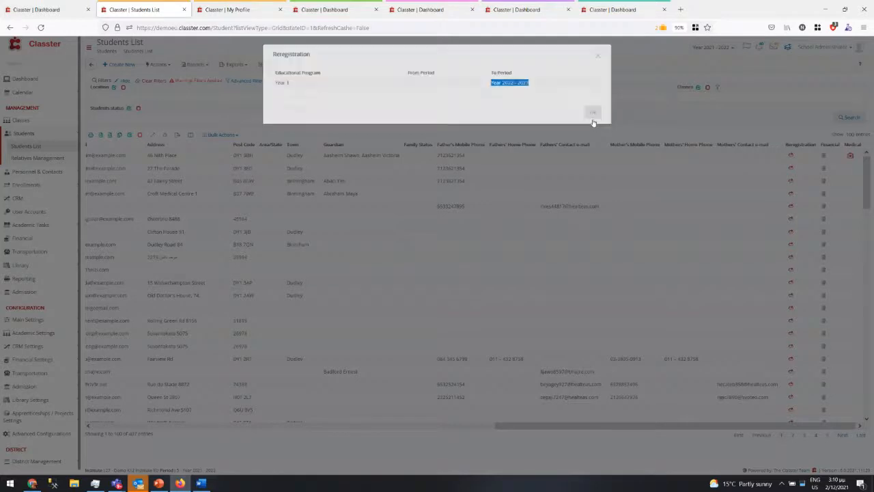
pyautogui.moveTo(850, 156)
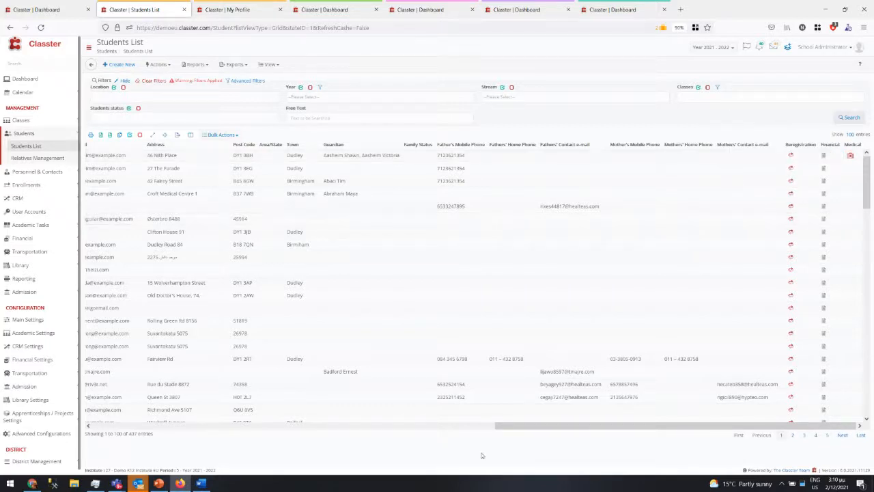
pyautogui.moveTo(535, 425); pyautogui.dragTo(130, 425)
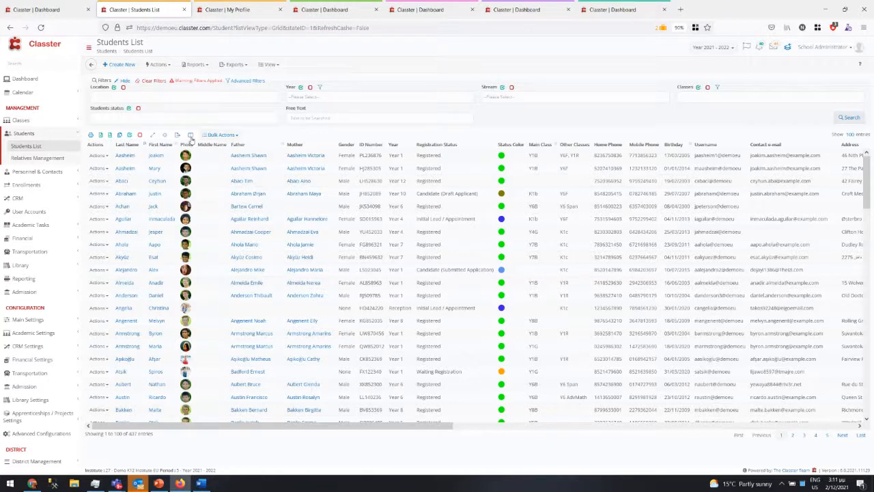
# - Drag the Father column after Mother, then close the Column Options panel
pyautogui.moveTo(238, 145); pyautogui.dragTo(254, 144)
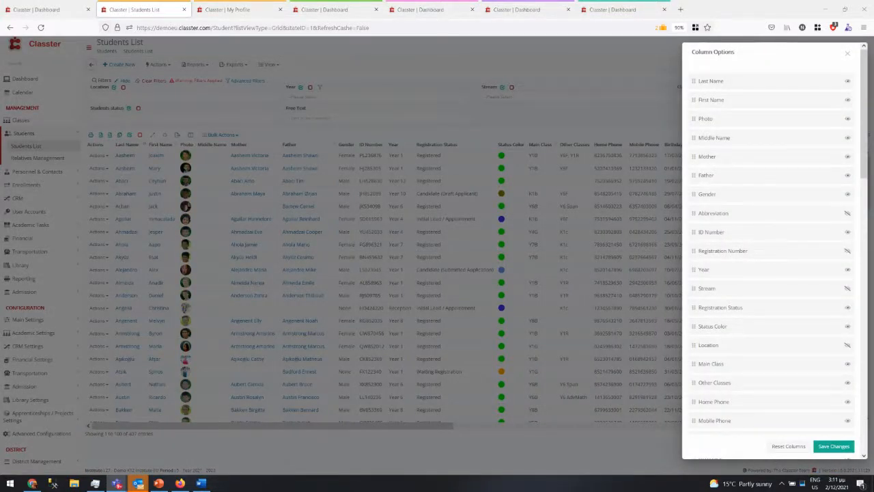
pyautogui.click(605, 92)
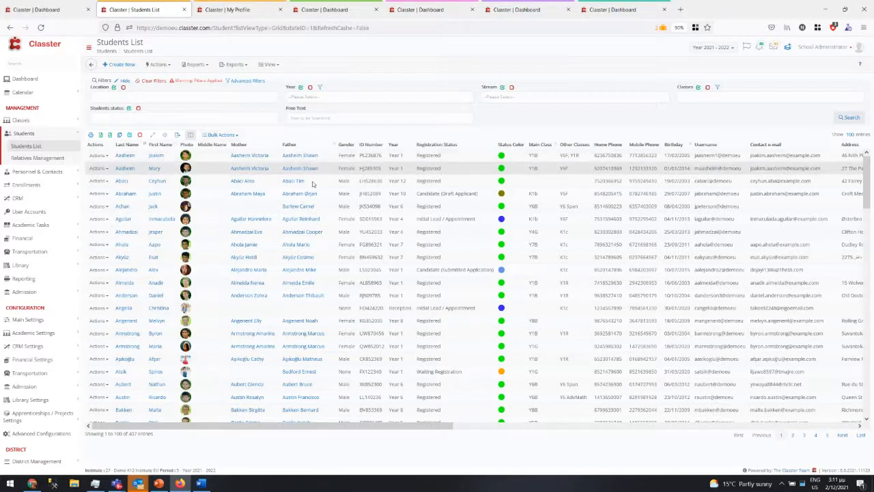
pyautogui.click(176, 137)
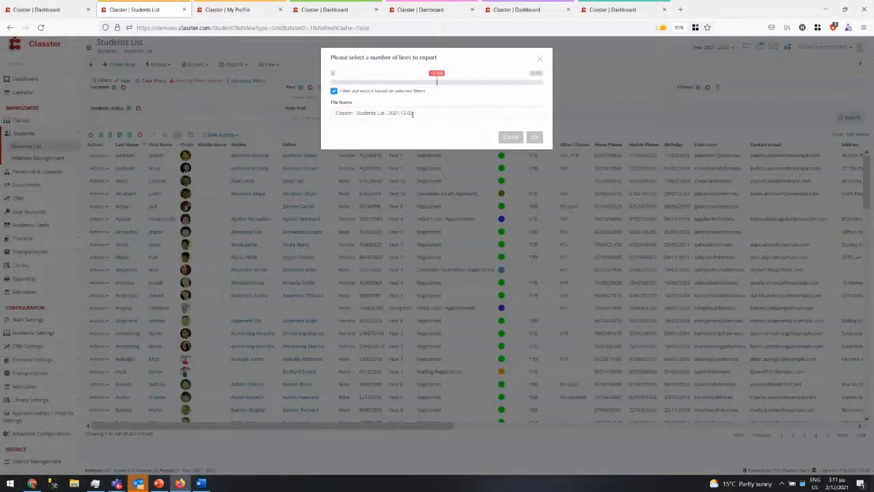
pyautogui.moveTo(412, 114); pyautogui.dragTo(334, 116)
pyautogui.click(455, 110)
pyautogui.click(511, 138)
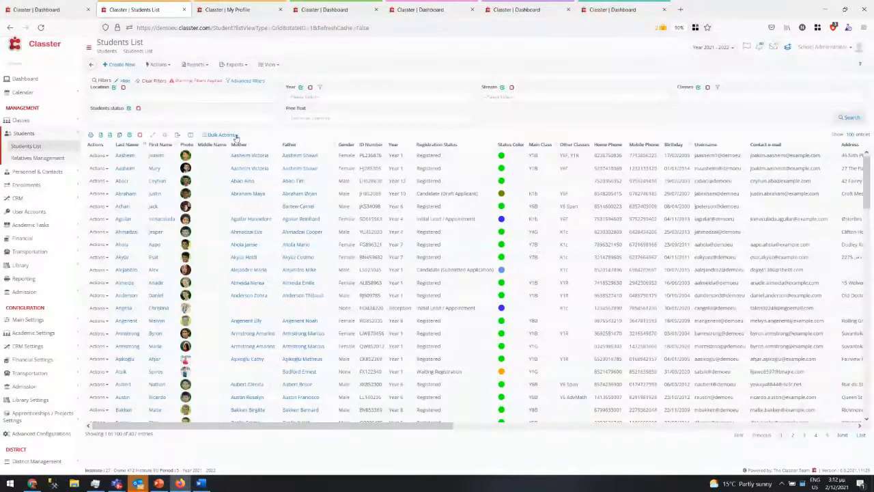
# - Select the first three students, start a Bulk Edit on Bus Usage, then cancel without changes
pyautogui.click(235, 135)
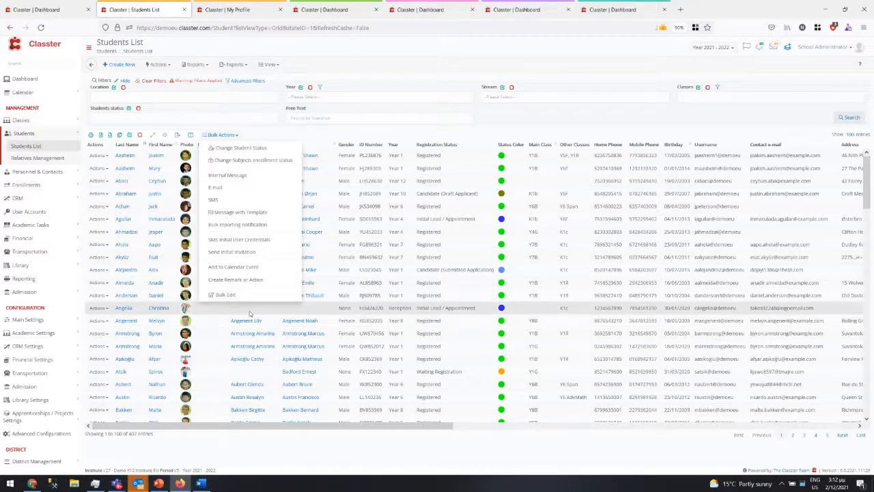
pyautogui.click(472, 157)
pyautogui.click(469, 169)
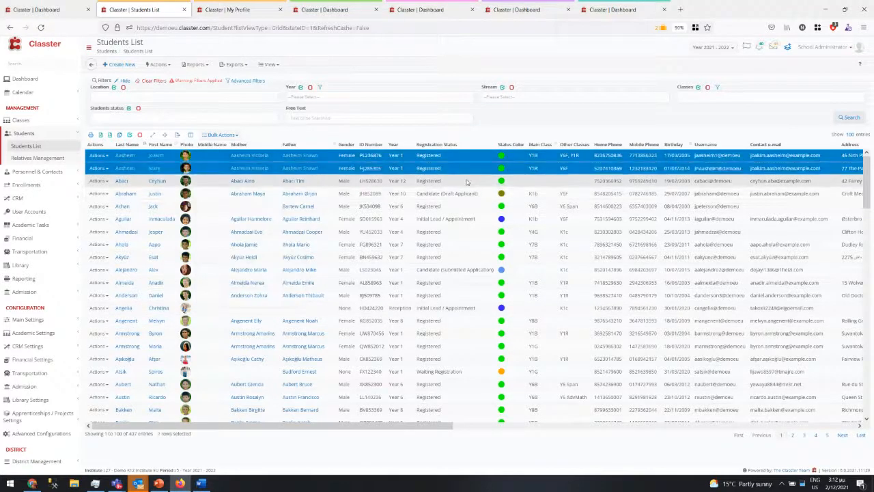
pyautogui.click(467, 181)
pyautogui.click(208, 137)
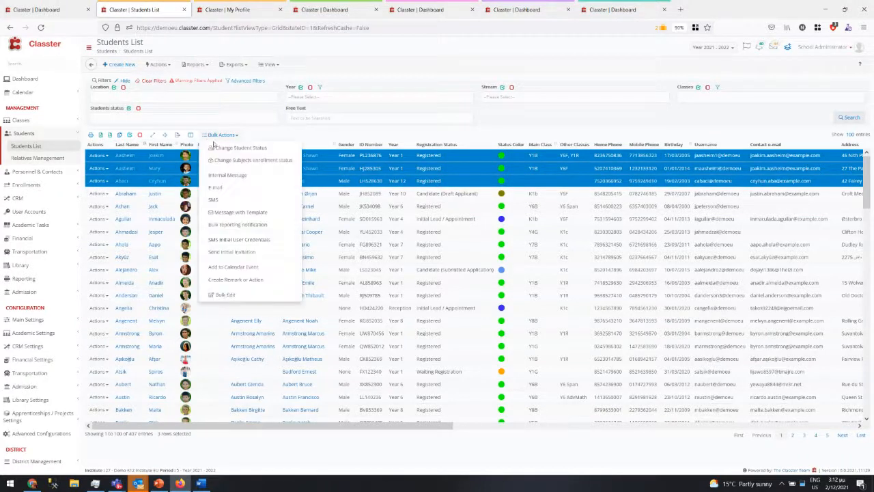
pyautogui.click(226, 295)
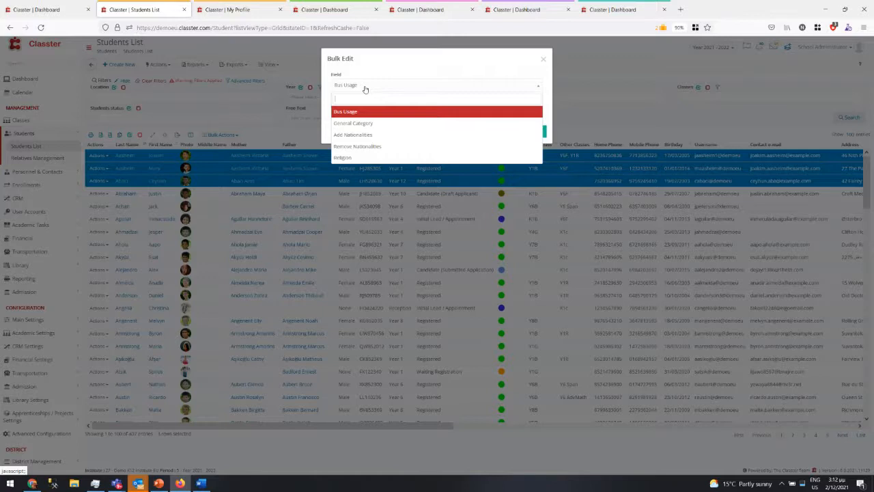
pyautogui.click(402, 69)
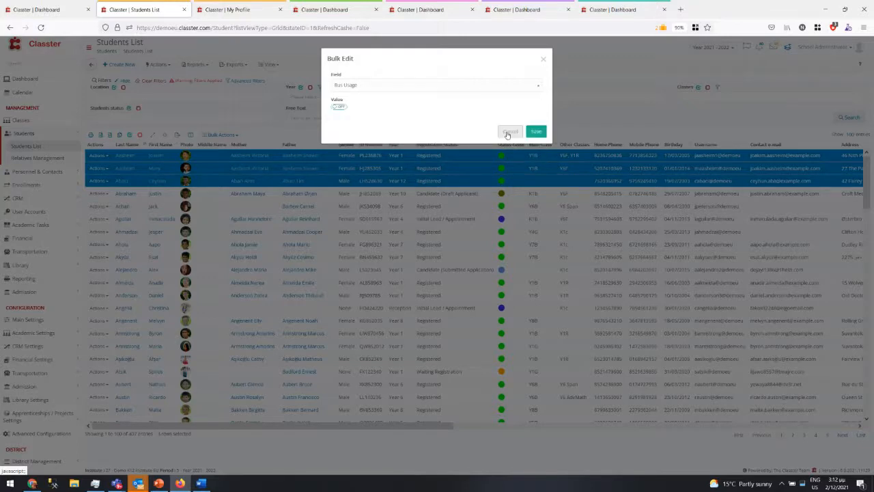
pyautogui.click(508, 132)
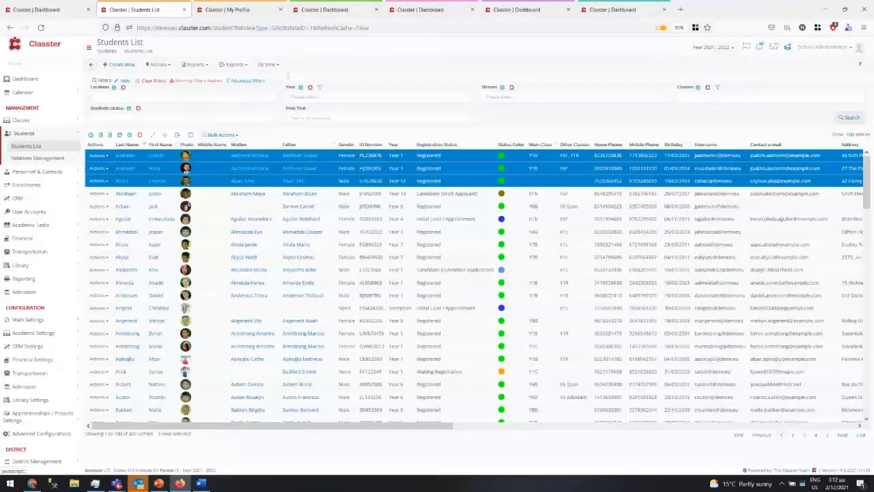
pyautogui.click(231, 136)
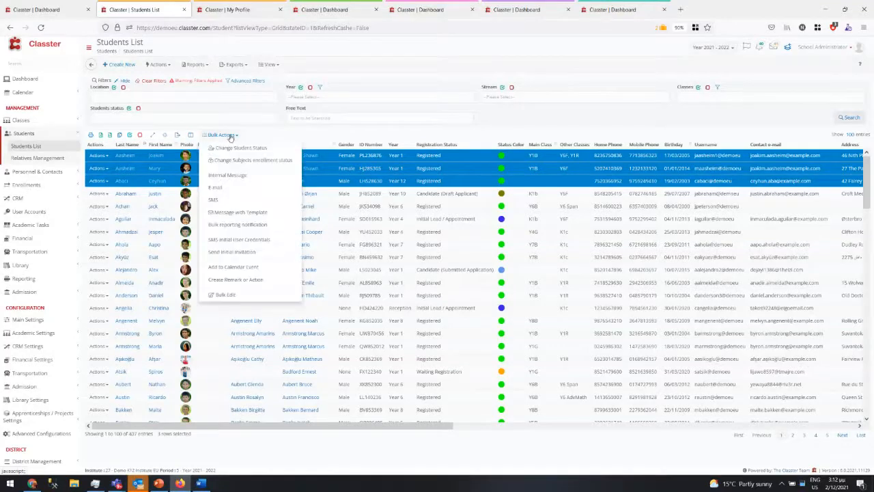
pyautogui.click(253, 161)
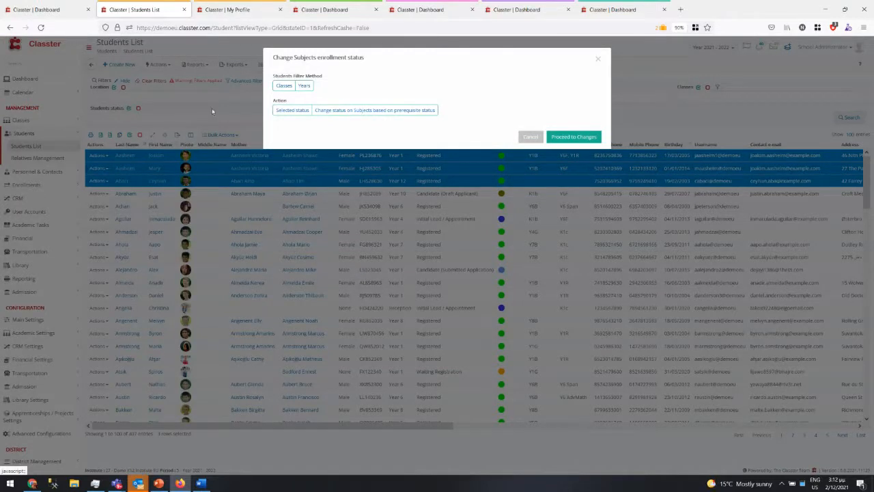
pyautogui.click(284, 85)
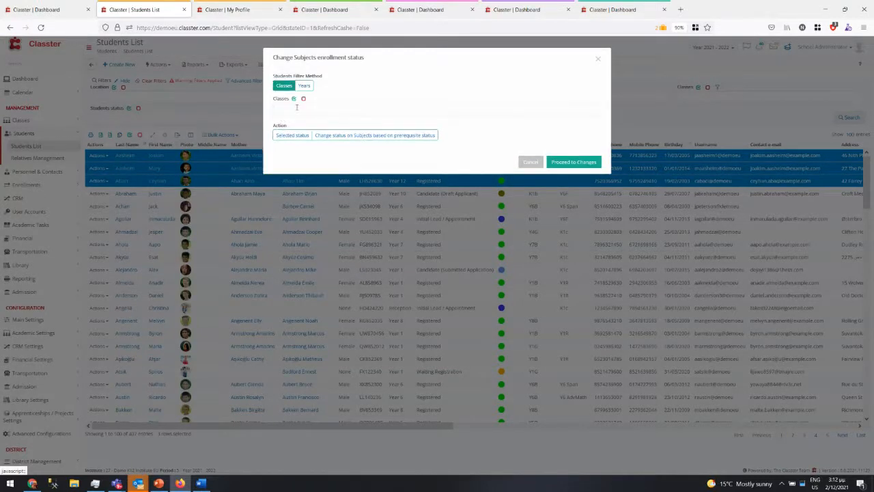
pyautogui.click(296, 107)
pyautogui.click(373, 84)
pyautogui.click(287, 136)
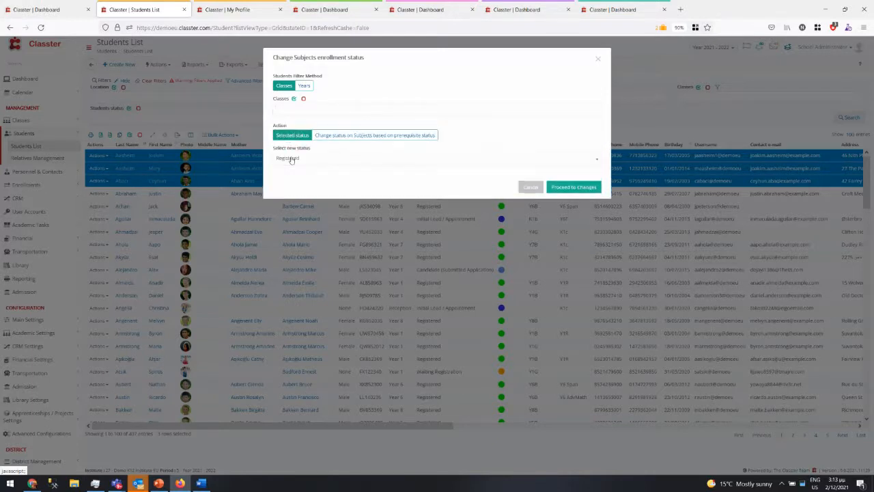
pyautogui.click(290, 157)
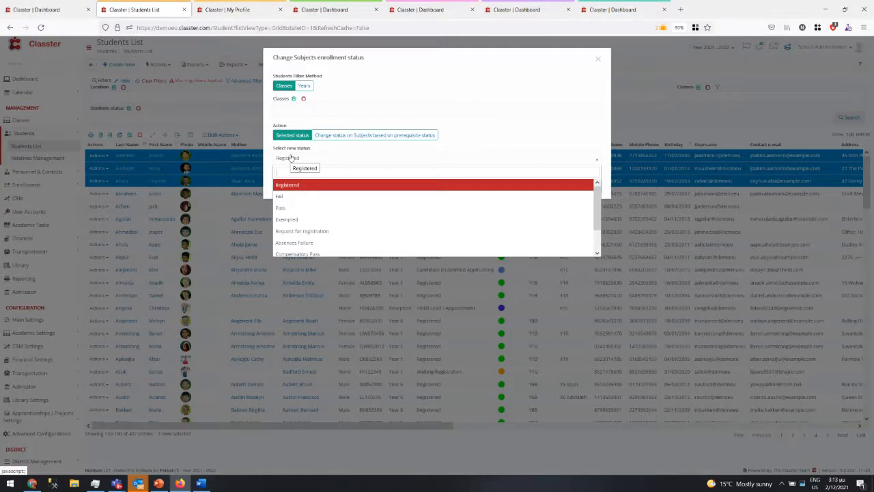
pyautogui.click(591, 185)
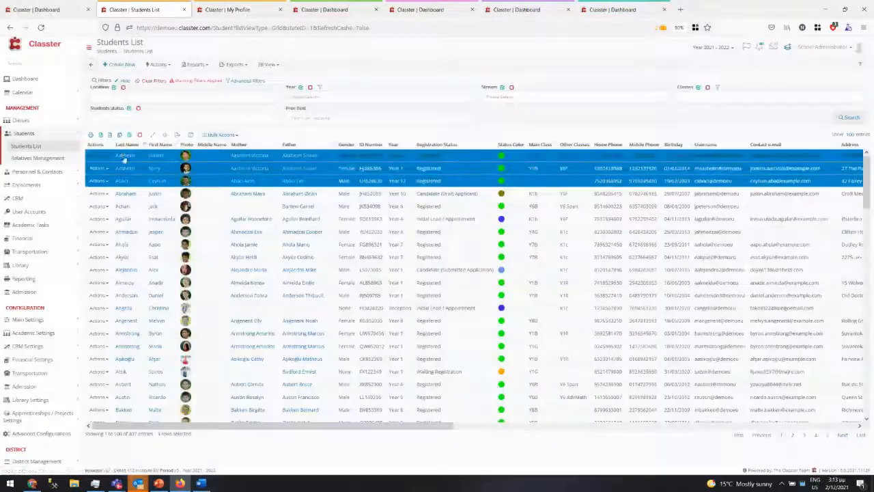
# - Open the first student's record in a new tab, review its Registered enrollments, and return
pyautogui.rightClick(125, 157)
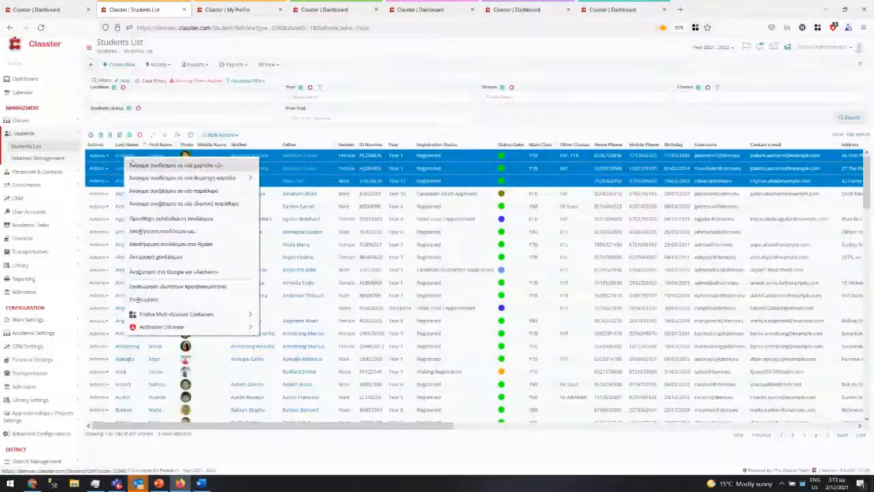
pyautogui.click(141, 166)
pyautogui.click(237, 8)
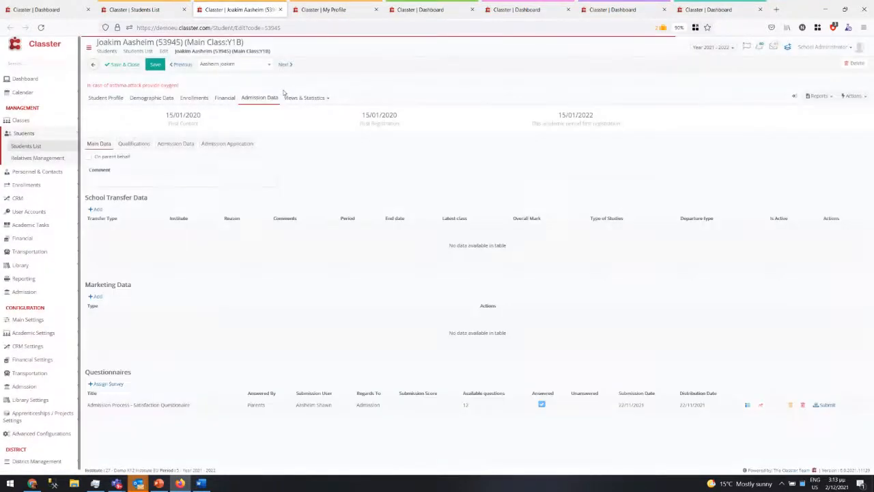
pyautogui.click(195, 99)
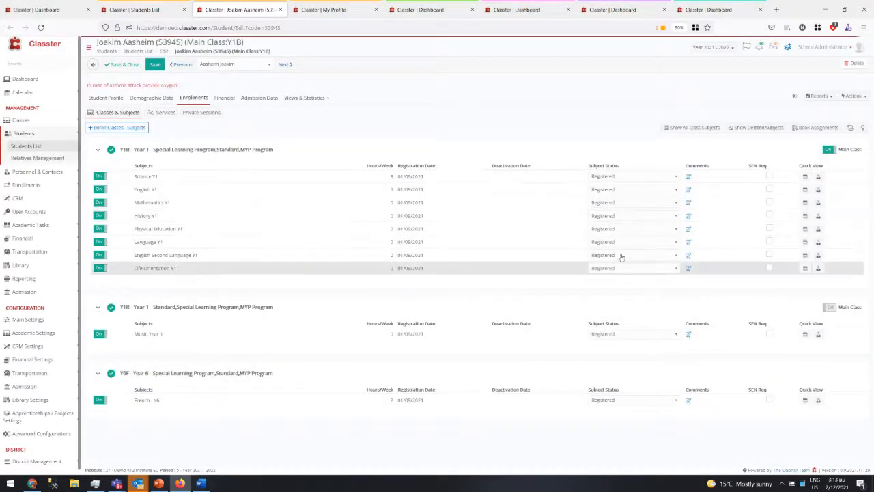
pyautogui.click(133, 9)
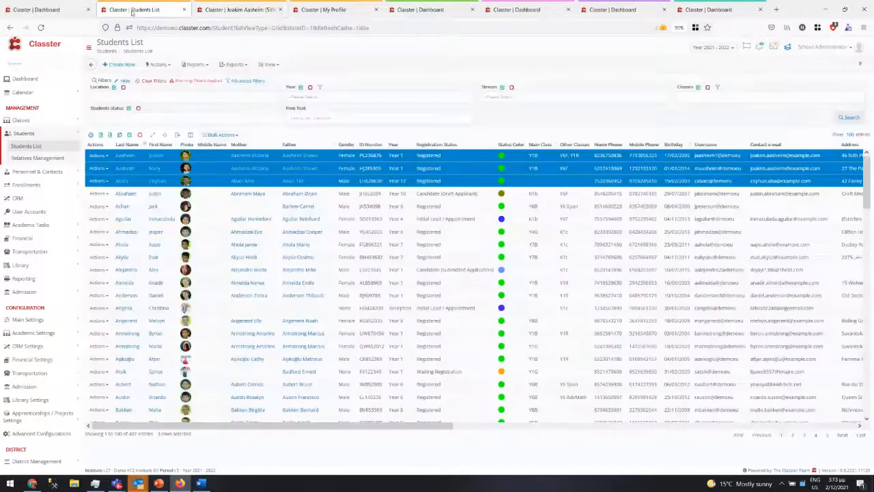
# - Start a prerequisite-based subject status change with prerequisite Fail, browse new statuses, then cancel
pyautogui.click(219, 135)
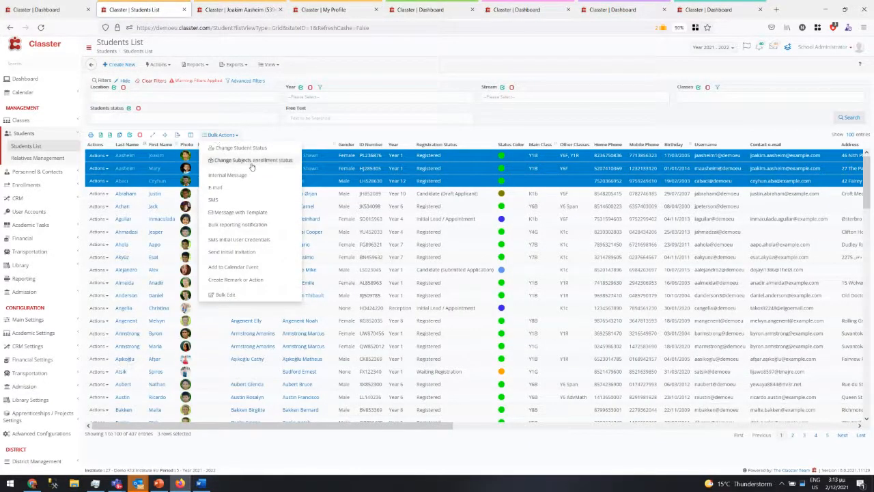
pyautogui.click(252, 164)
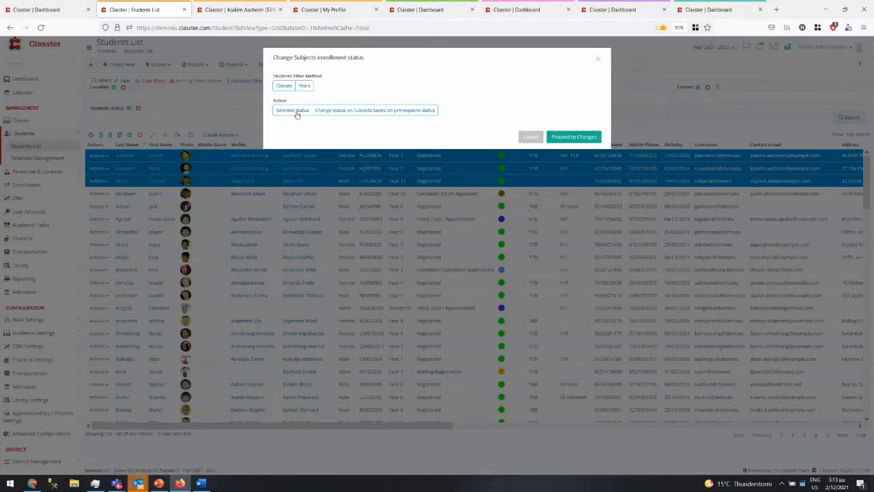
pyautogui.click(338, 111)
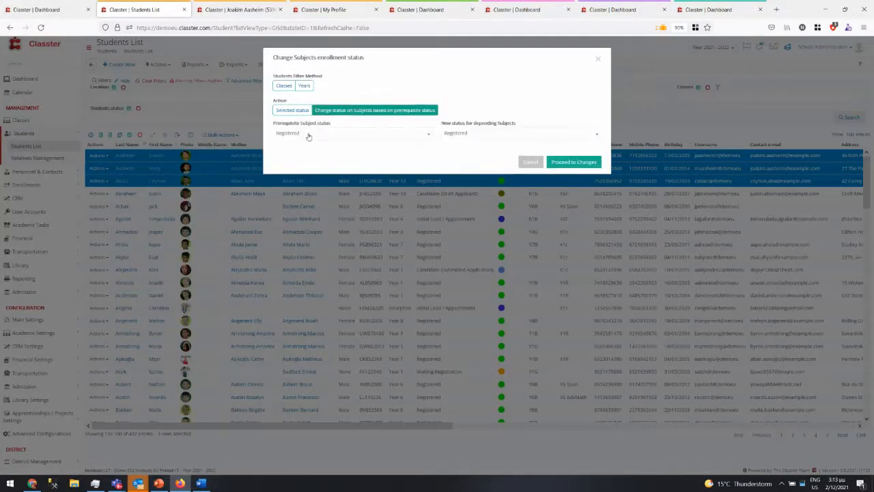
pyautogui.click(308, 136)
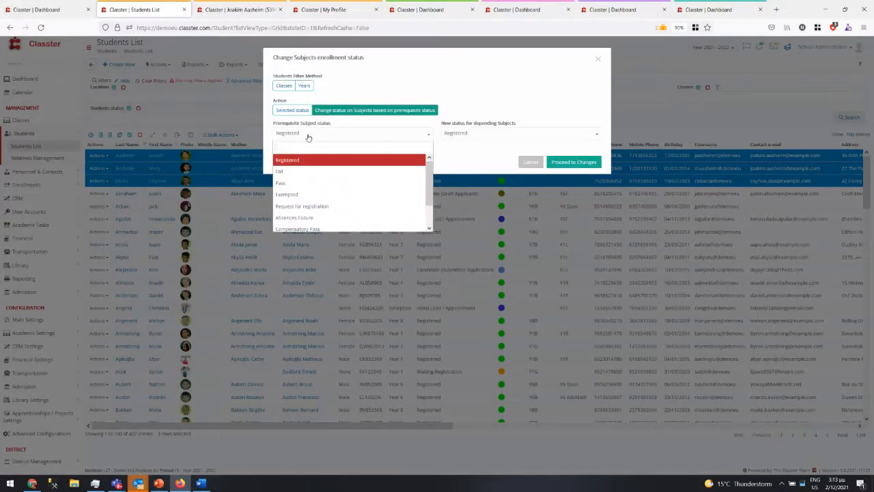
pyautogui.click(302, 172)
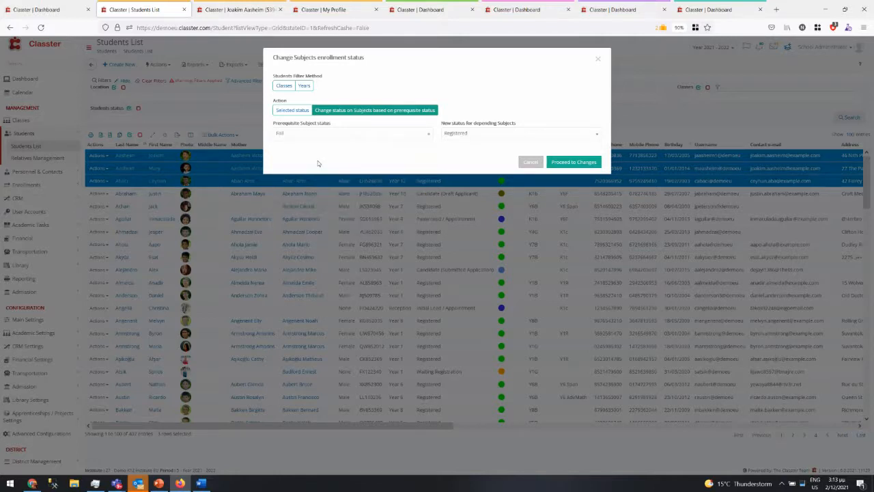
pyautogui.click(466, 134)
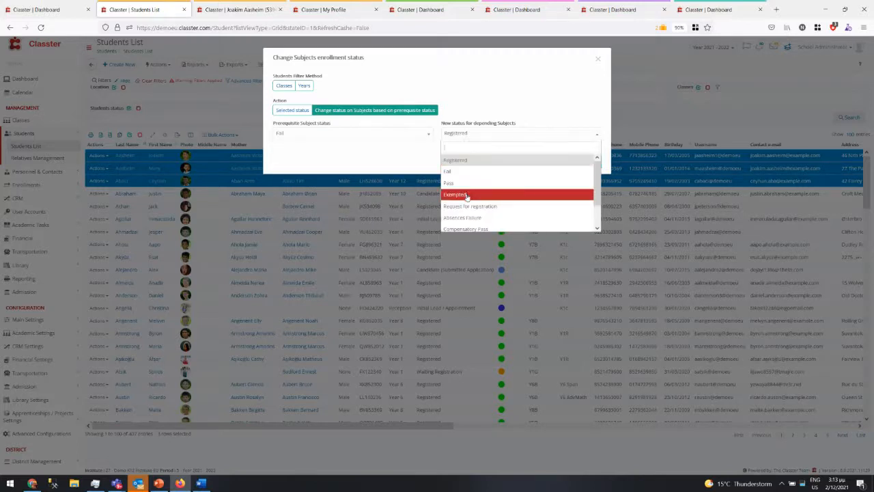
pyautogui.scroll(-1, 468, 220)
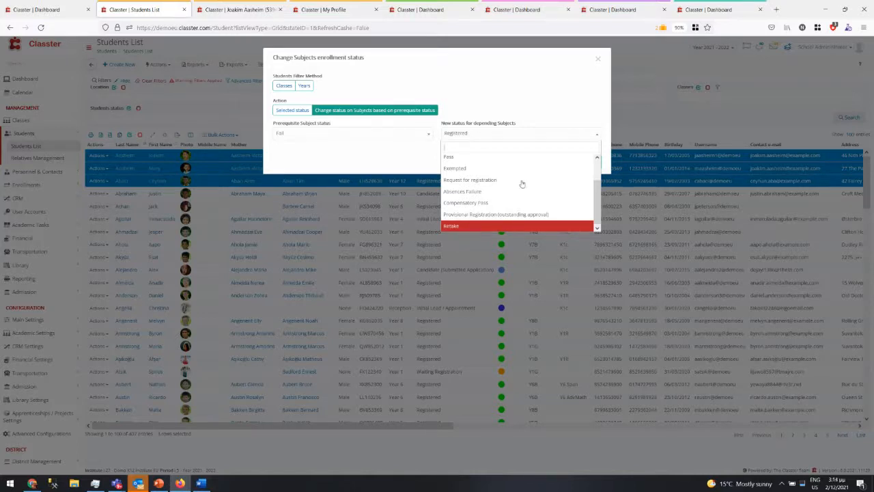
pyautogui.click(516, 59)
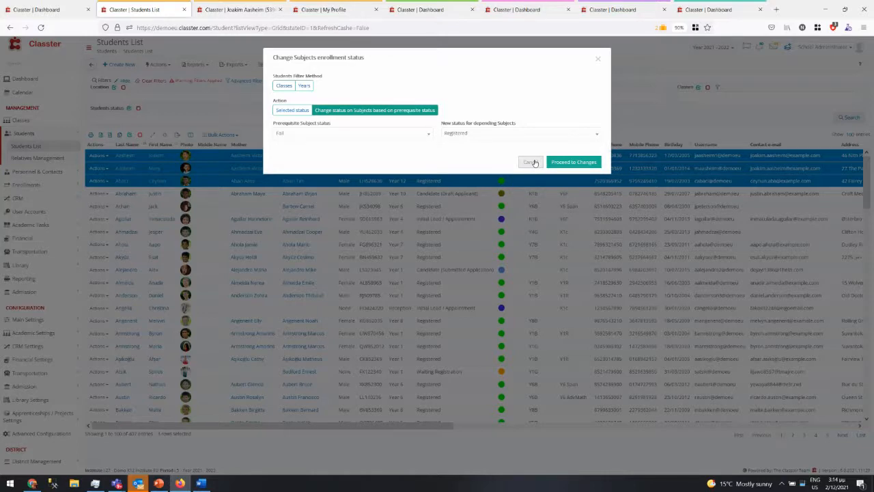
pyautogui.click(531, 162)
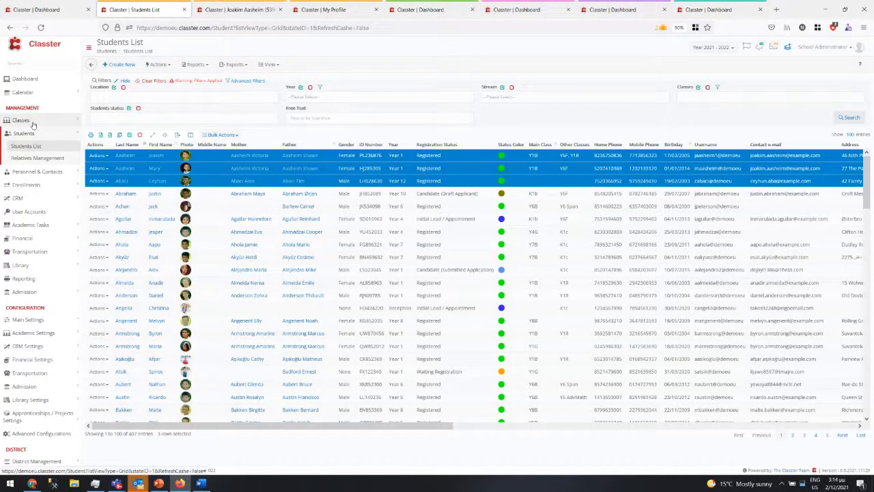
# - Open Main Settings > Subjects > List of Subjects in a new tab
pyautogui.click(48, 321)
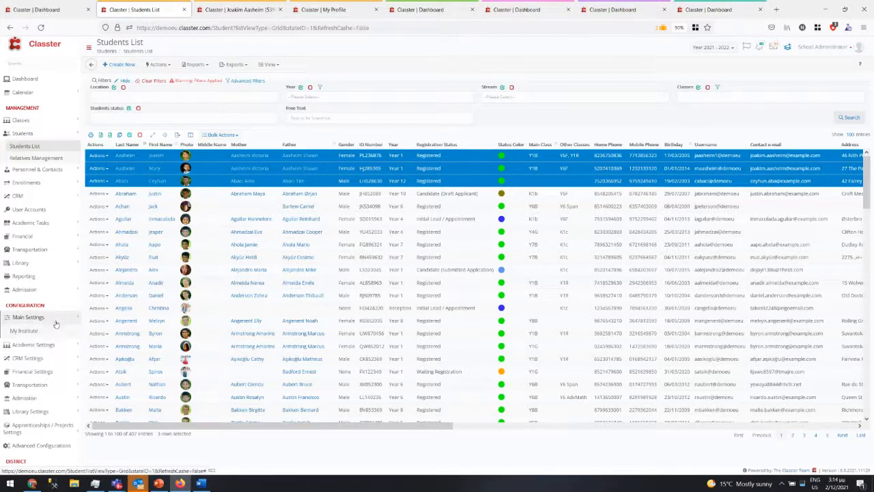
pyautogui.click(27, 374)
pyautogui.rightClick(37, 387)
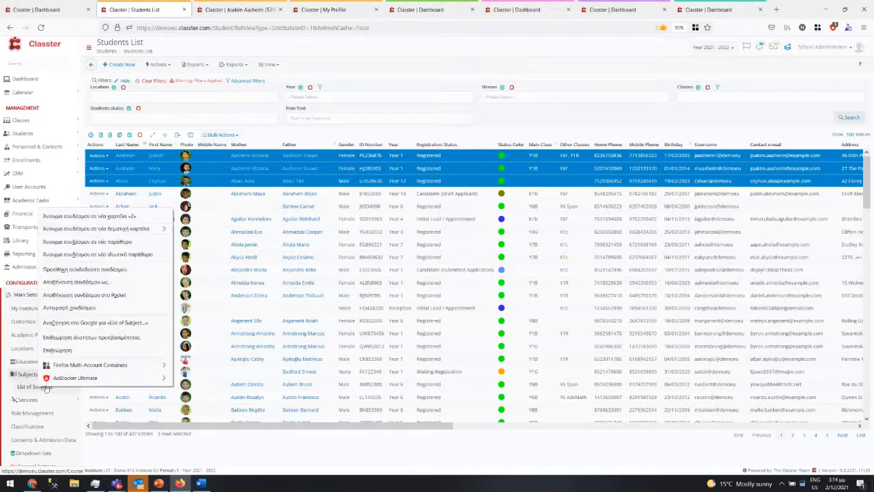
pyautogui.click(89, 216)
pyautogui.click(216, 8)
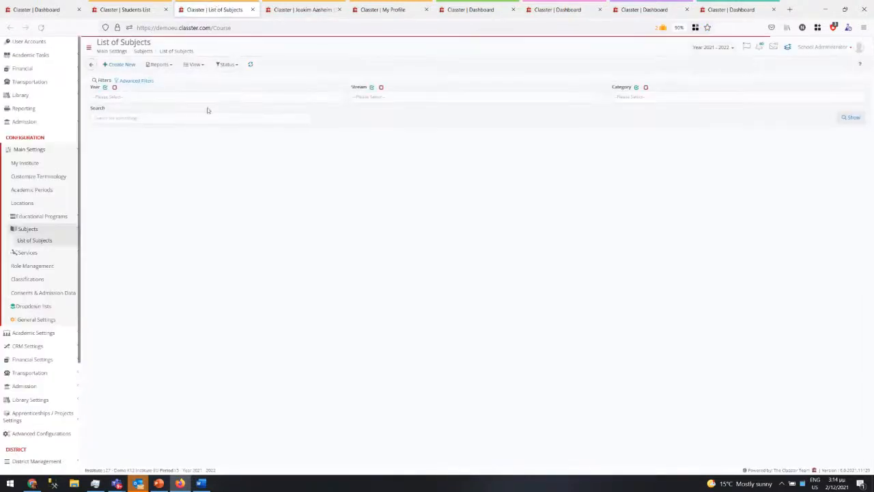
# - Show all subjects, review Physical Education Y2's prerequisite subjects, then return to the Students List
pyautogui.click(850, 118)
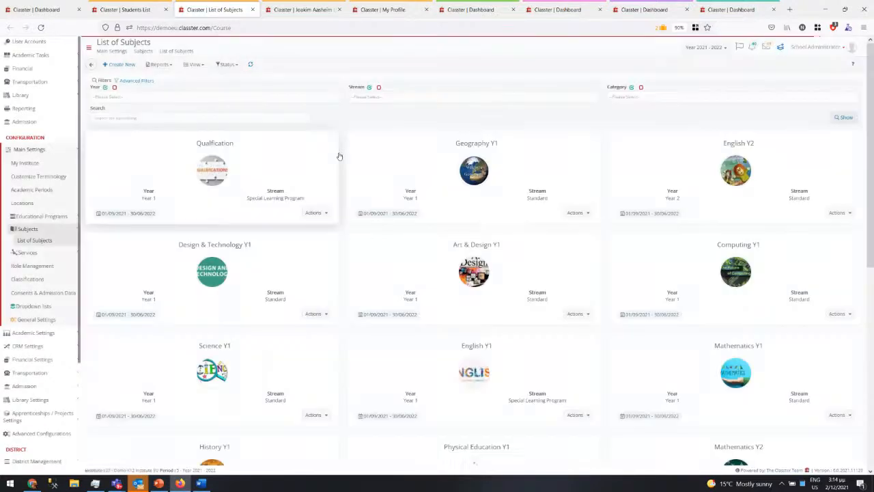
pyautogui.scroll(-5, 478, 287)
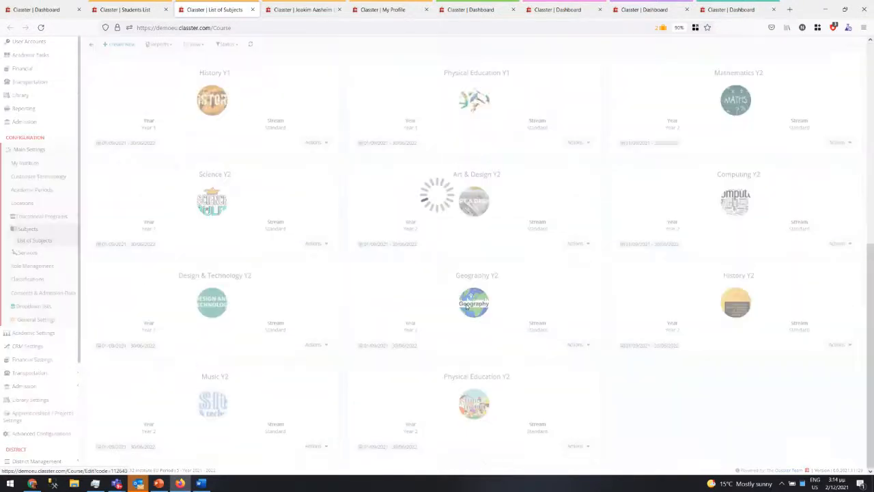
pyautogui.click(486, 395)
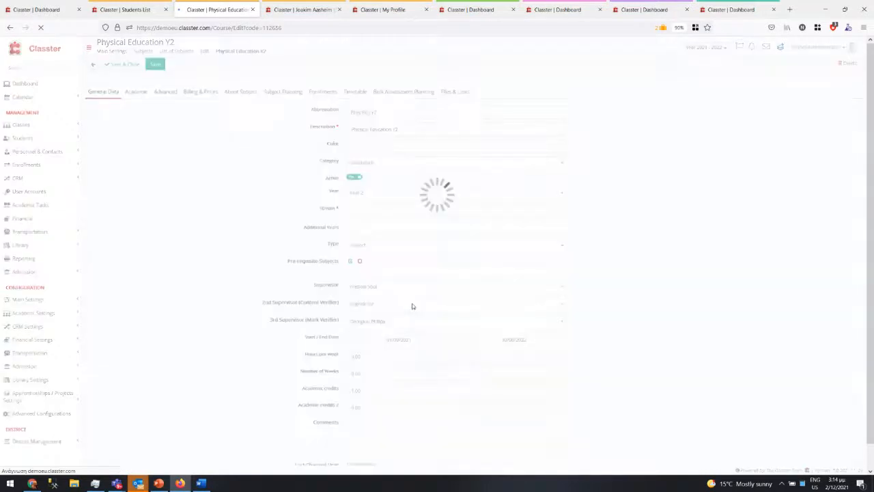
pyautogui.click(391, 263)
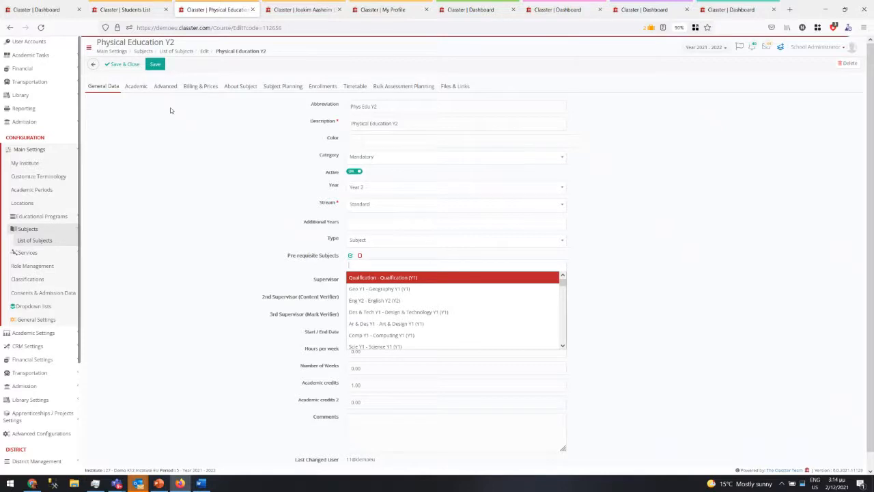
pyautogui.click(137, 3)
pyautogui.click(207, 136)
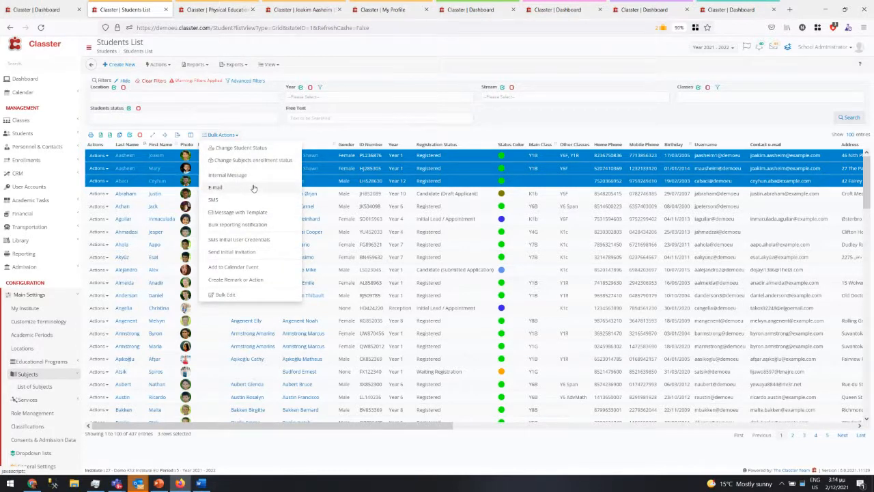
pyautogui.click(229, 252)
pyautogui.click(304, 86)
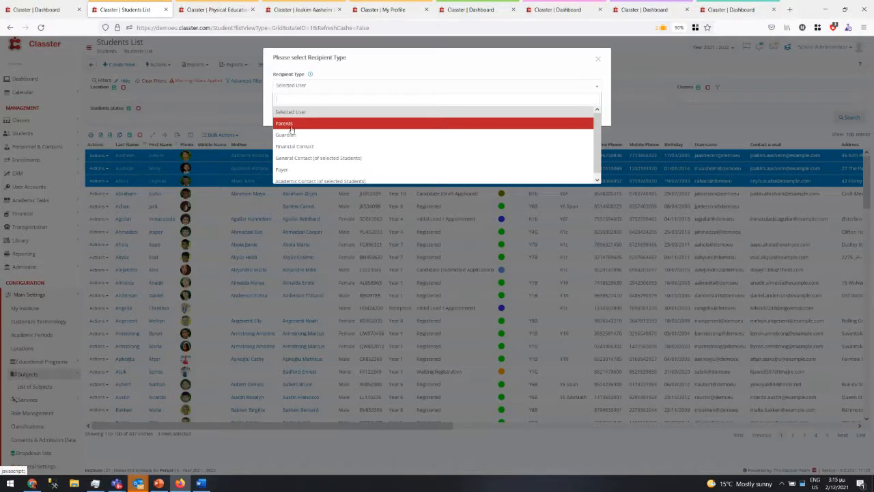
pyautogui.click(291, 125)
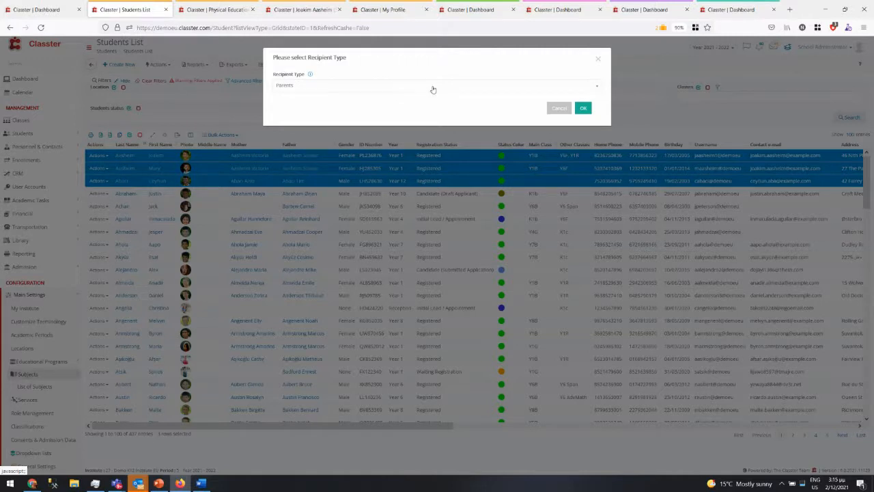
pyautogui.click(561, 110)
pyautogui.click(223, 136)
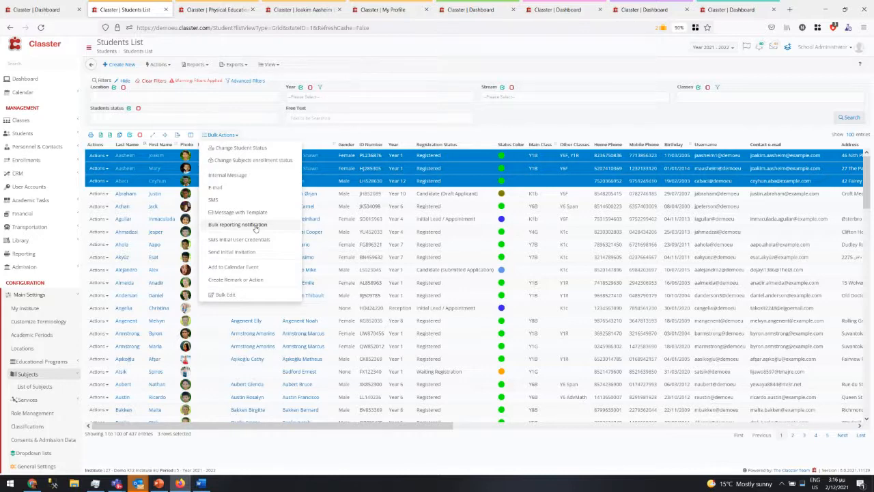
# - Start a bulk reporting notification that emails each selected user and go to report selection
pyautogui.click(255, 226)
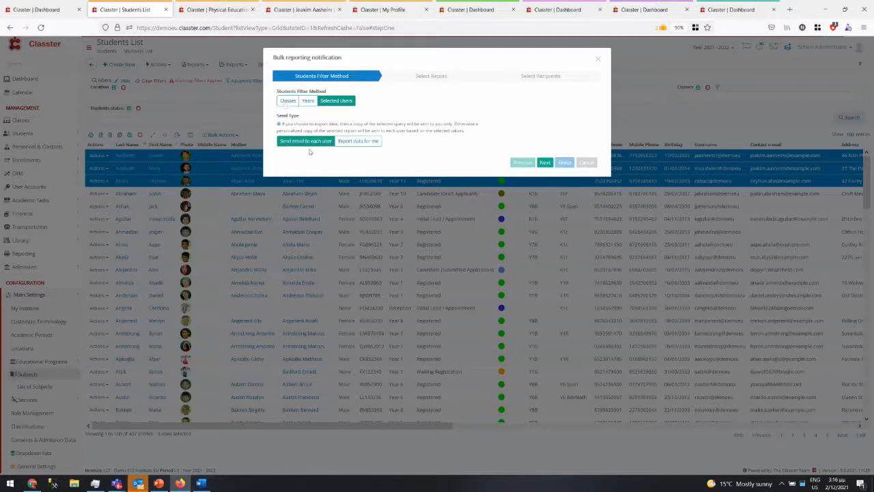
pyautogui.click(349, 142)
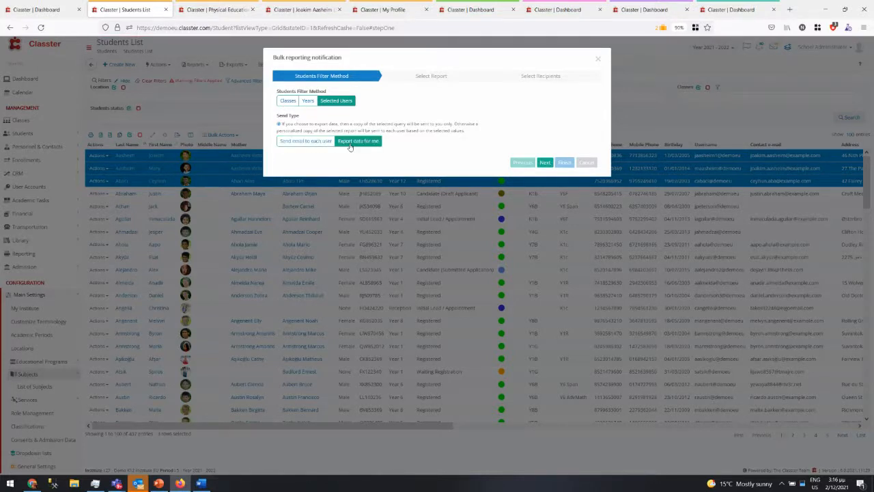
pyautogui.click(306, 141)
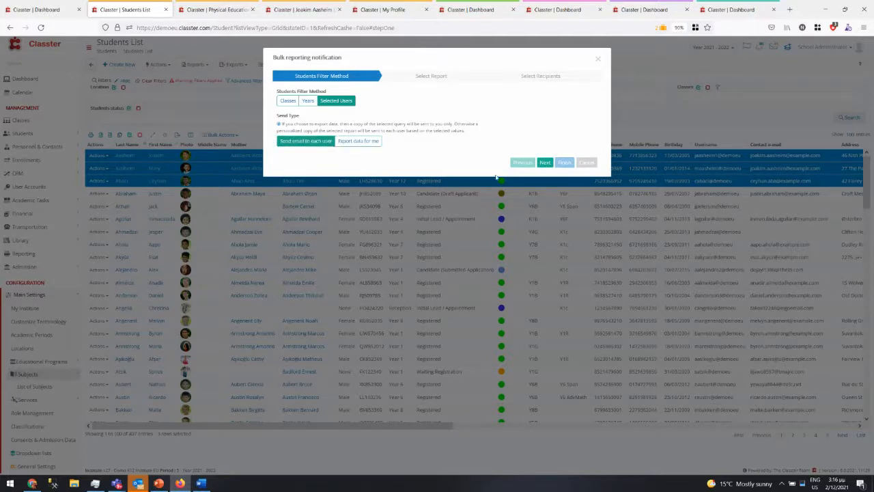
pyautogui.click(545, 163)
pyautogui.click(408, 99)
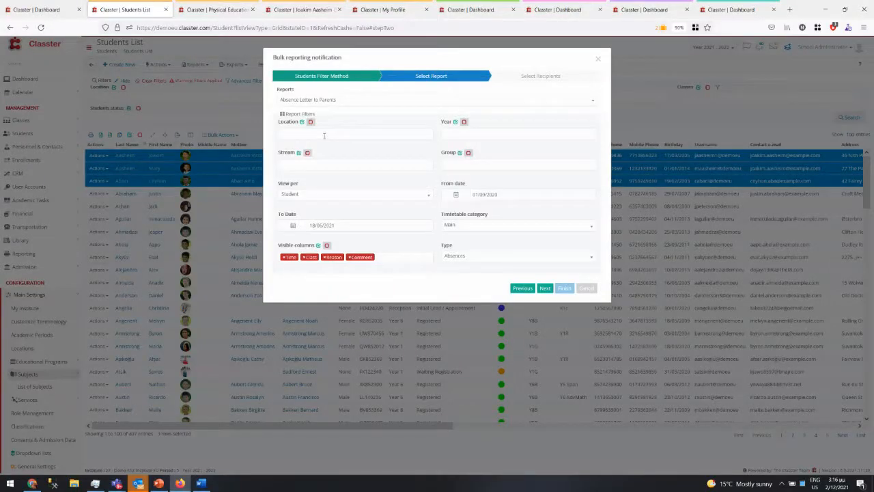
# - Limit the report to location Kindergarten School and group K2a, then continue to recipients
pyautogui.click(322, 135)
pyautogui.click(324, 145)
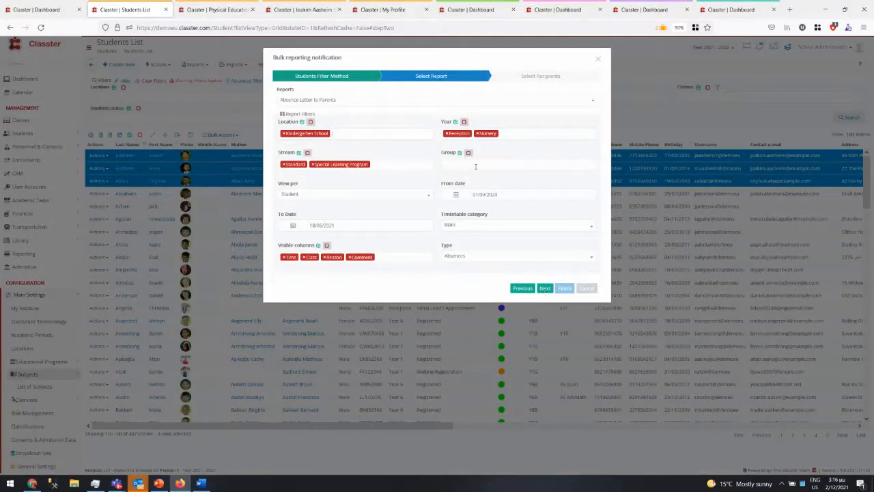
pyautogui.click(476, 165)
pyautogui.click(460, 176)
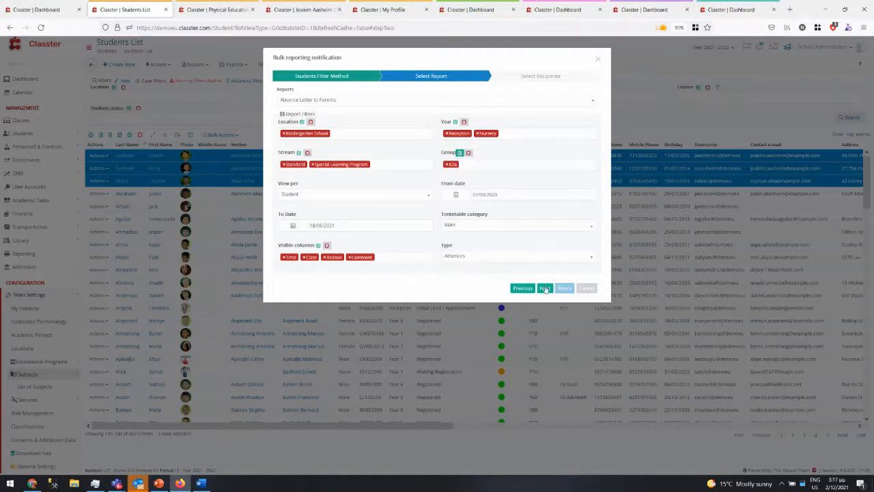
pyautogui.click(545, 288)
# - Address the notification to Parents using the New Message Notification template
pyautogui.click(357, 100)
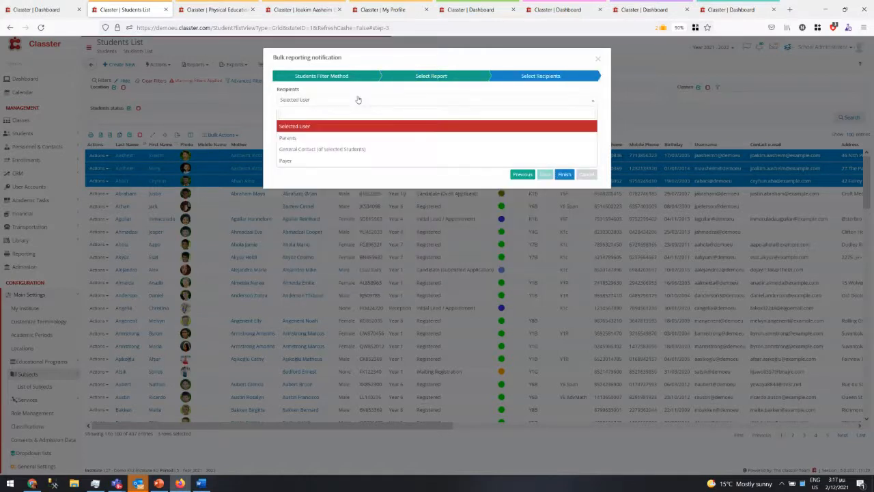
pyautogui.click(299, 140)
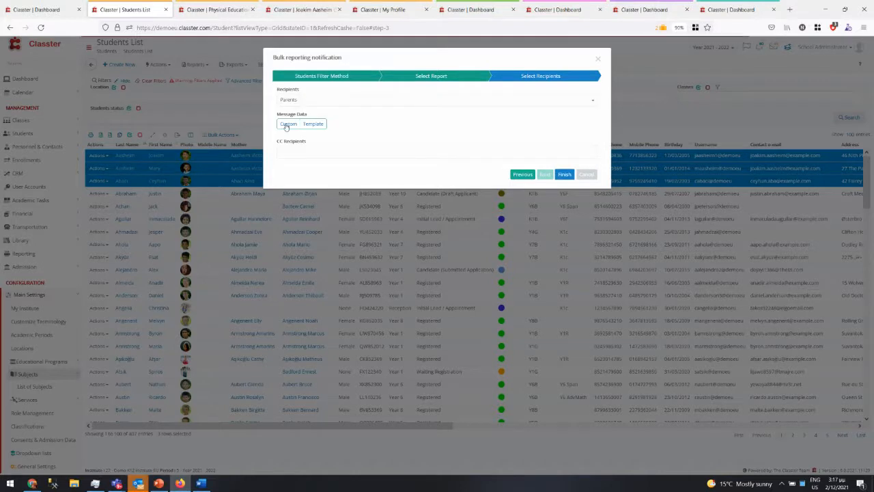
pyautogui.click(286, 125)
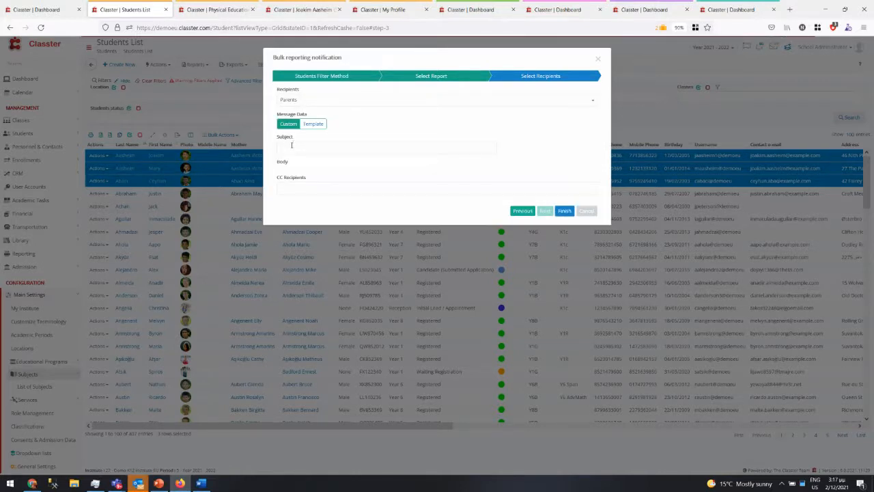
pyautogui.click(311, 125)
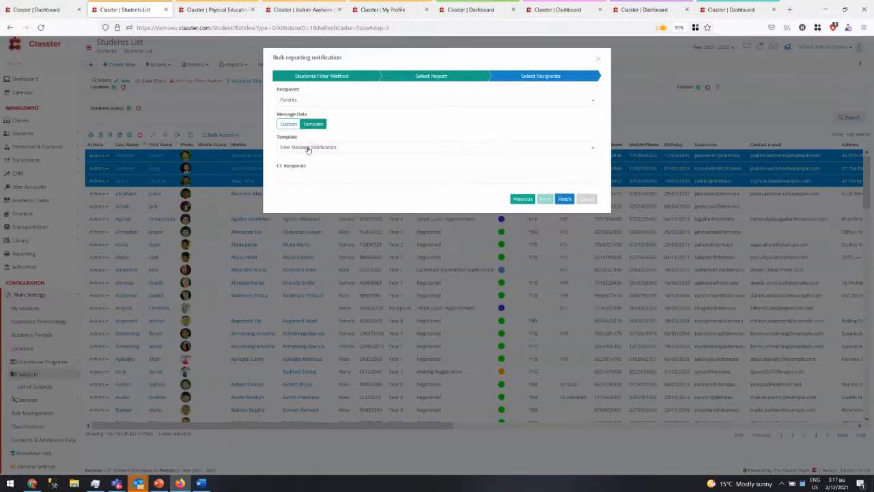
pyautogui.click(307, 148)
pyautogui.click(307, 148)
# - Add Administrator School as a CC recipient by searching 'adm'
pyautogui.click(317, 176)
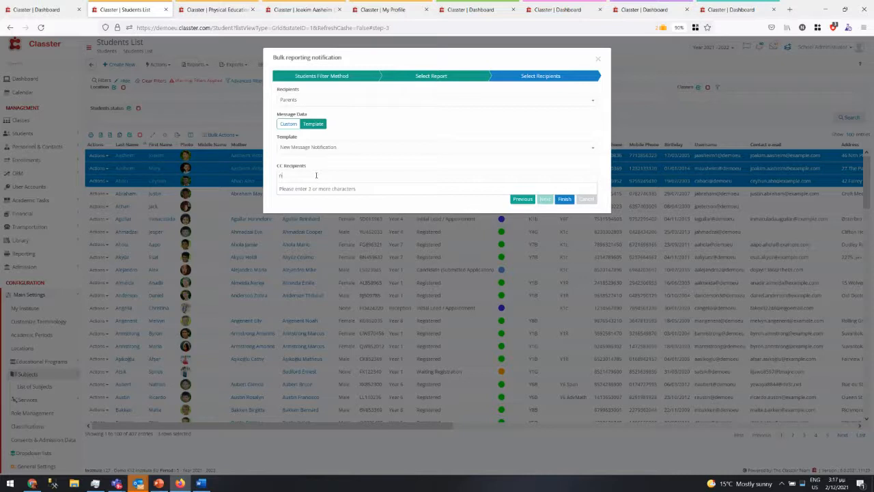
pyautogui.write('ikolas')
pyautogui.press('BackSpace')
pyautogui.press('BackSpace')
pyautogui.press('BackSpace')
pyautogui.press('BackSpace')
pyautogui.press('BackSpace')
pyautogui.press('BackSpace')
pyautogui.press('BackSpace')
pyautogui.write('adm')
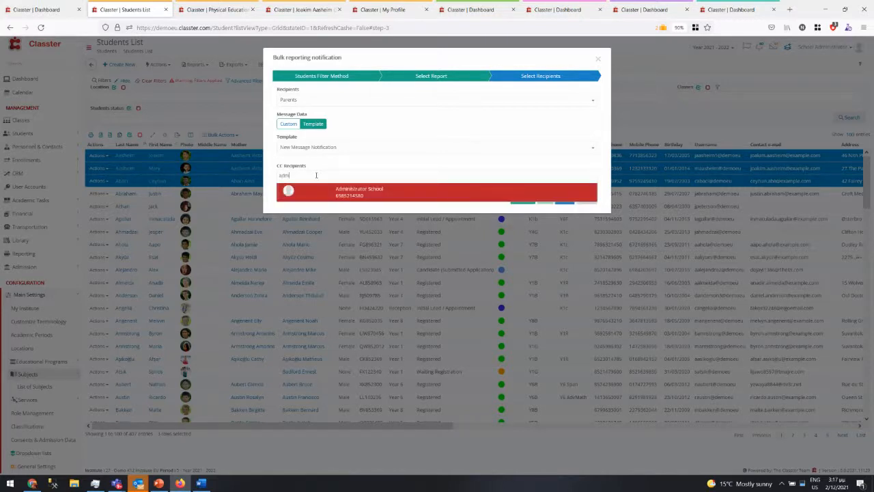
pyautogui.click(410, 198)
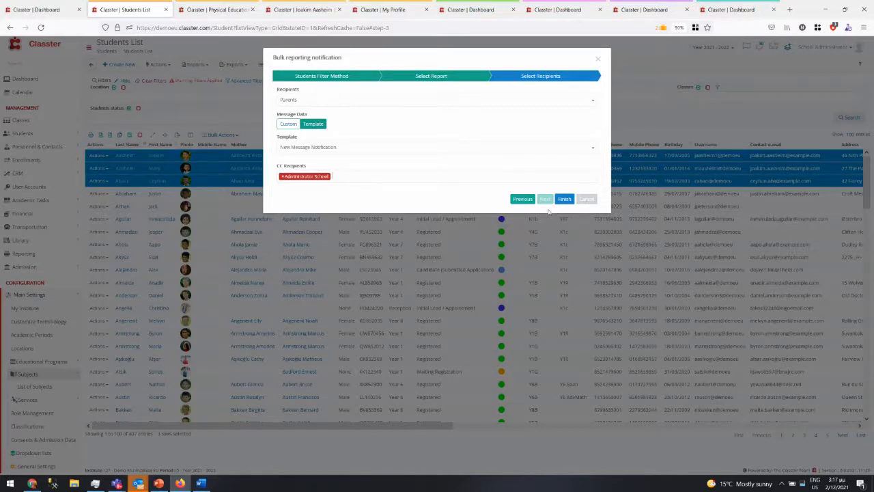
# - Go back and switch to Export data for me, reach the file name step, then cancel
pyautogui.click(520, 202)
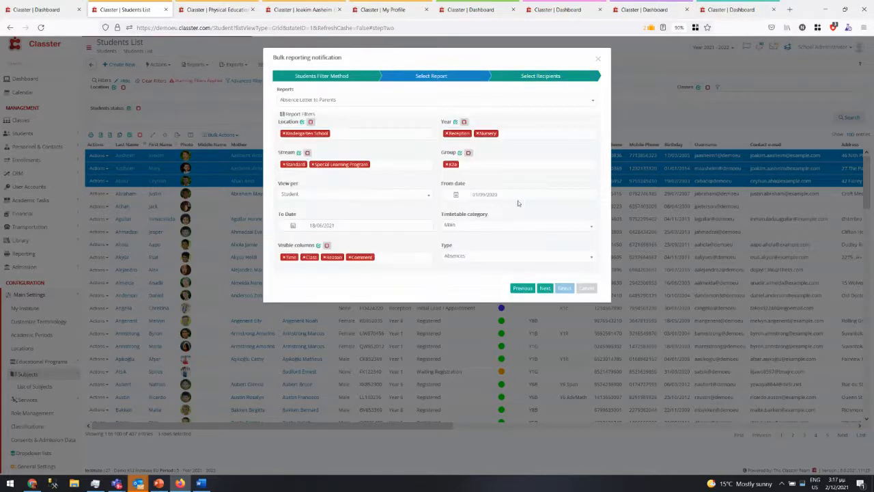
pyautogui.click(523, 294)
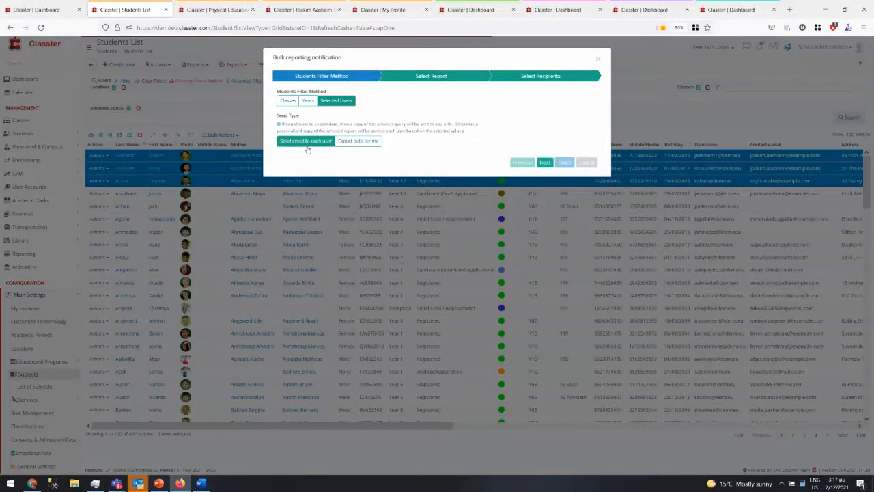
pyautogui.click(356, 141)
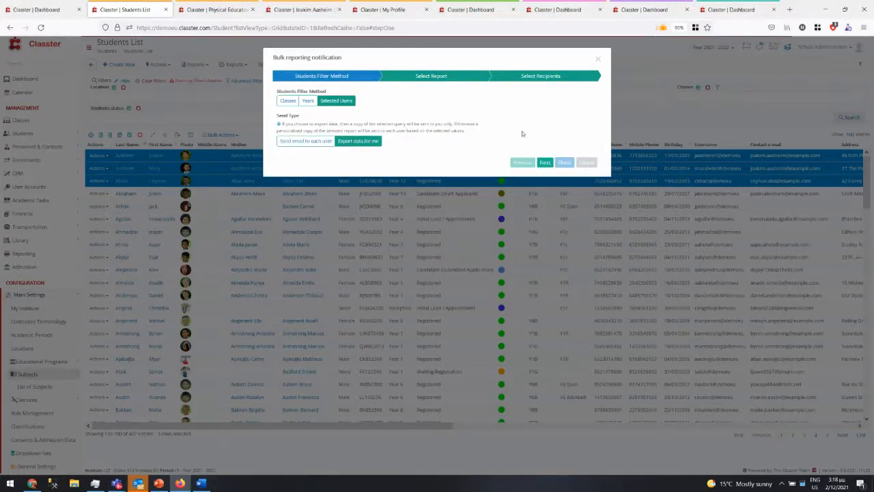
pyautogui.click(545, 162)
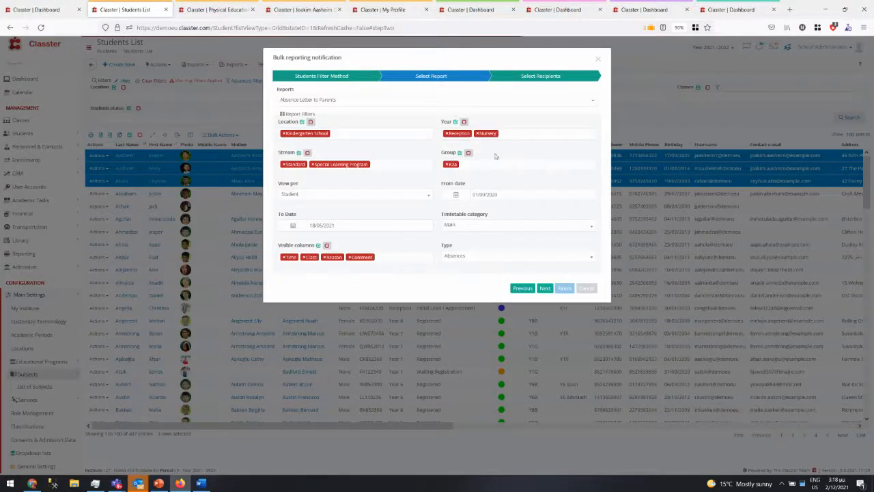
pyautogui.click(544, 288)
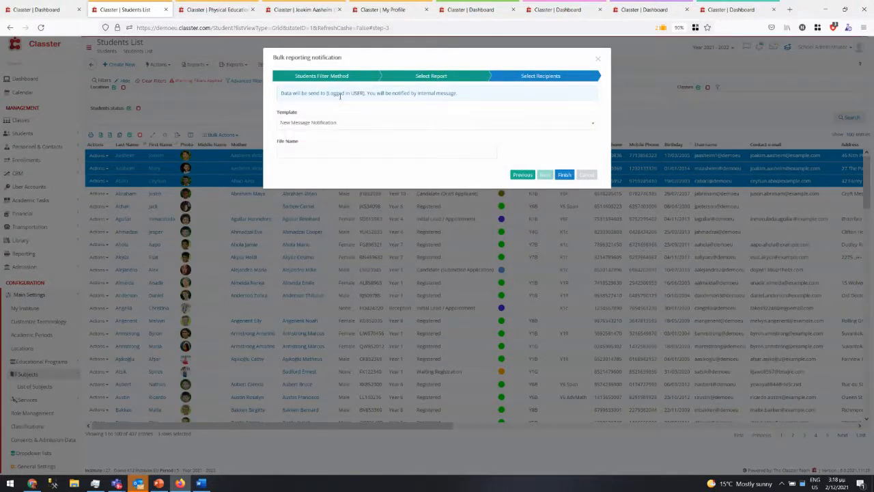
pyautogui.click(303, 151)
pyautogui.click(587, 174)
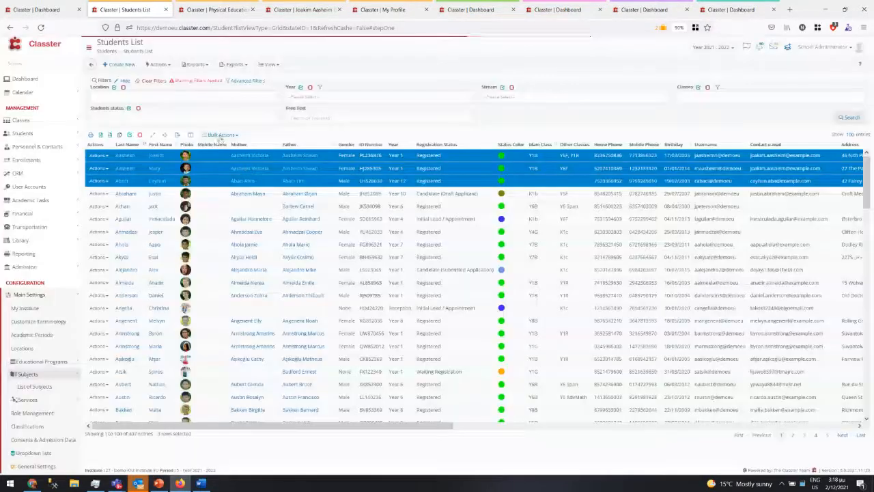
pyautogui.click(220, 135)
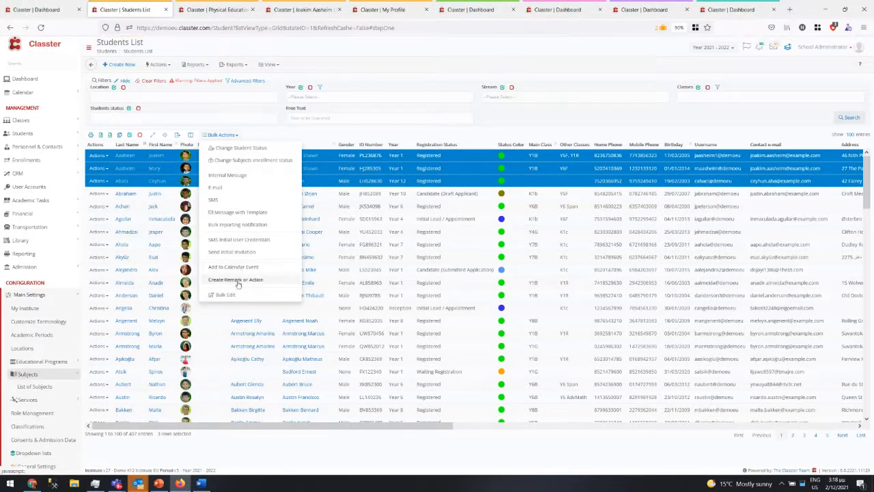
pyautogui.click(237, 268)
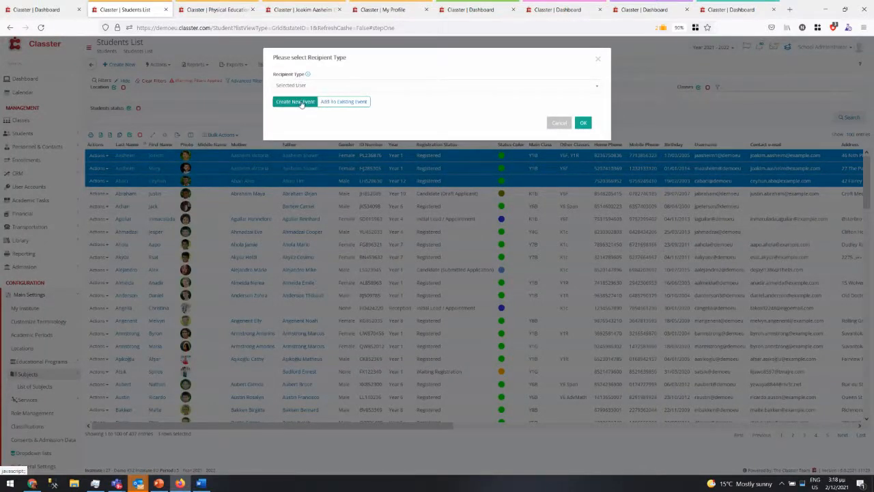
pyautogui.click(346, 103)
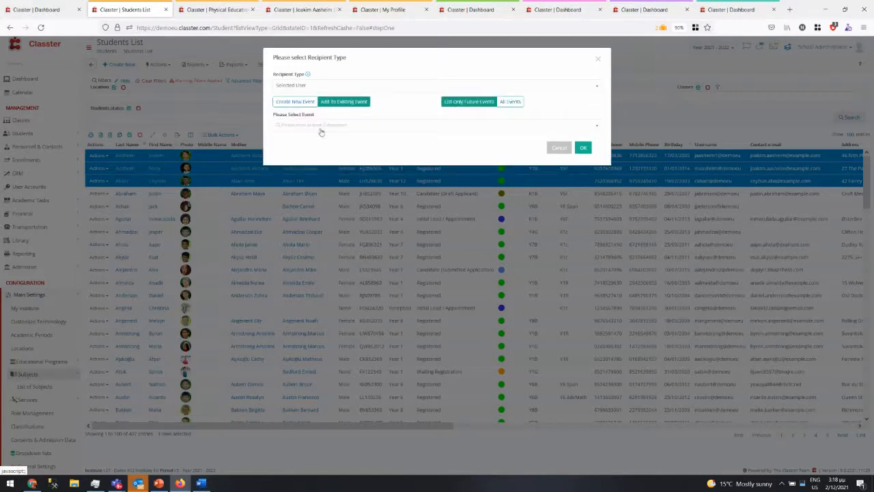
pyautogui.click(320, 130)
pyautogui.click(287, 103)
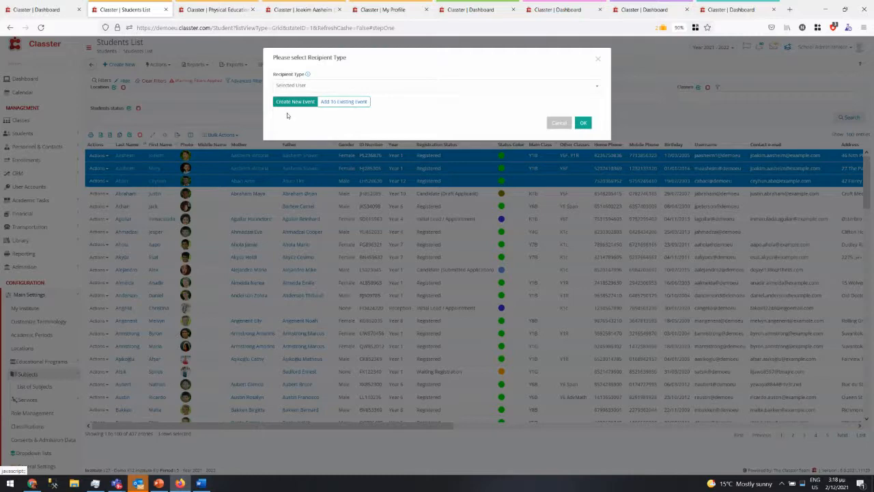
pyautogui.click(559, 124)
pyautogui.click(217, 135)
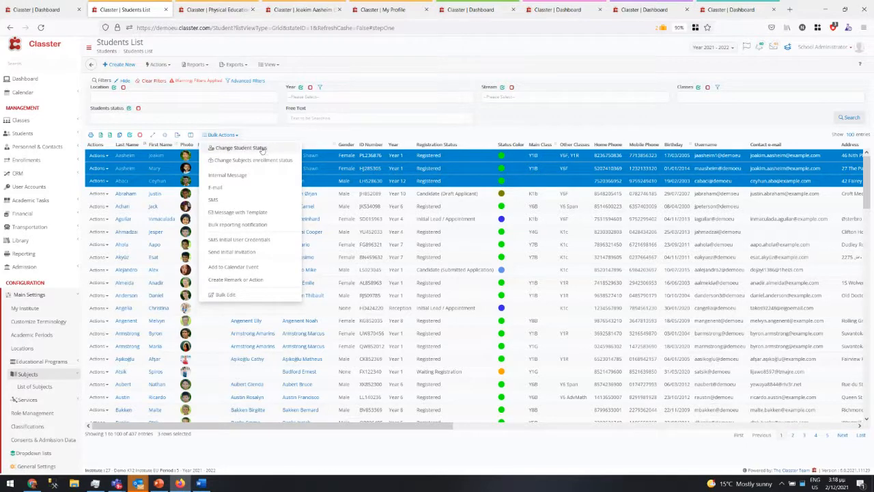
# - Select the first ten students in the Students List
pyautogui.click(163, 64)
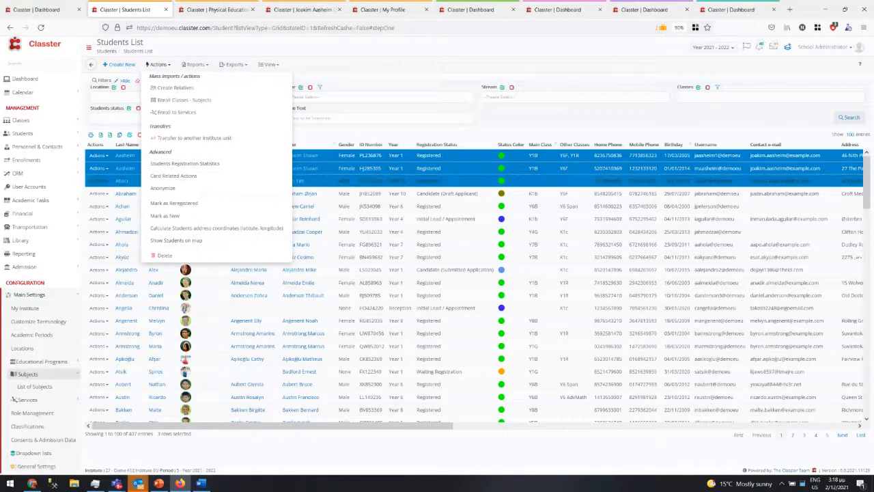
pyautogui.click(333, 160)
pyautogui.click(333, 157)
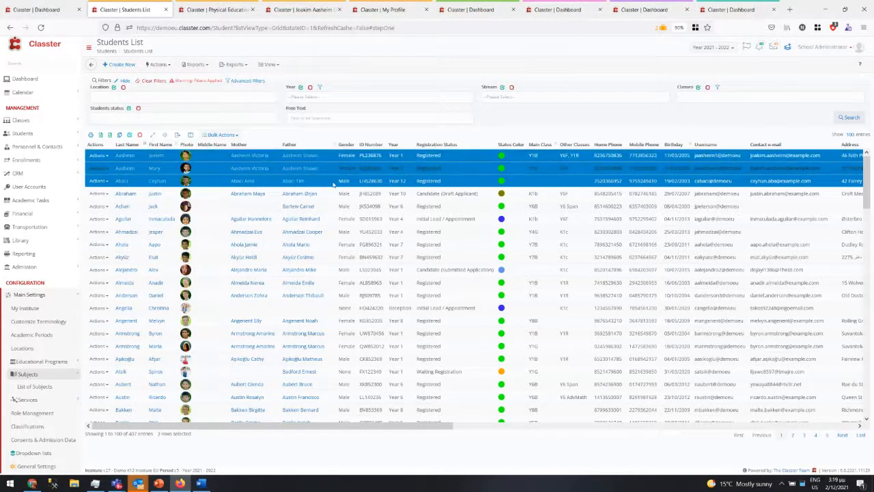
pyautogui.keyDown('shift'); pyautogui.click(327, 269); pyautogui.keyUp('shift')
# - Show the selected students on a map around Birmingham, then close the map
pyautogui.click(167, 64)
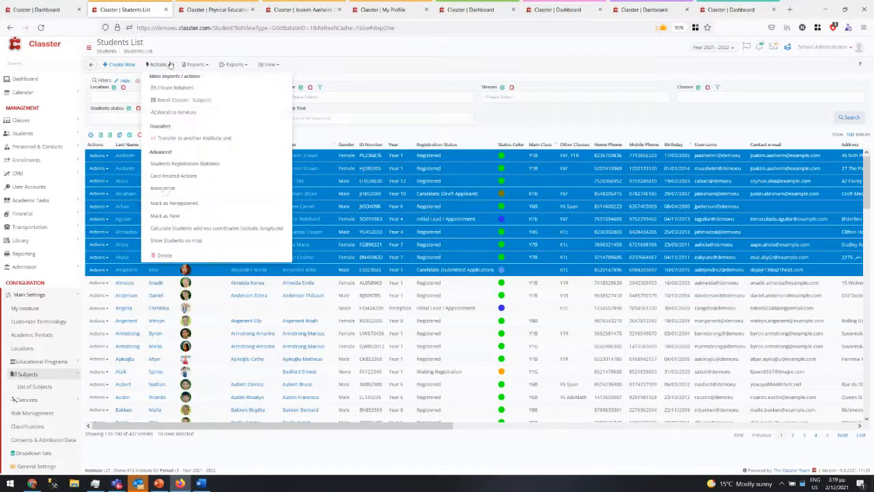
pyautogui.click(175, 243)
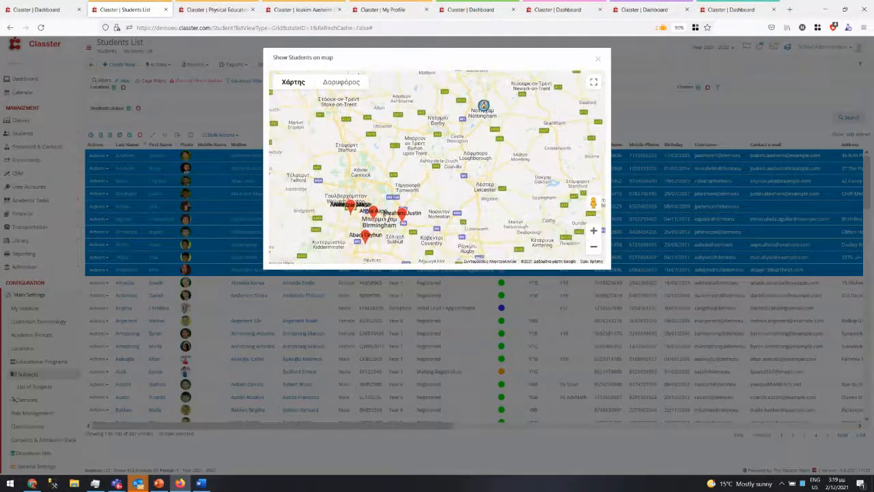
pyautogui.scroll(3, 375, 202)
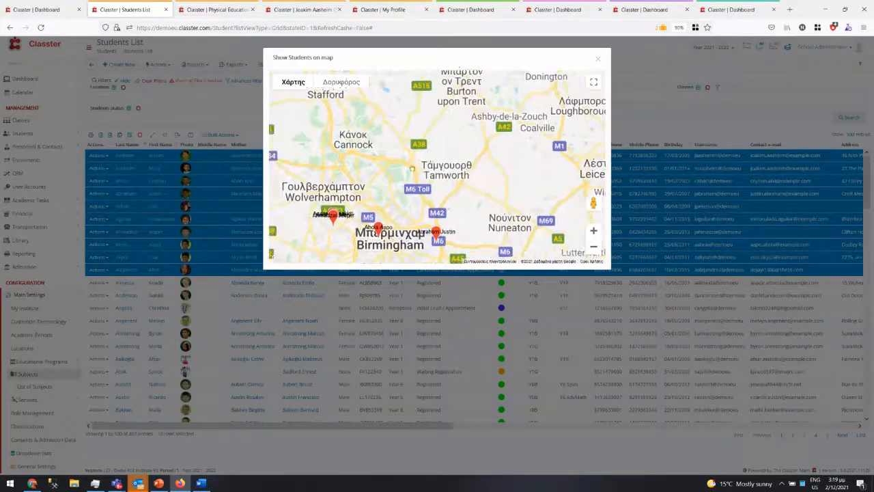
pyautogui.moveTo(387, 192); pyautogui.dragTo(432, 169)
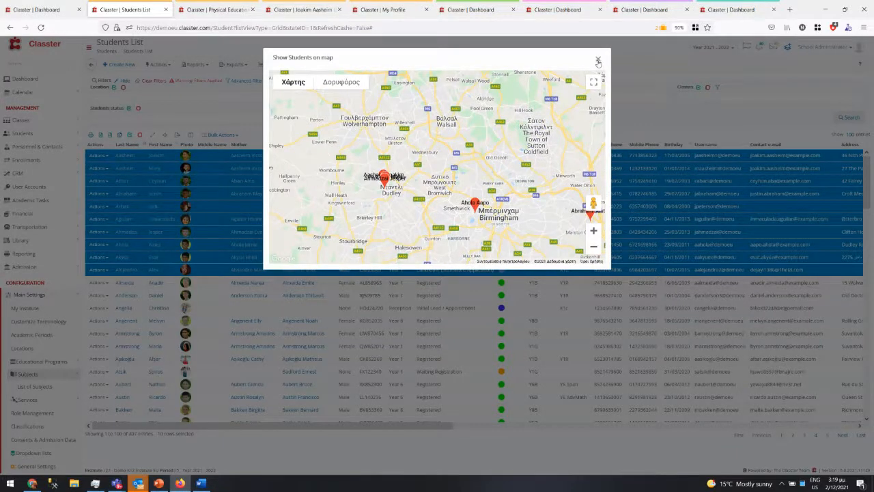
pyautogui.click(598, 61)
pyautogui.click(157, 64)
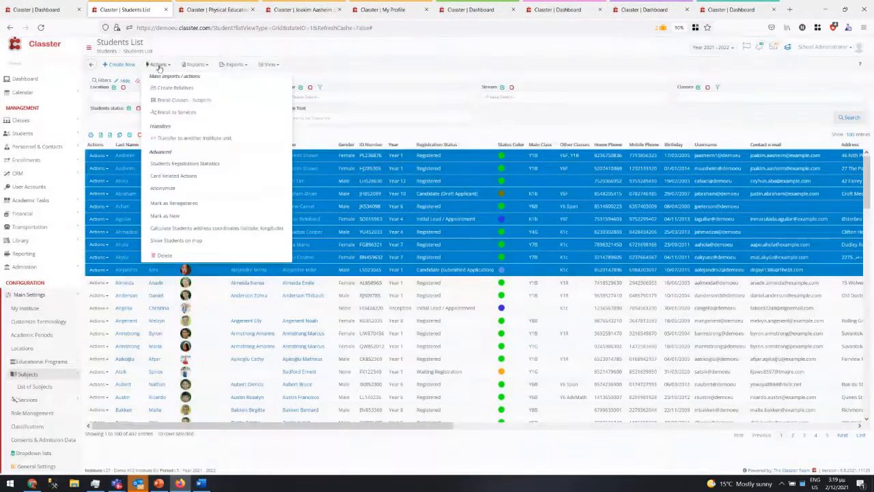
pyautogui.click(406, 76)
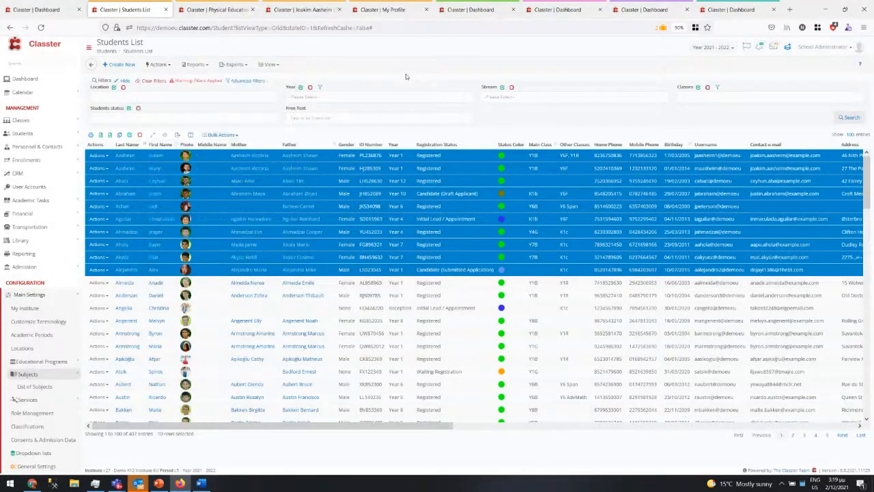
# - Apply a Greek nationality filter in Advanced Filters, then remove it again
pyautogui.click(249, 81)
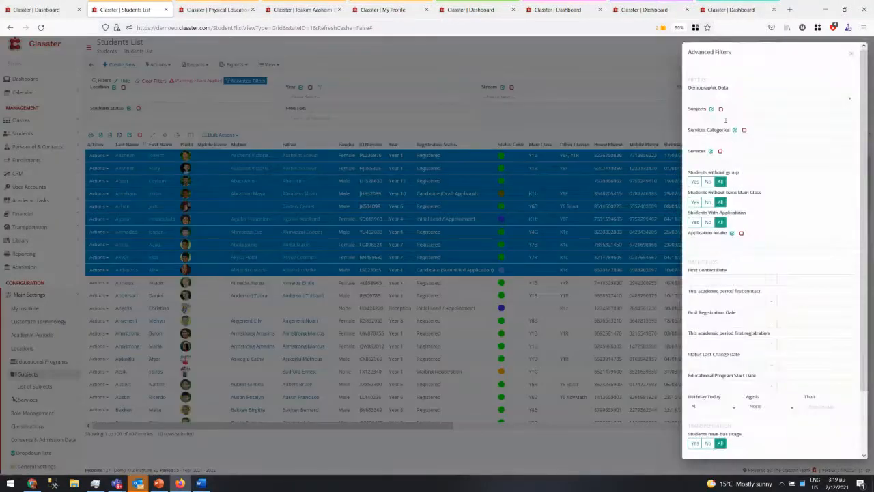
pyautogui.scroll(-3, 725, 121)
pyautogui.scroll(3, 697, 236)
pyautogui.click(727, 101)
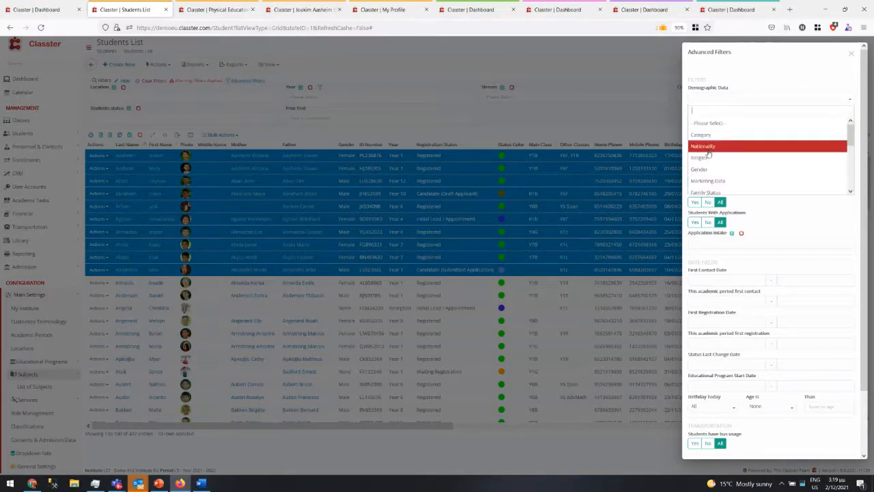
pyautogui.click(712, 135)
pyautogui.click(712, 120)
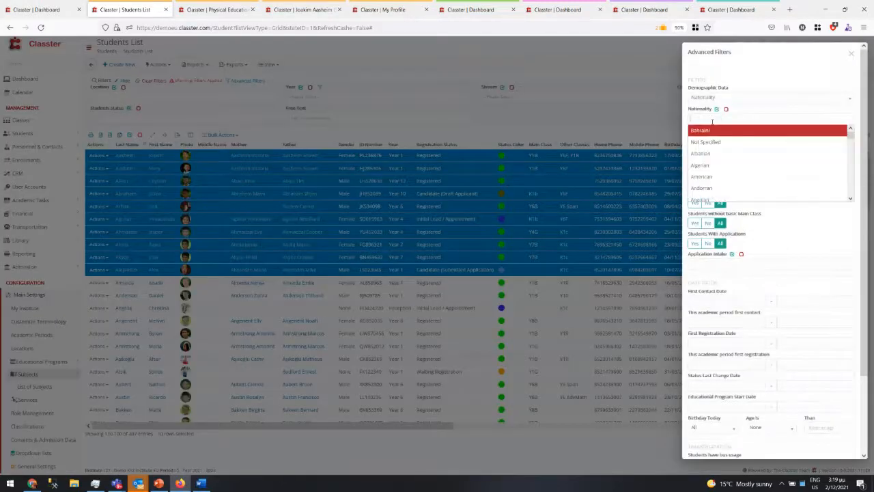
pyautogui.write('gre')
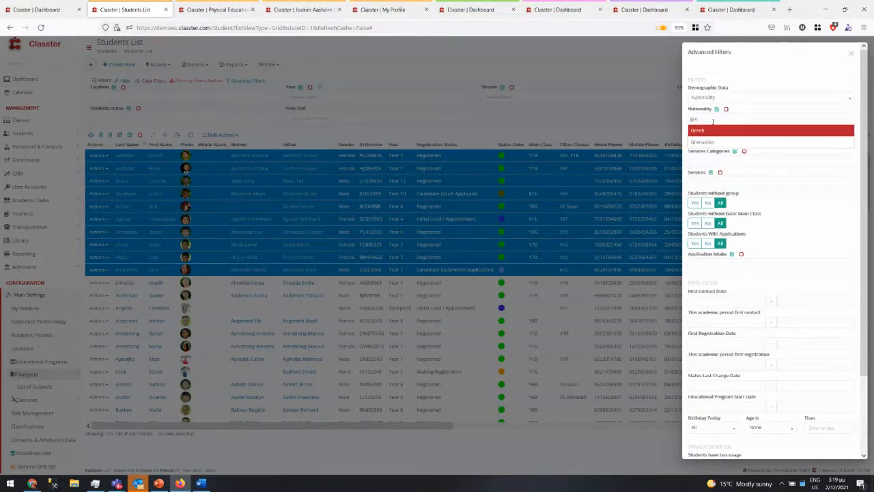
pyautogui.click(709, 131)
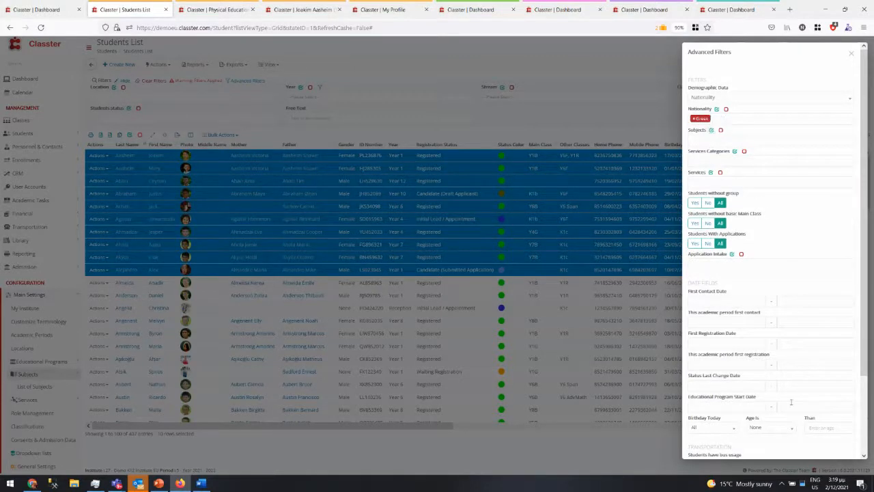
pyautogui.scroll(-2, 763, 415)
pyautogui.click(833, 446)
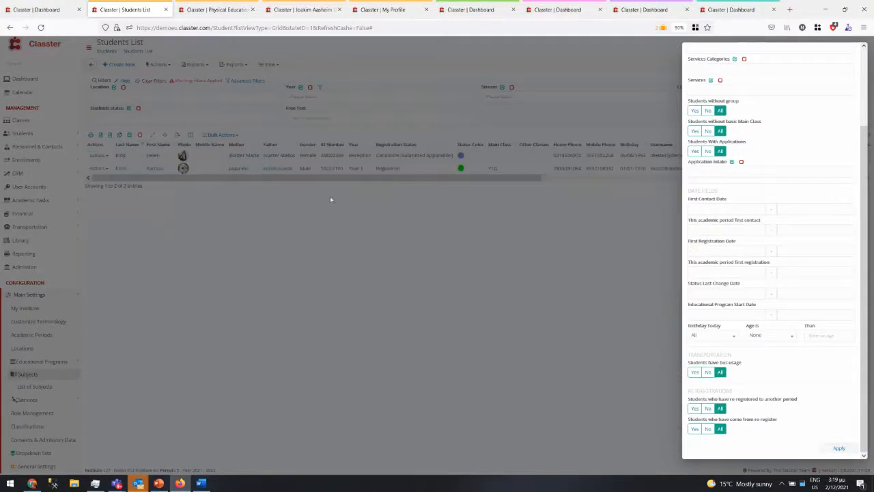
pyautogui.scroll(3, 790, 166)
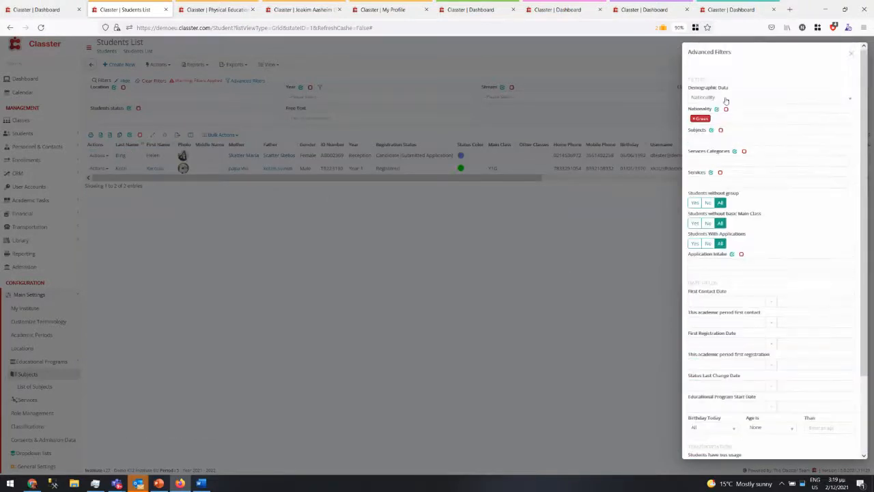
pyautogui.click(694, 120)
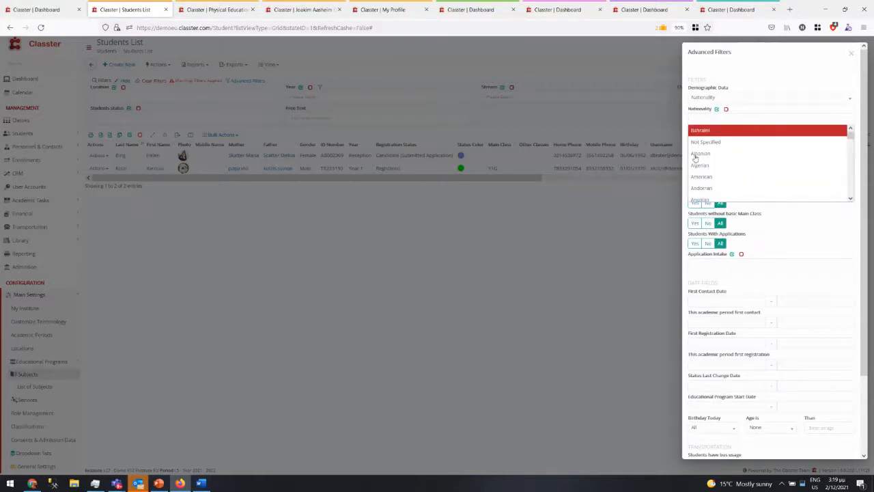
# - Change the demographic filter to Gender and choose Male
pyautogui.click(717, 99)
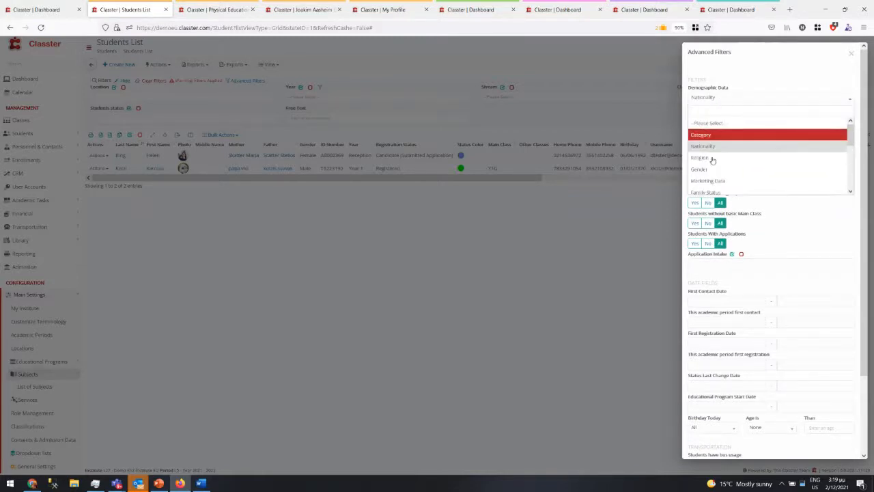
pyautogui.click(710, 159)
pyautogui.click(725, 101)
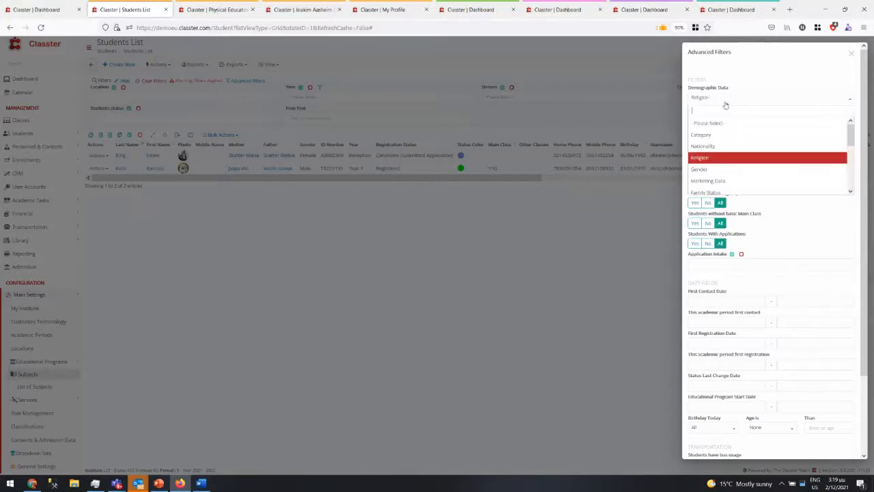
pyautogui.click(708, 169)
pyautogui.click(714, 120)
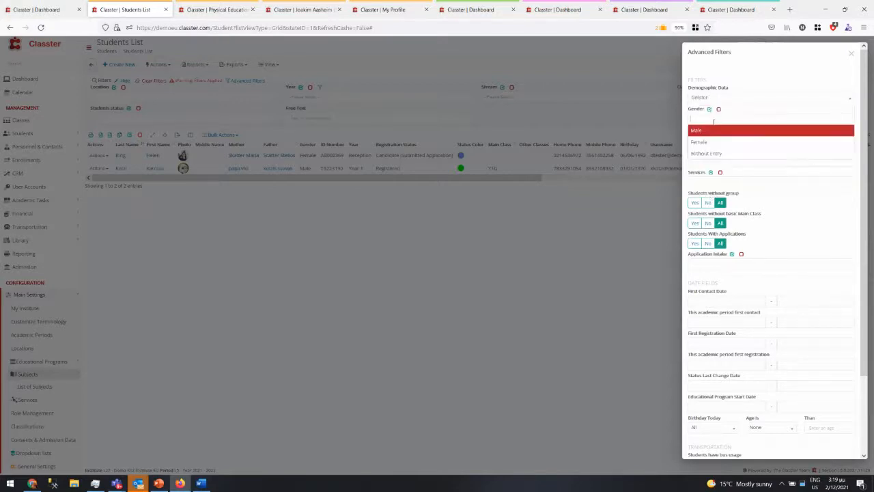
pyautogui.click(703, 130)
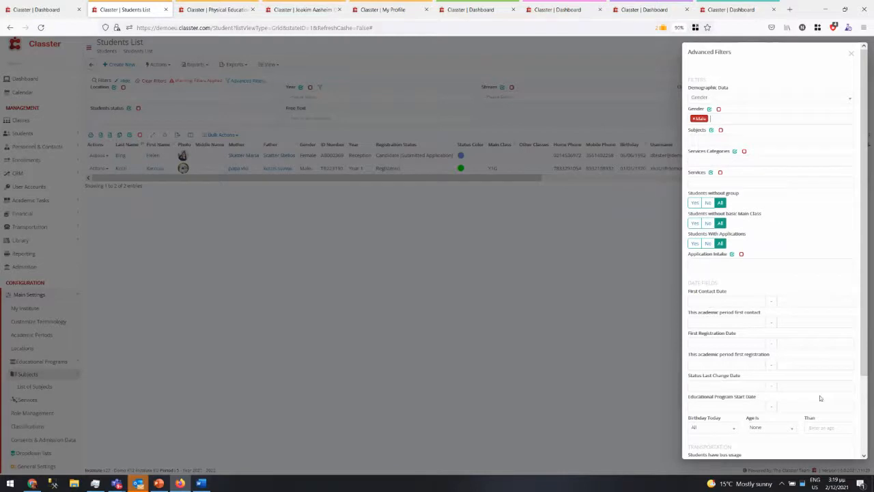
pyautogui.scroll(-3, 820, 398)
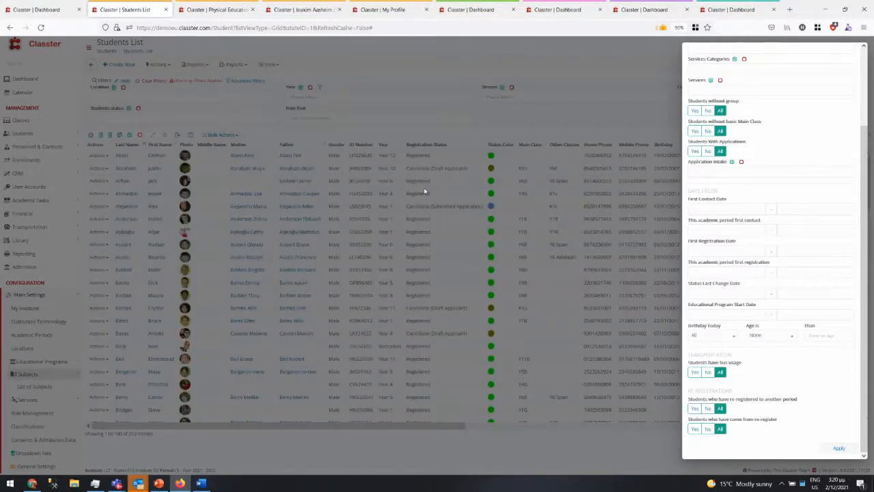
pyautogui.scroll(3, 758, 161)
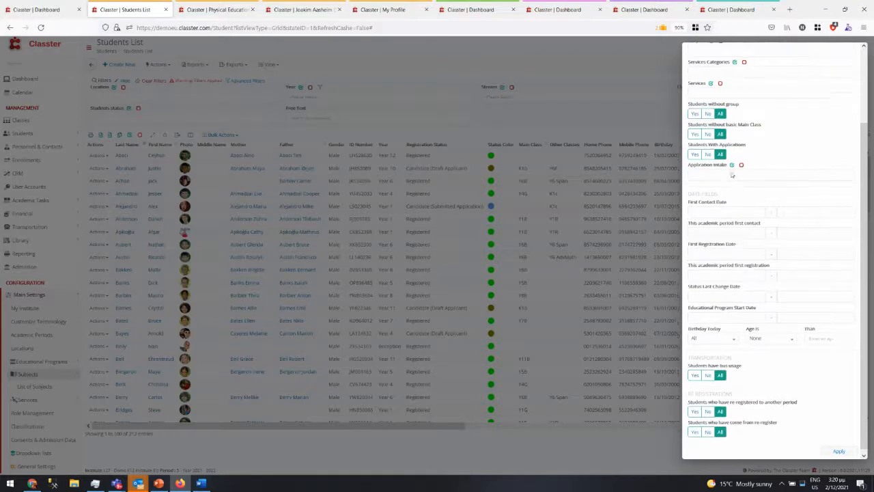
# - Add the Mathematics Y6 - Year 6 subject filter and apply, leaving 26 students
pyautogui.click(723, 140)
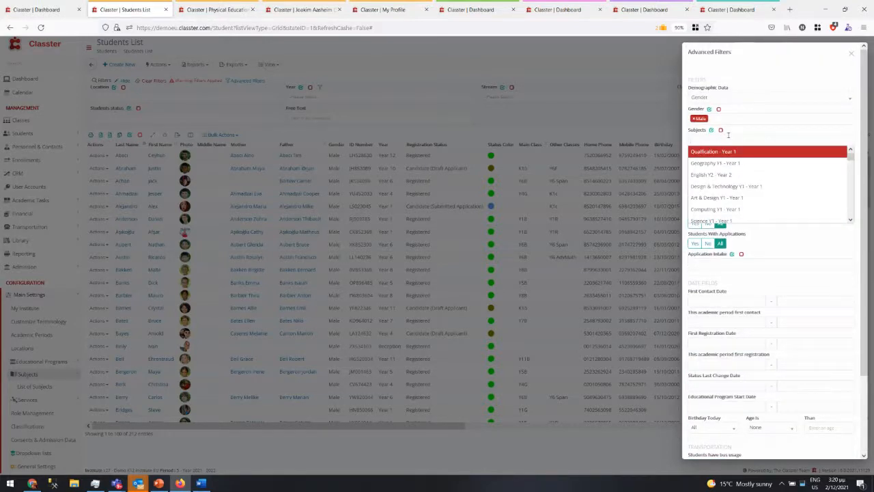
pyautogui.write('math')
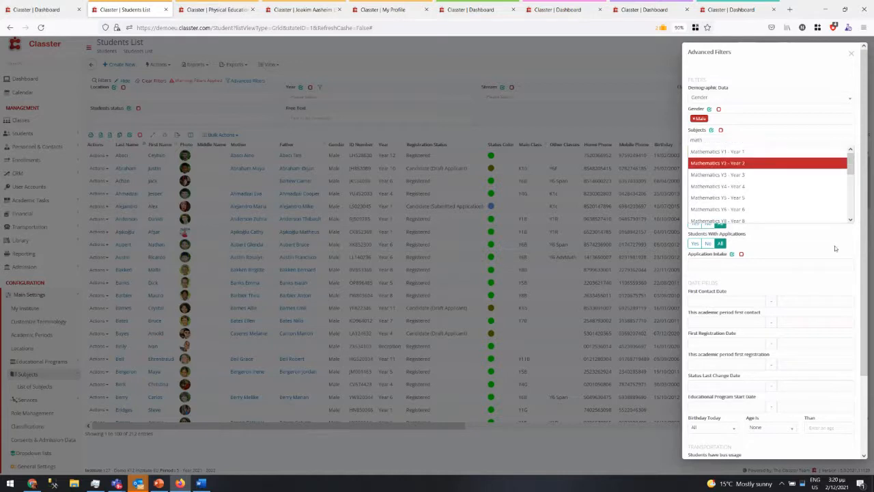
pyautogui.click(784, 209)
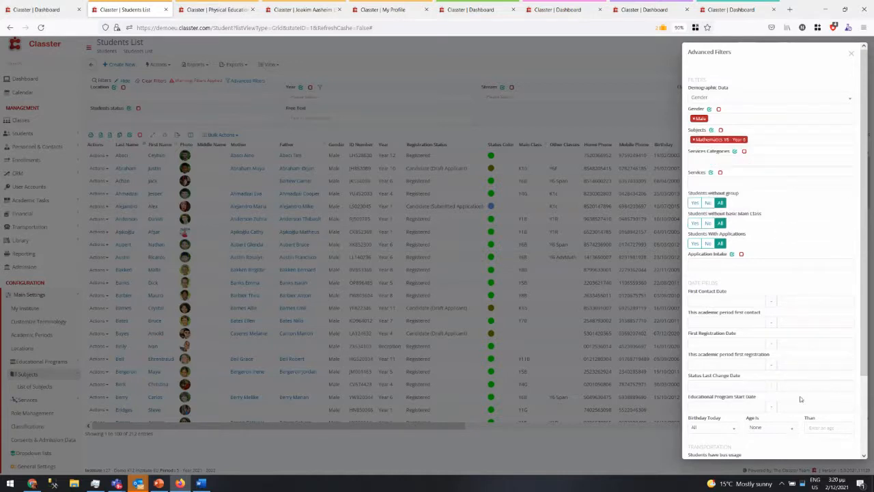
pyautogui.scroll(-2, 800, 398)
pyautogui.click(838, 448)
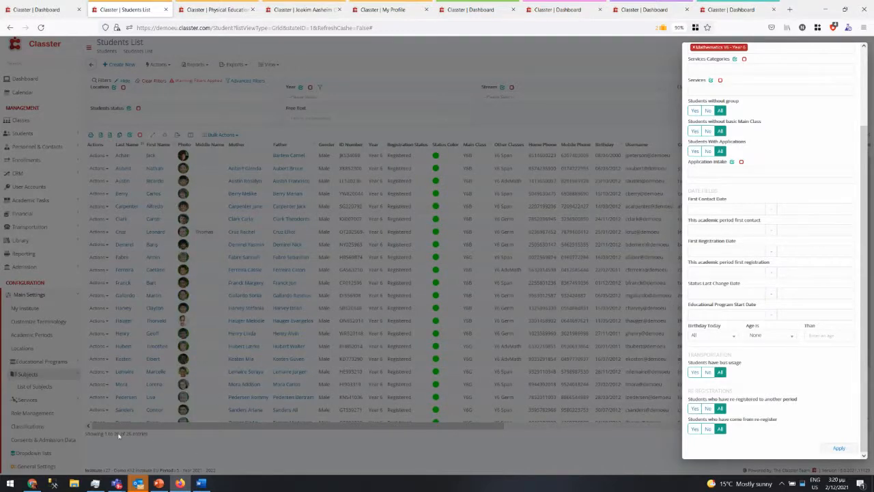
# - Add Chess as a Services filter and apply it
pyautogui.click(209, 346)
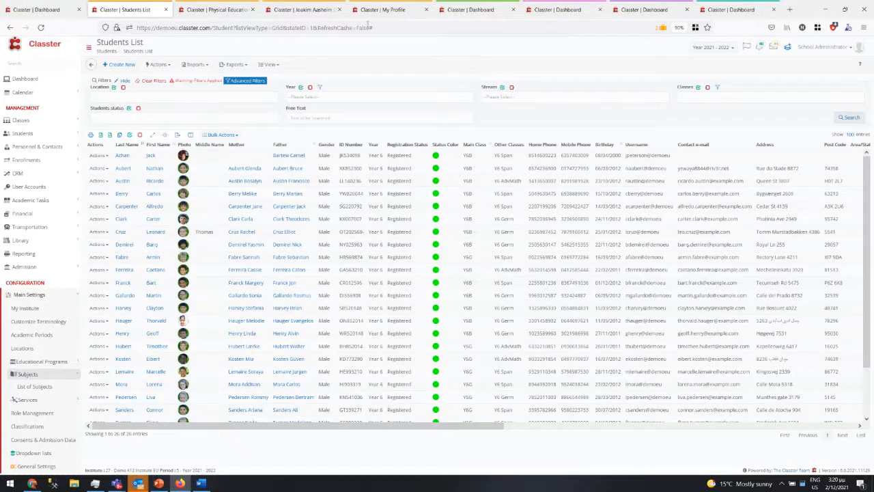
pyautogui.click(245, 80)
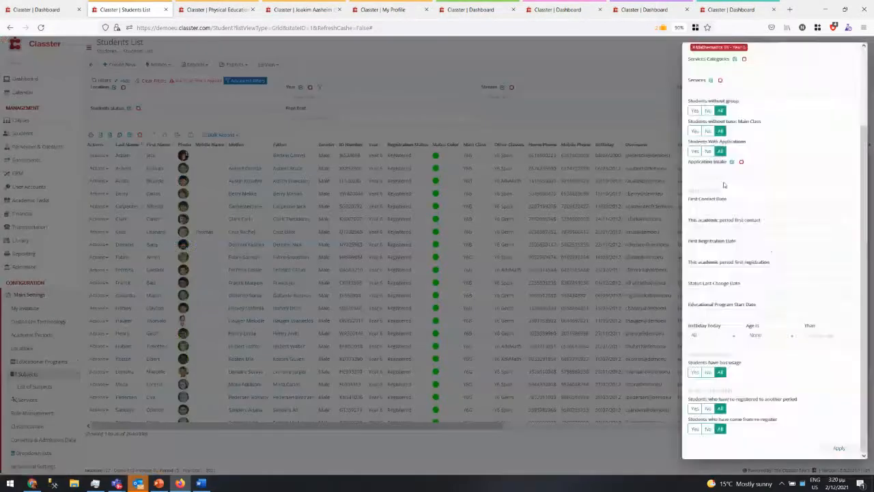
pyautogui.scroll(3, 741, 200)
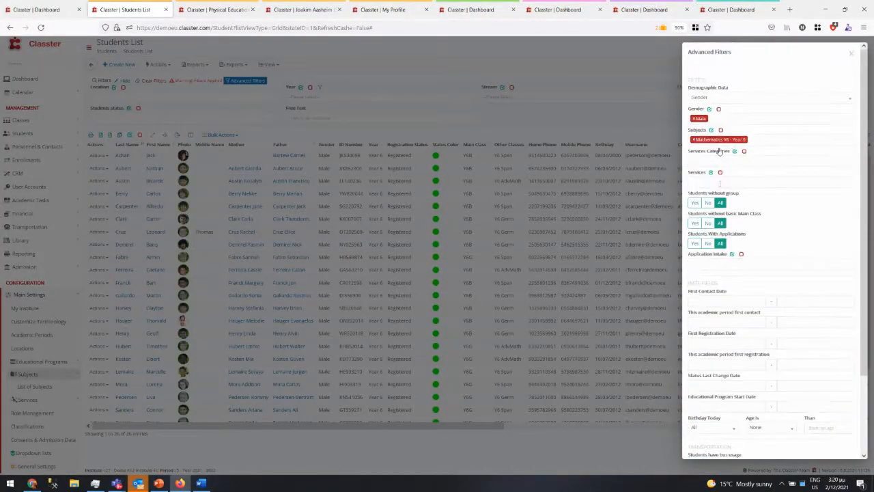
pyautogui.click(719, 182)
pyautogui.write('che')
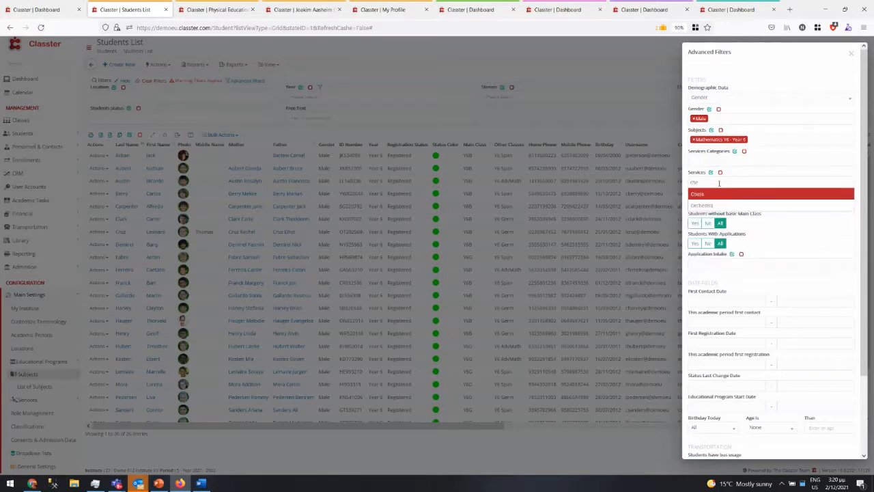
pyautogui.click(724, 193)
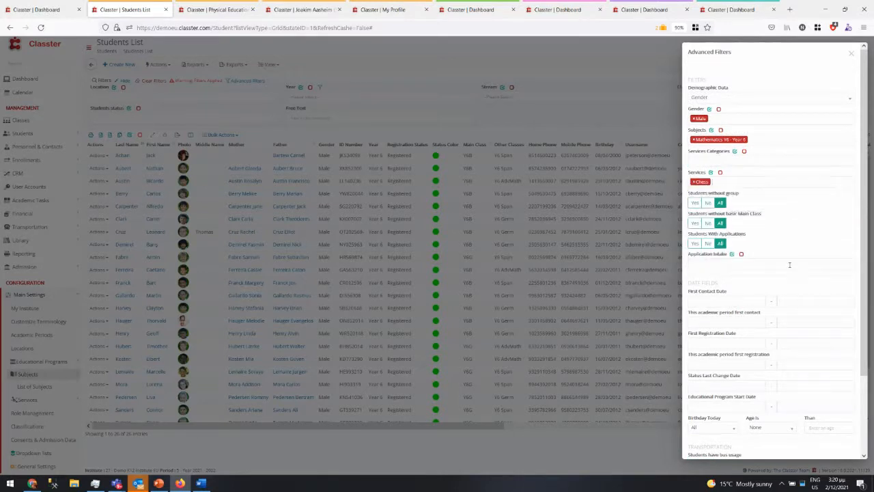
pyautogui.scroll(-3, 813, 362)
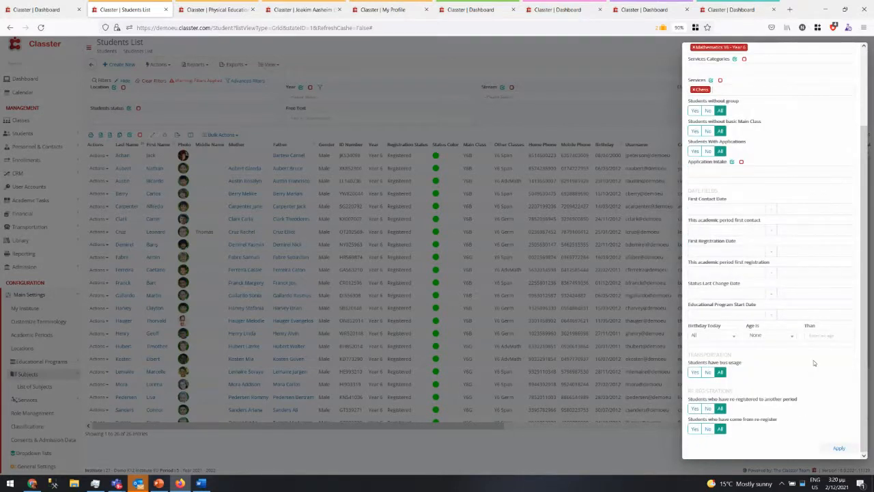
pyautogui.click(838, 448)
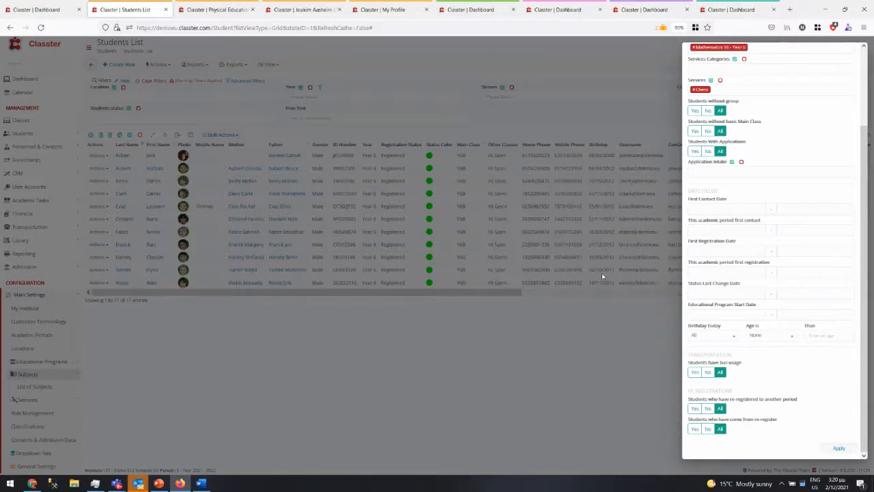
# - Set the age condition to Less than and close the filter panel to see 11 students
pyautogui.scroll(3, 812, 212)
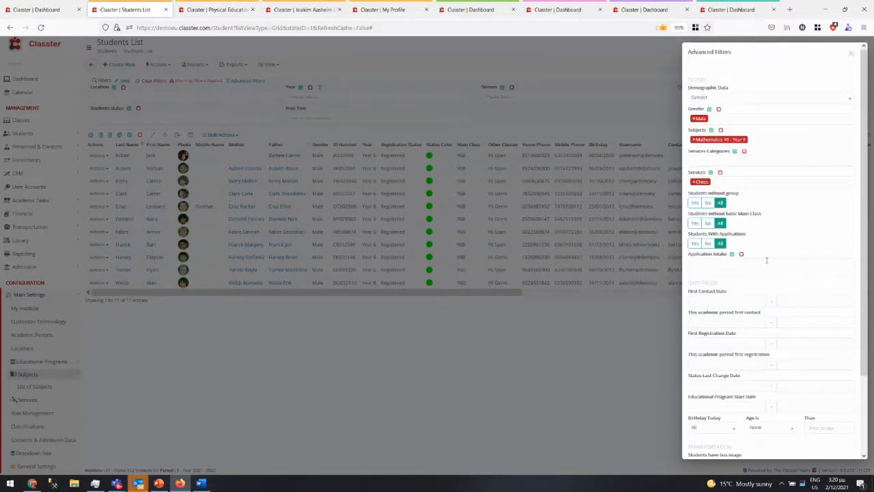
pyautogui.scroll(-3, 766, 260)
pyautogui.click(758, 338)
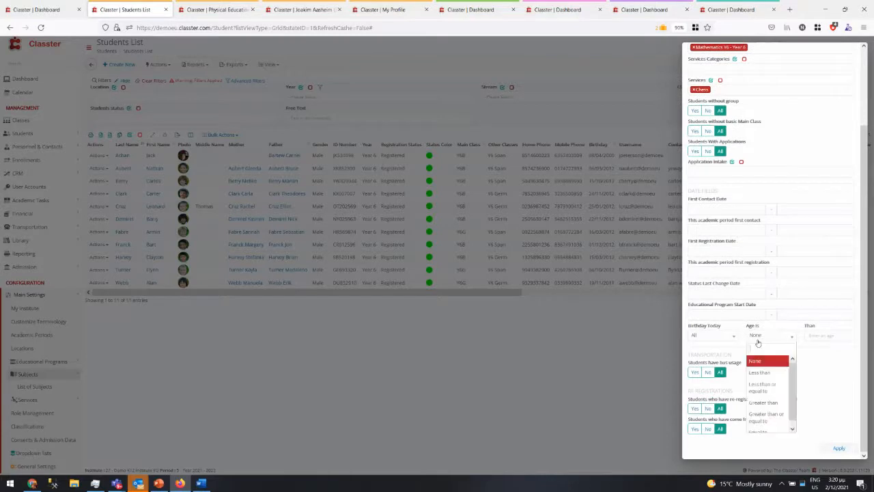
pyautogui.click(760, 372)
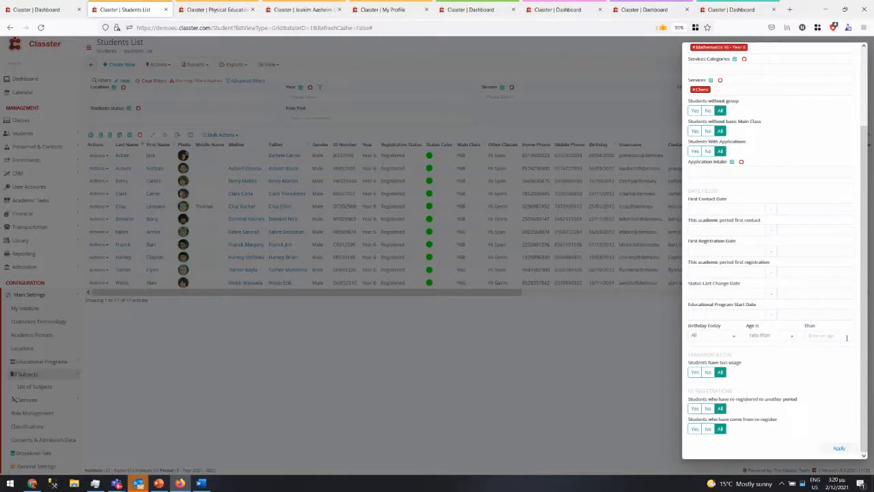
pyautogui.click(710, 338)
pyautogui.click(810, 390)
pyautogui.scroll(3, 783, 373)
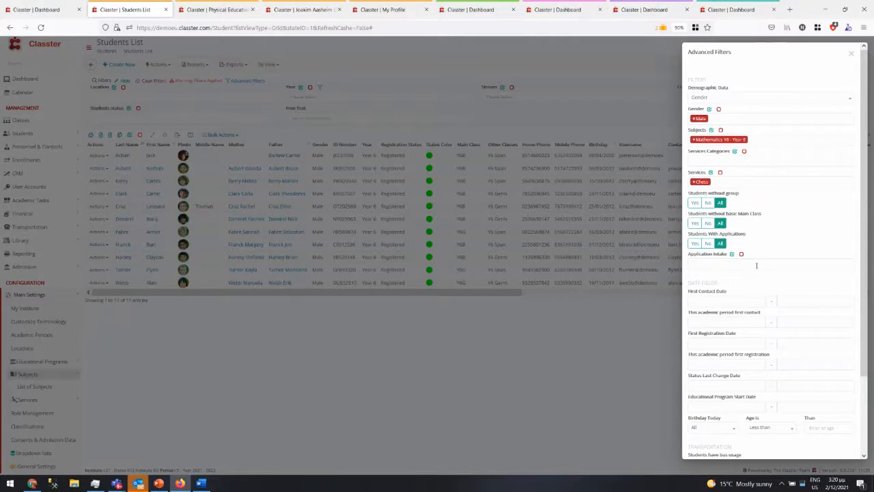
pyautogui.scroll(-2, 750, 305)
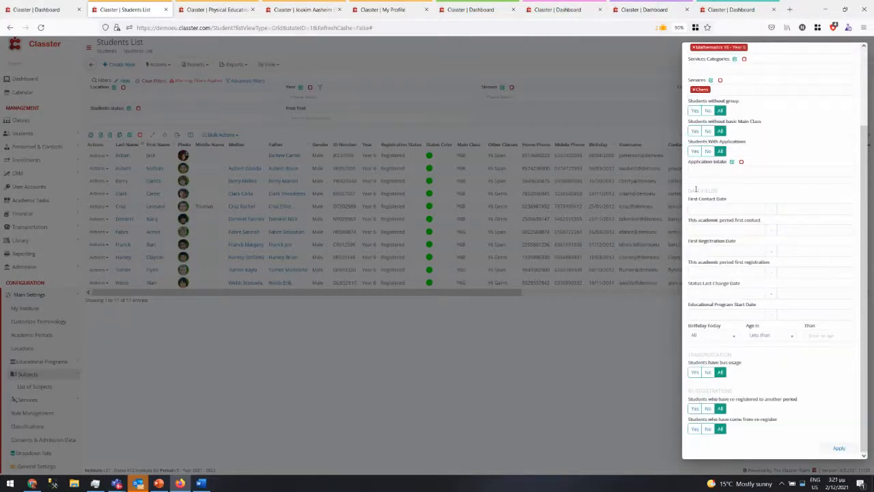
pyautogui.click(539, 117)
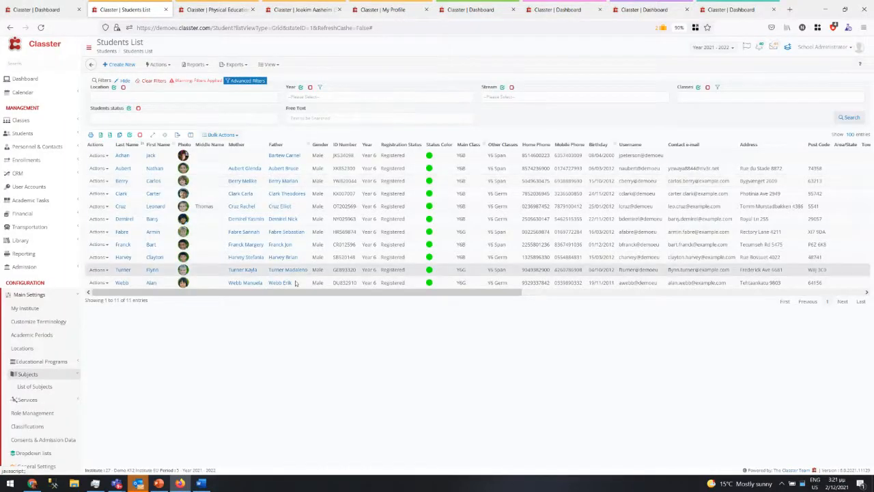
# - Switch to Students per Services (Week View) and search, listing 391 students' weekday services
pyautogui.click(271, 65)
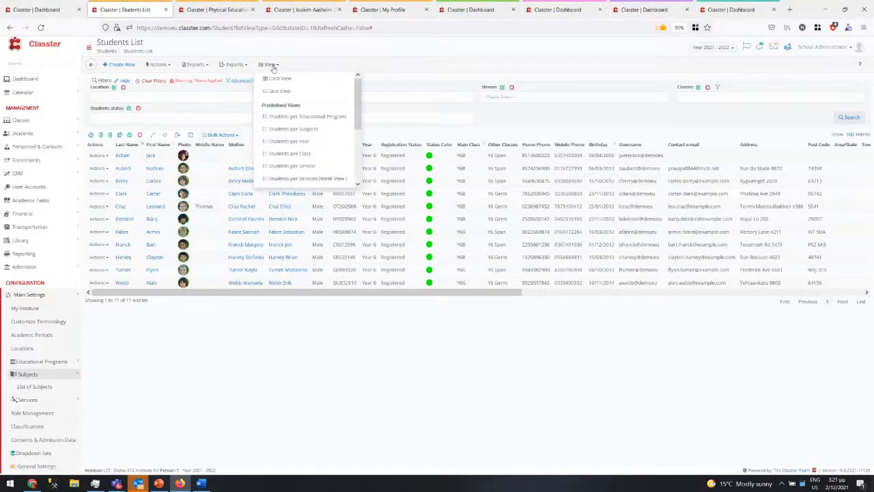
pyautogui.moveTo(352, 105); pyautogui.dragTo(354, 121)
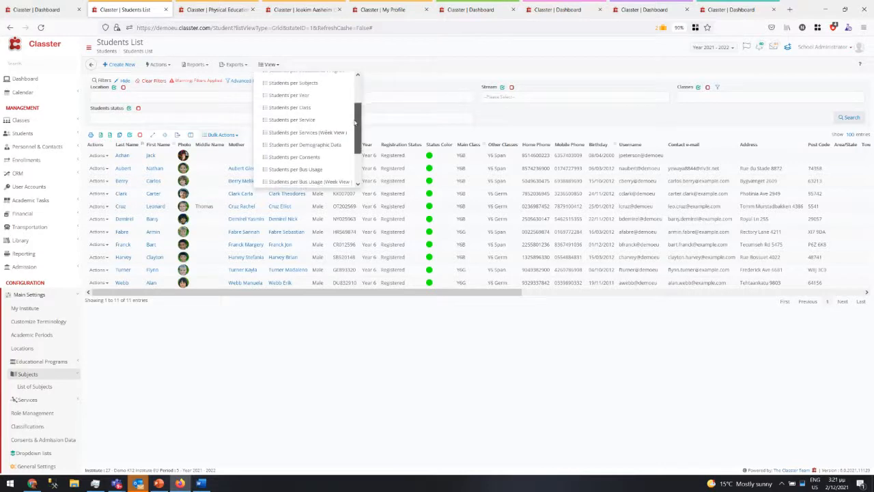
pyautogui.click(299, 133)
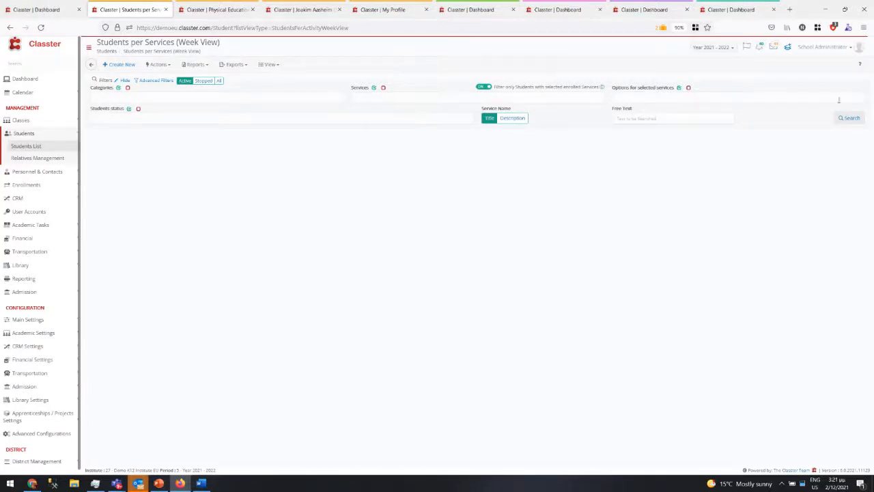
pyautogui.click(850, 118)
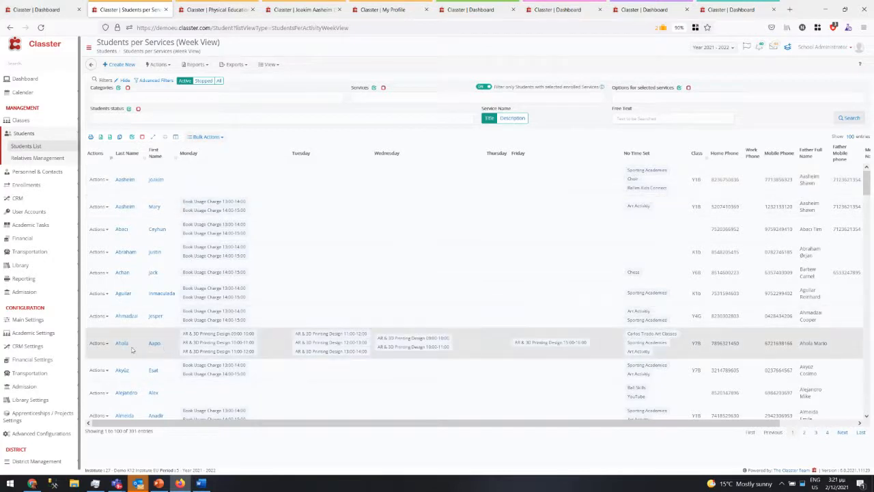
pyautogui.moveTo(147, 347); pyautogui.dragTo(169, 347)
pyautogui.scroll(-10, 567, 349)
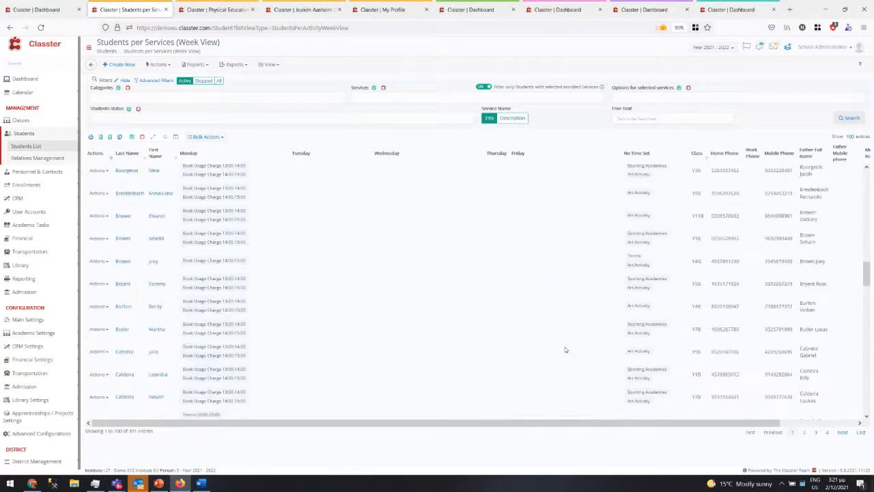
pyautogui.scroll(-10, 565, 350)
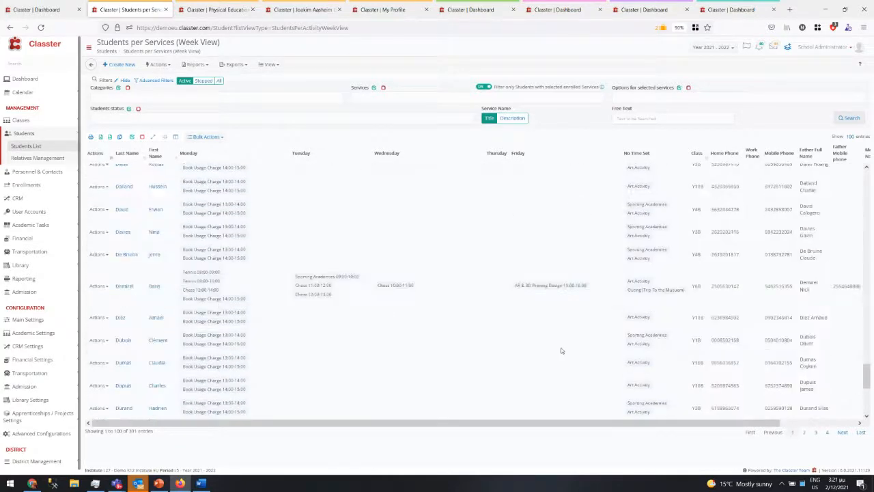
pyautogui.scroll(-5, 560, 349)
pyautogui.scroll(20, 559, 351)
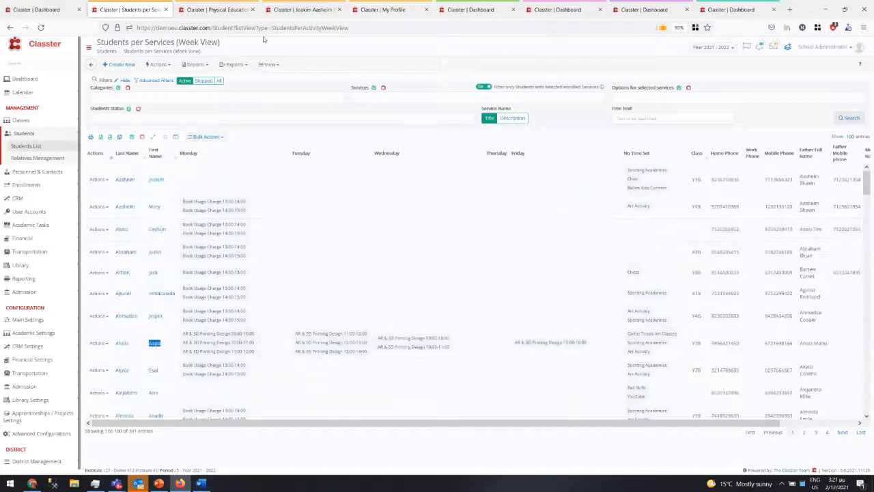
# - Switch to Students per Bus Usage (Week View), search, and show the first student's services
pyautogui.click(269, 64)
pyautogui.scroll(-3, 316, 122)
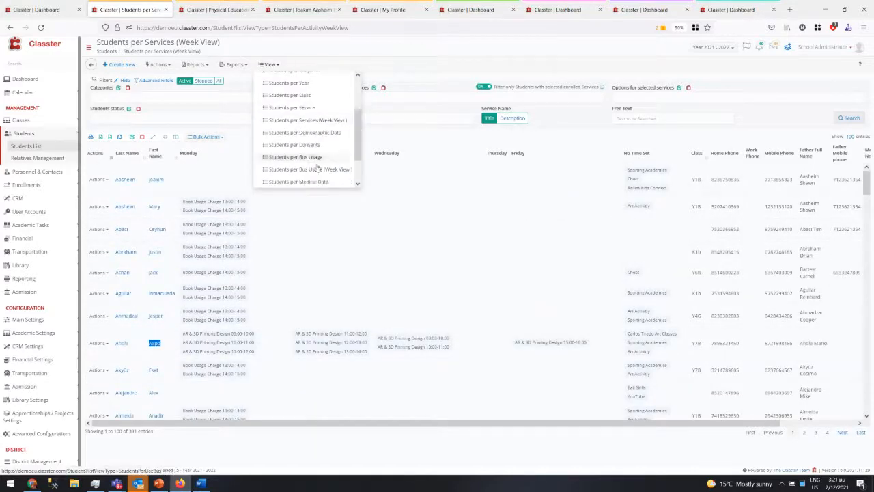
pyautogui.scroll(-1, 307, 174)
pyautogui.click(307, 171)
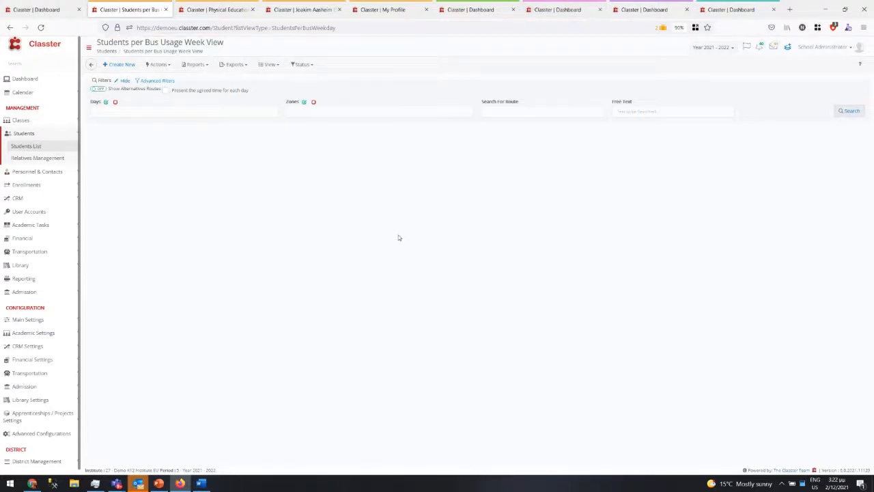
pyautogui.click(851, 112)
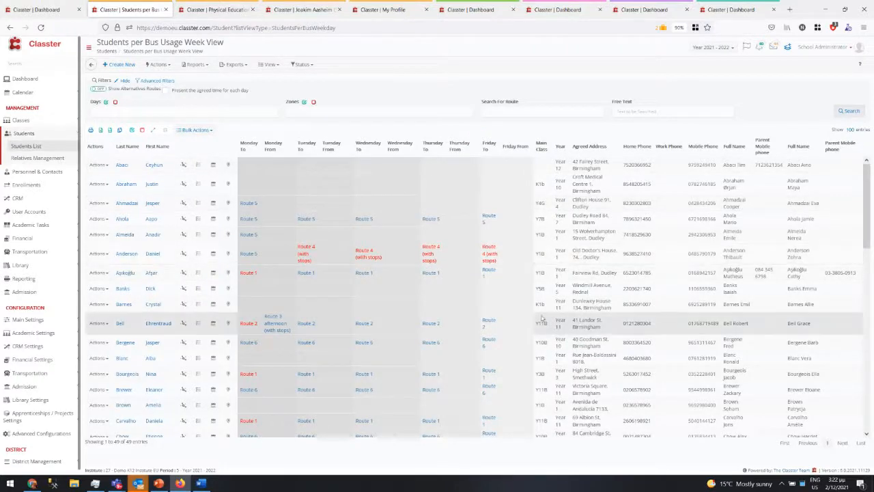
pyautogui.scroll(-5, 542, 319)
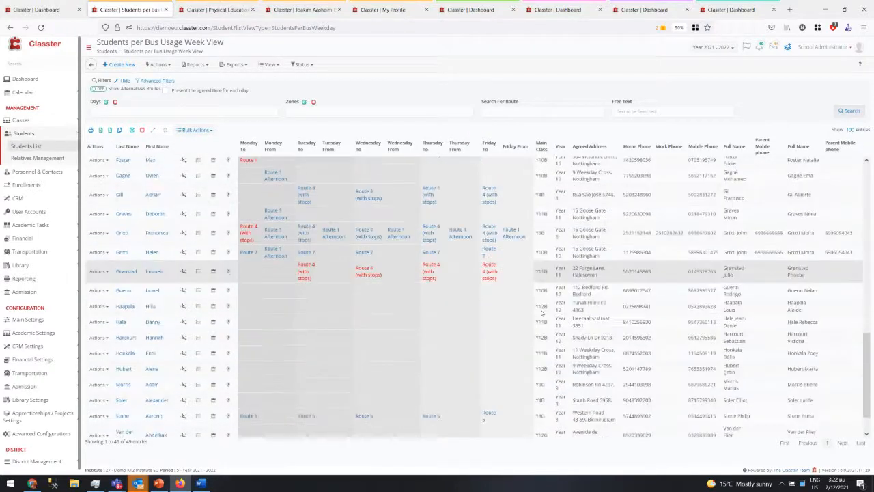
pyautogui.scroll(5, 437, 280)
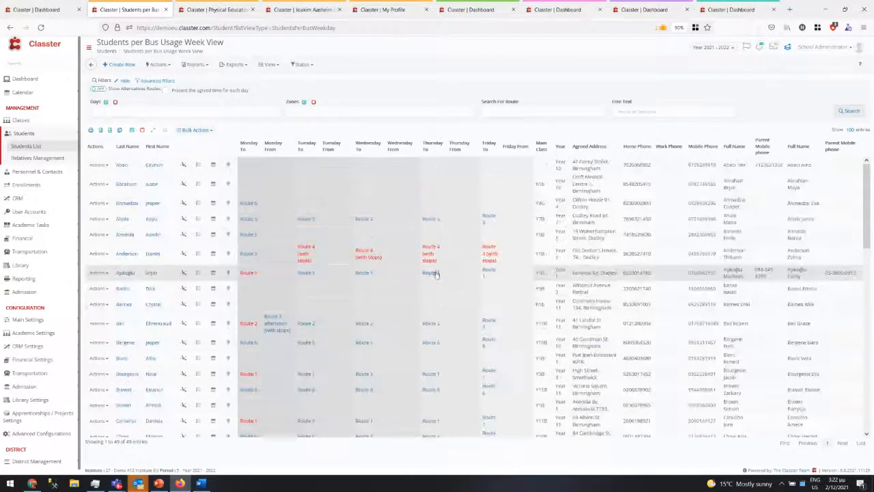
pyautogui.click(183, 166)
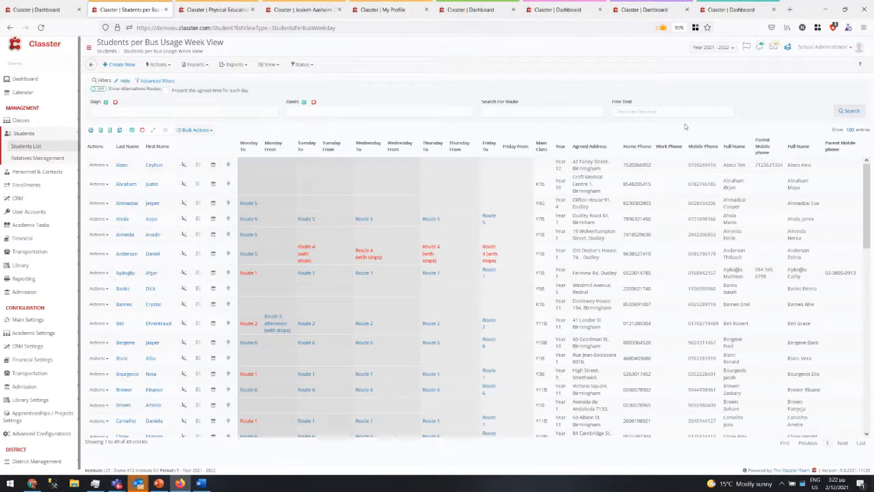
# - Search the free text 'gra' to narrow the list to 2 students
pyautogui.click(671, 110)
pyautogui.write('gra')
pyautogui.click(850, 110)
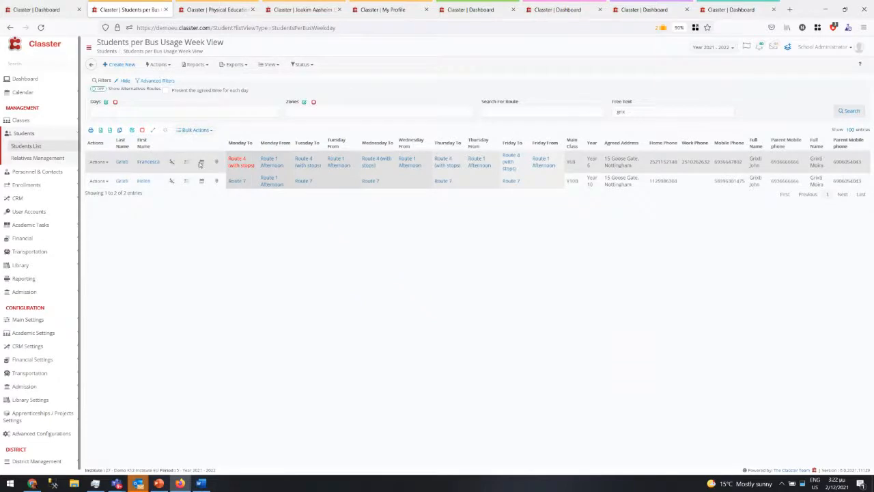
# - View the first student's timetable and physical location, then check the Bulk Actions list
pyautogui.click(201, 162)
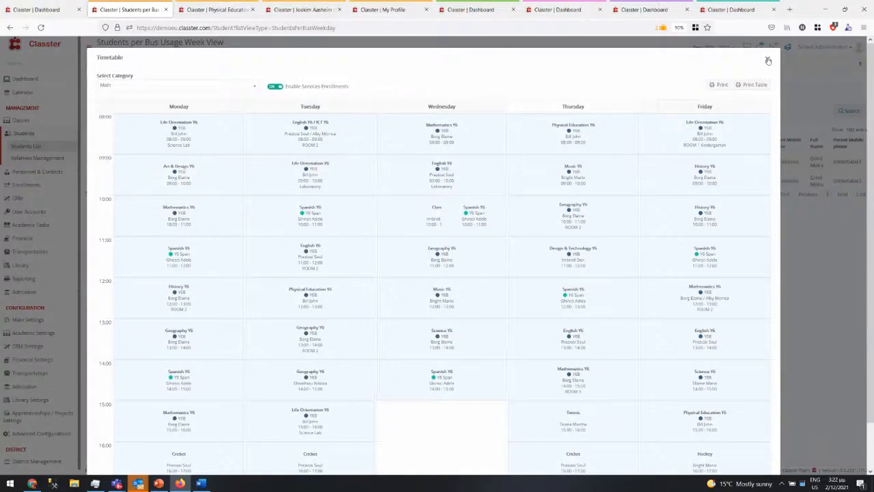
pyautogui.click(767, 61)
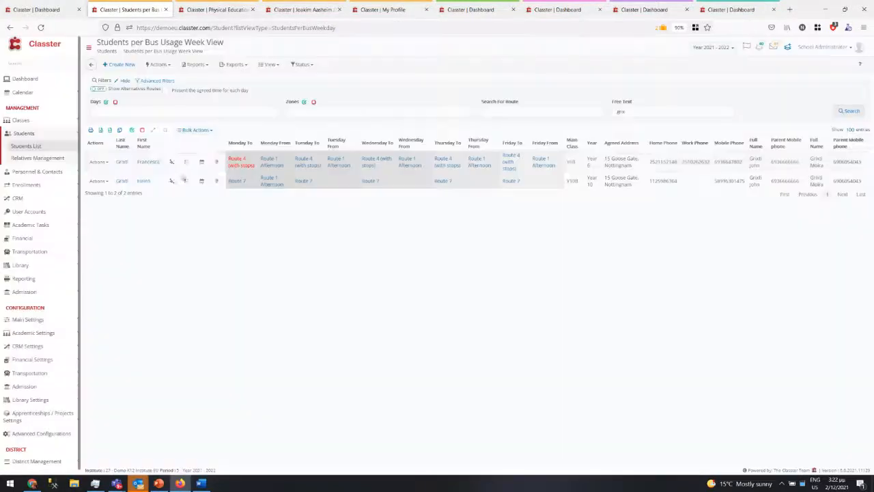
pyautogui.click(217, 164)
pyautogui.moveTo(286, 163); pyautogui.dragTo(274, 162)
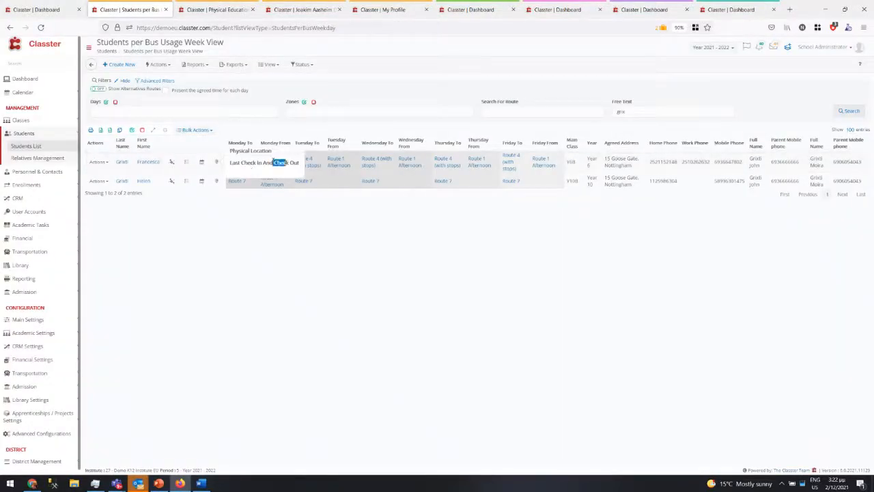
pyautogui.click(247, 217)
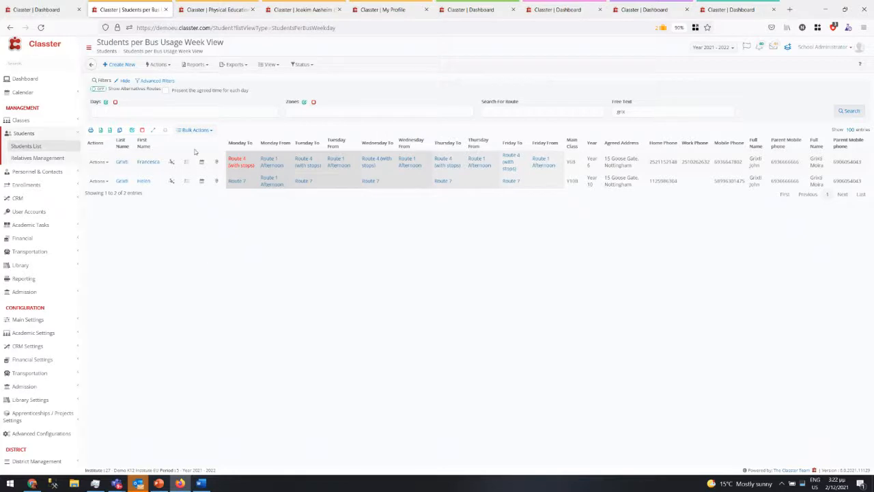
pyautogui.click(202, 129)
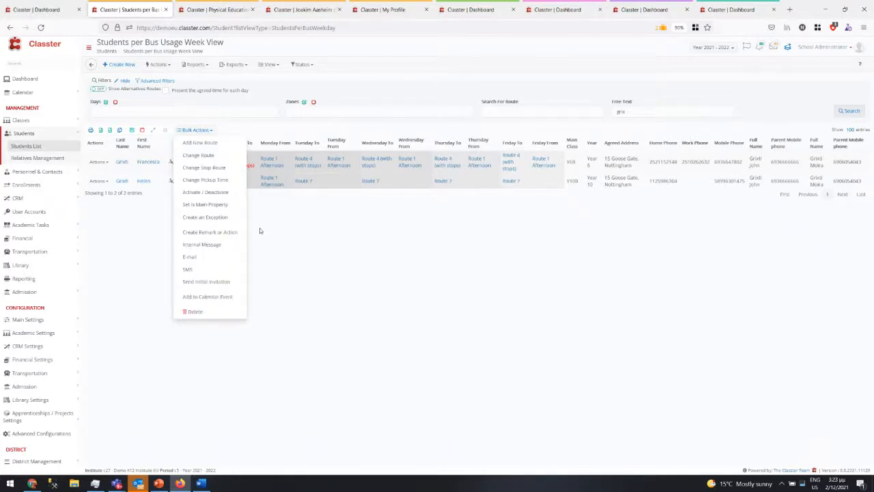
pyautogui.click(259, 229)
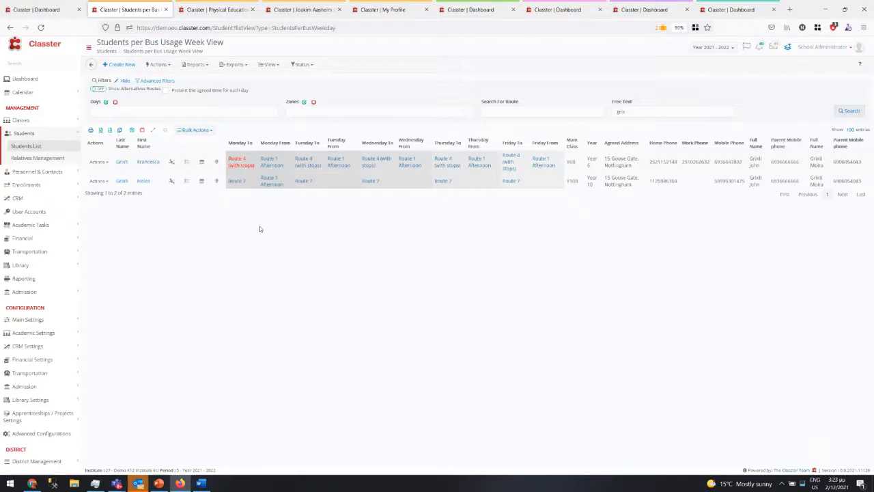
# - Open Report Designer via Advanced Configurations > Reporting, filtered to the 'letter' reports
pyautogui.click(37, 438)
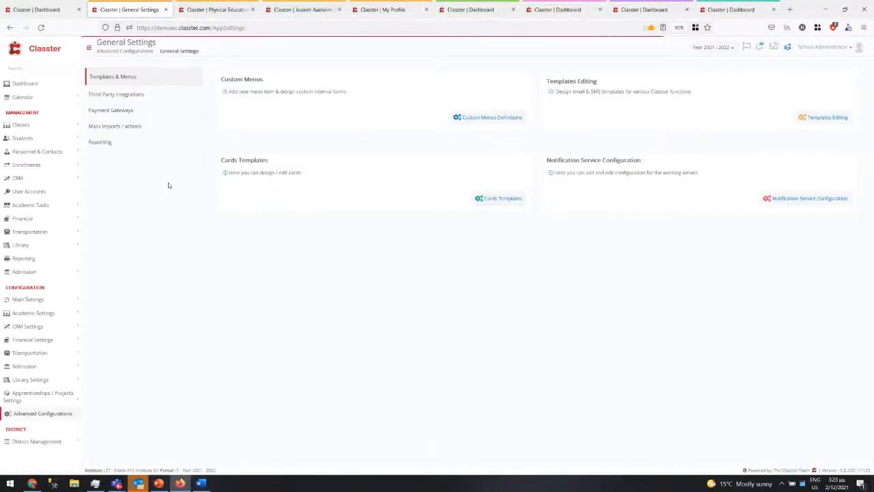
pyautogui.click(95, 143)
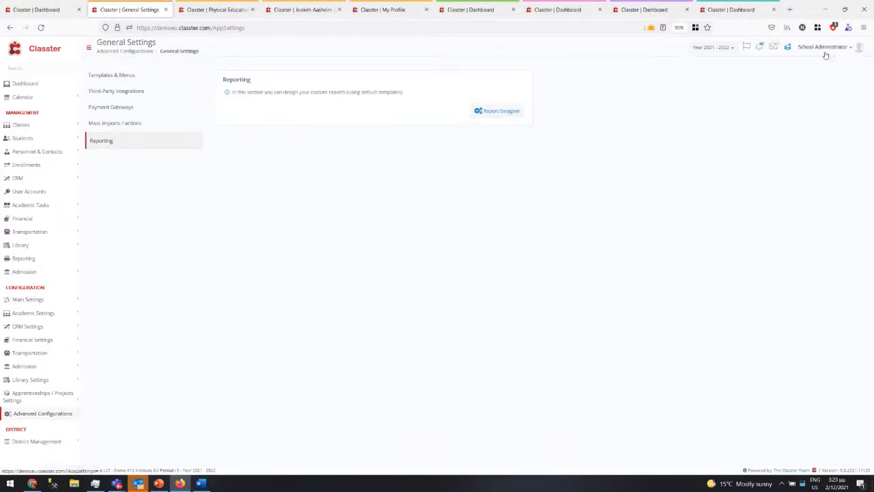
pyautogui.click(39, 7)
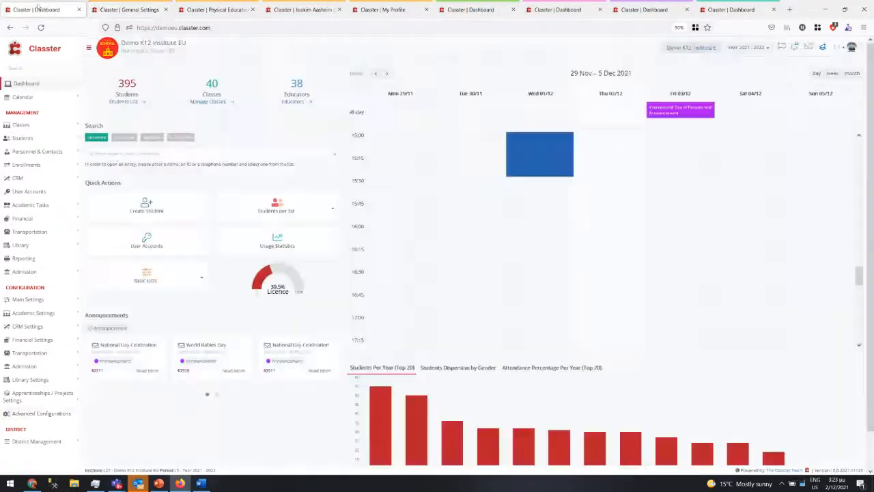
pyautogui.click(31, 414)
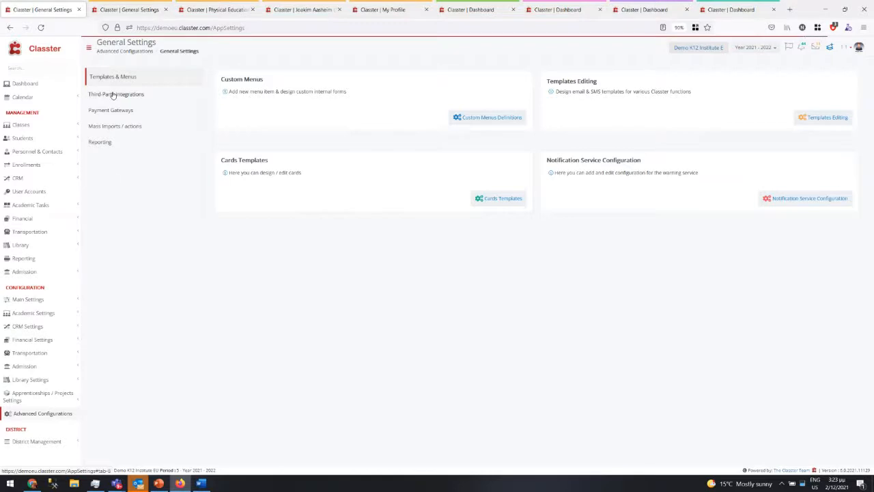
pyautogui.click(99, 143)
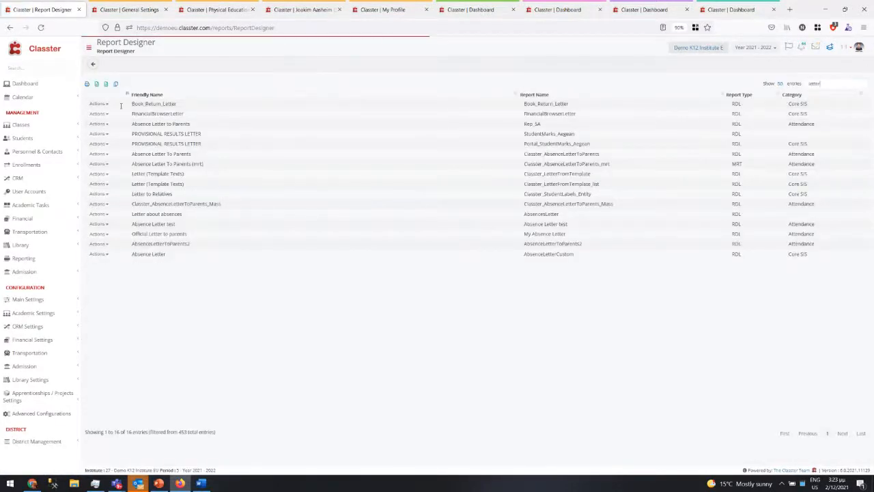
# - Open Edit Properties for the Absence Letter to Parents report and review its bulk actions options
pyautogui.click(107, 124)
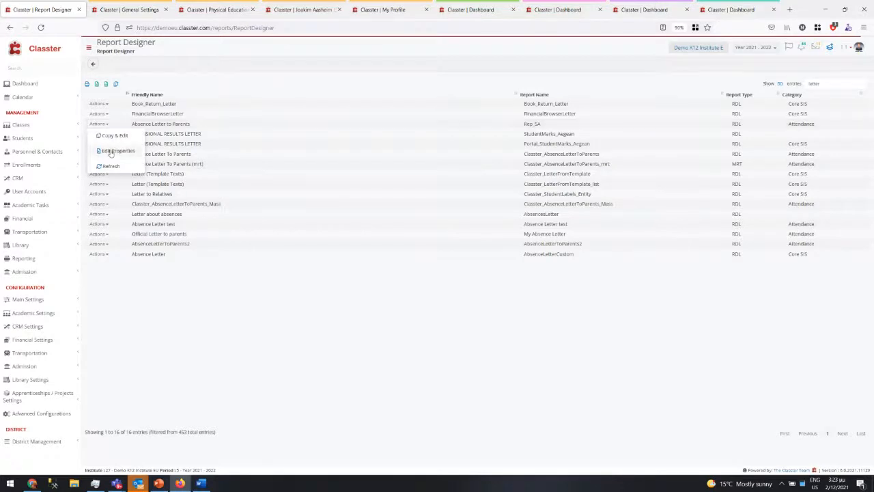
pyautogui.click(111, 152)
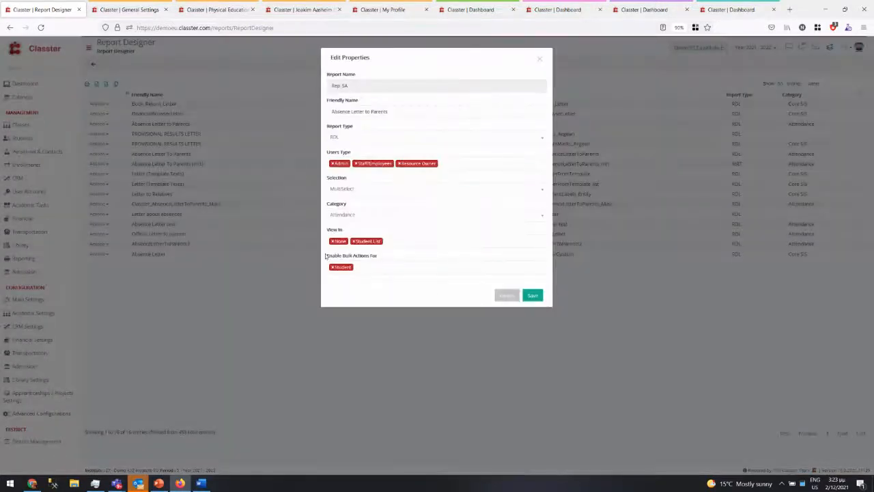
pyautogui.moveTo(326, 256); pyautogui.dragTo(380, 257)
pyautogui.click(370, 266)
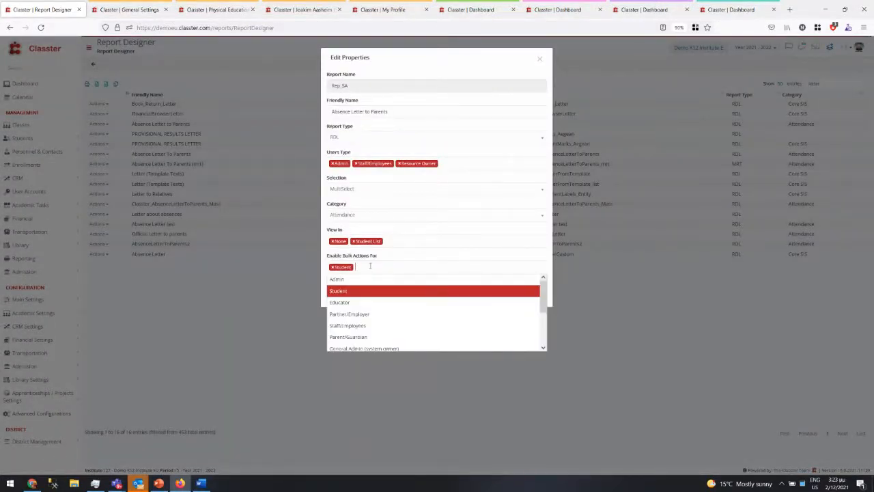
pyautogui.click(370, 266)
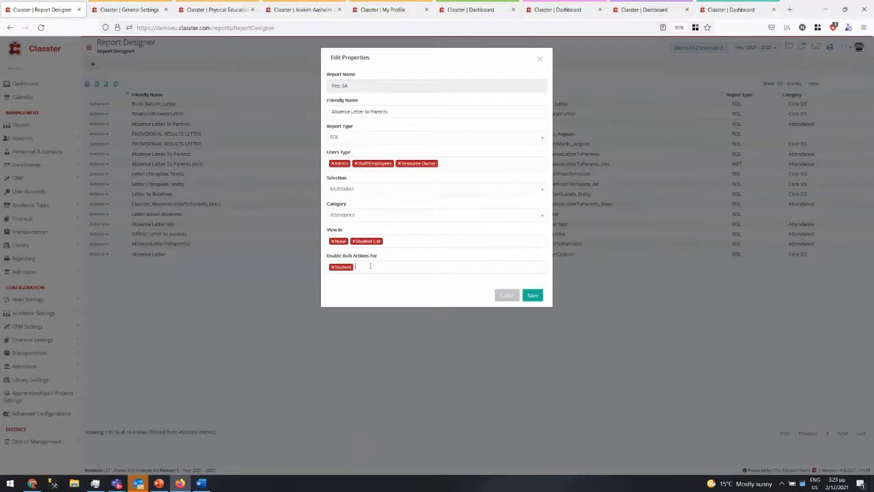
pyautogui.click(370, 266)
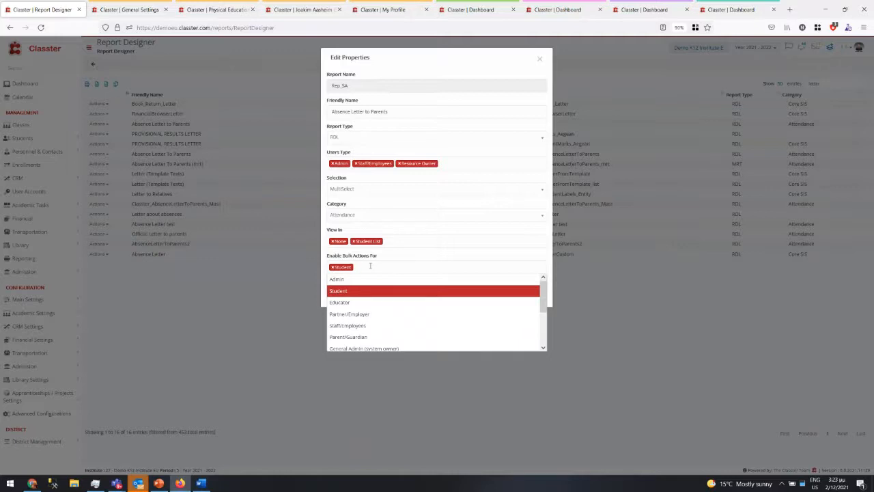
# - Check the user type and selection mode options, cancel unchanged, and bring up the What's new slide
pyautogui.click(448, 160)
pyautogui.click(429, 151)
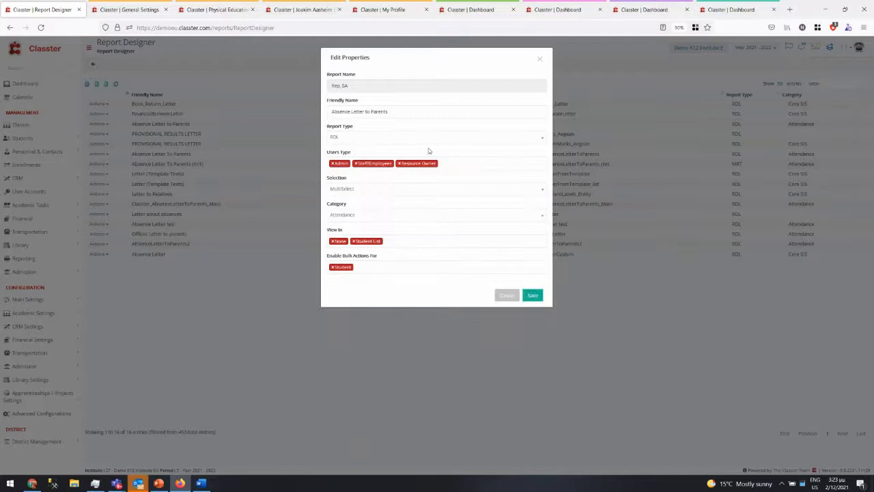
pyautogui.click(352, 190)
pyautogui.click(352, 190)
pyautogui.click(516, 296)
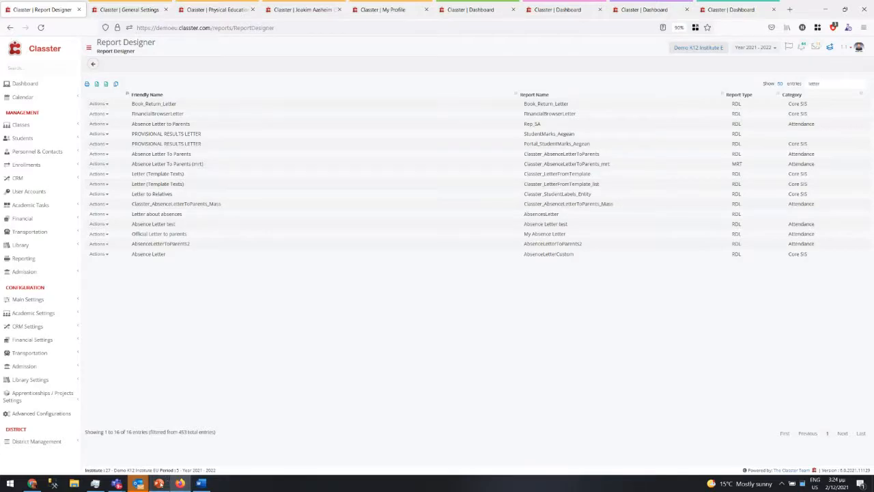
pyautogui.click(159, 482)
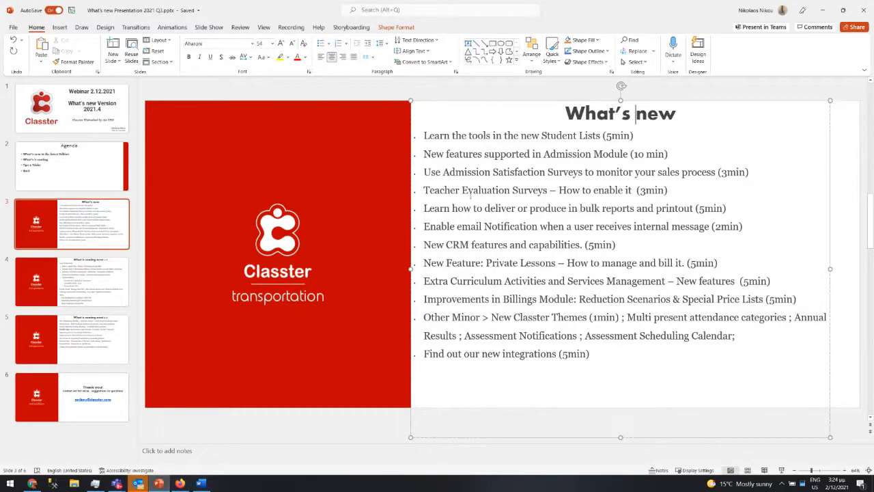
# - Make the fifth bullet, about bulk reports, bold on the What's new slide
pyautogui.click(437, 135)
pyautogui.moveTo(437, 137); pyautogui.dragTo(601, 140)
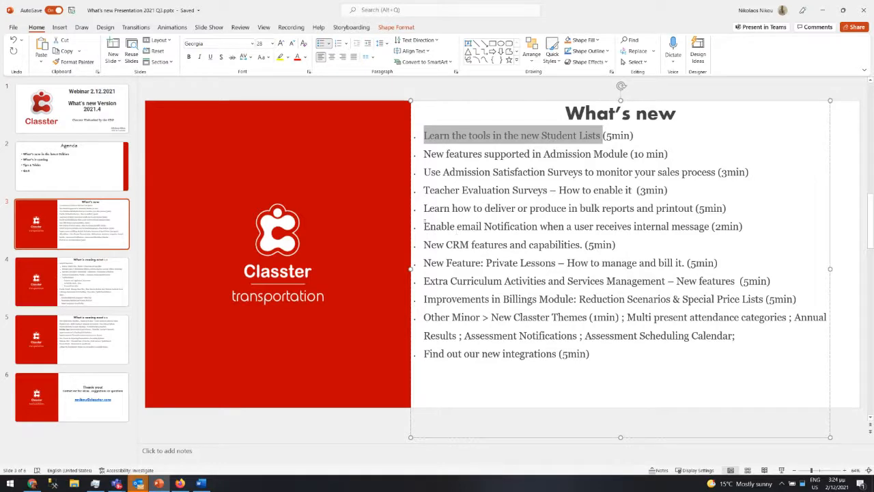
pyautogui.moveTo(430, 208); pyautogui.dragTo(744, 212)
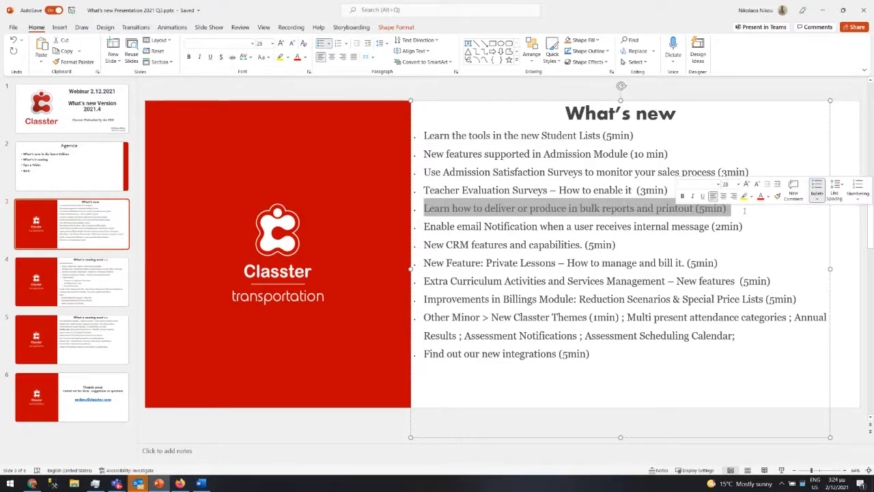
pyautogui.hotkey('ctrl', 'b')
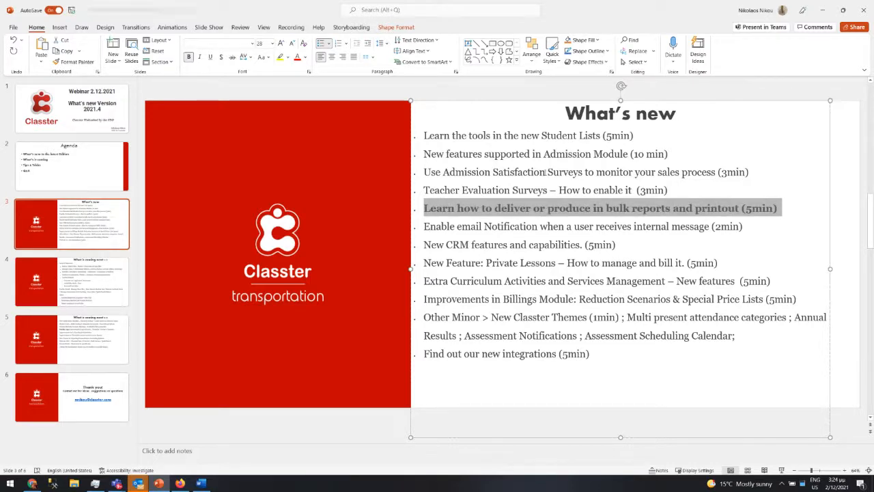
# - Bold the first Student Lists bullet, then minimize PowerPoint back to the browser
pyautogui.moveTo(636, 135); pyautogui.dragTo(424, 135)
pyautogui.hotkey('ctrl', 'b')
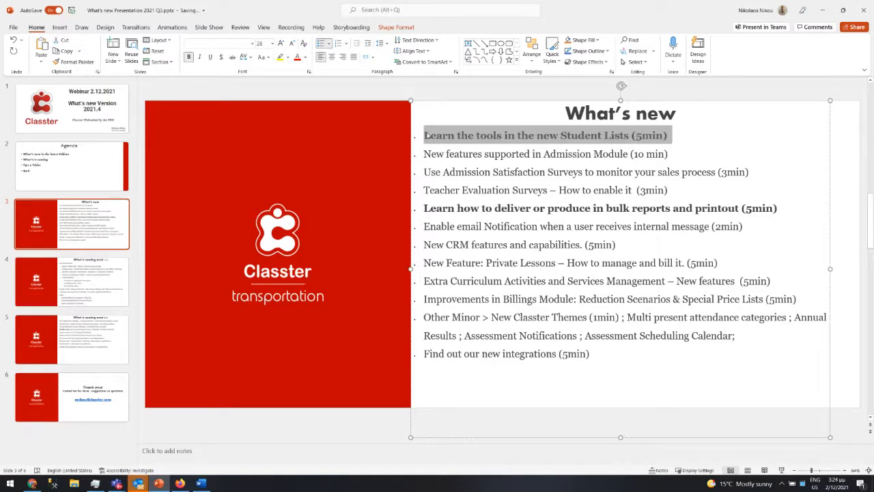
pyautogui.click(507, 153)
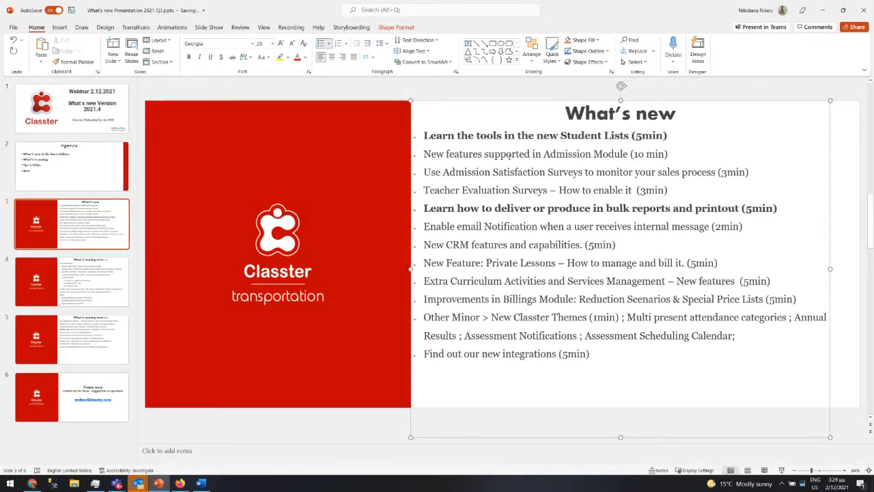
pyautogui.click(824, 11)
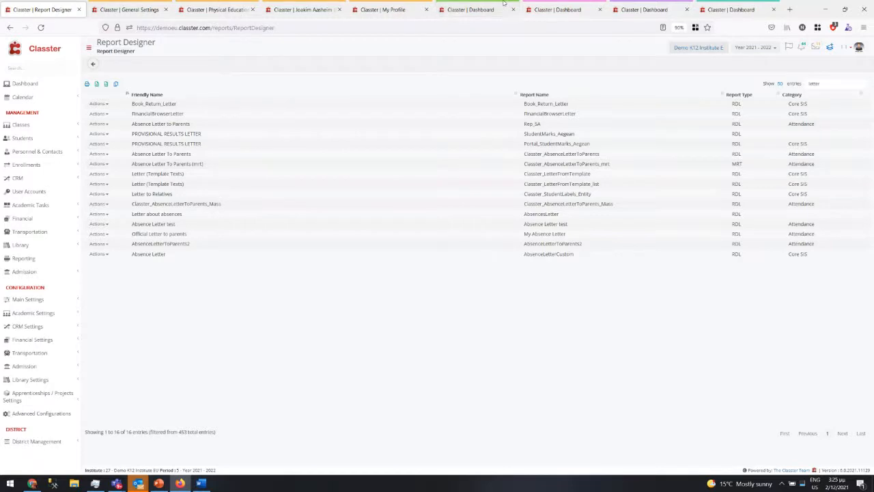
# - Start a new student application from the applicant portal, entering the applicant's first name, and submit it
pyautogui.click(742, 10)
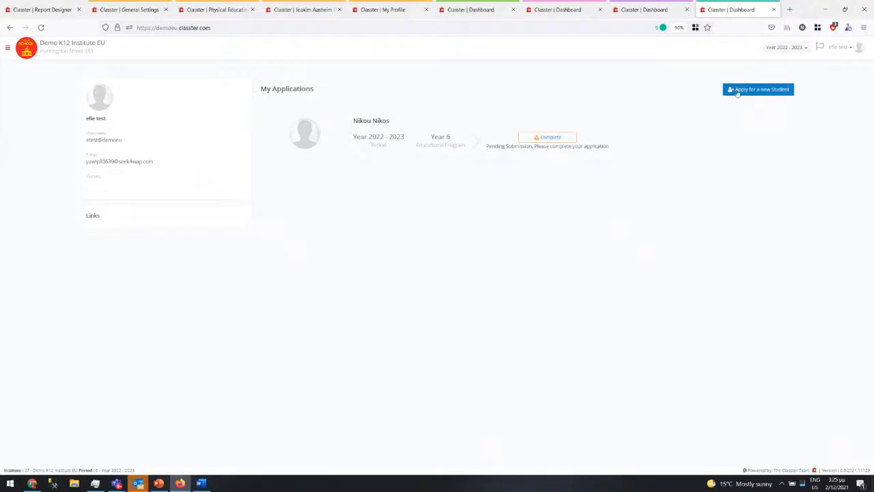
pyautogui.moveTo(335, 140); pyautogui.dragTo(556, 138)
pyautogui.click(779, 90)
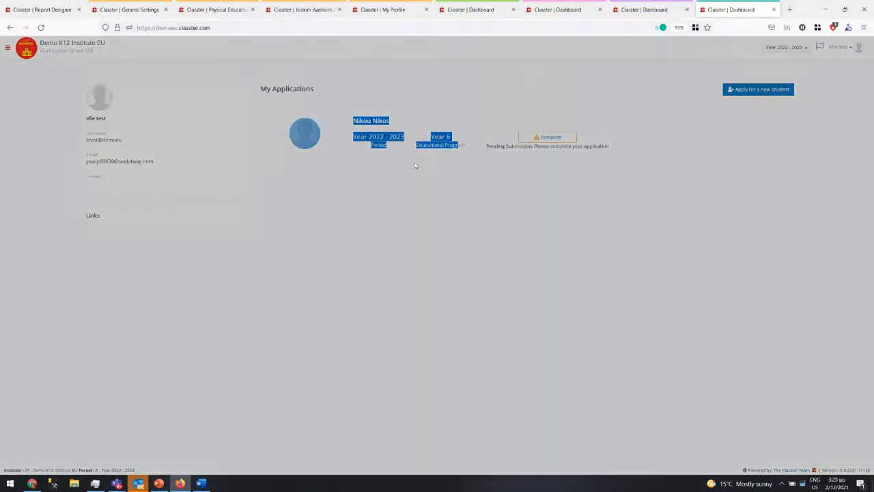
pyautogui.click(280, 80)
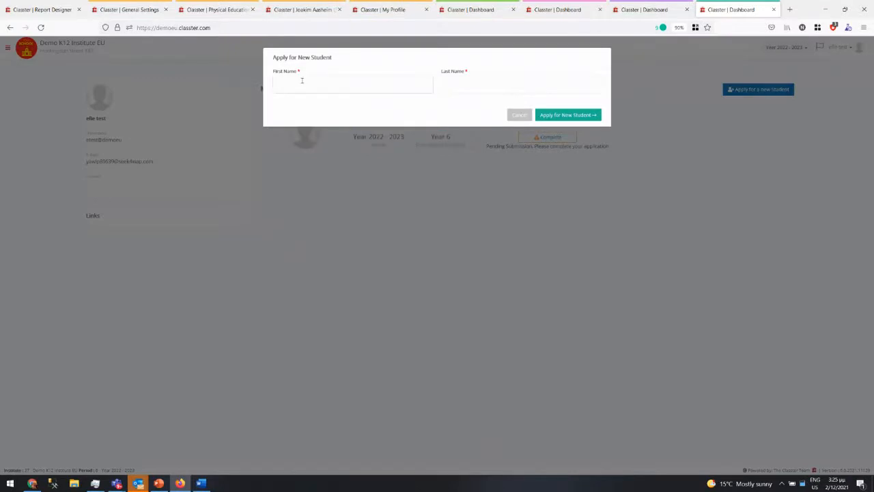
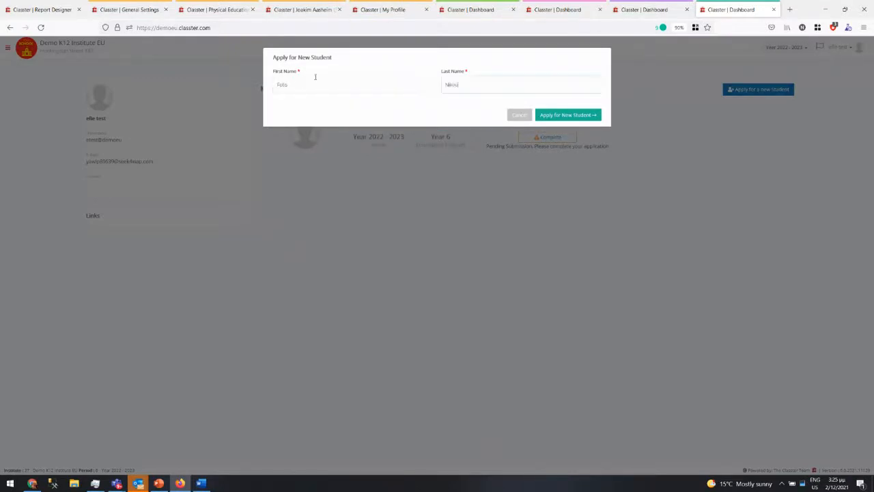
pyautogui.click(577, 114)
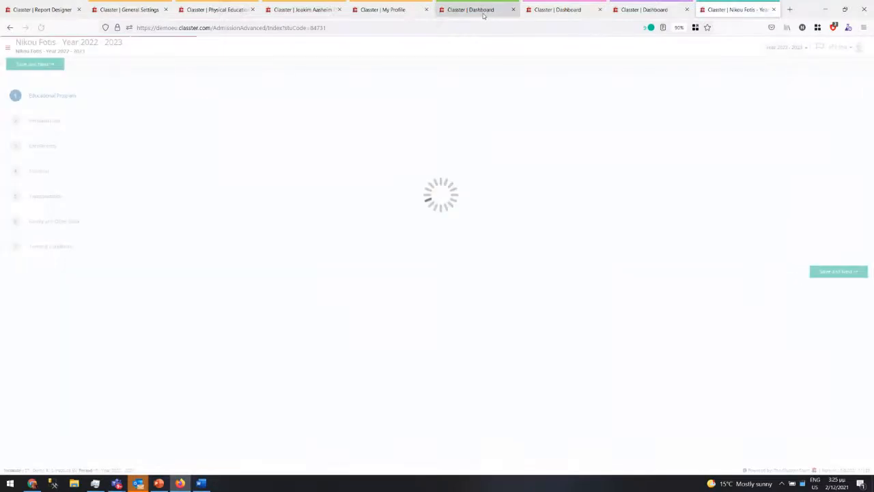
# - Go through the My Profile and Enrollments tabs, then restore down the browser to reveal Outlook
pyautogui.click(387, 10)
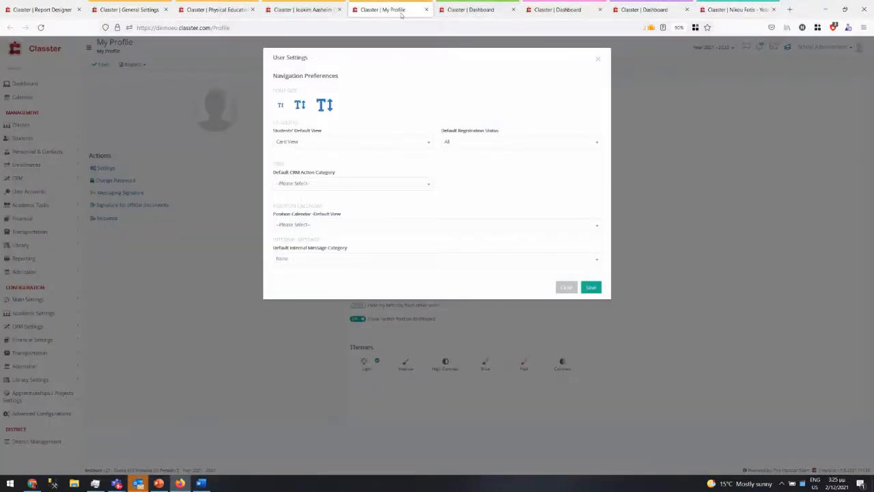
pyautogui.click(306, 9)
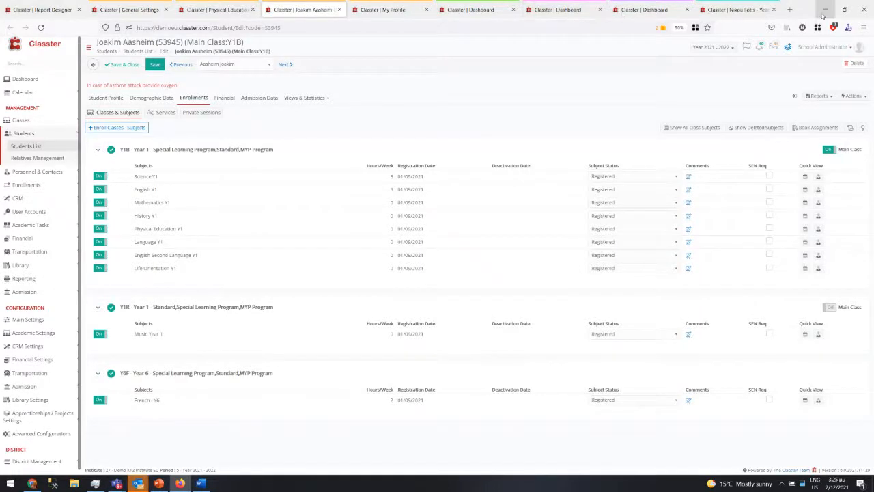
pyautogui.click(844, 10)
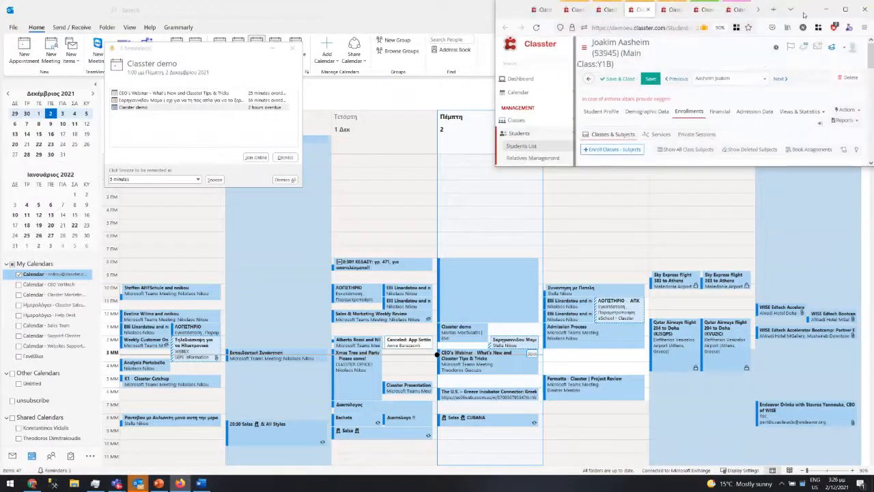
# - Move the browser over the Outlook calendar and show the parent dashboard with the three children's cards
pyautogui.moveTo(797, 14); pyautogui.dragTo(530, 117)
pyautogui.click(425, 114)
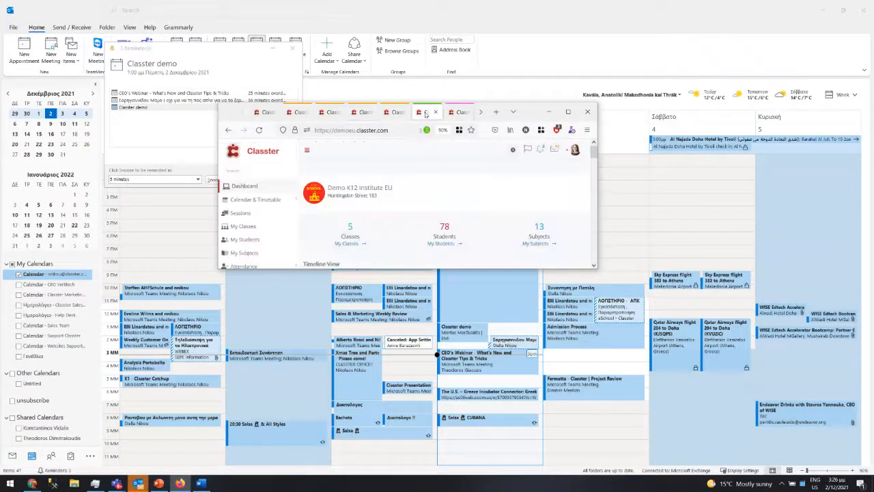
pyautogui.click(456, 112)
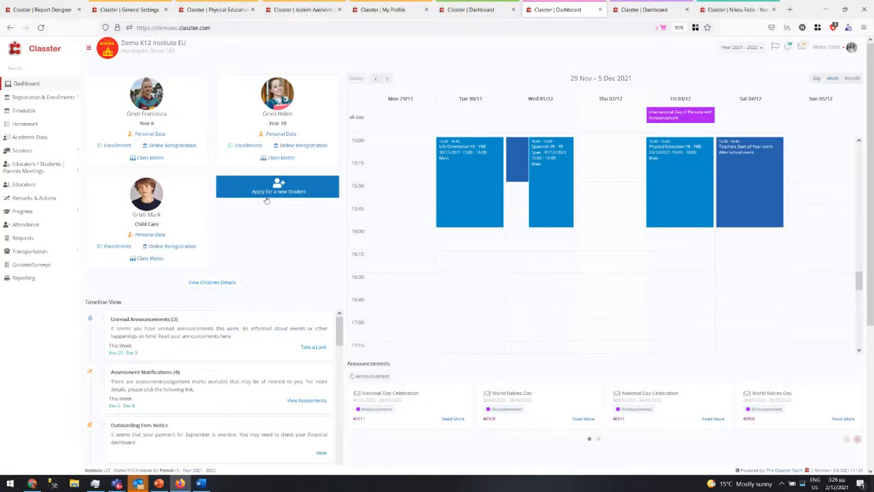
# - Return to the applicant's tab showing the Educational Program step: Child Care year, Standard stream
pyautogui.click(739, 10)
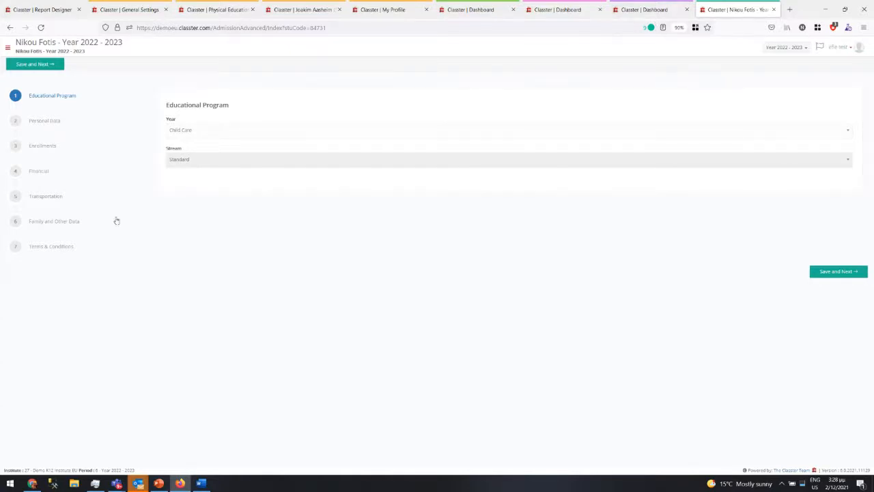
# - Set the year selector to Year 2022 - 2023 and show the institute dashboard with 1 student, 10 classes
pyautogui.moveTo(83, 96); pyautogui.dragTo(62, 100)
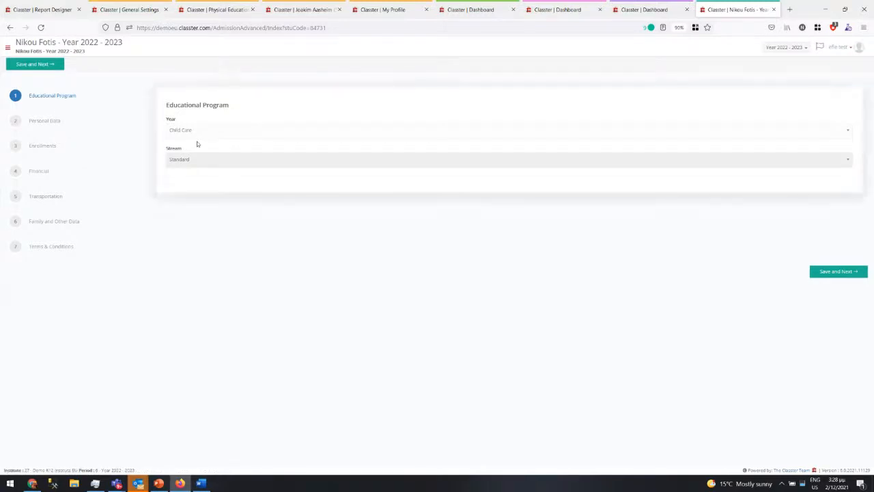
pyautogui.click(56, 10)
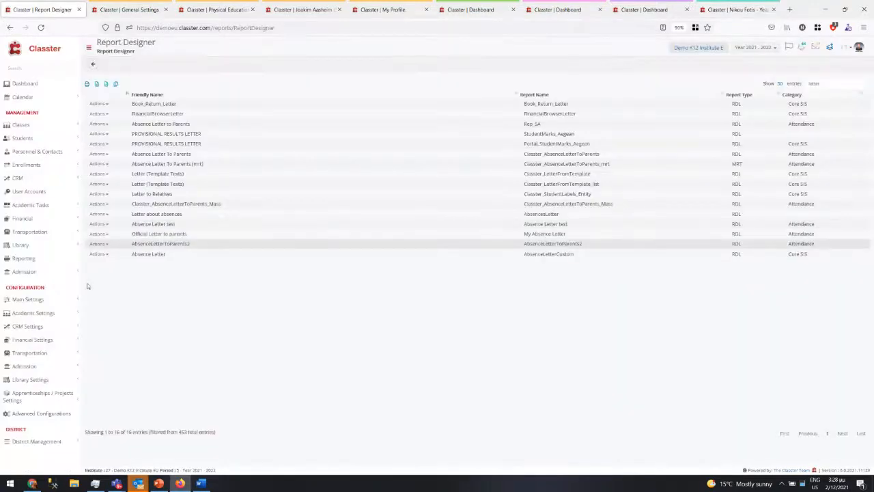
pyautogui.click(753, 47)
pyautogui.click(742, 111)
pyautogui.click(732, 13)
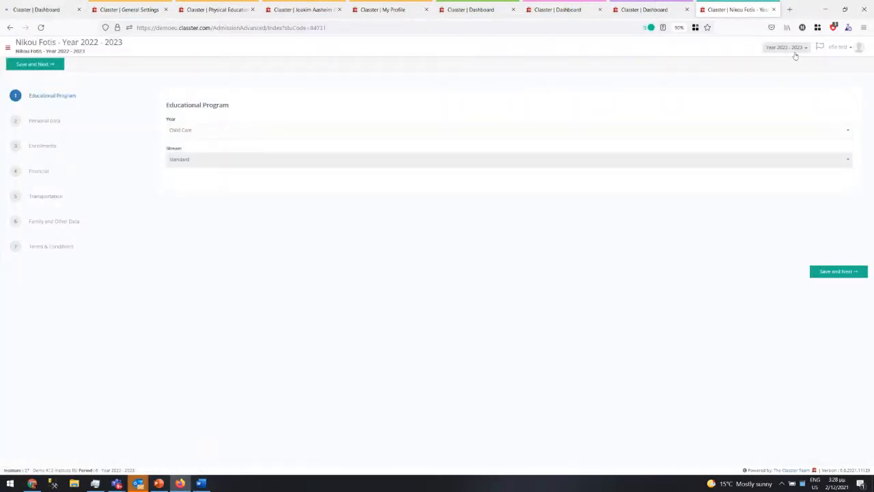
pyautogui.click(67, 9)
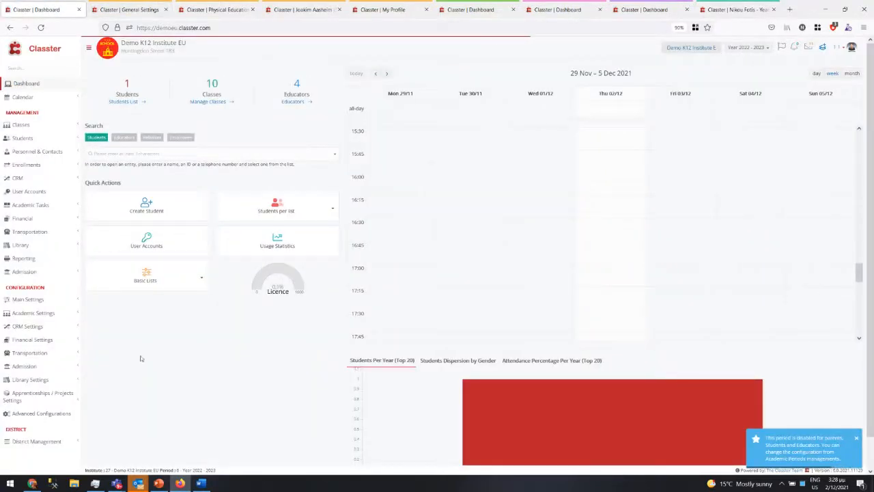
# - Tick Use Application based Admission Module under Configuration > Admission > Admission Settings and save it
pyautogui.click(24, 366)
pyautogui.click(39, 391)
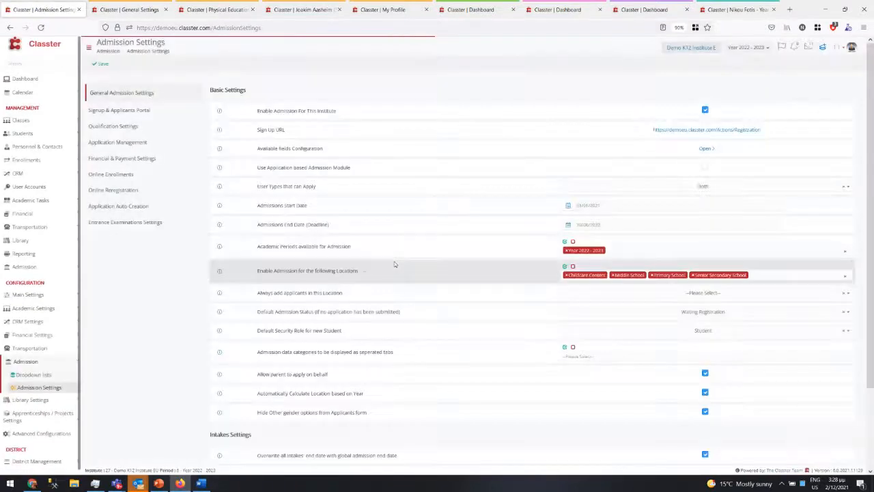
pyautogui.moveTo(257, 168); pyautogui.dragTo(674, 161)
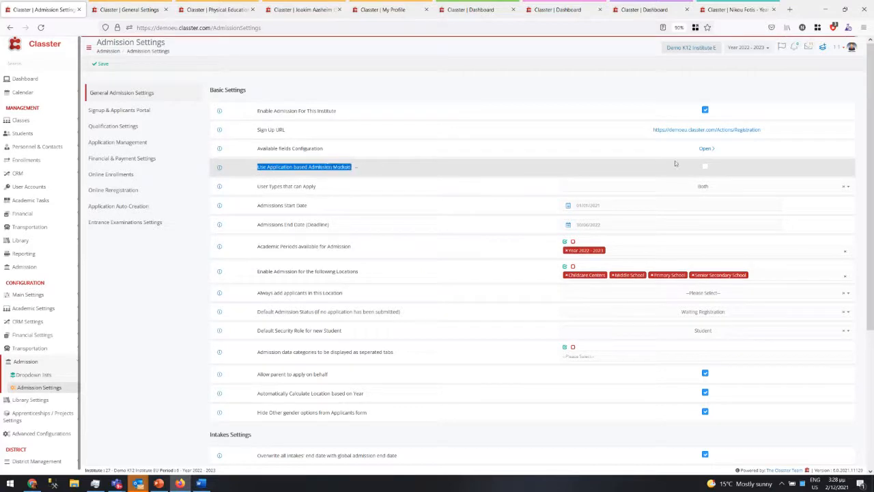
pyautogui.click(705, 168)
pyautogui.click(705, 168)
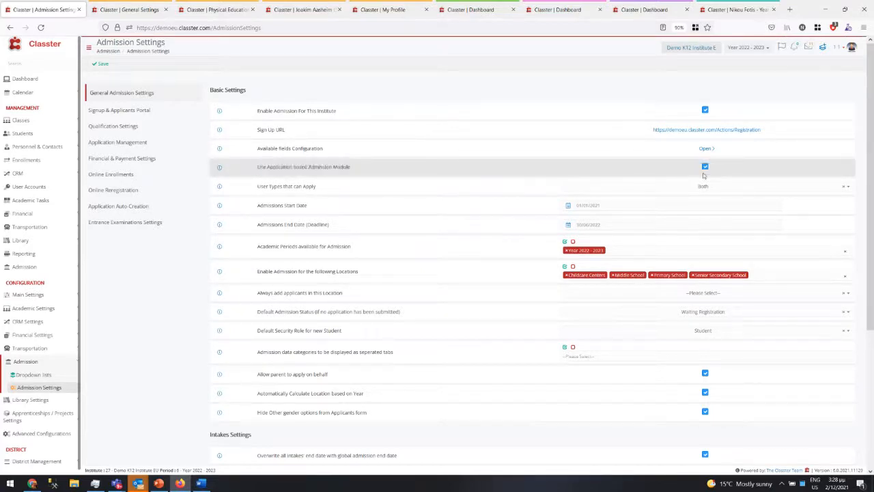
pyautogui.click(99, 64)
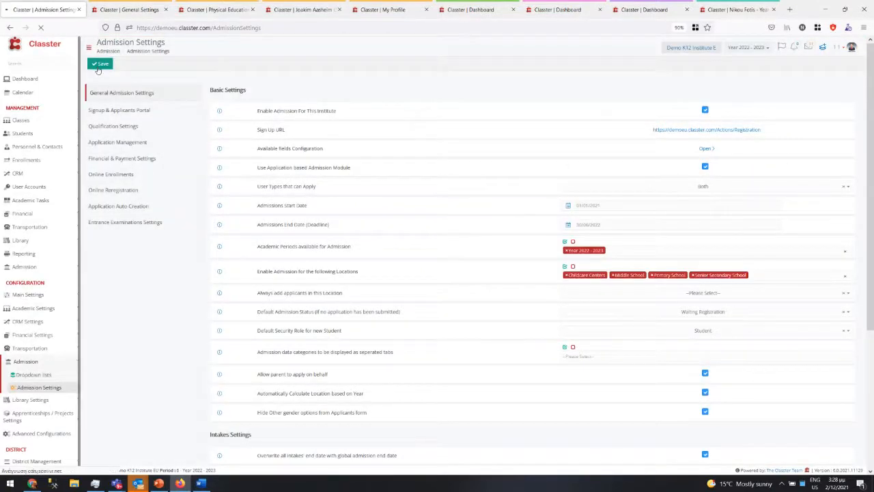
pyautogui.click(727, 10)
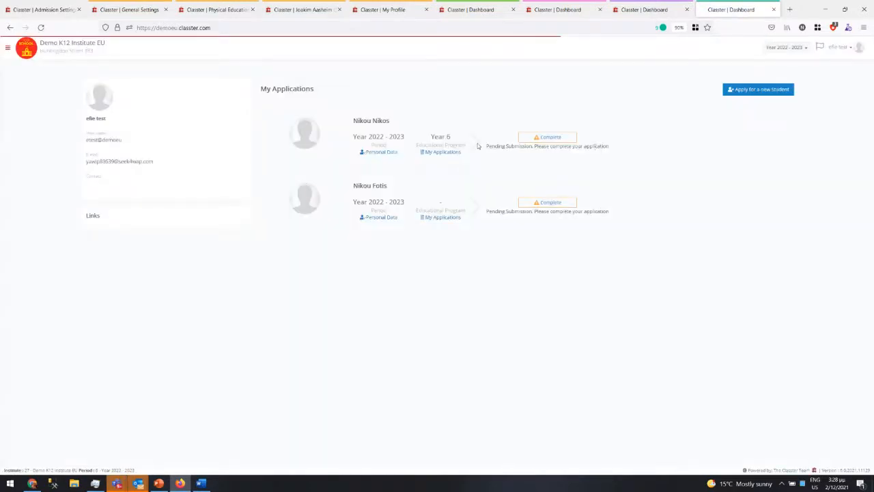
# - Complete the second applicant's card, opening its Personal Data step, then return from Teams to the browser
pyautogui.click(553, 204)
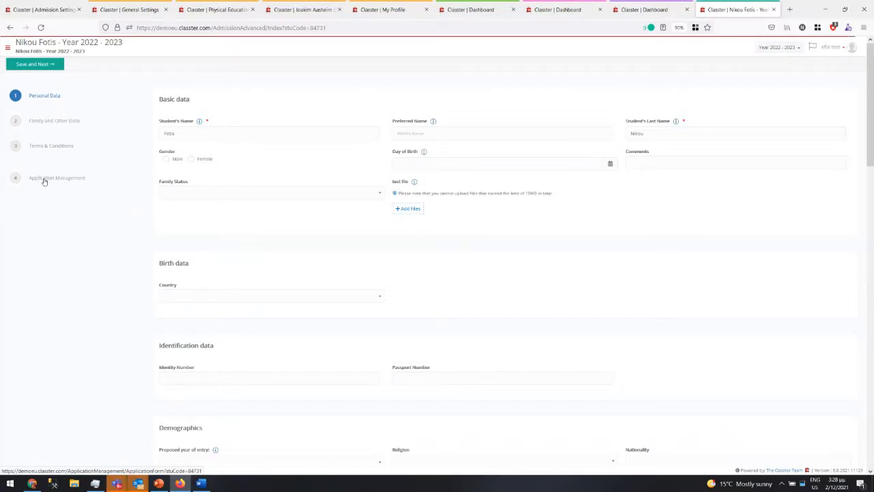
pyautogui.moveTo(116, 483)
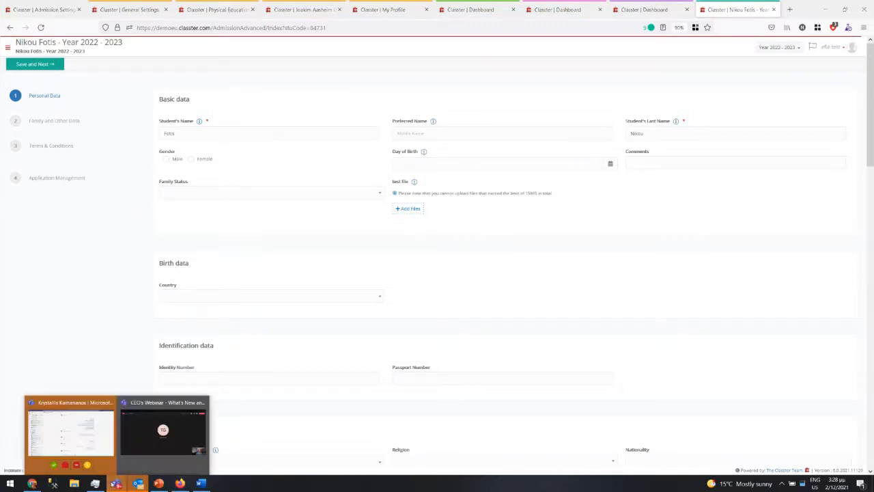
pyautogui.click(71, 428)
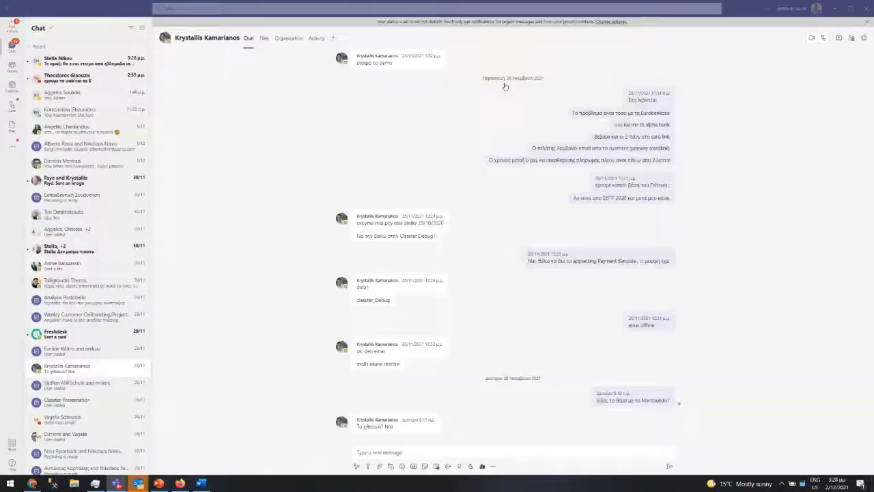
pyautogui.hotkey('alt', 'Tab')
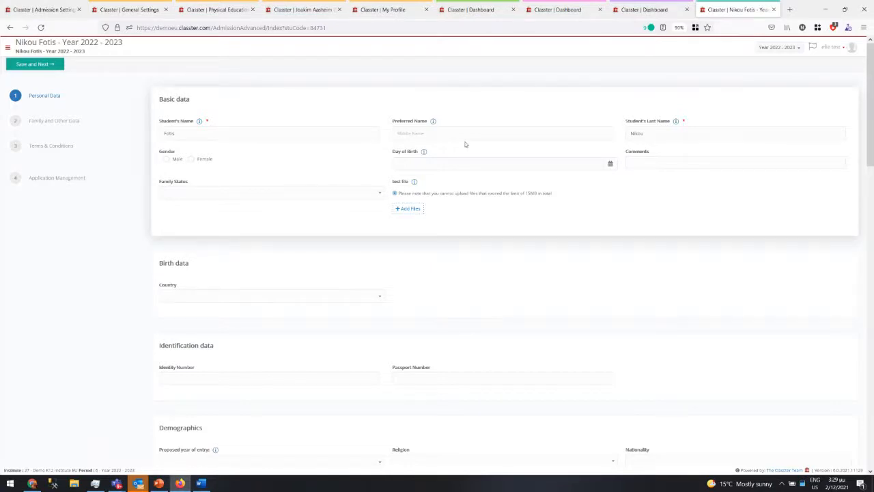
# - Untick Use Application based Admission Module in Admission Settings and save
pyautogui.click(42, 9)
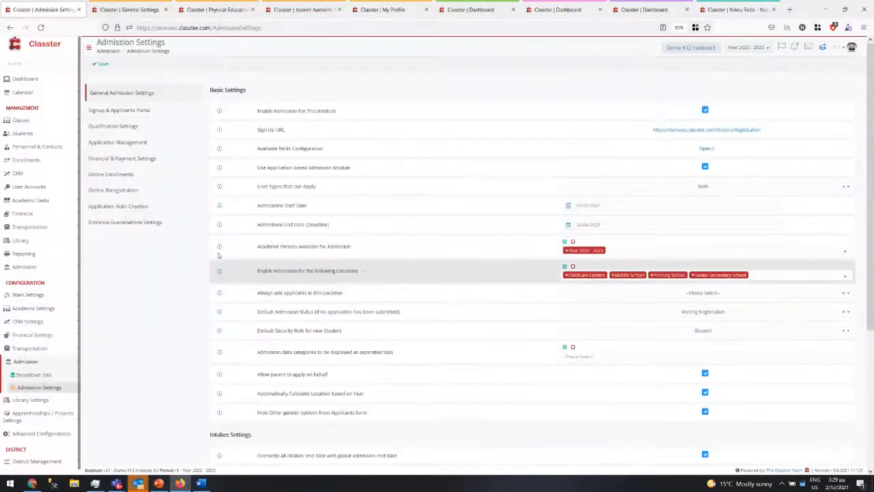
pyautogui.click(705, 166)
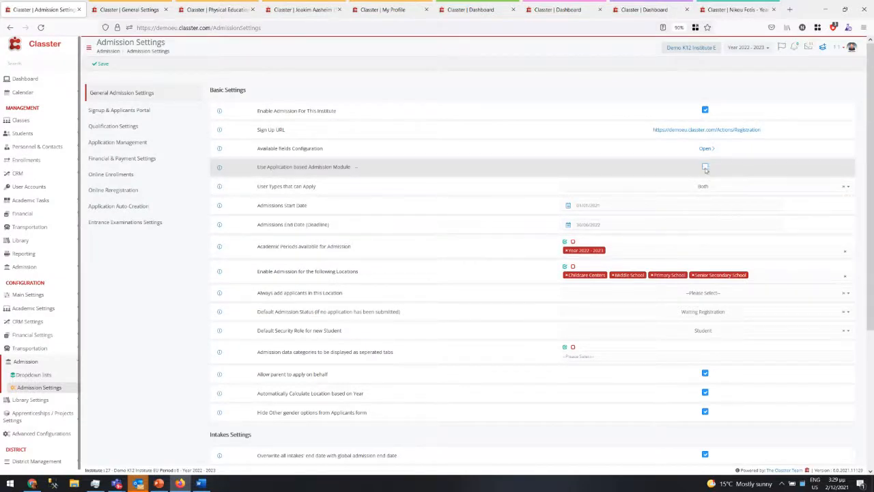
pyautogui.click(100, 68)
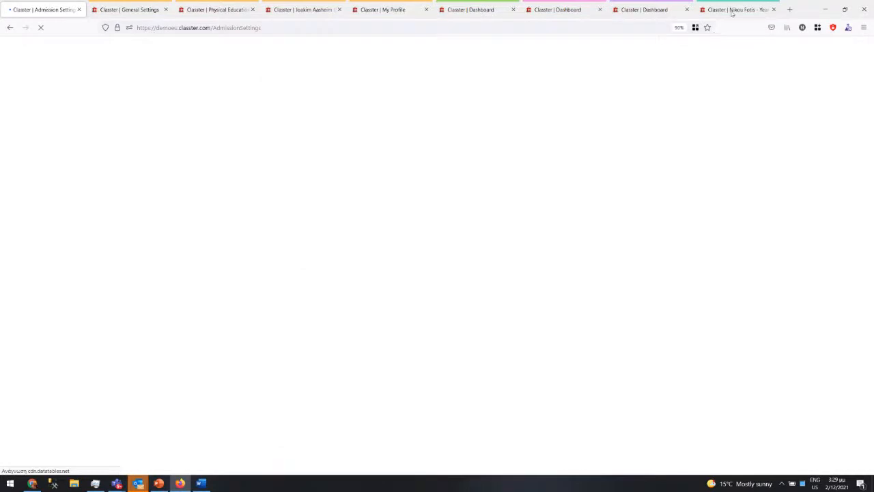
# - Reselect Year 2022 - 2023 in the applicant portal to refresh My Applications
pyautogui.click(731, 12)
pyautogui.click(778, 47)
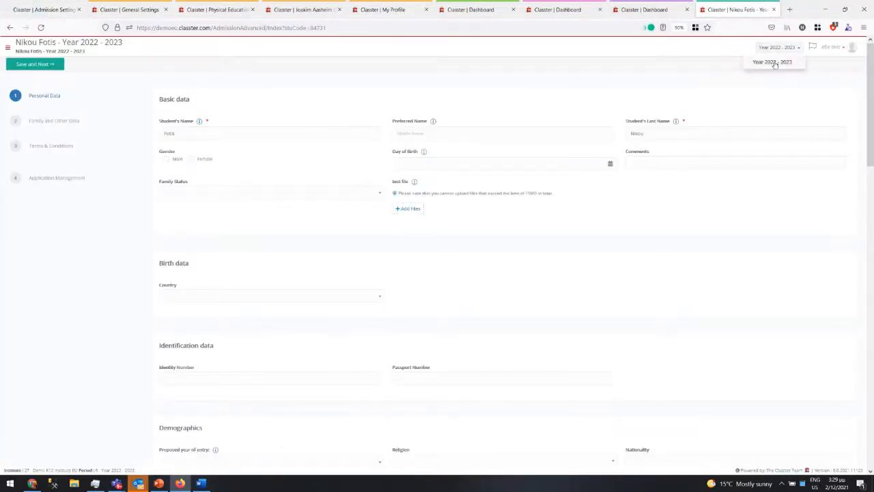
pyautogui.click(774, 62)
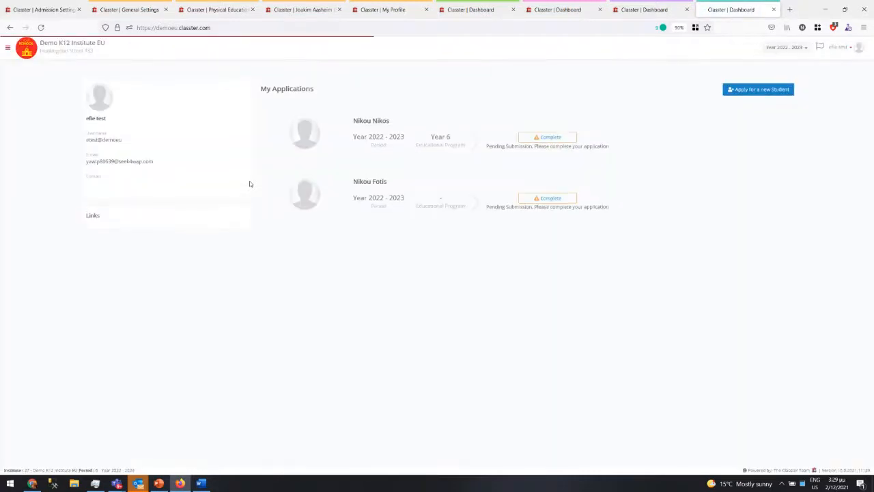
# - Open the second applicant's application, choose Year 6 with the Standard stream, then go to Enrollments
pyautogui.click(547, 198)
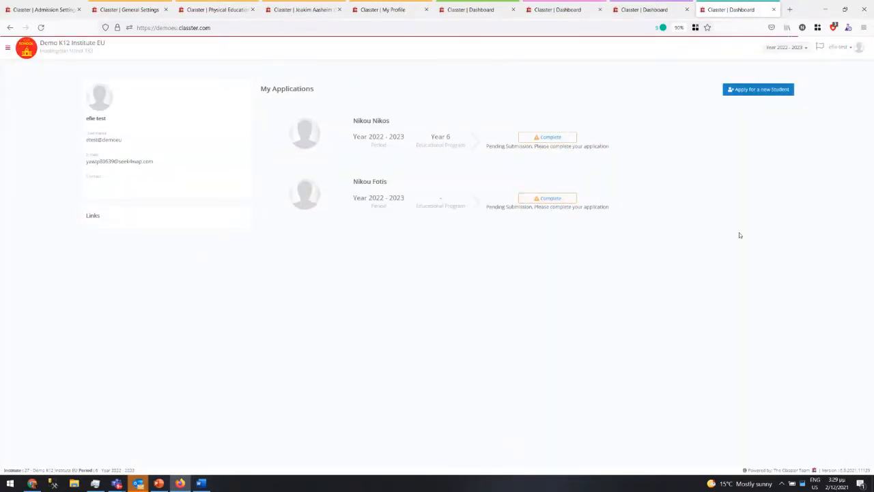
pyautogui.click(548, 198)
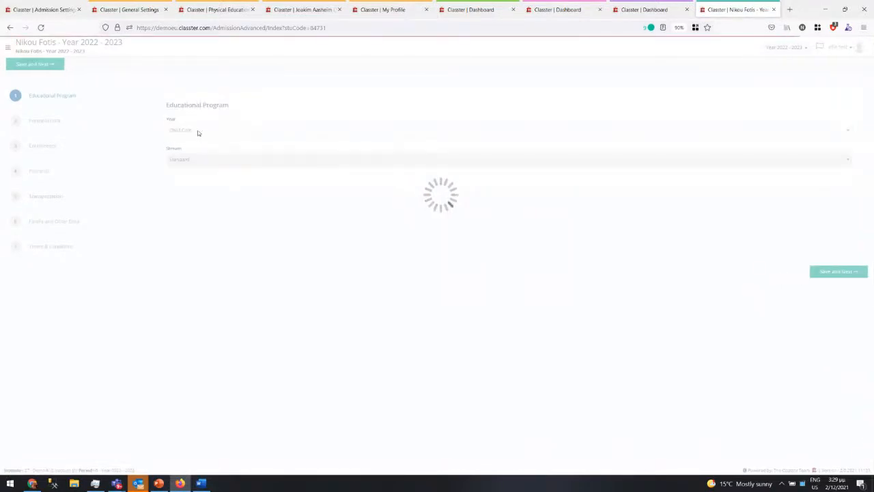
pyautogui.click(197, 130)
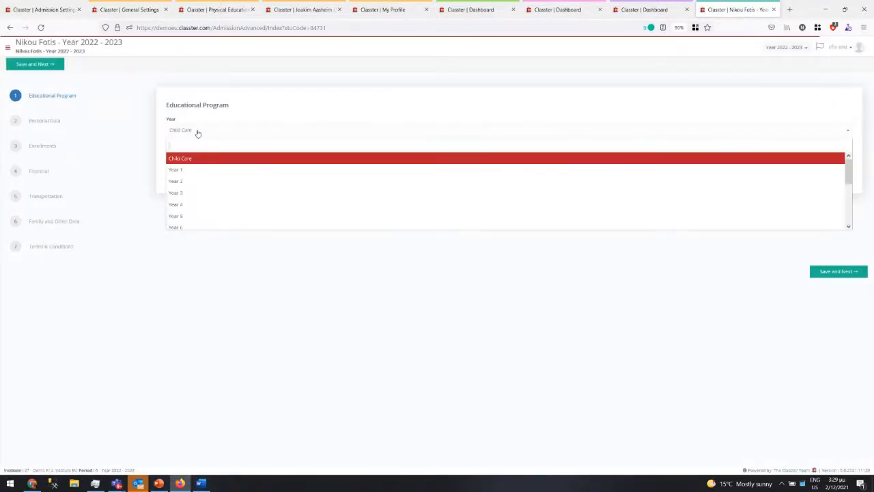
pyautogui.click(181, 226)
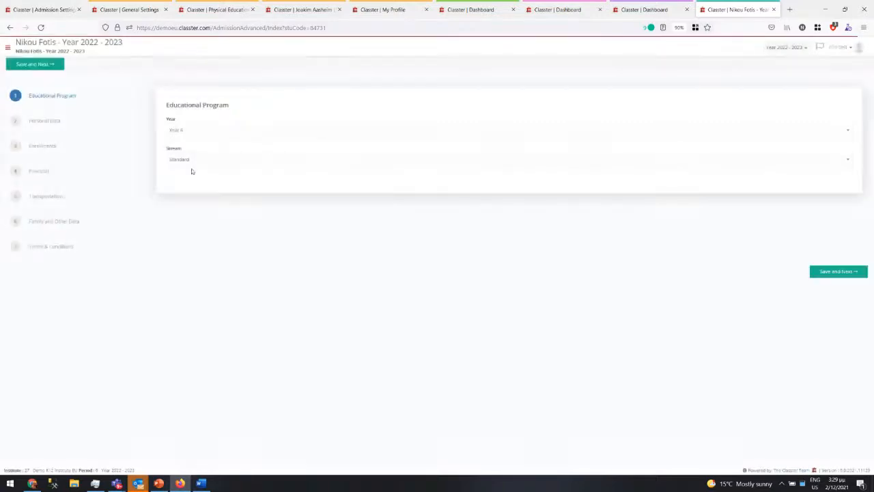
pyautogui.click(192, 168)
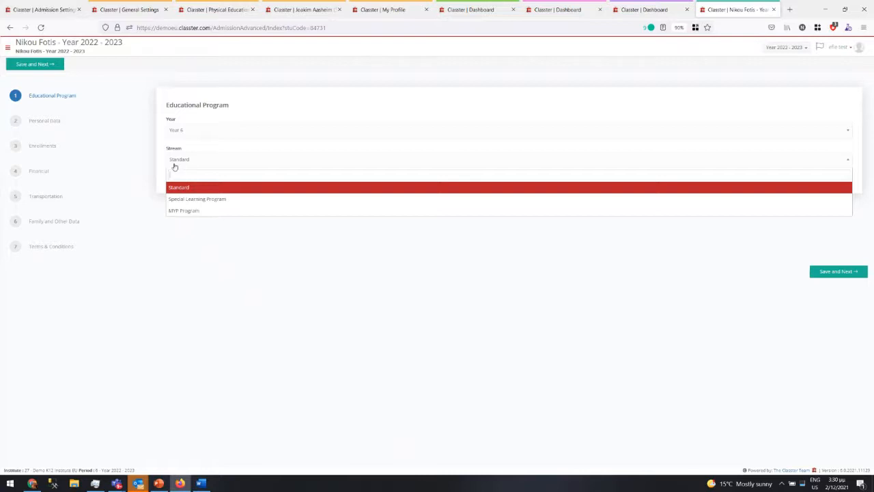
pyautogui.click(127, 175)
pyautogui.click(119, 142)
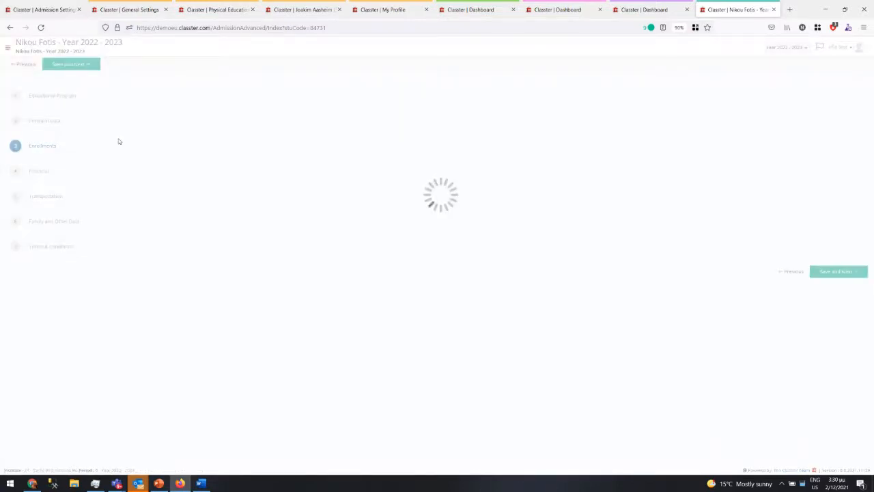
pyautogui.click(44, 129)
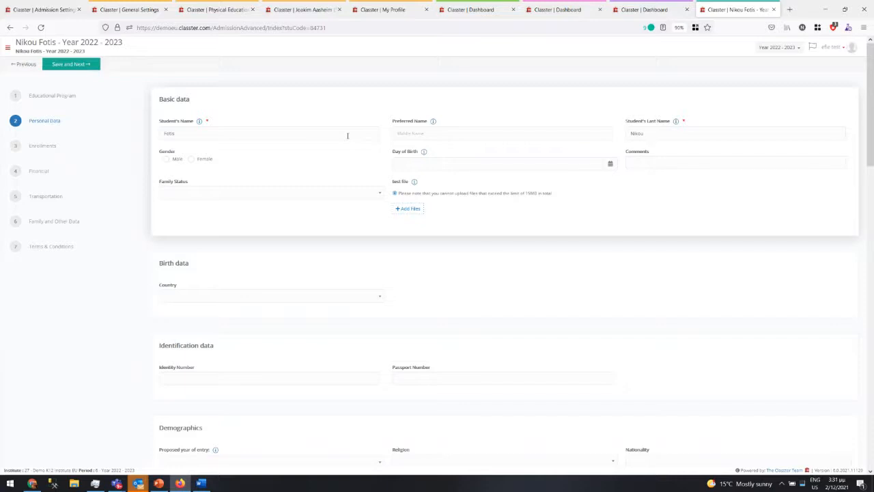
pyautogui.moveTo(392, 181); pyautogui.dragTo(425, 208)
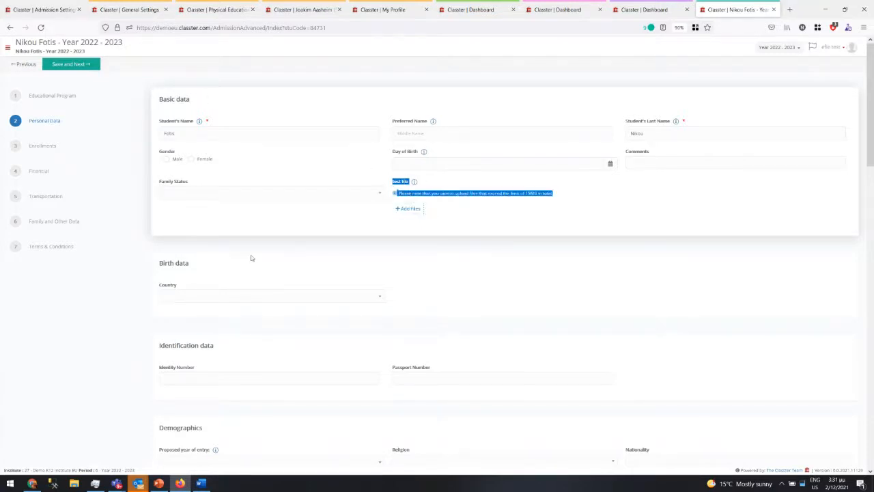
pyautogui.scroll(-4, 250, 263)
pyautogui.scroll(4, 256, 334)
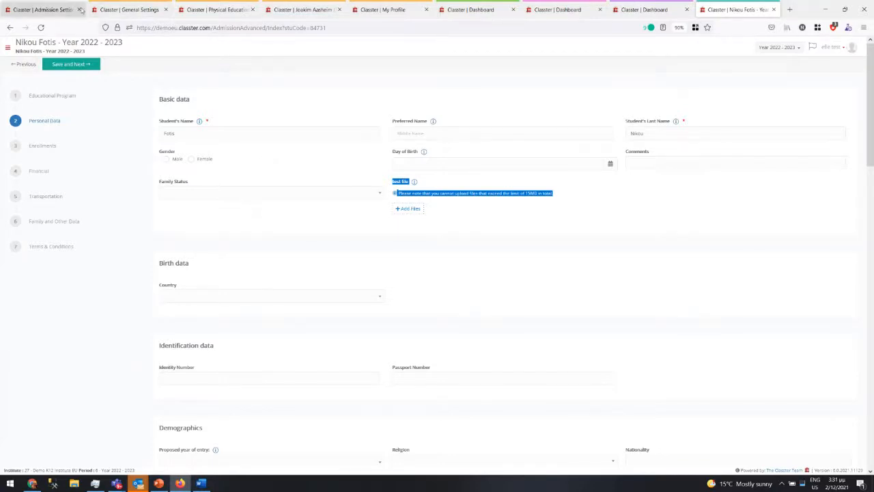
# - Untick the Files field's Parents Portal Admission Visible option and return to the application
pyautogui.click(42, 10)
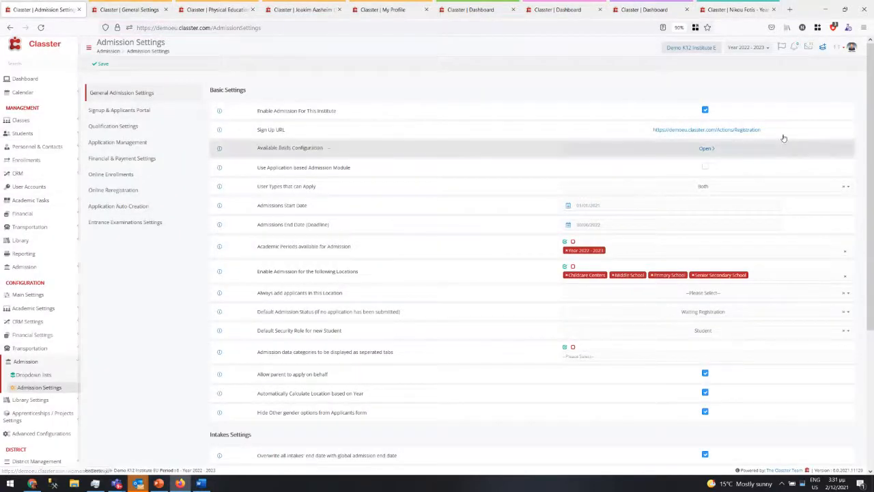
pyautogui.click(706, 149)
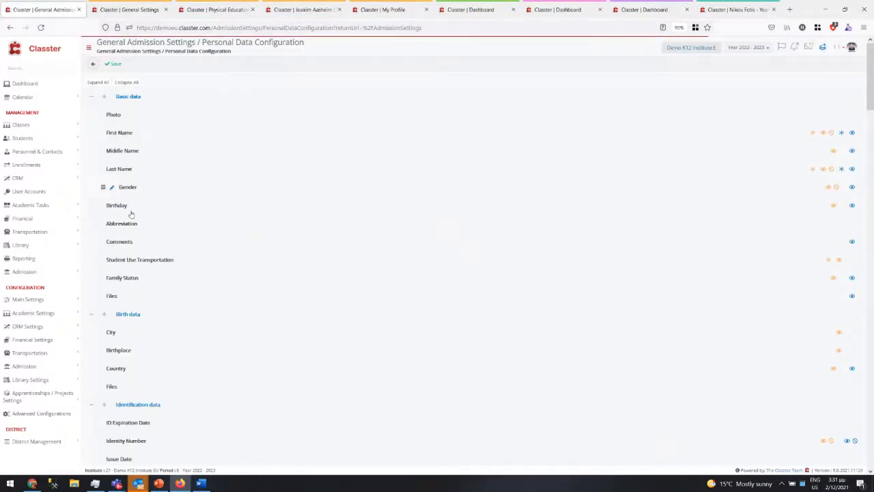
pyautogui.click(112, 298)
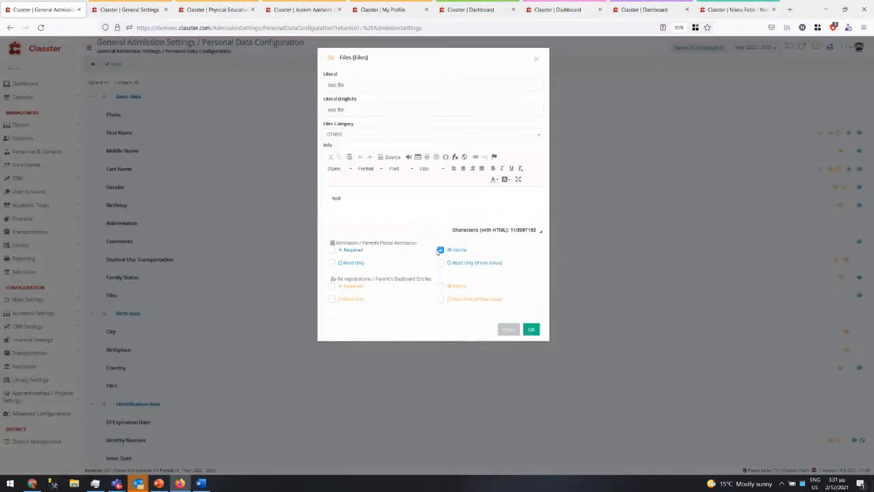
pyautogui.click(441, 250)
pyautogui.click(529, 330)
pyautogui.click(738, 10)
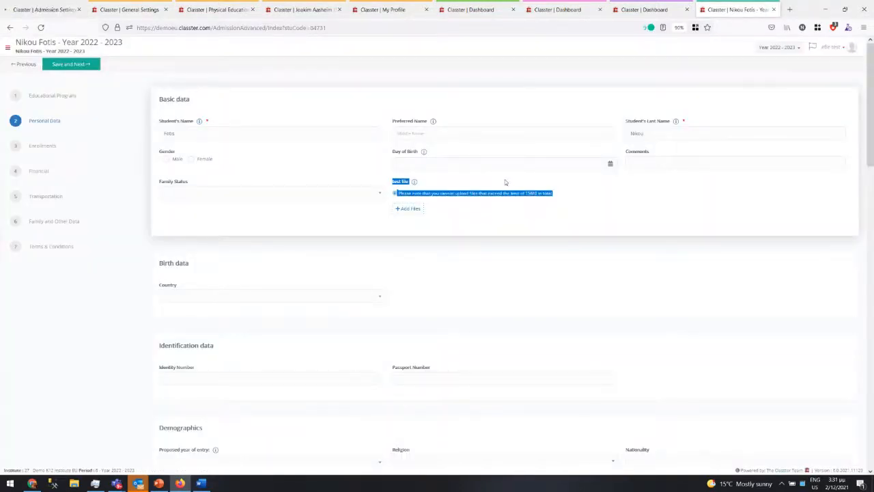
# - Enter the student's contact e-mail address in the Personal Data step
pyautogui.scroll(-3, 361, 244)
pyautogui.scroll(-1, 355, 250)
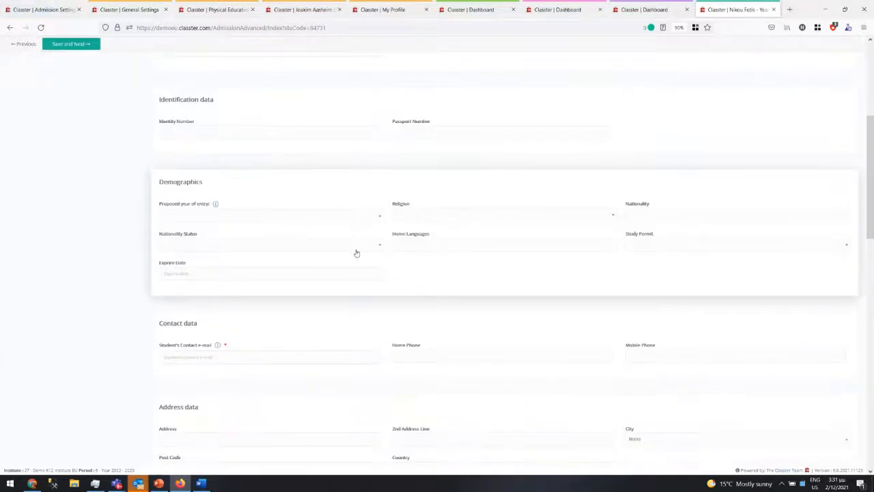
pyautogui.scroll(-3, 356, 252)
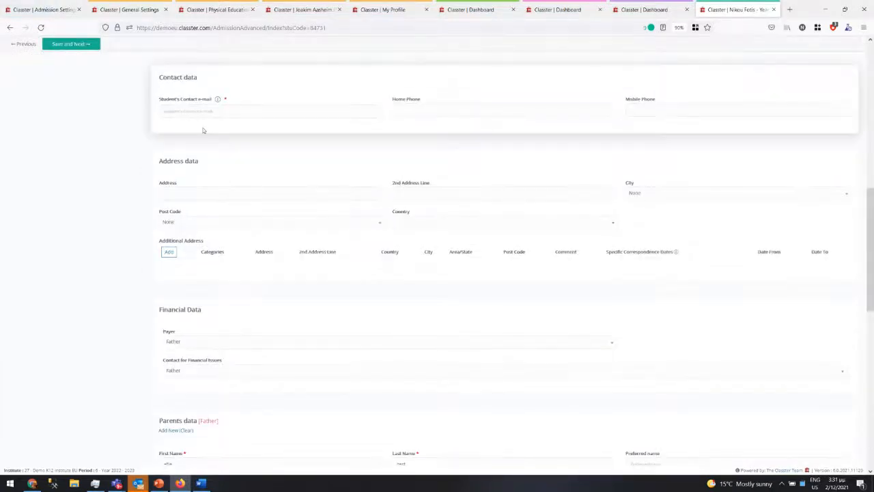
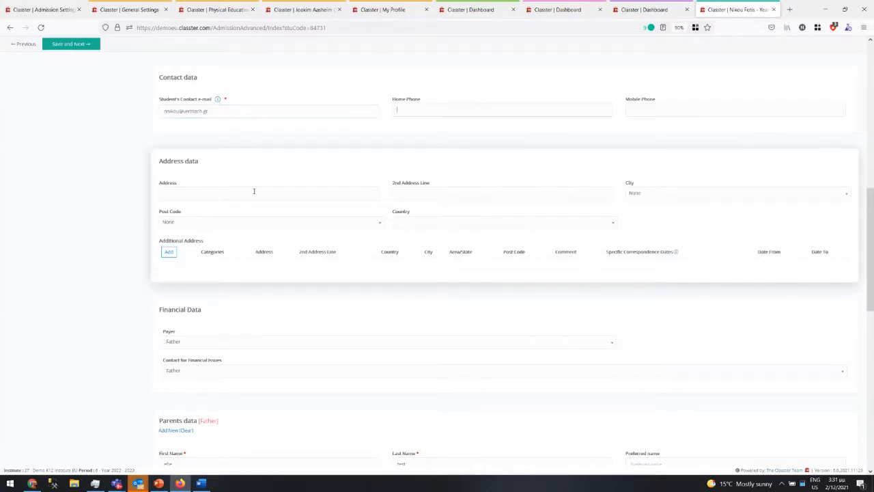
# - Tick 'I don't want to add a mother', then add and delete a Grand Father relative
pyautogui.scroll(-2, 188, 186)
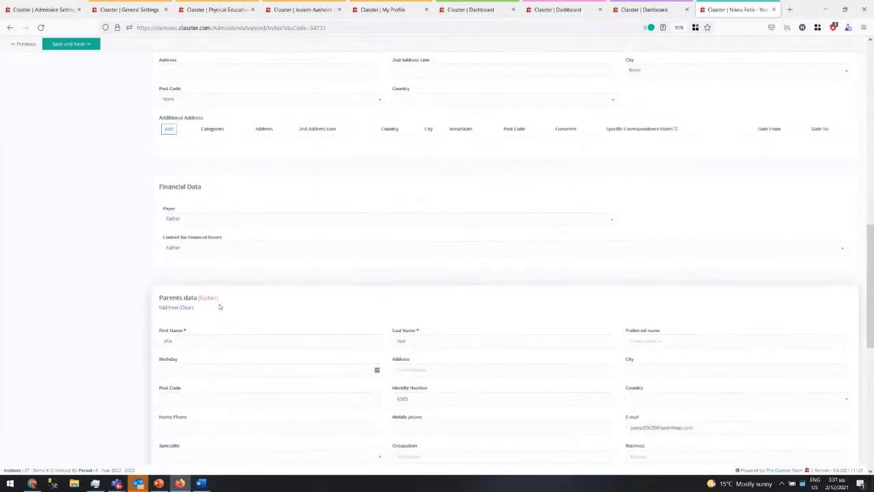
pyautogui.scroll(-2, 176, 205)
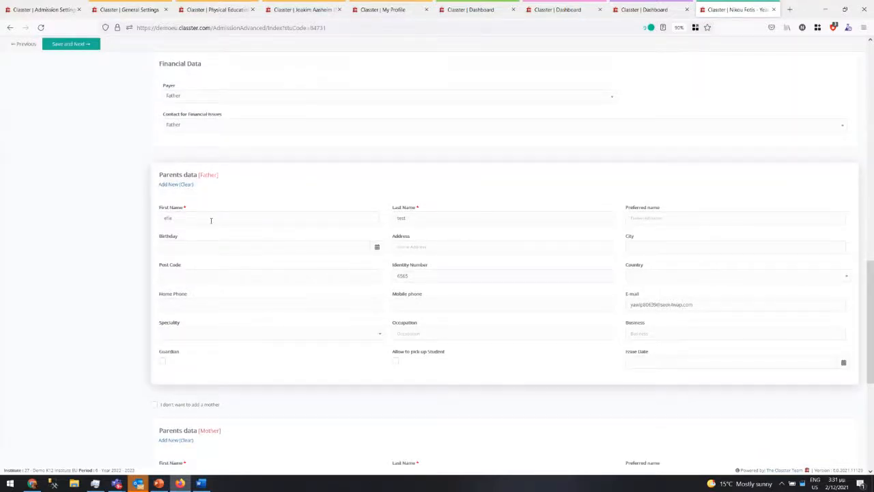
pyautogui.scroll(-3, 198, 224)
pyautogui.click(154, 221)
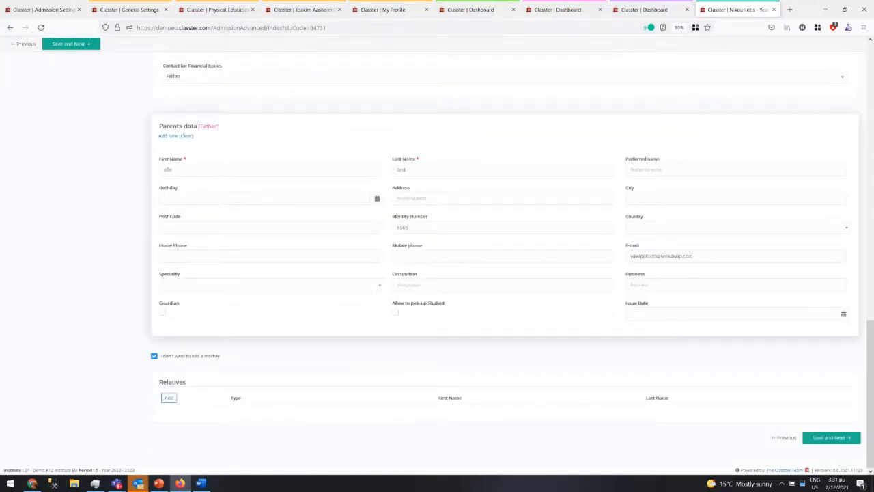
pyautogui.click(168, 397)
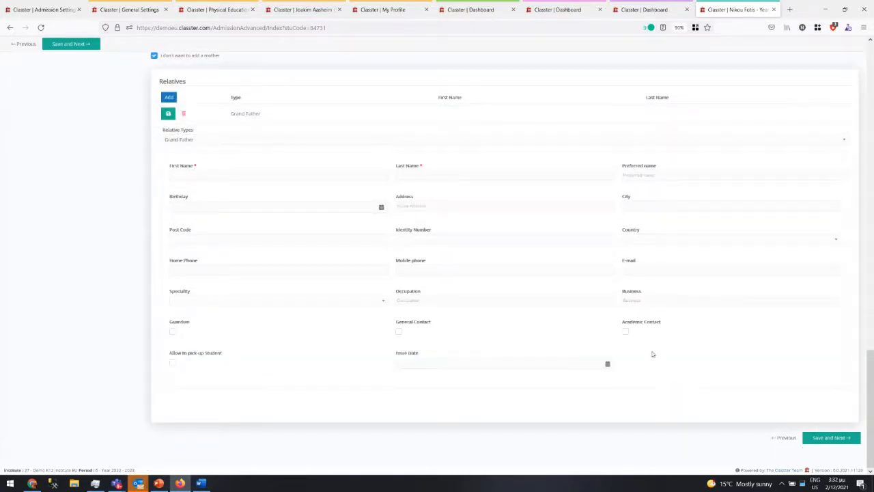
pyautogui.click(185, 113)
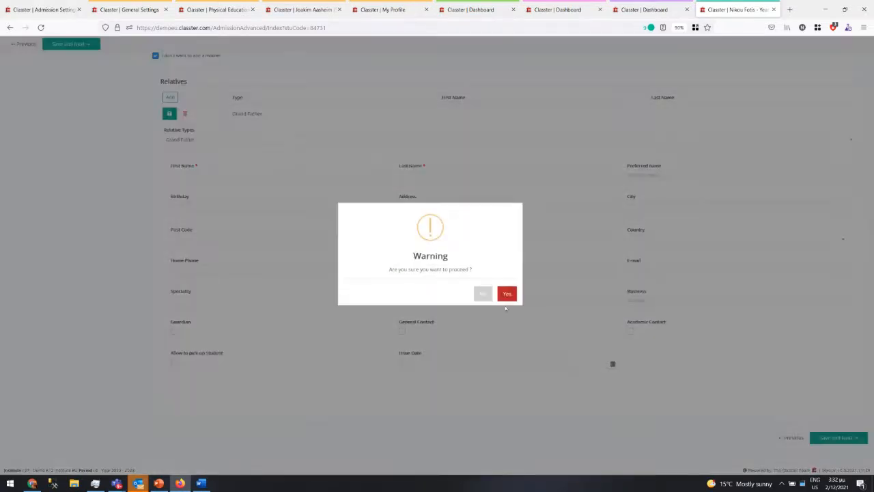
pyautogui.click(504, 292)
pyautogui.scroll(13, 294, 291)
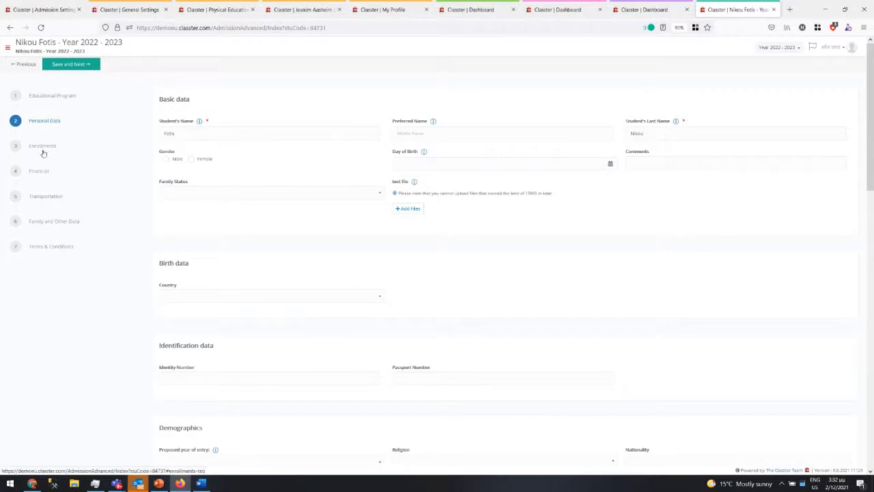
# - Enroll the applicant in Cricket (€700) and proceed to the Financial step, totalling €7,700
pyautogui.click(40, 148)
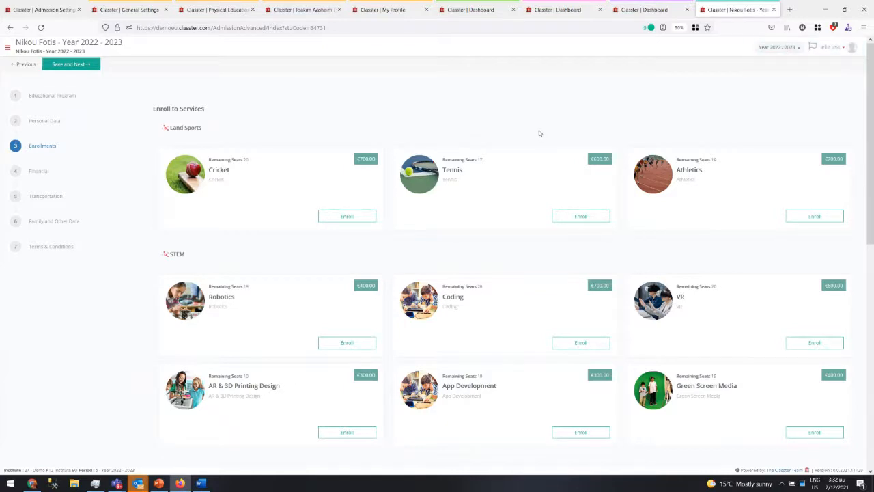
pyautogui.click(347, 216)
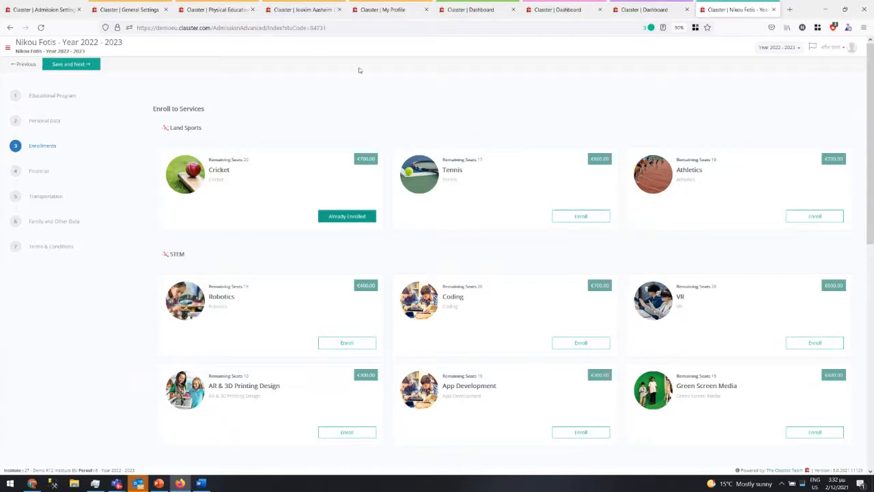
pyautogui.click(38, 171)
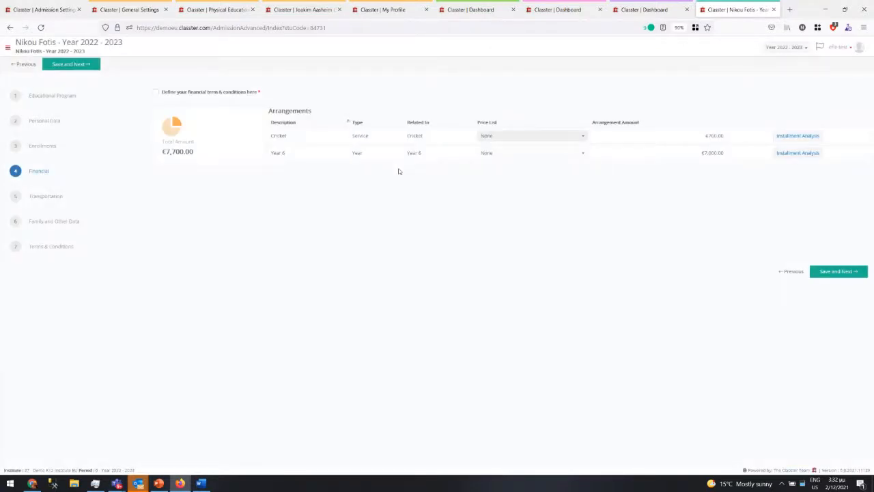
# - Enable custom financial terms and set Year 6 to Per Month pricing: nine installments totalling €7,000
pyautogui.click(156, 94)
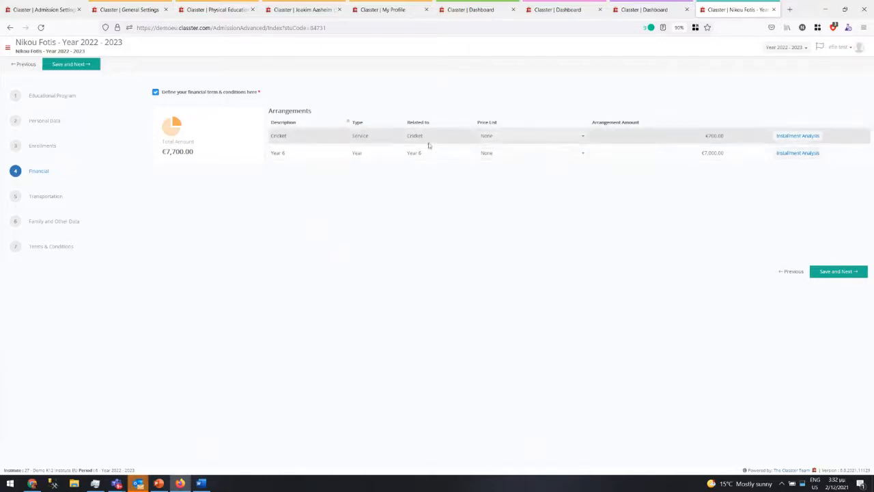
pyautogui.click(544, 154)
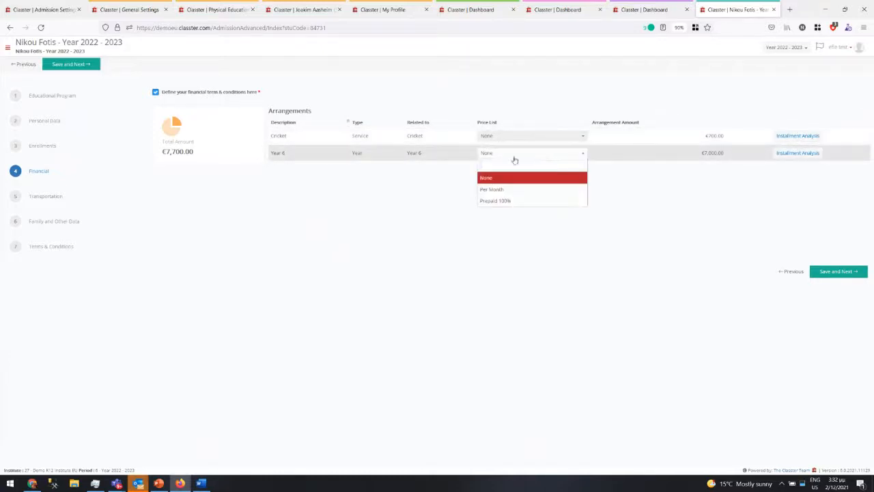
pyautogui.click(489, 201)
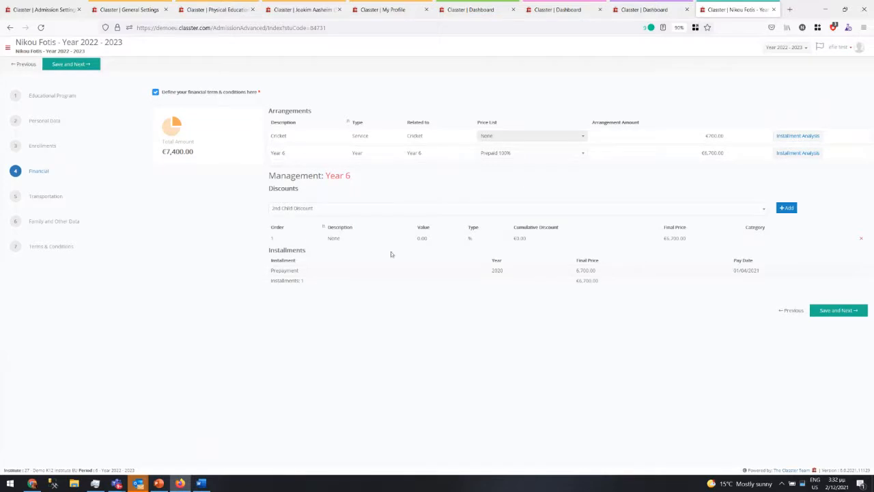
pyautogui.click(498, 155)
pyautogui.click(490, 187)
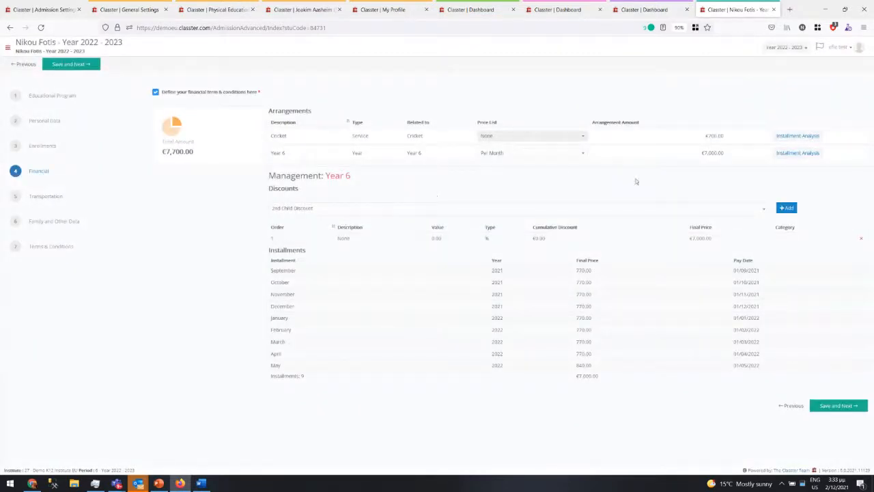
pyautogui.moveTo(743, 241); pyautogui.dragTo(686, 241)
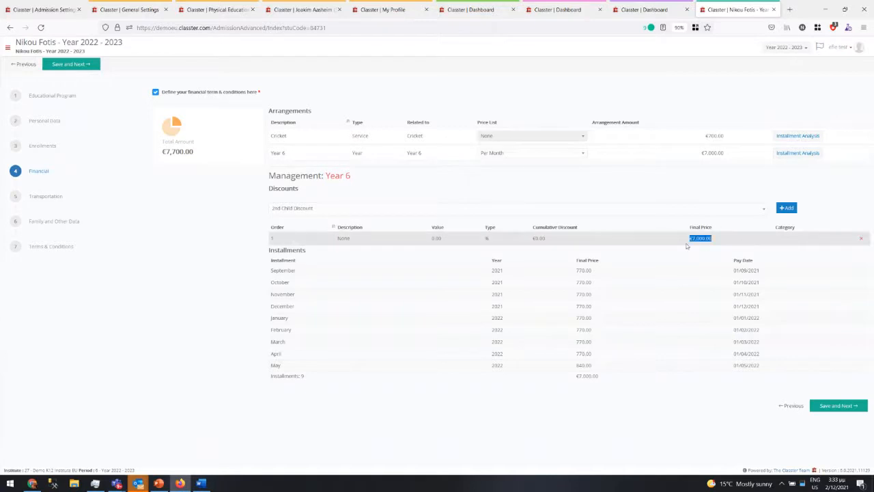
pyautogui.click(412, 210)
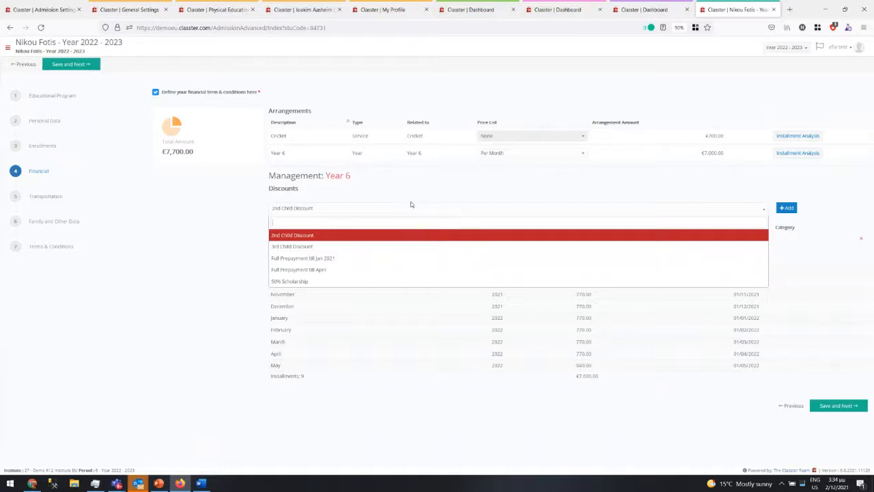
# - Leave the Financial step and open step 5, Transportation
pyautogui.click(48, 198)
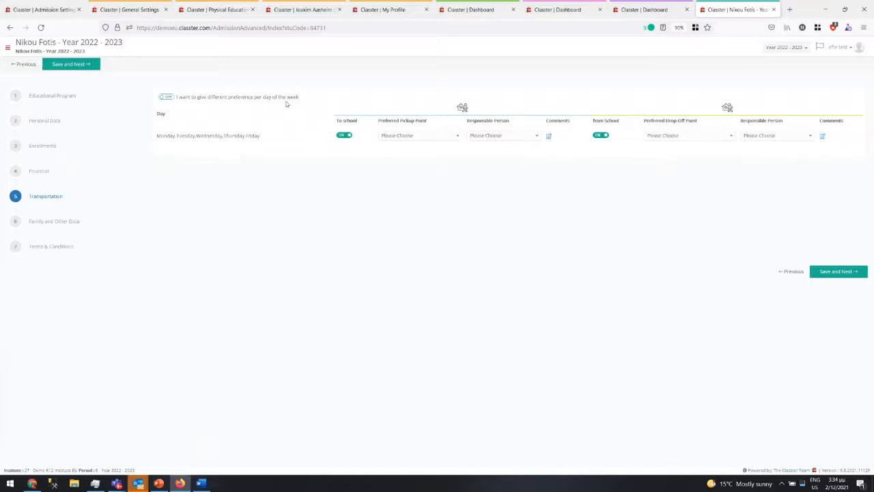
# - Keep one Monday–Friday preference, add a new pickup address, and make the test account responsible
pyautogui.click(161, 98)
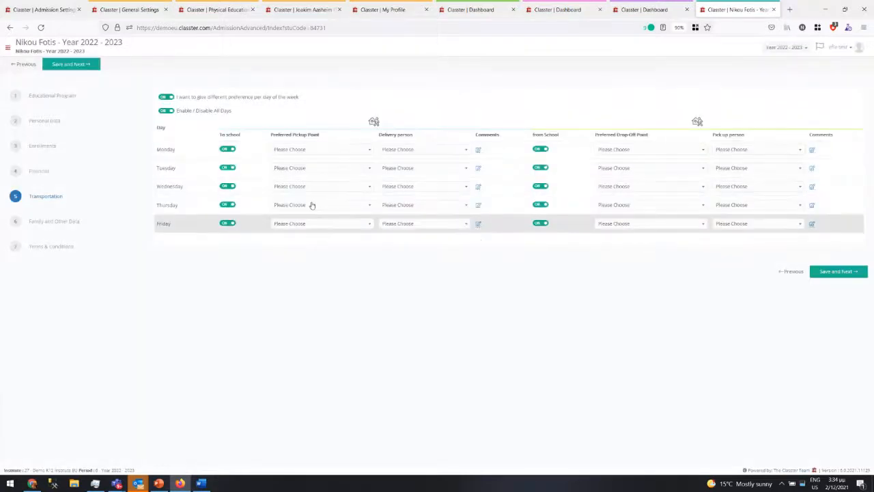
pyautogui.click(166, 97)
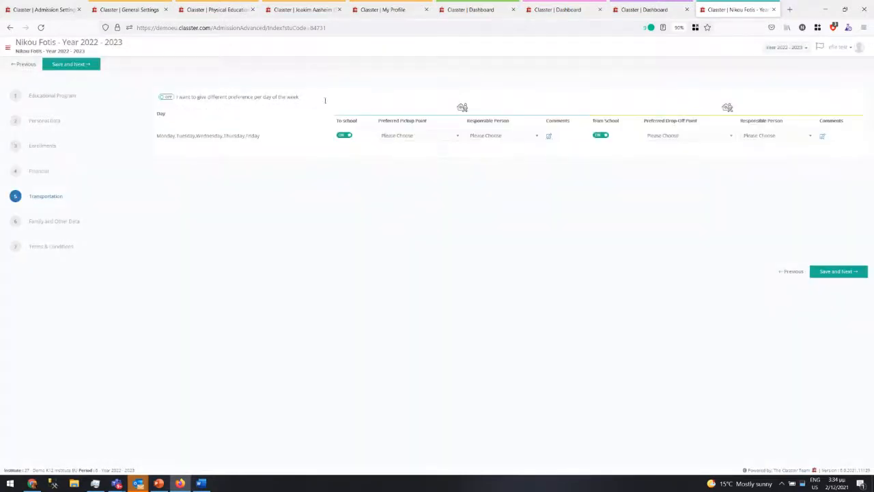
pyautogui.click(394, 136)
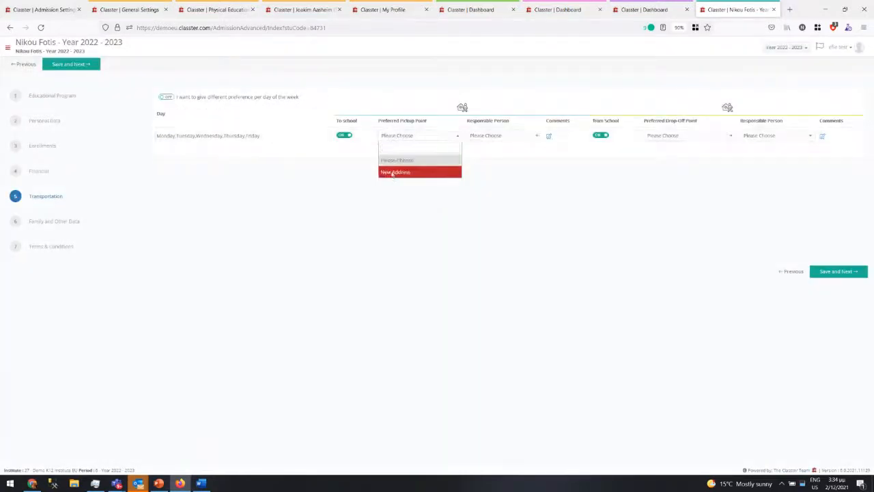
pyautogui.click(389, 172)
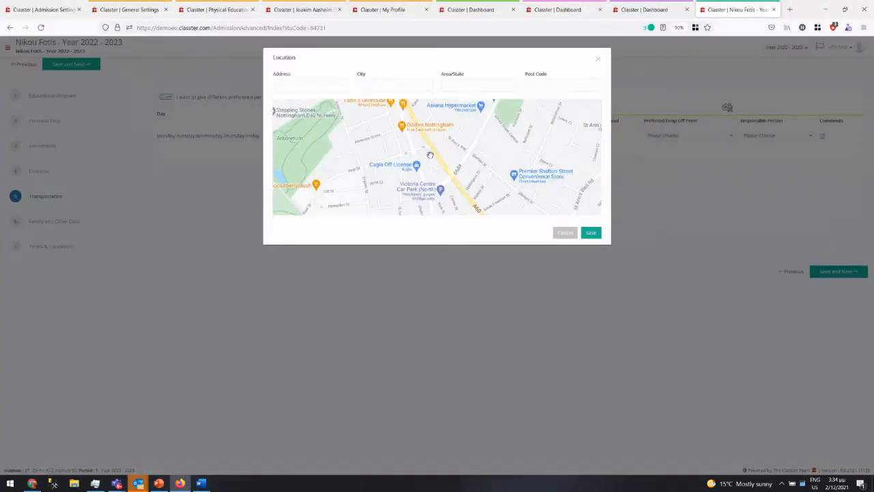
pyautogui.click(591, 232)
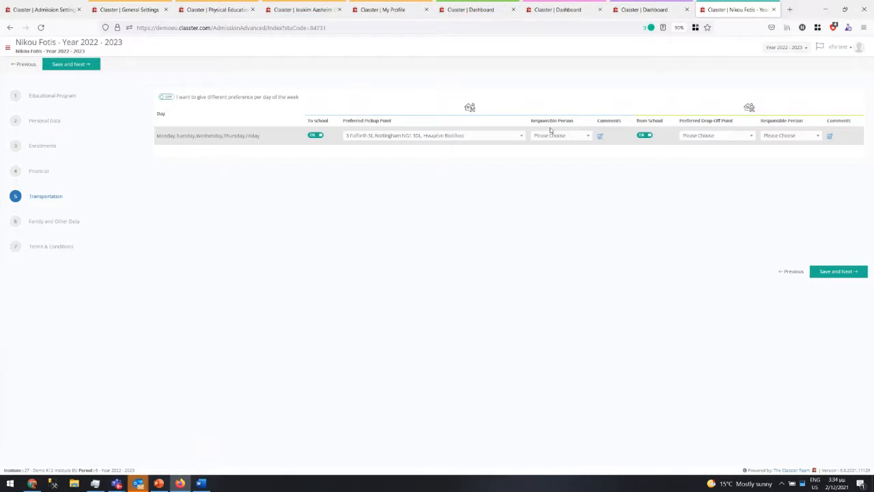
pyautogui.click(557, 138)
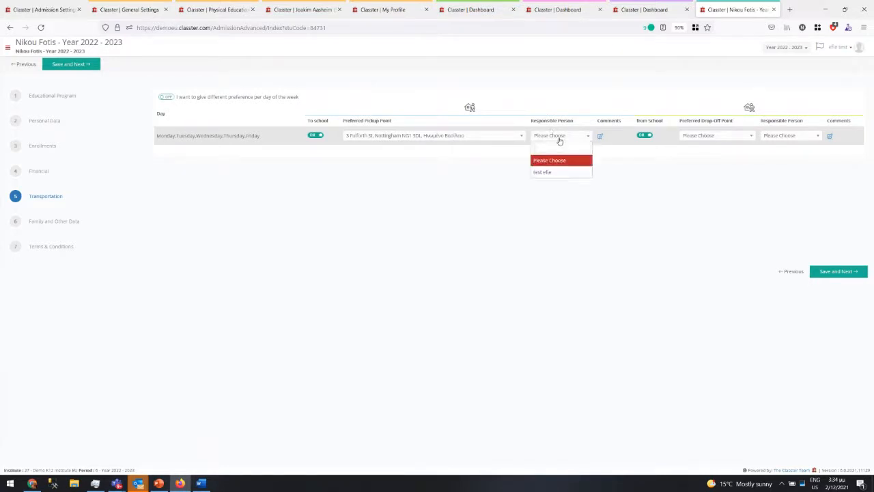
pyautogui.click(550, 172)
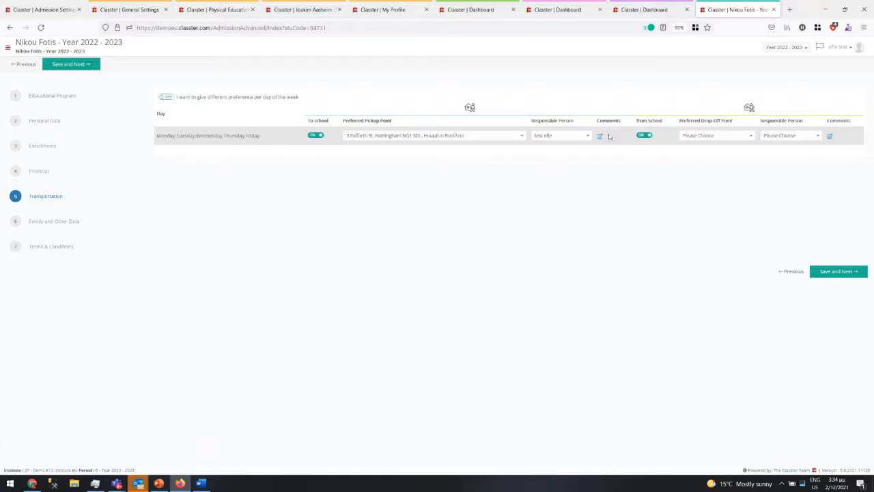
# - Reuse that address for drop-off, make the test account responsible, and add the comment 'sdfsdfsd'
pyautogui.click(700, 135)
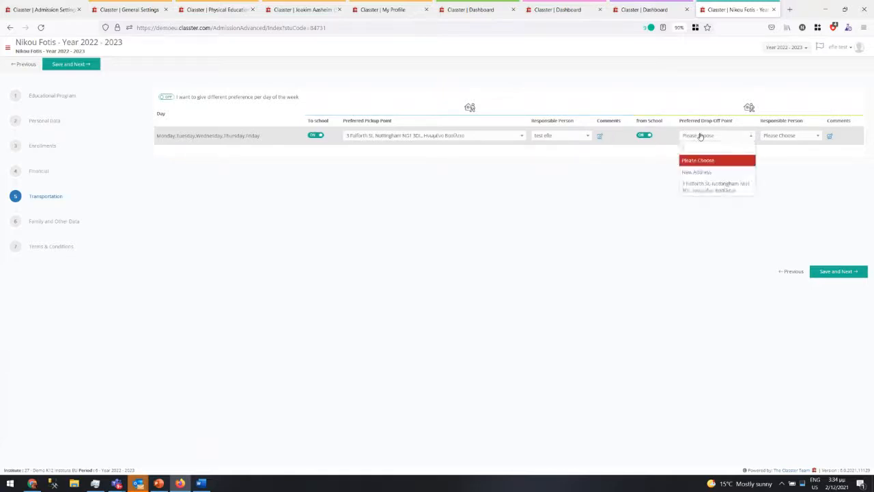
pyautogui.click(700, 190)
pyautogui.click(782, 136)
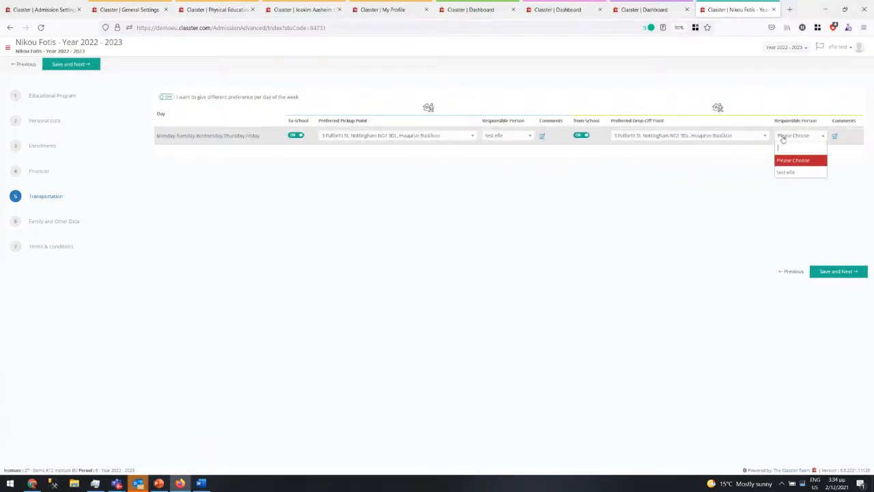
pyautogui.click(785, 172)
pyautogui.click(834, 136)
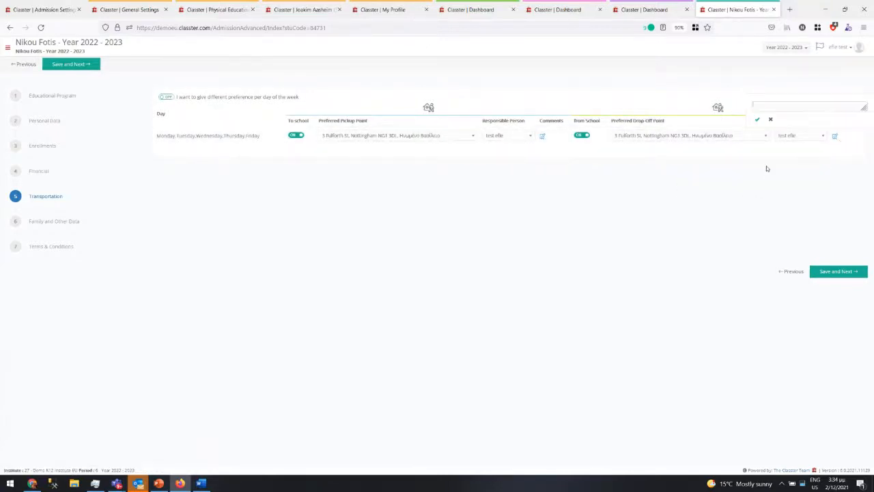
pyautogui.write('sdfsdfsd')
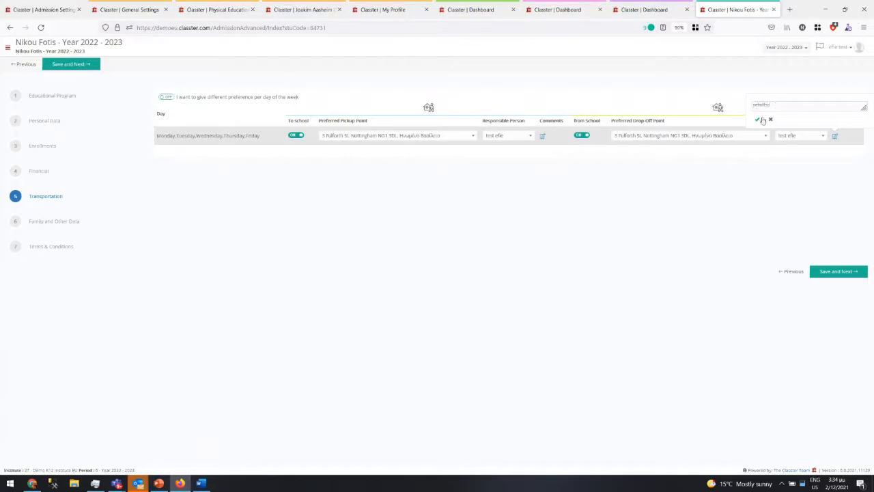
pyautogui.click(757, 119)
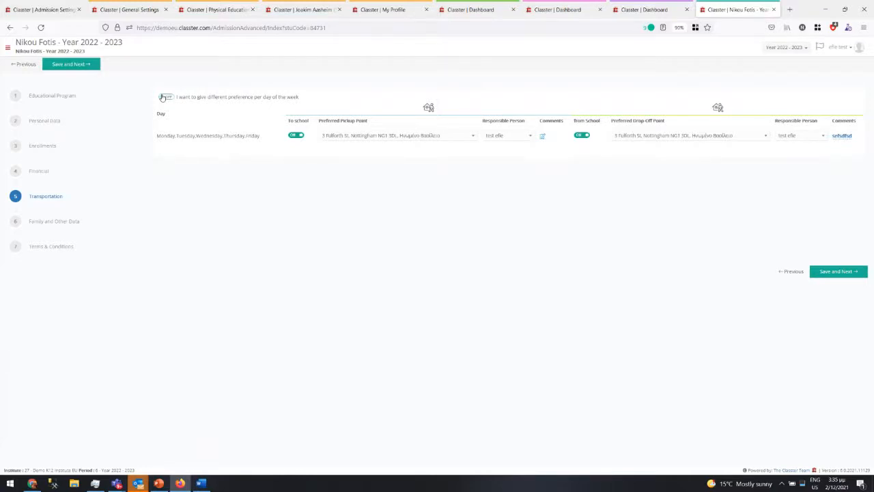
# - On the Family and Other Data step, add Albanian at level A2
pyautogui.click(45, 221)
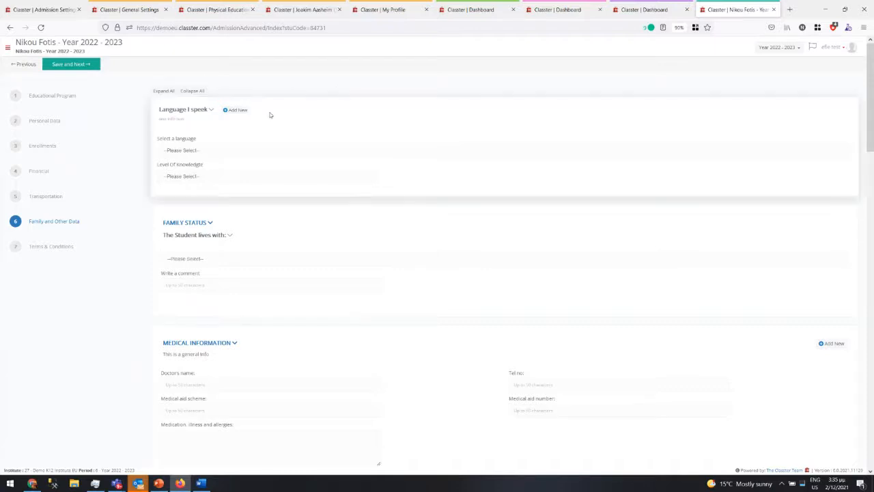
pyautogui.click(182, 151)
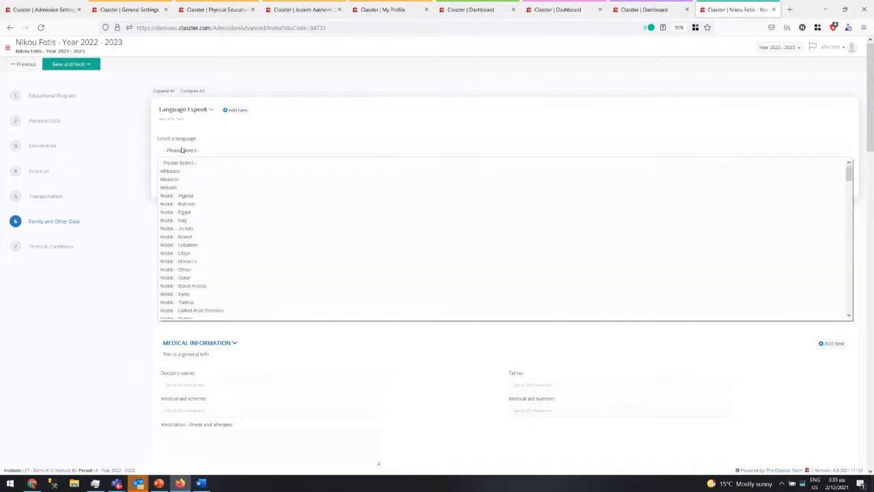
pyautogui.click(182, 171)
pyautogui.click(181, 176)
pyautogui.click(175, 202)
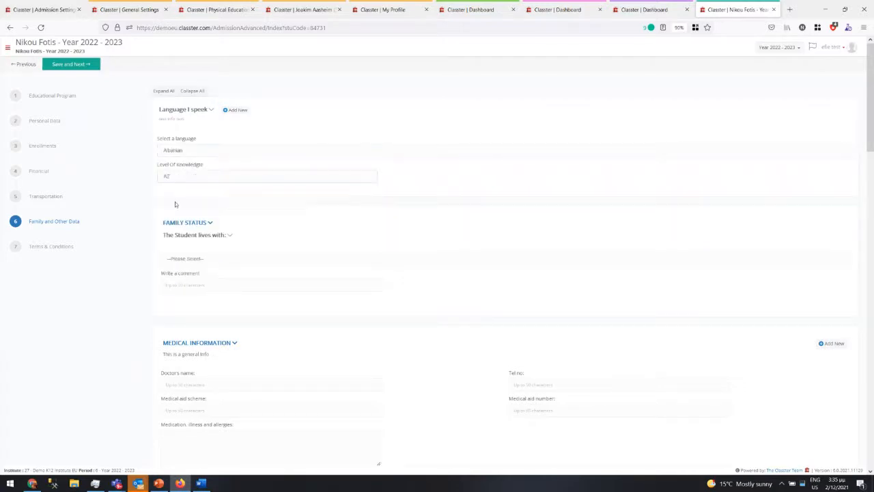
# - Add Arabic - Egypt at level B1 as a second language, then scroll to Medical Information
pyautogui.click(241, 111)
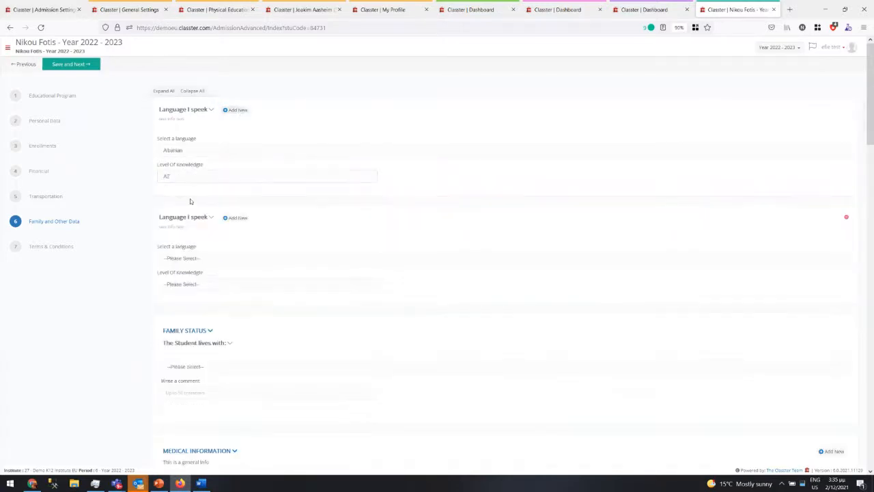
pyautogui.click(182, 262)
pyautogui.click(187, 323)
pyautogui.click(187, 284)
pyautogui.click(183, 320)
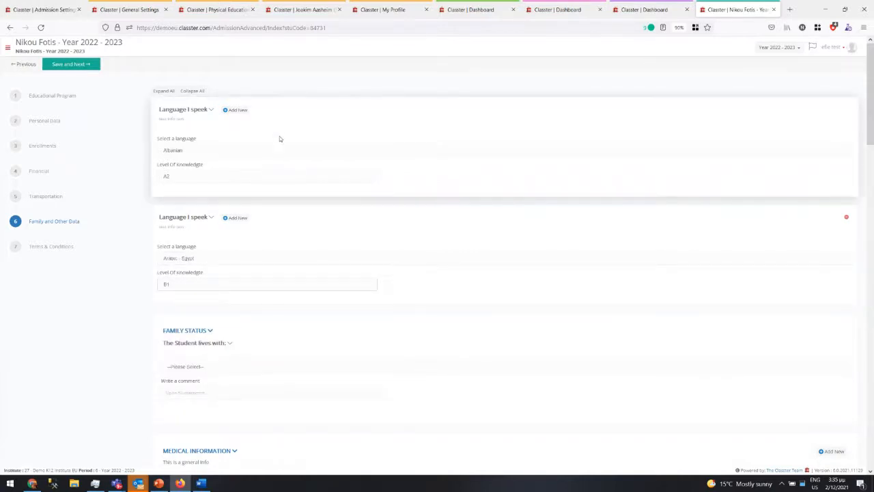
pyautogui.scroll(-3, 279, 136)
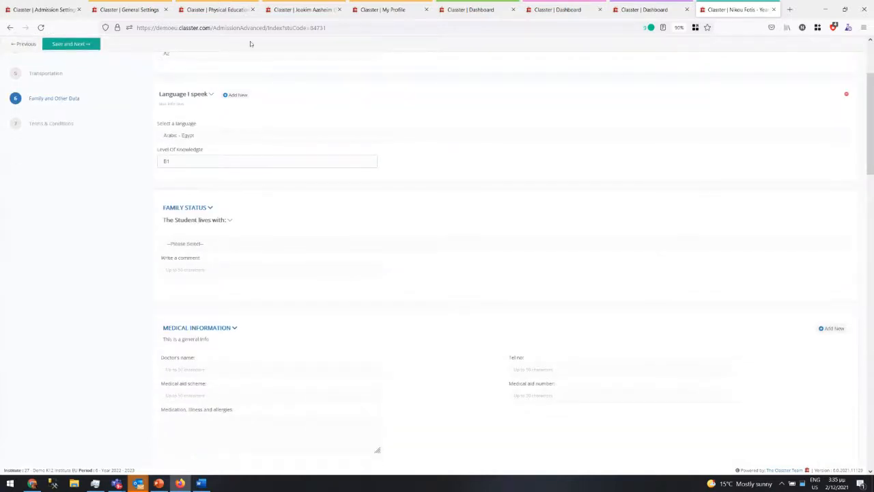
pyautogui.scroll(3, 262, 164)
pyautogui.scroll(-7, 281, 257)
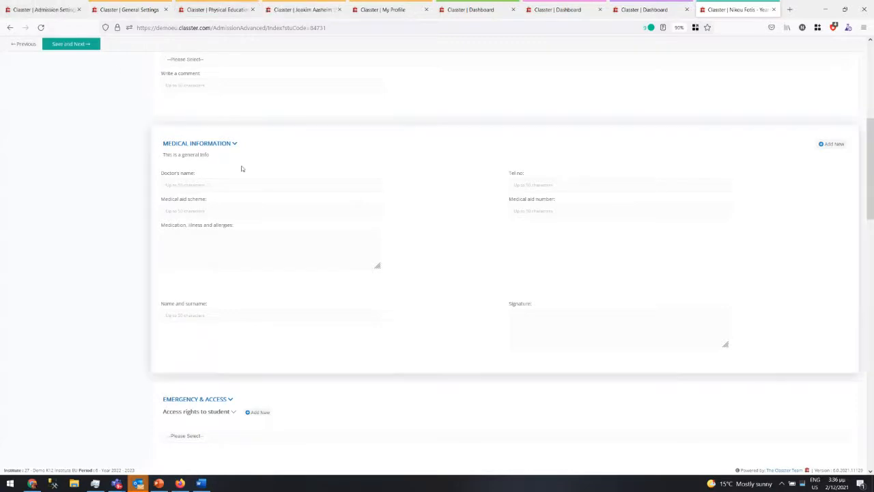
# - Filter the Consents & Admission Data list by searching 'medi'
pyautogui.click(41, 9)
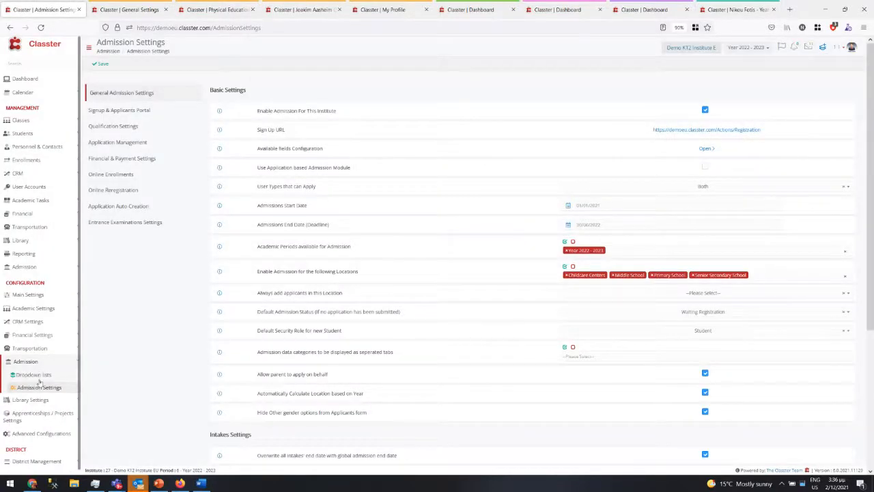
pyautogui.click(29, 294)
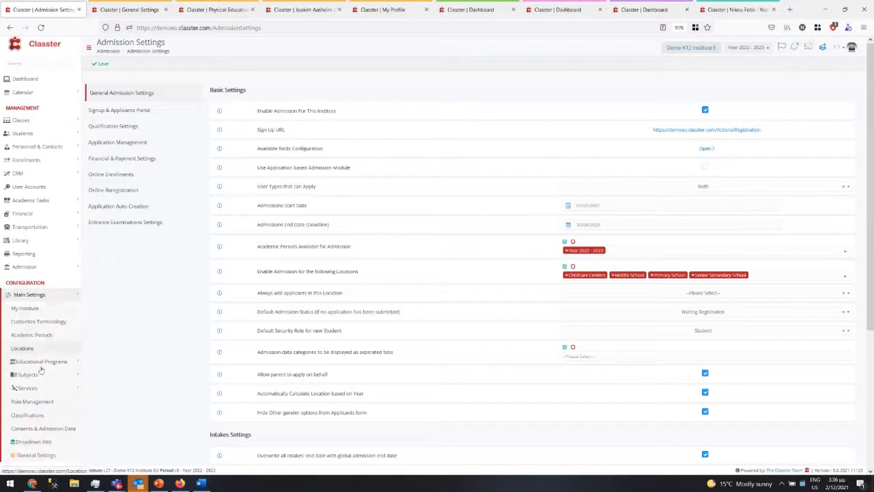
pyautogui.click(43, 428)
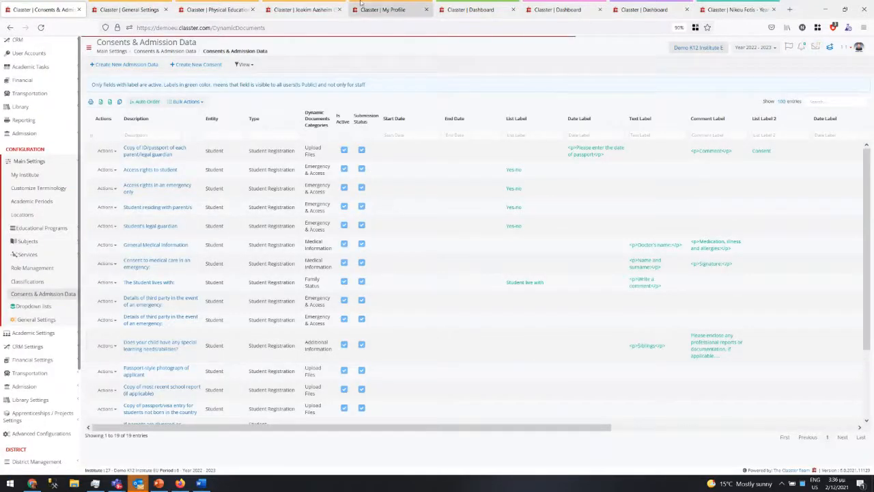
pyautogui.click(819, 100)
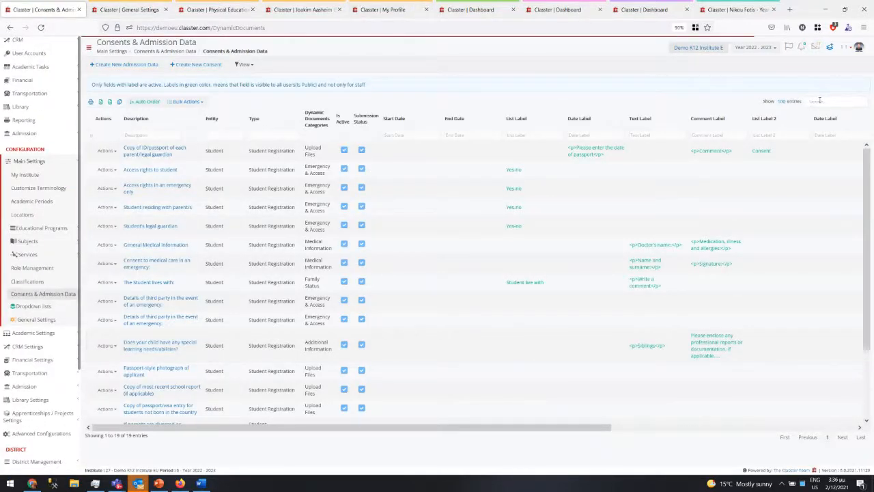
pyautogui.write('me')
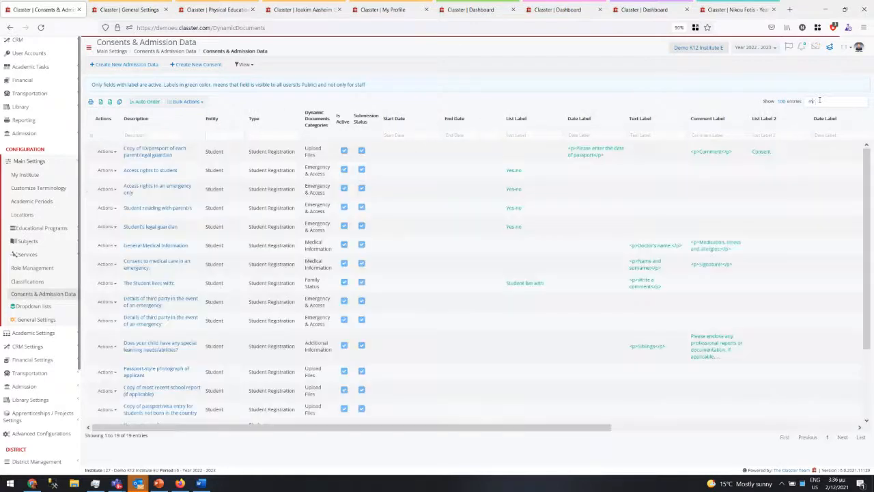
pyautogui.write('di')
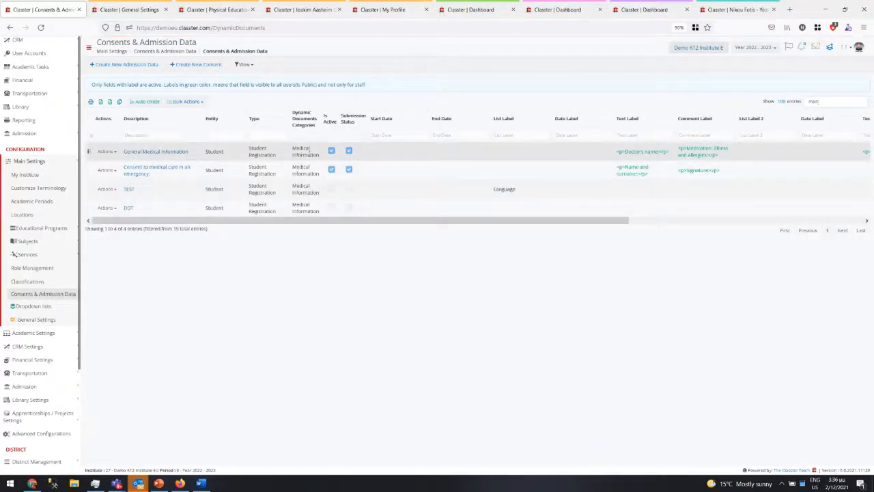
pyautogui.moveTo(290, 155)
pyautogui.mouseDown()
pyautogui.moveTo(321, 159)
pyautogui.moveTo(273, 158)
pyautogui.mouseUp()
# - Open General Medical Information and the emergency medical consent in new tabs
pyautogui.rightClick(166, 155)
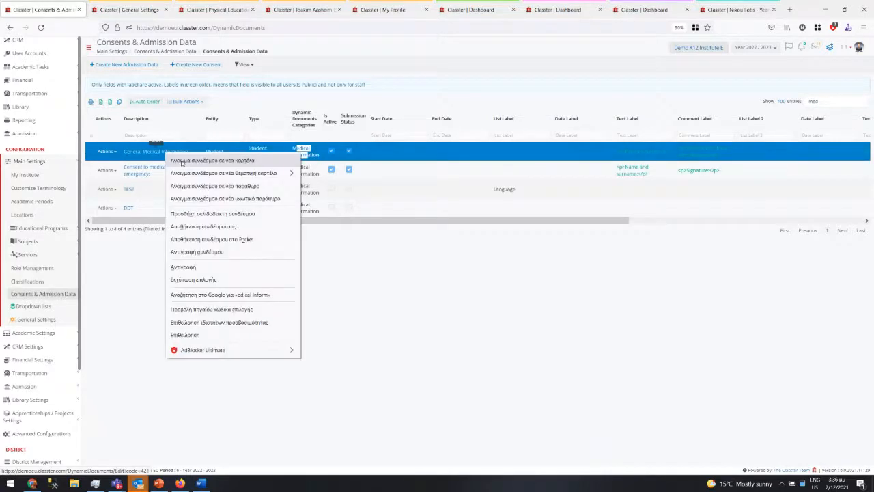
pyautogui.click(181, 159)
pyautogui.rightClick(163, 169)
pyautogui.click(184, 176)
# - Review the Tel no and Medical aid number field descriptions of General Medical Information
pyautogui.click(105, 10)
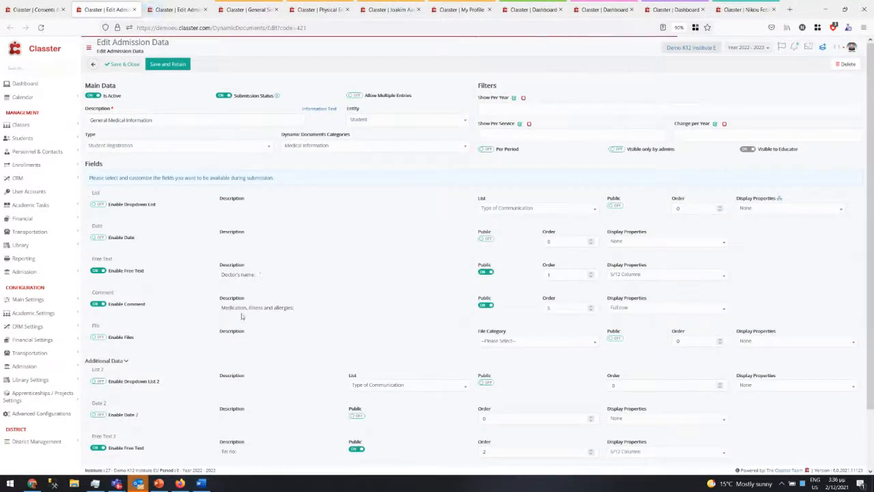
pyautogui.scroll(-2, 267, 273)
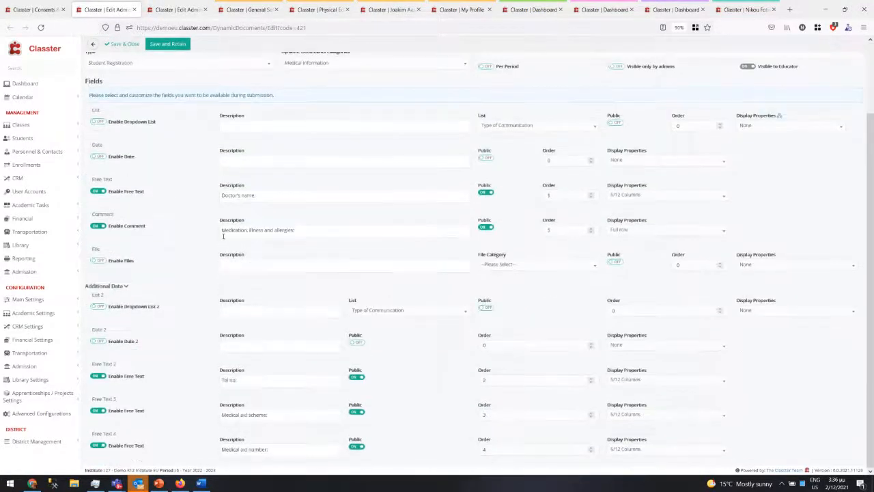
pyautogui.click(276, 380)
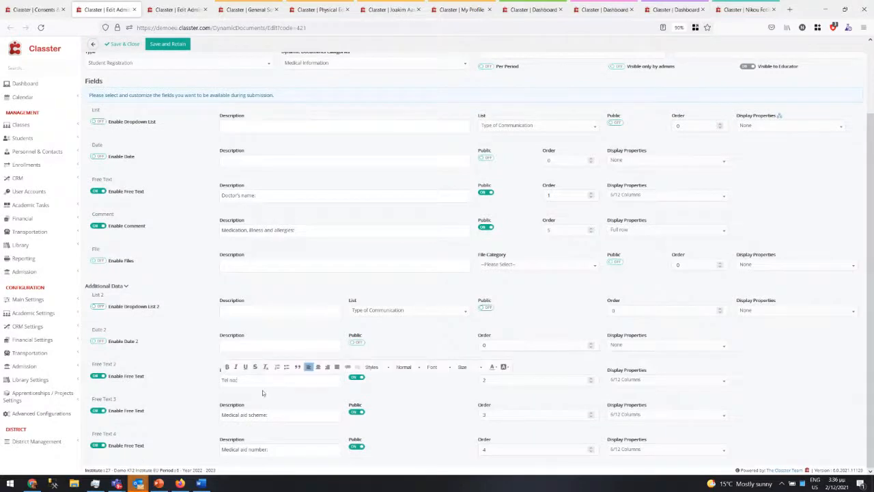
pyautogui.click(258, 453)
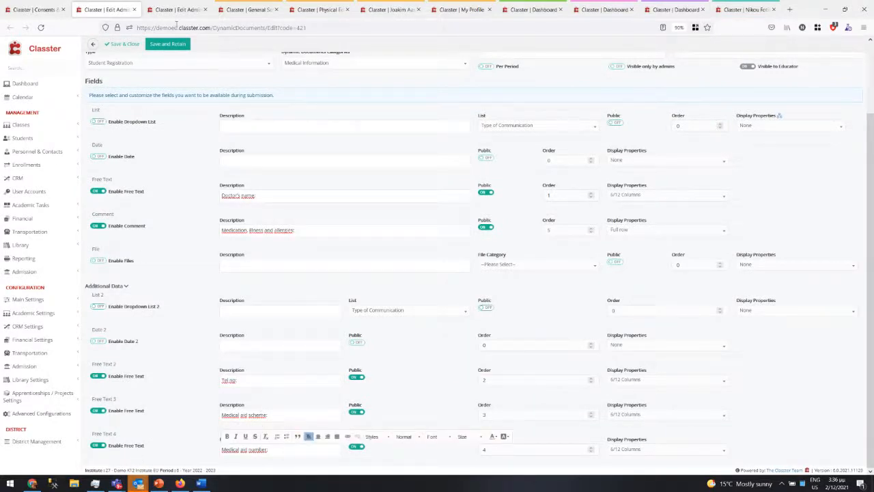
# - Review the emergency consent's Name and surname and Signature fields and its Dynamic Documents Categories setting
pyautogui.click(177, 10)
pyautogui.moveTo(276, 280); pyautogui.dragTo(212, 284)
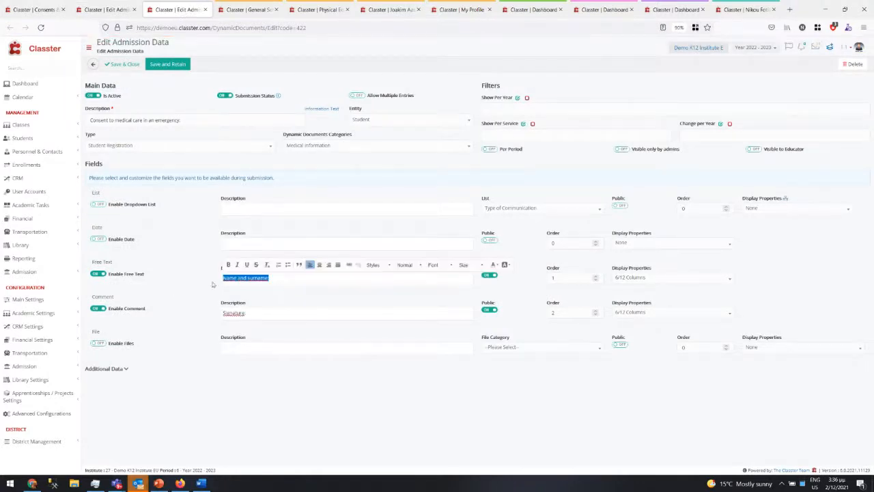
pyautogui.moveTo(255, 312); pyautogui.dragTo(167, 313)
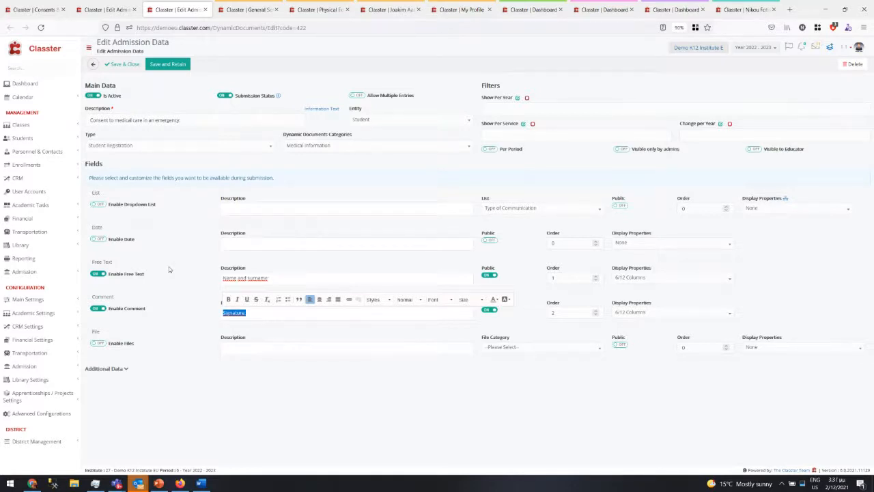
pyautogui.tripleClick(286, 137)
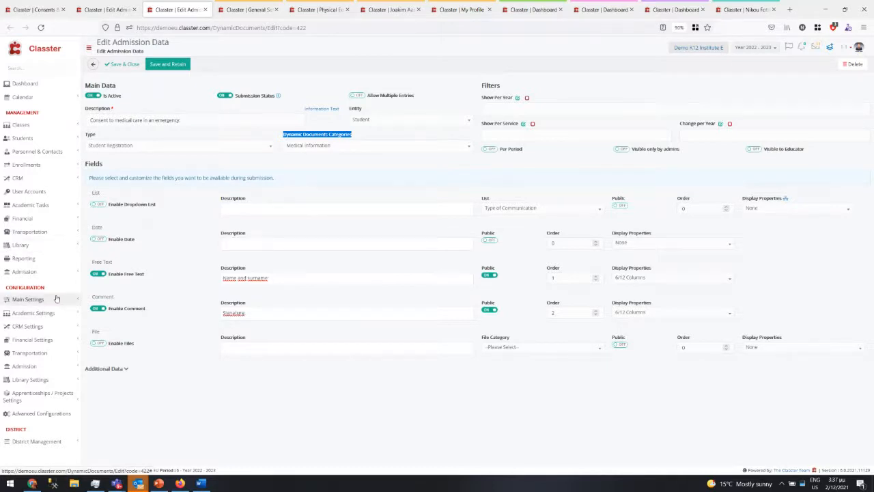
# - Open the Main Settings Dropdown lists page in a new tab
pyautogui.click(28, 299)
pyautogui.rightClick(34, 445)
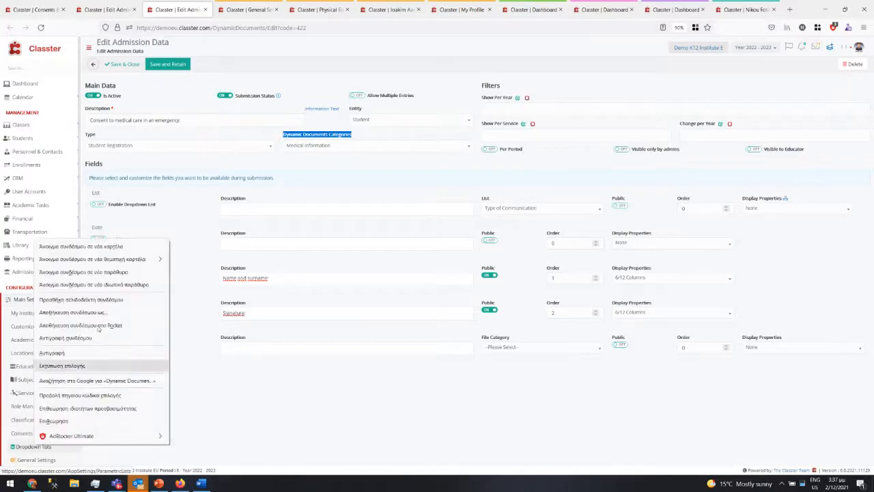
pyautogui.click(102, 247)
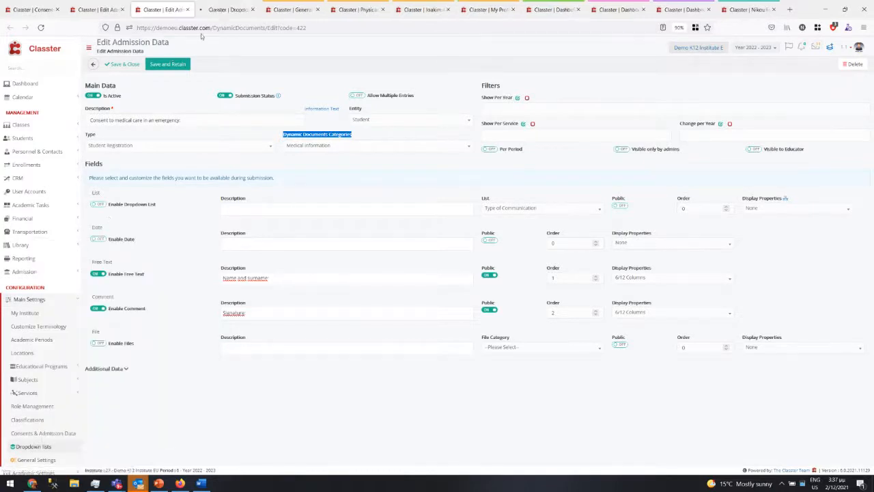
pyautogui.click(219, 11)
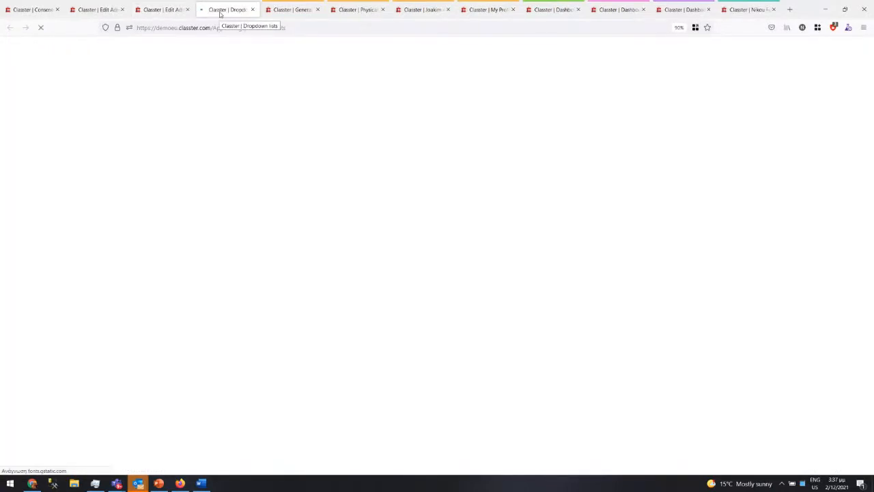
# - Load the Dynamic Documents Categories list by searching 'doc'
pyautogui.click(369, 96)
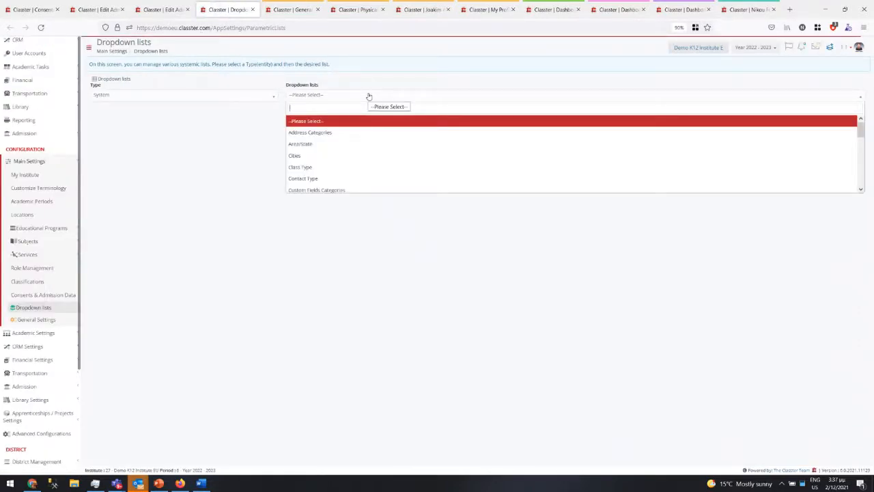
pyautogui.write('doc')
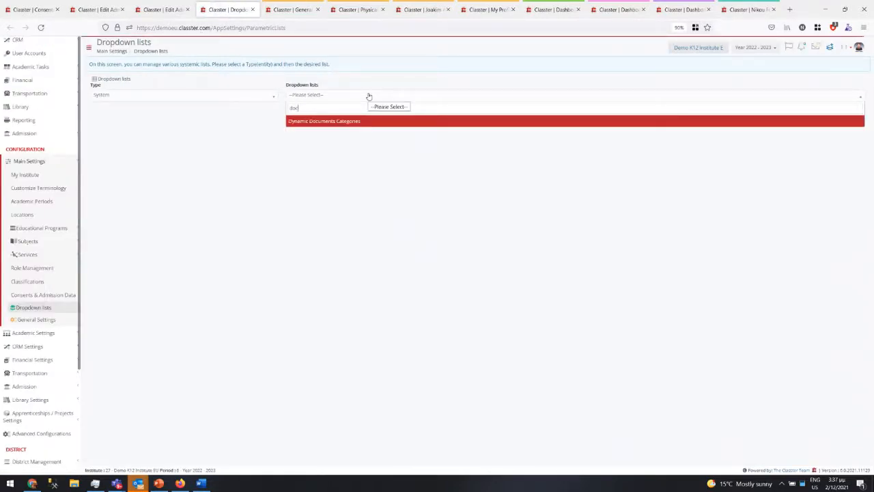
pyautogui.click(345, 120)
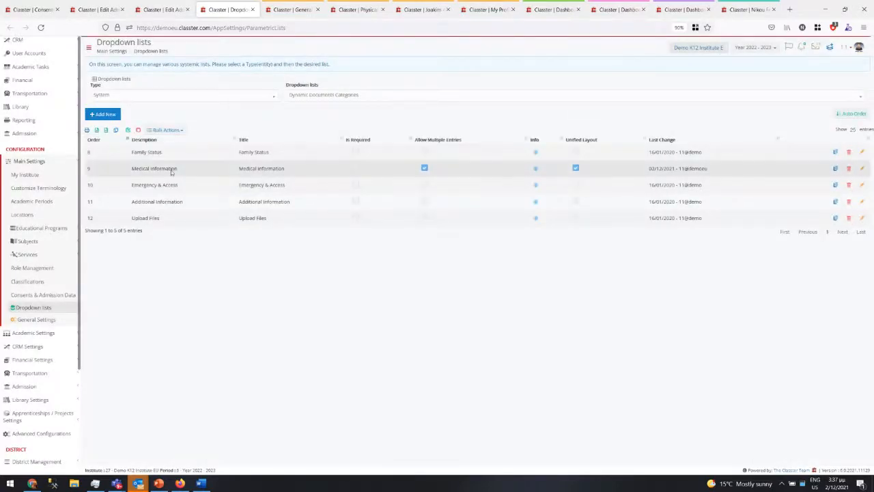
# - Edit the Medical Information category to check Unified Layout, then return to the medical form
pyautogui.click(191, 170)
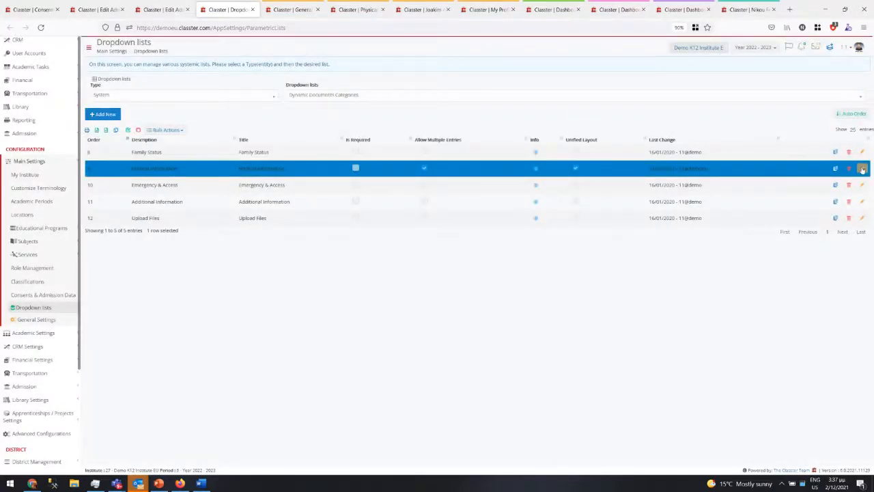
pyautogui.click(862, 169)
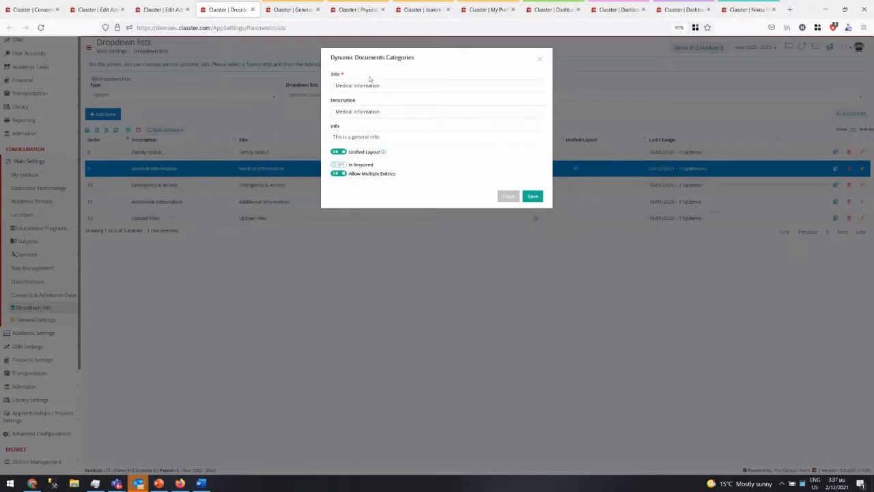
pyautogui.moveTo(358, 152); pyautogui.dragTo(382, 157)
pyautogui.moveTo(382, 156)
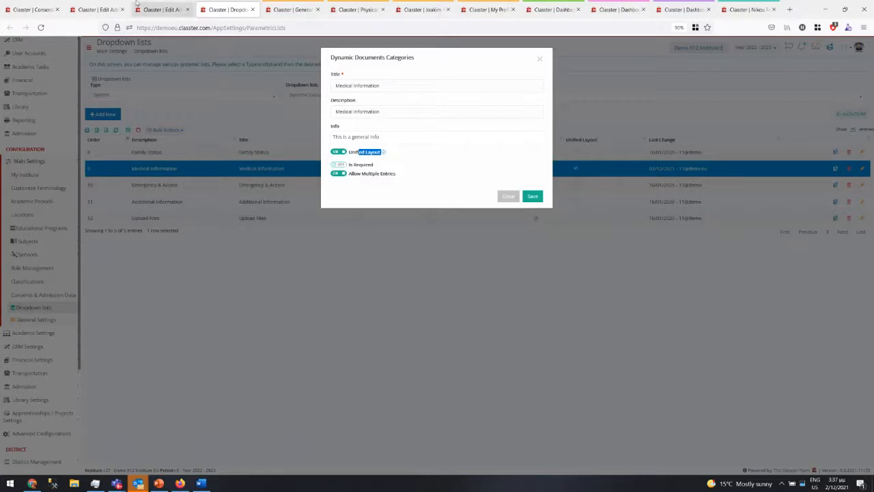
pyautogui.click(99, 10)
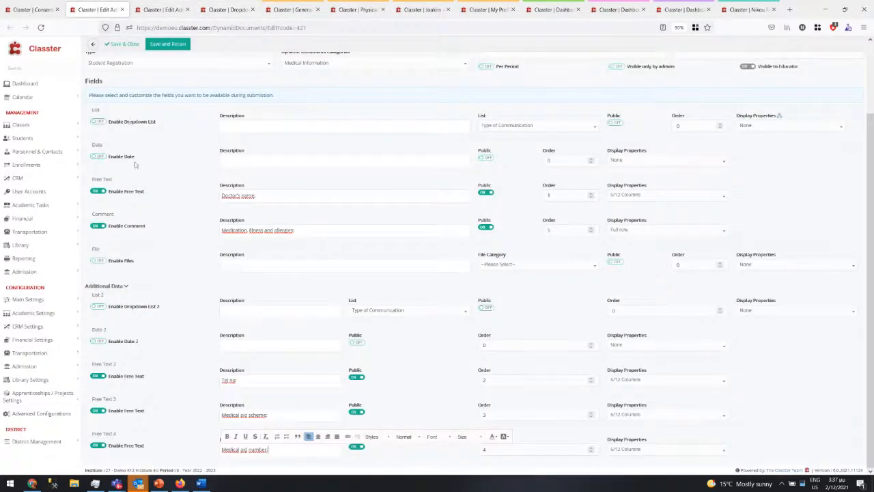
# - Compare the General Medical Information description, the applicant's medical fields, and Allow Multiple Entries
pyautogui.scroll(2, 135, 163)
pyautogui.moveTo(153, 121); pyautogui.dragTo(66, 118)
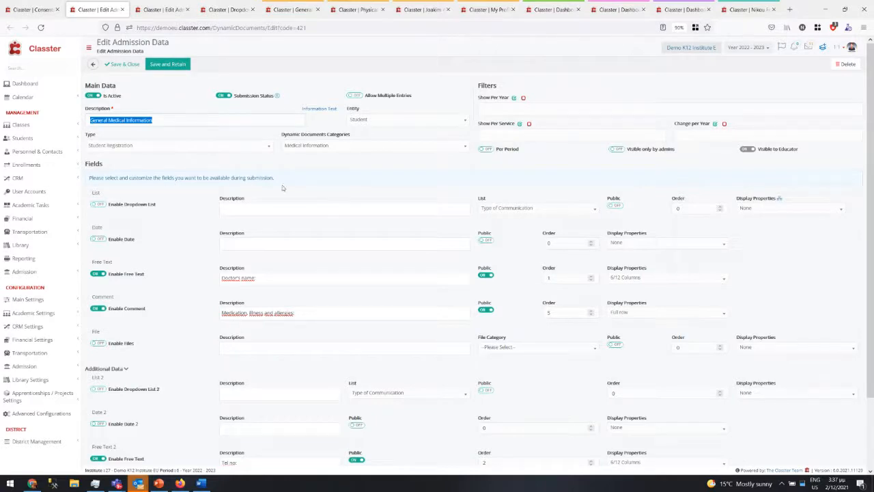
pyautogui.click(754, 10)
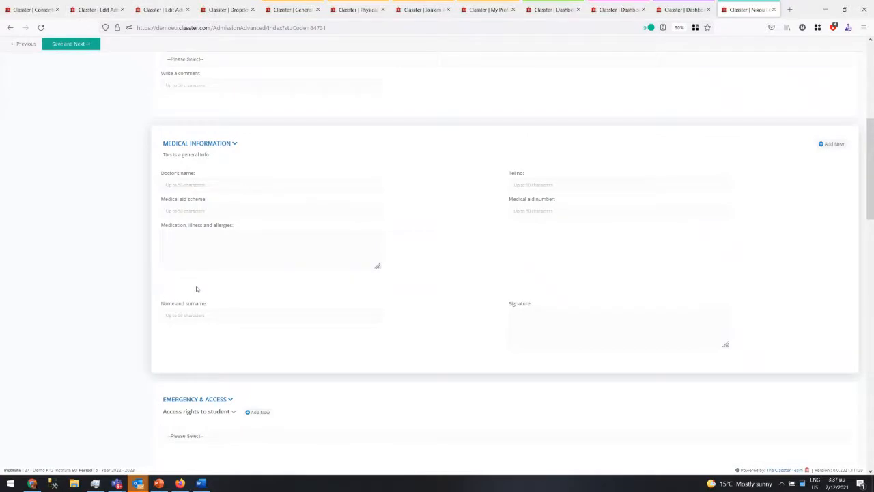
pyautogui.moveTo(197, 289)
pyautogui.mouseDown()
pyautogui.moveTo(199, 298)
pyautogui.moveTo(207, 262)
pyautogui.moveTo(177, 284)
pyautogui.mouseUp()
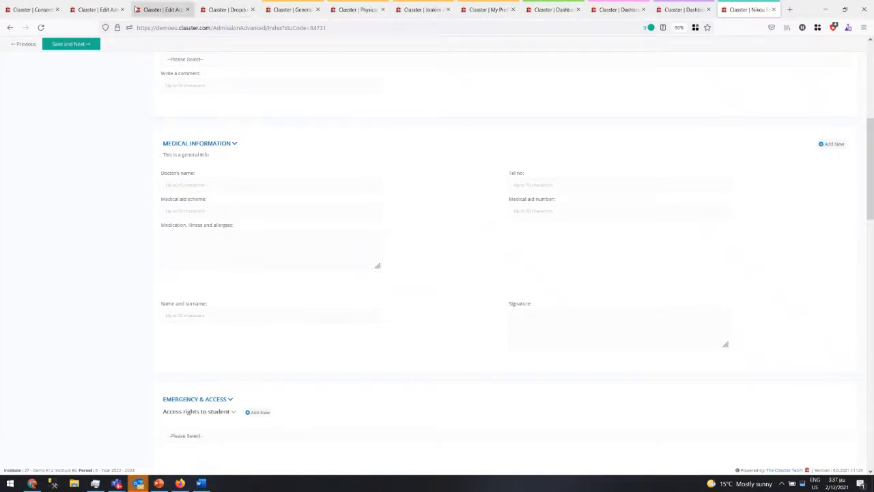
pyautogui.click(217, 13)
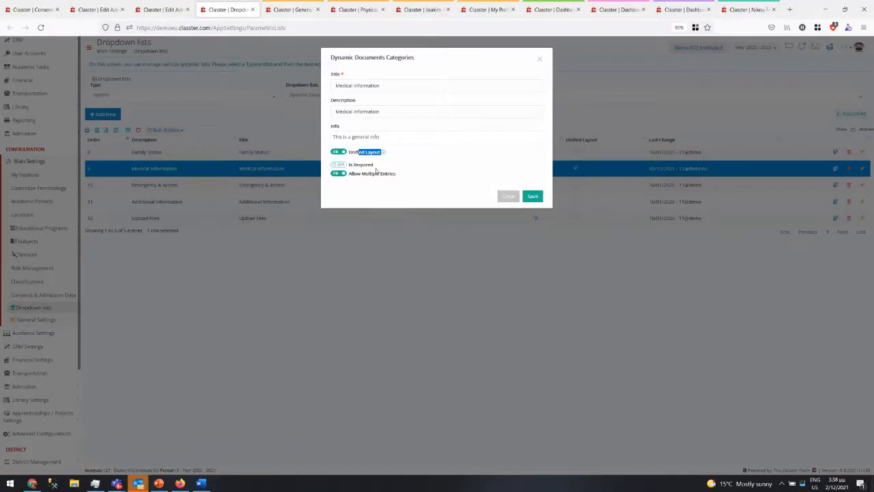
pyautogui.moveTo(402, 173); pyautogui.dragTo(358, 174)
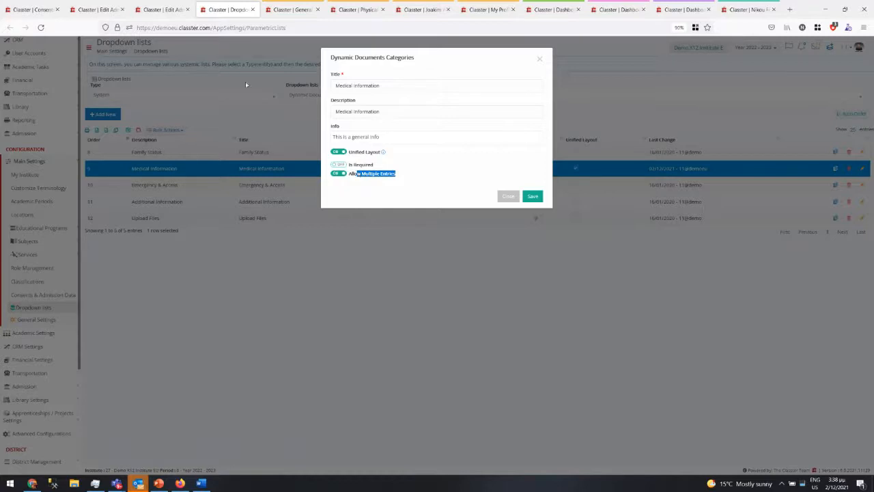
pyautogui.click(96, 9)
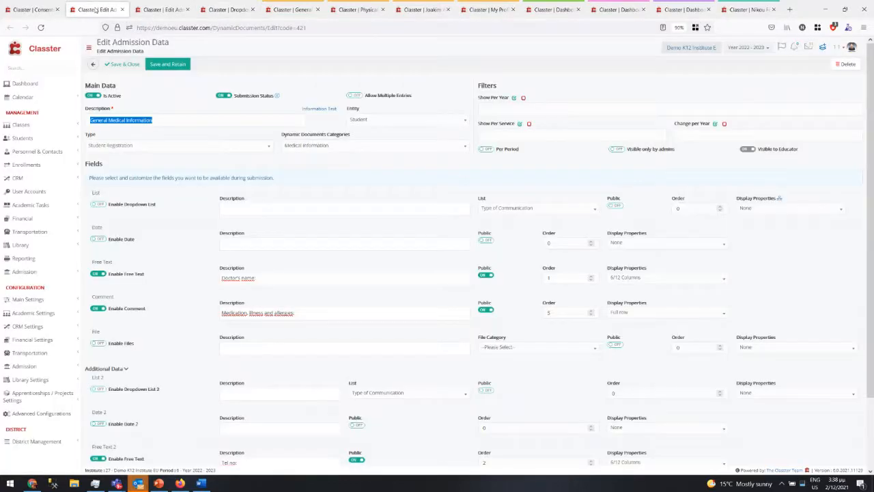
pyautogui.click(733, 6)
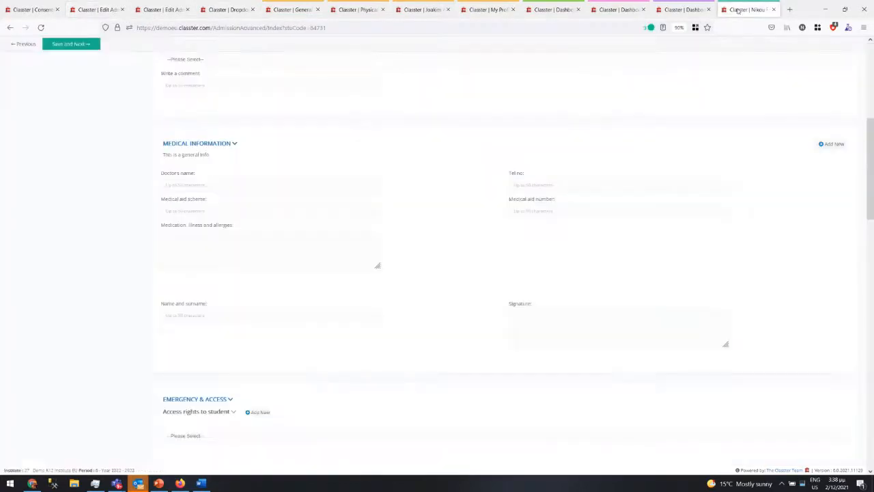
# - Add a second Medical Information entry on the applicant's form and compare it with the edit form
pyautogui.click(831, 145)
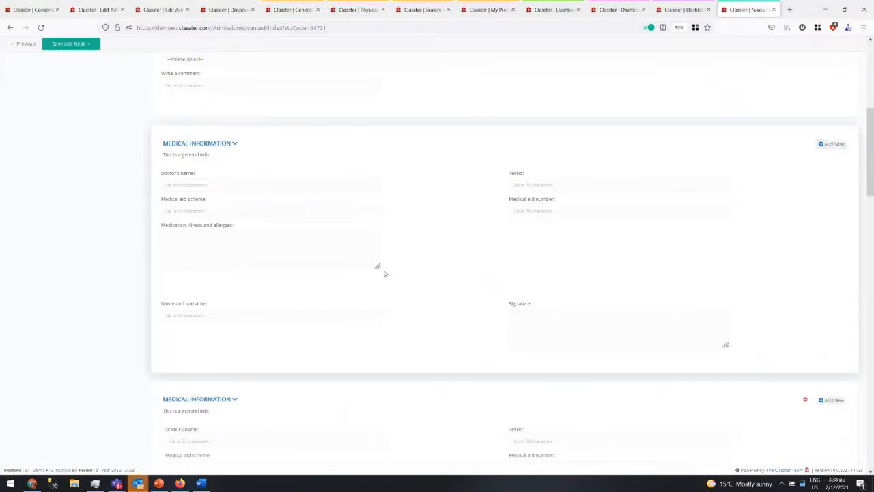
pyautogui.scroll(-3, 314, 321)
pyautogui.scroll(3, 285, 212)
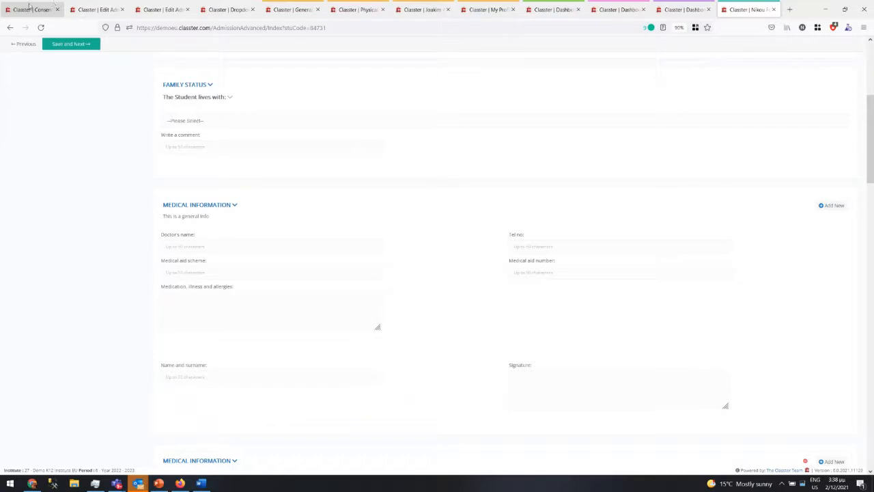
pyautogui.click(99, 6)
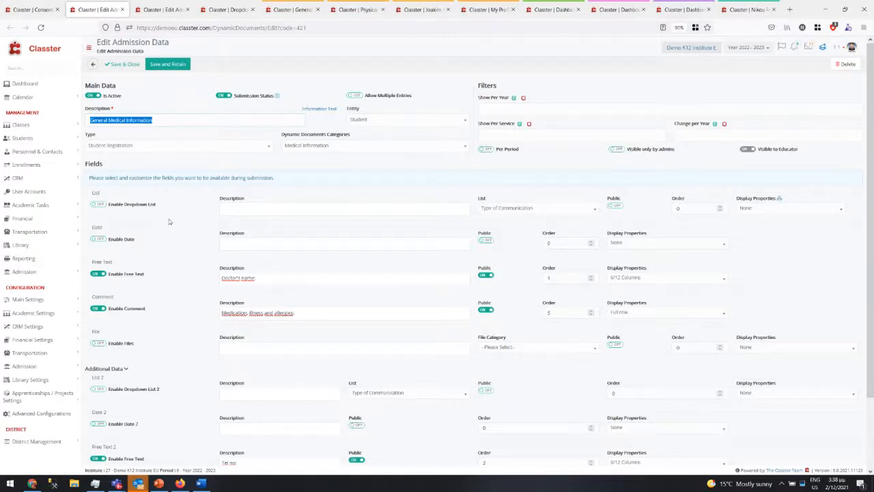
pyautogui.click(748, 10)
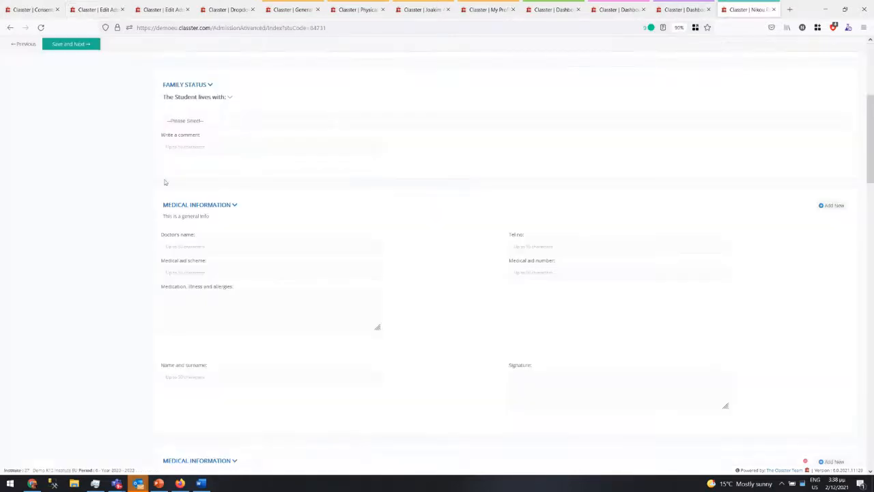
pyautogui.scroll(3, 165, 182)
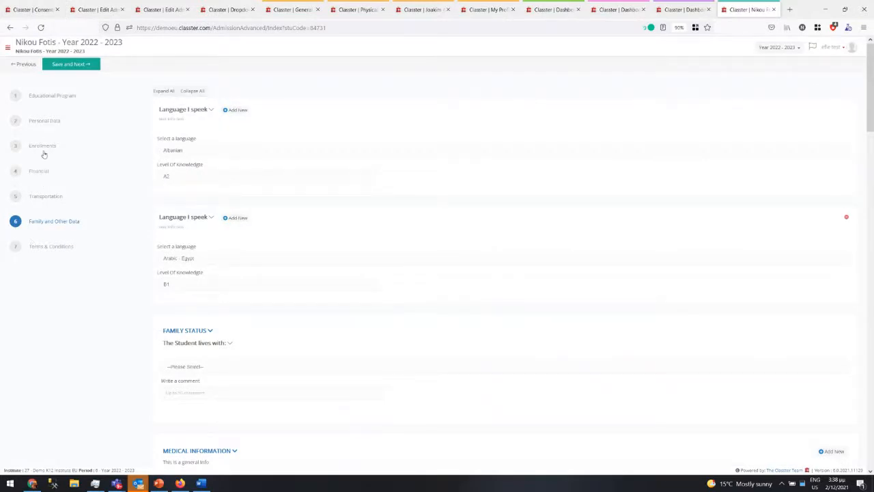
# - Add Medical Information to the admission categories displayed as separate tabs and save
pyautogui.click(33, 11)
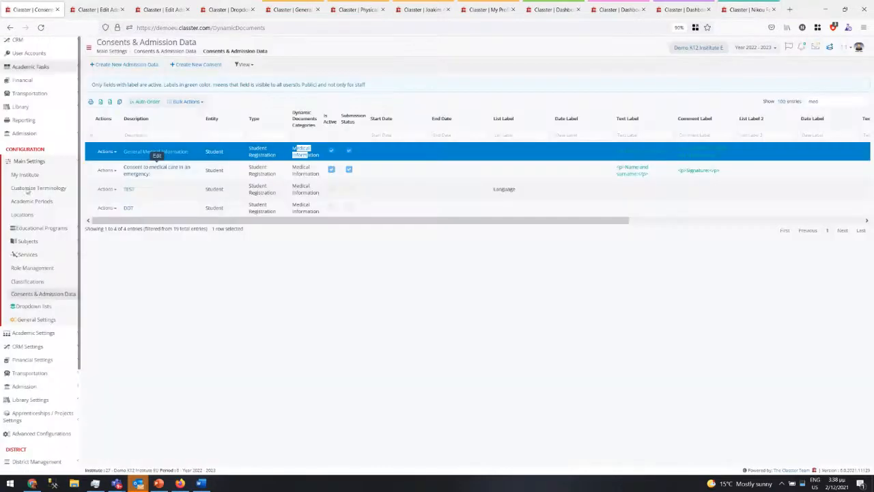
pyautogui.click(31, 389)
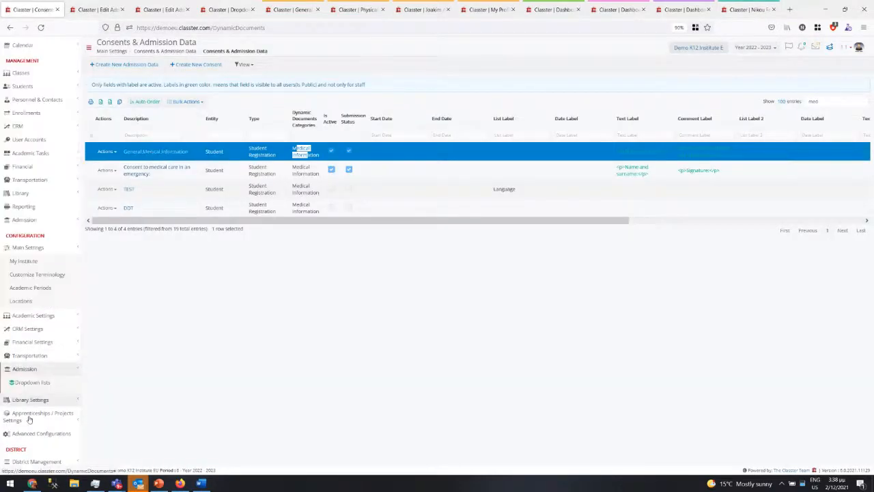
pyautogui.click(35, 387)
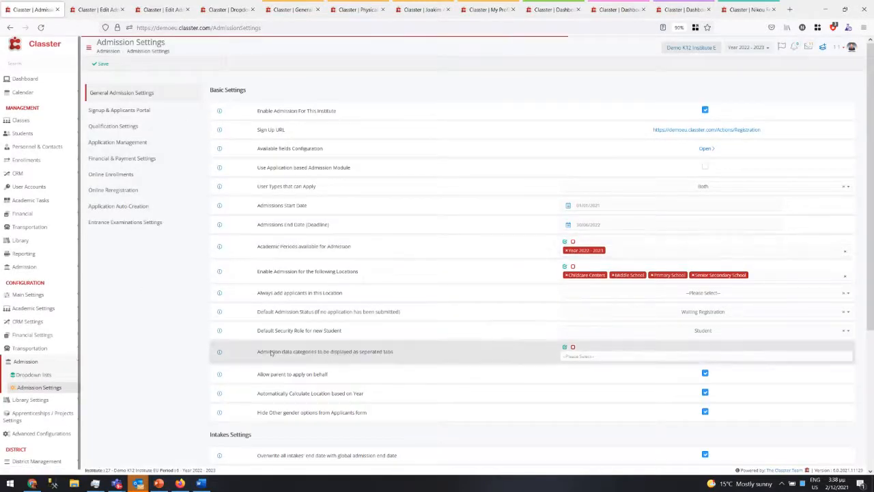
pyautogui.moveTo(258, 351); pyautogui.dragTo(430, 346)
pyautogui.click(617, 356)
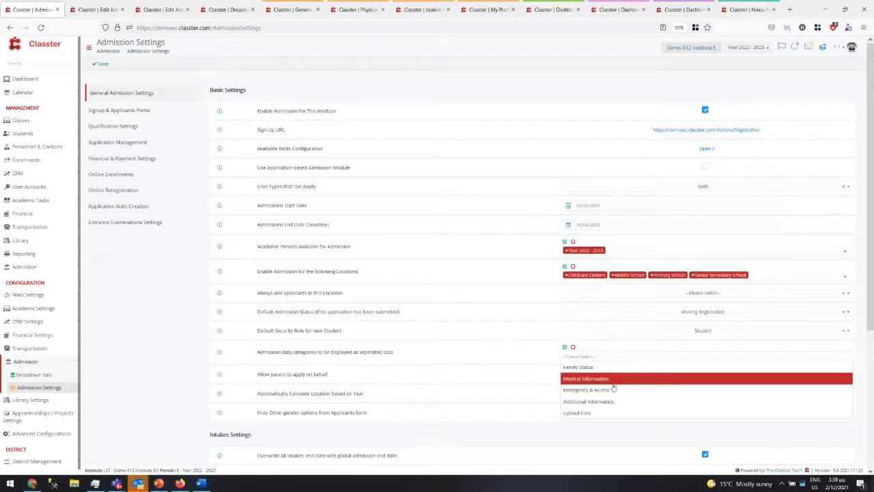
pyautogui.click(611, 379)
pyautogui.click(100, 63)
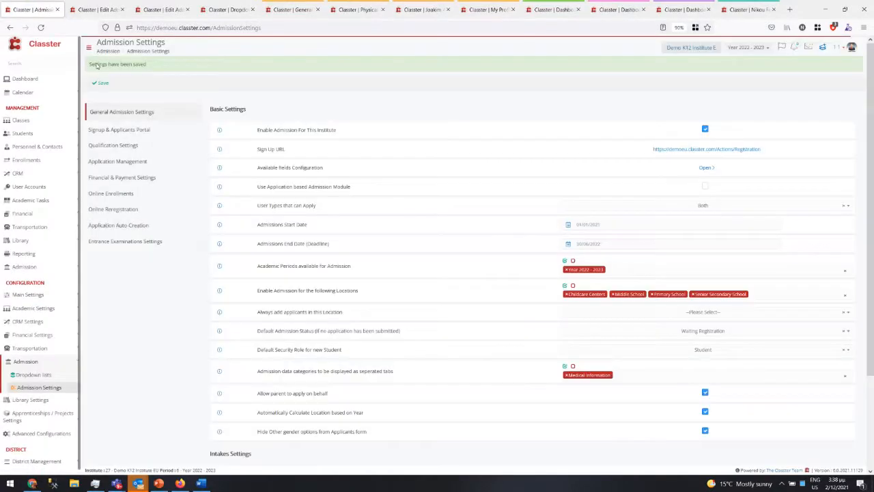
# - Reselect school year 2022 - 2023 to reload the applicant portal
pyautogui.click(749, 9)
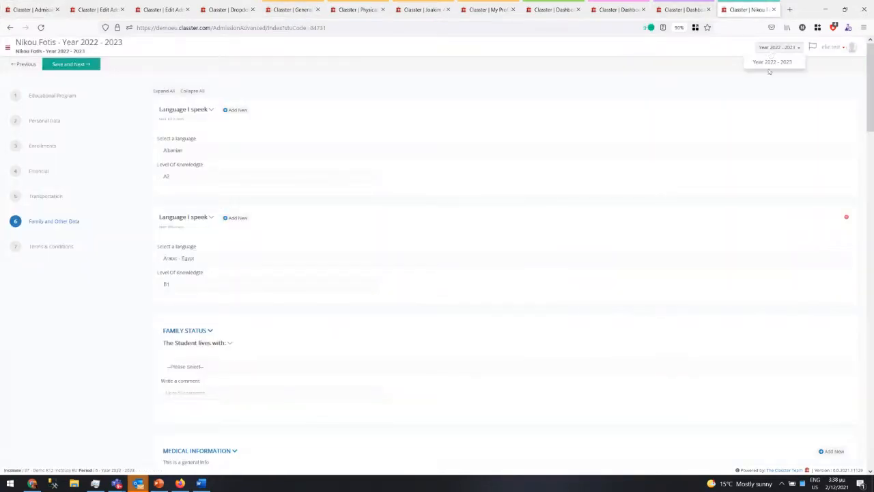
pyautogui.click(783, 50)
pyautogui.click(774, 67)
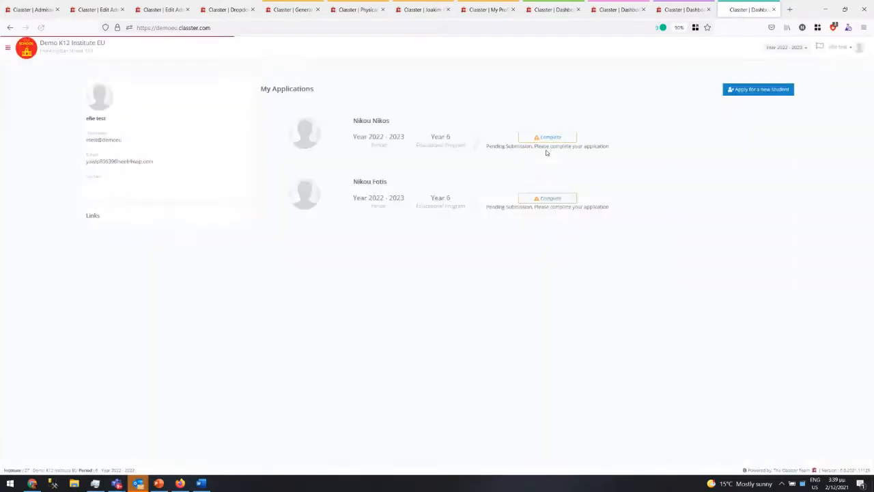
# - Resume the second student's application, view its Medical Information step, then return to Admission Settings
pyautogui.click(553, 200)
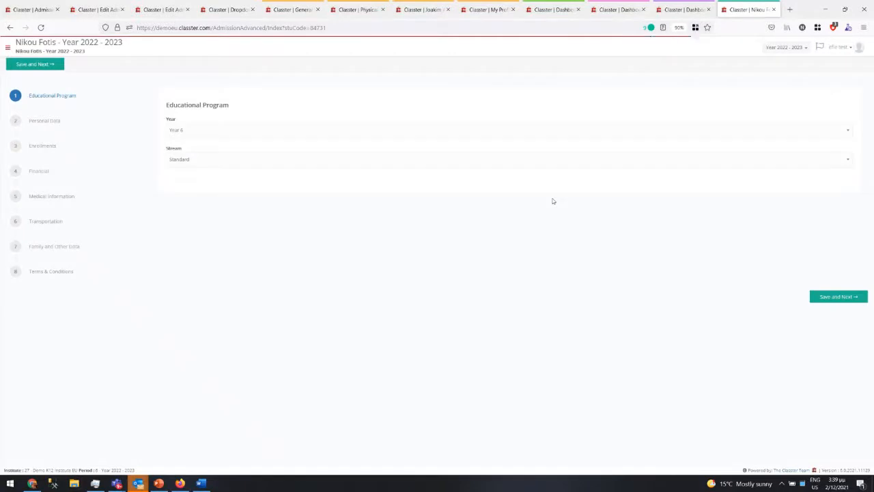
pyautogui.click(55, 197)
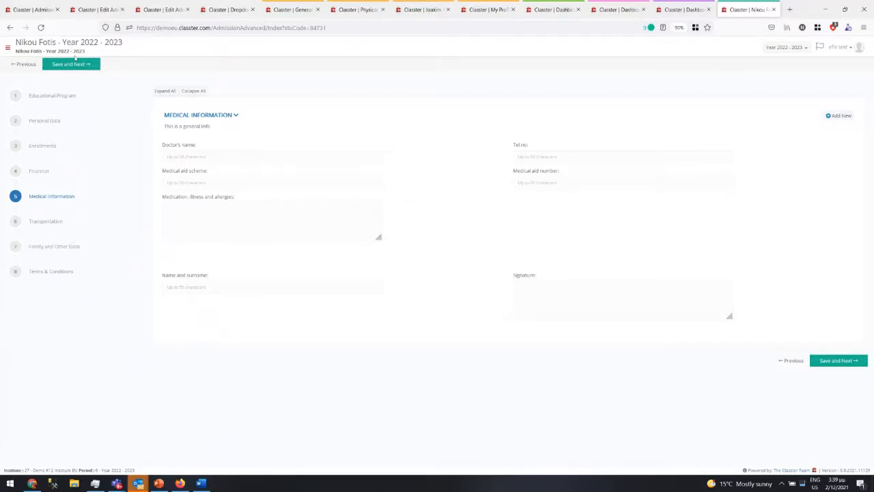
pyautogui.click(40, 10)
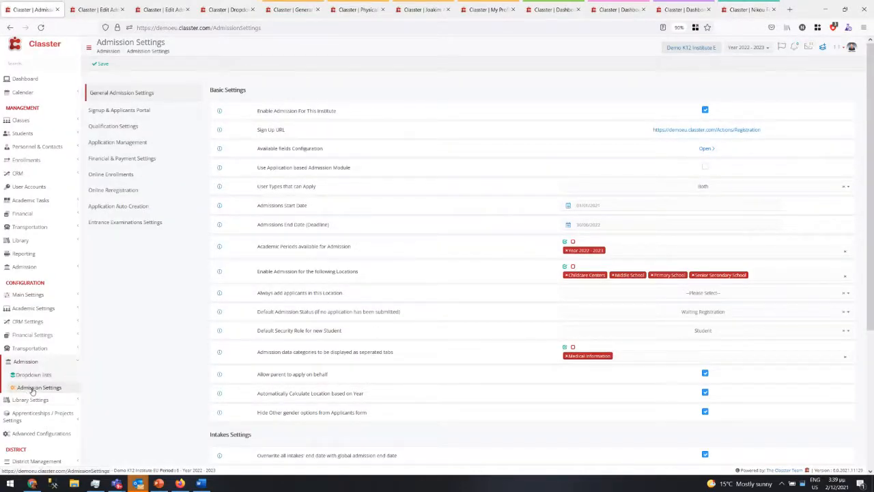
# - Enable a Consent-list dropdown asking 'I agree that the school keep all medical'
pyautogui.click(101, 9)
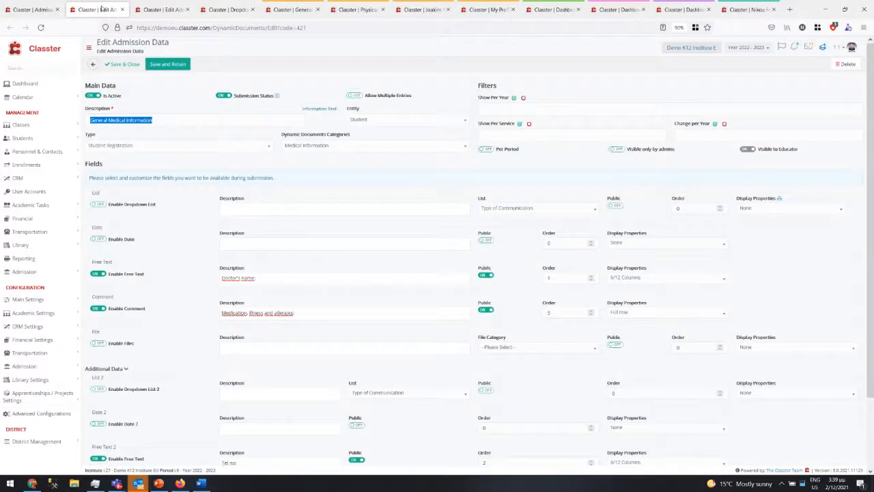
pyautogui.click(97, 204)
pyautogui.click(258, 209)
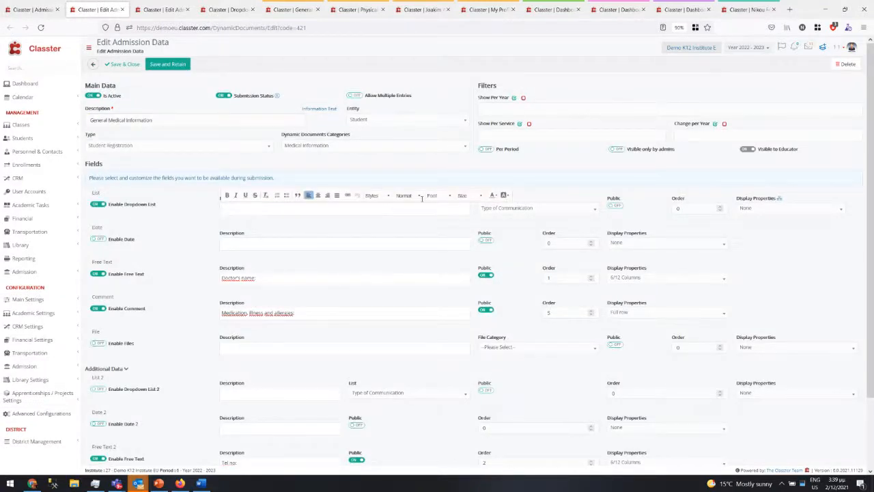
pyautogui.click(531, 210)
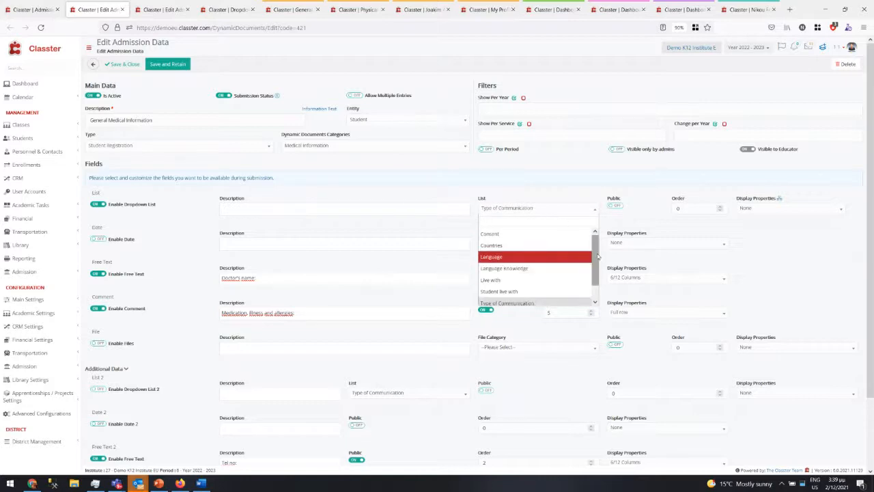
pyautogui.click(502, 236)
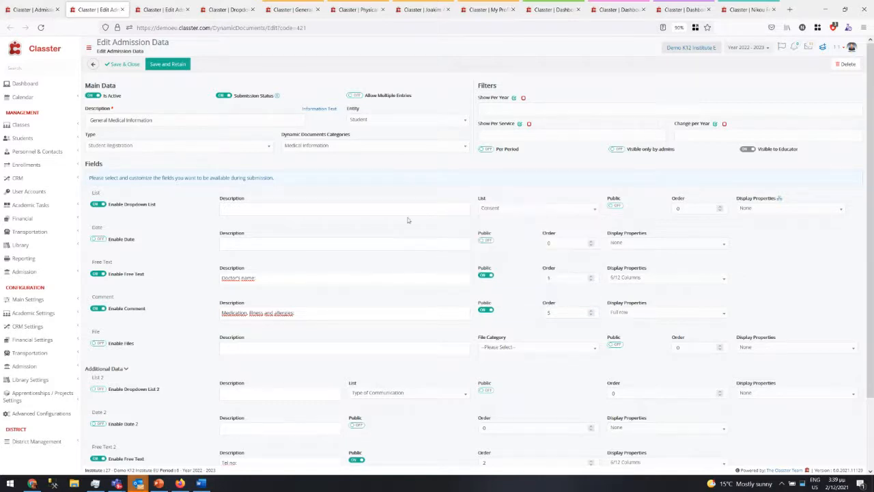
pyautogui.click(407, 214)
pyautogui.write('I agr')
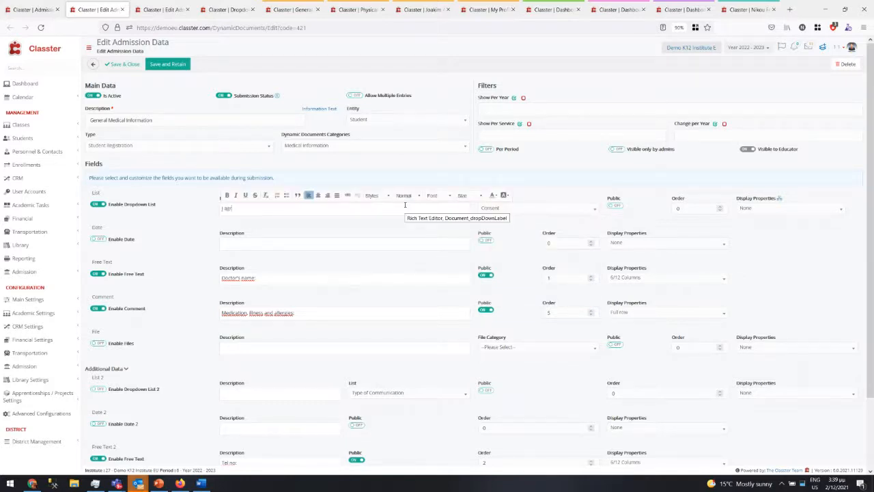
pyautogui.write('ee that the school keep all medical info')
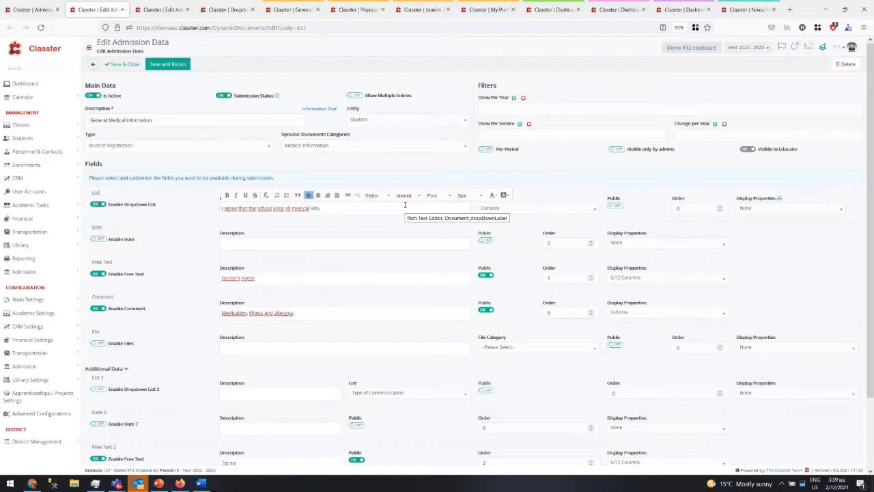
pyautogui.click(593, 210)
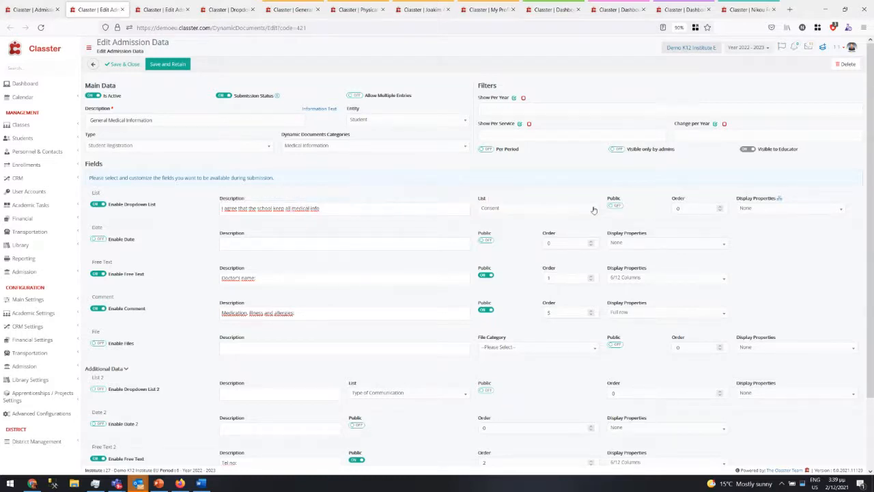
# - Show the medical data only for a Positive answer and save the admission data
pyautogui.click(779, 199)
pyautogui.click(334, 119)
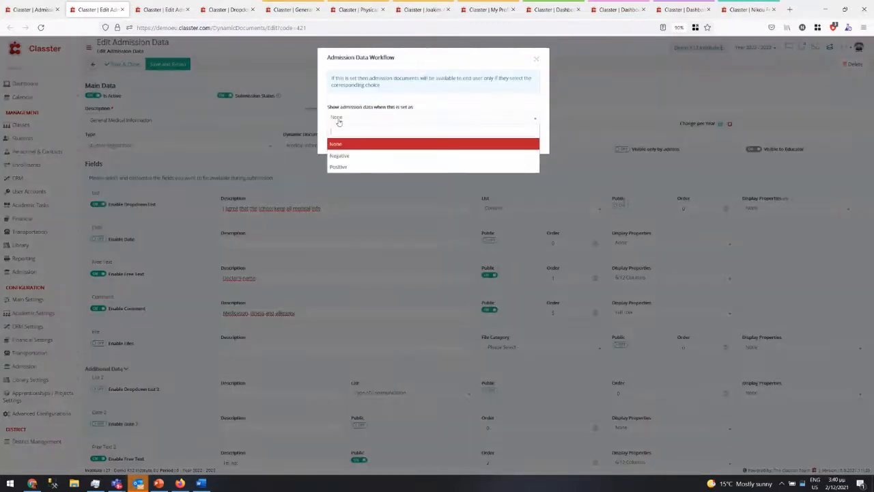
pyautogui.click(341, 167)
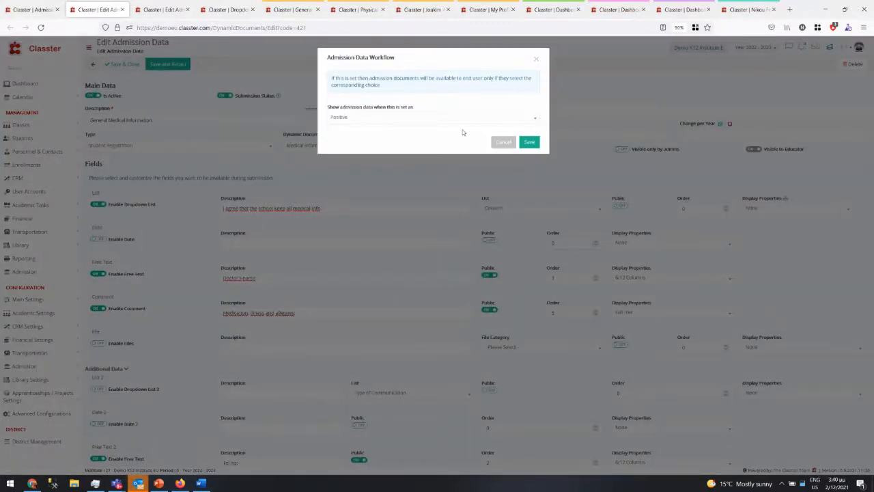
pyautogui.click(529, 141)
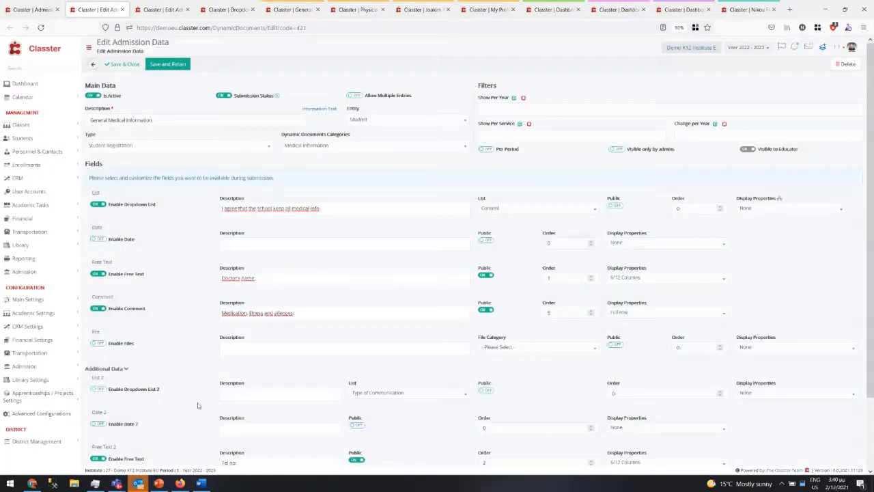
pyautogui.click(163, 66)
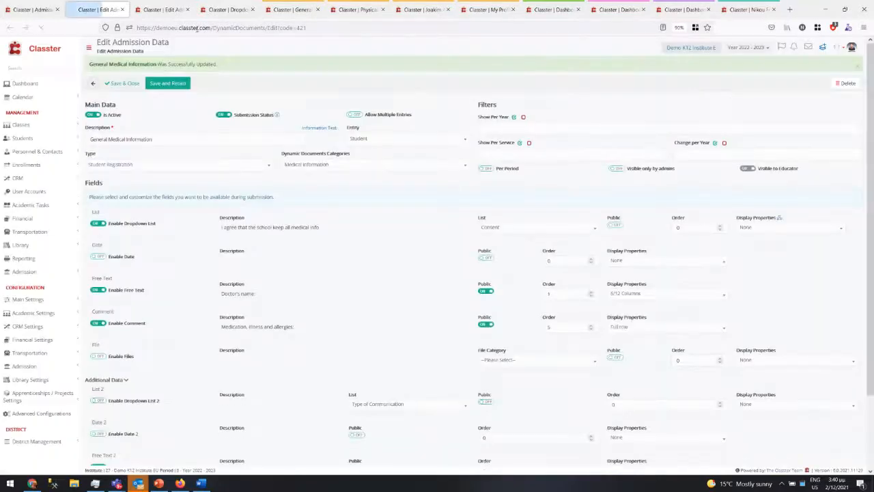
pyautogui.click(228, 10)
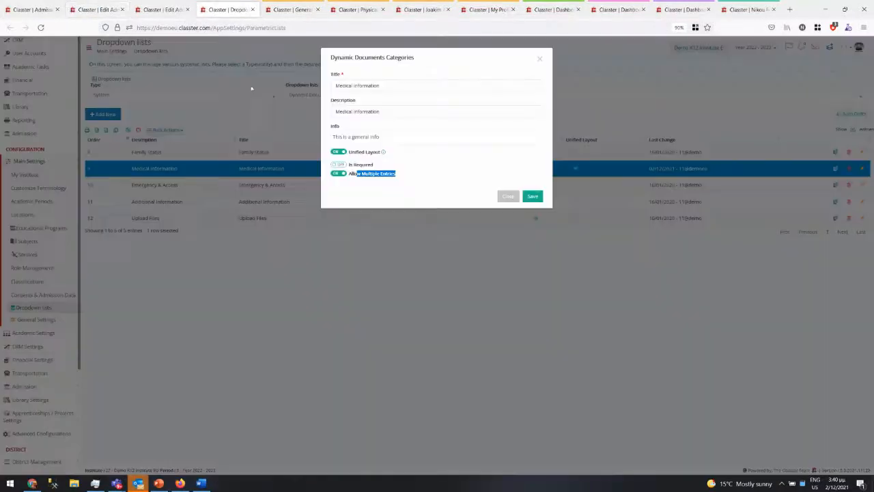
# - Turn off Unified Layout for Medical Information, save, and review that step in the applicant portal
pyautogui.click(337, 153)
pyautogui.click(533, 196)
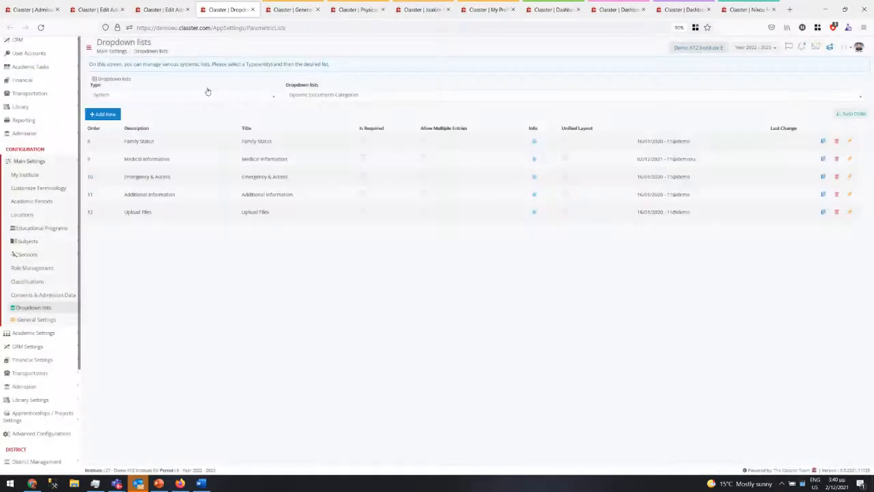
pyautogui.click(746, 9)
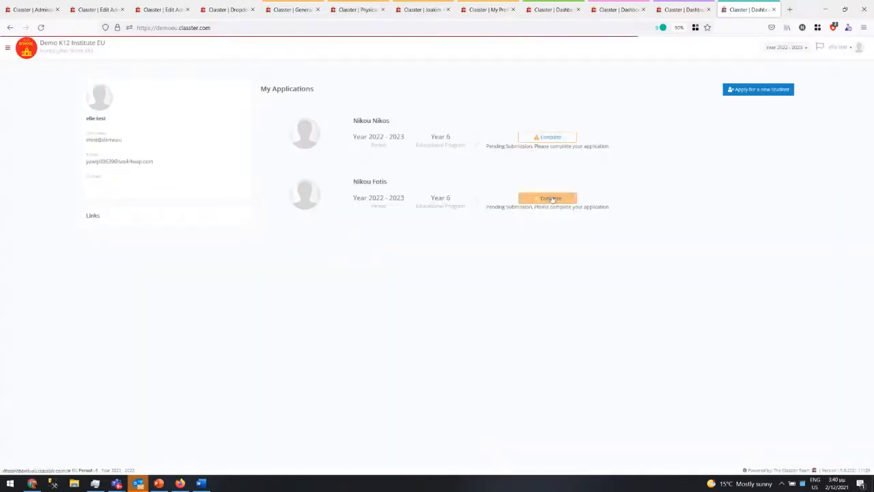
pyautogui.click(551, 198)
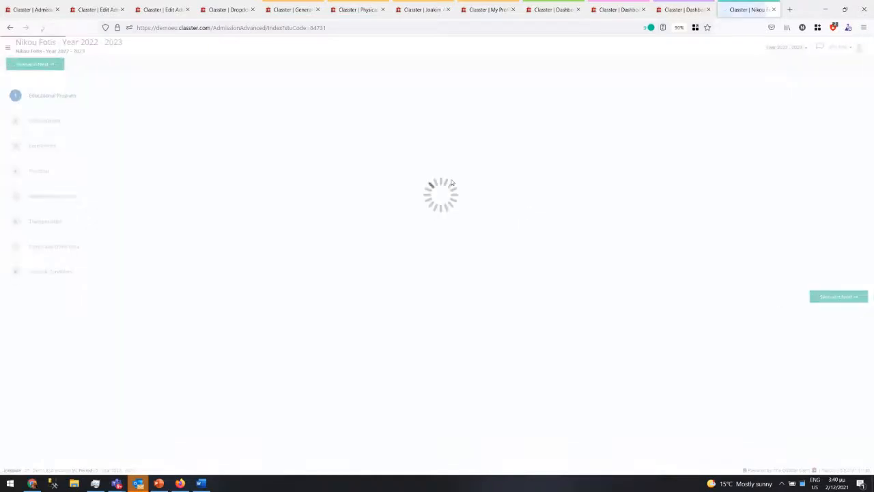
pyautogui.click(51, 198)
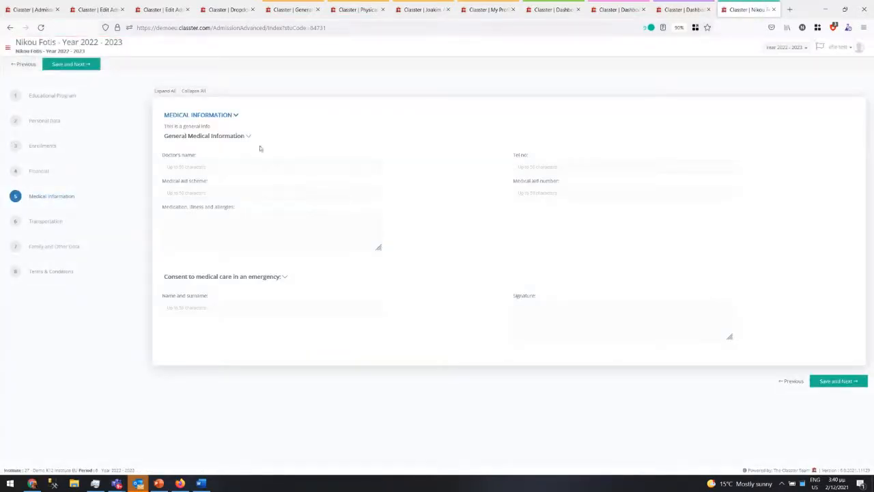
pyautogui.click(216, 278)
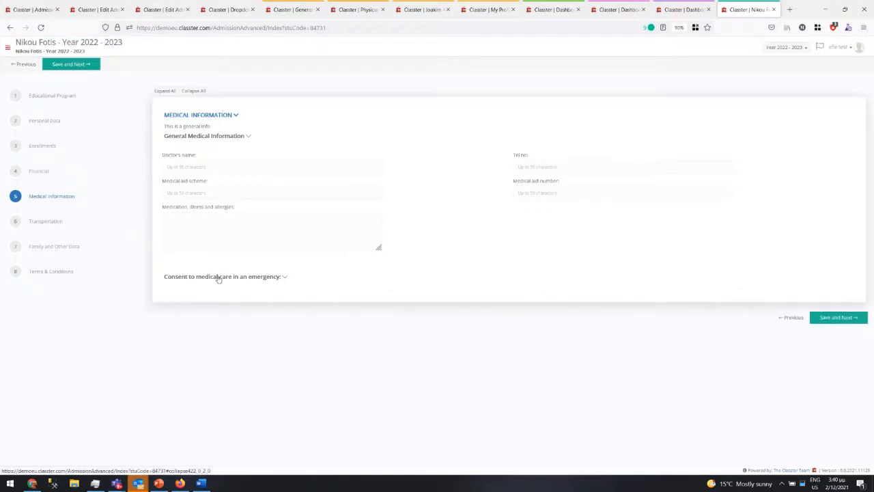
pyautogui.click(215, 278)
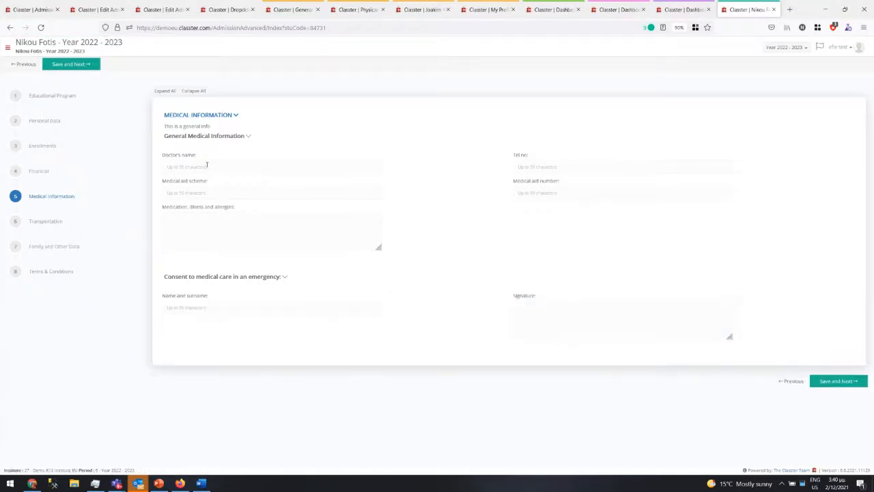
pyautogui.click(203, 136)
pyautogui.click(203, 136)
# - Make the General Medical Information consent dropdown public and save the admission data
pyautogui.click(96, 6)
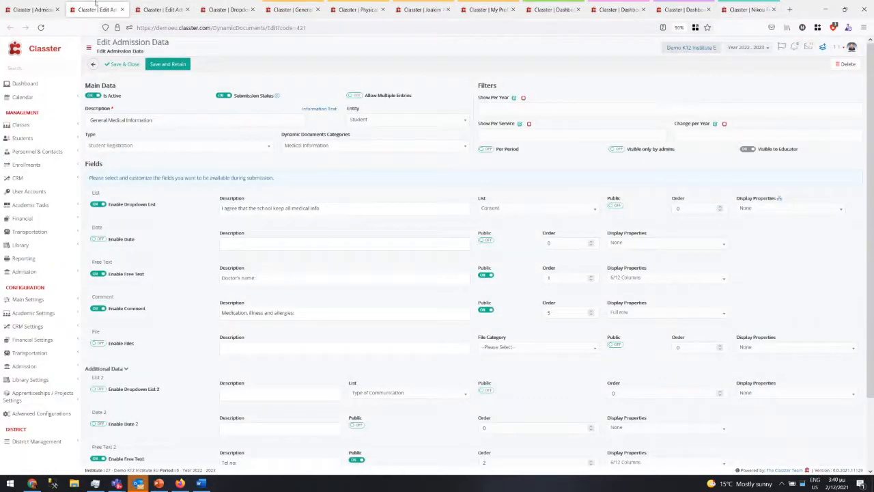
pyautogui.click(616, 205)
pyautogui.click(166, 65)
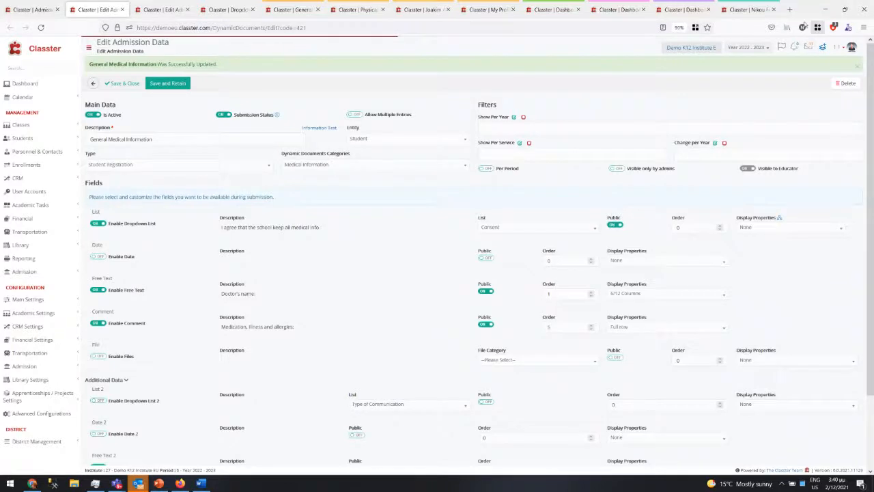
pyautogui.click(751, 9)
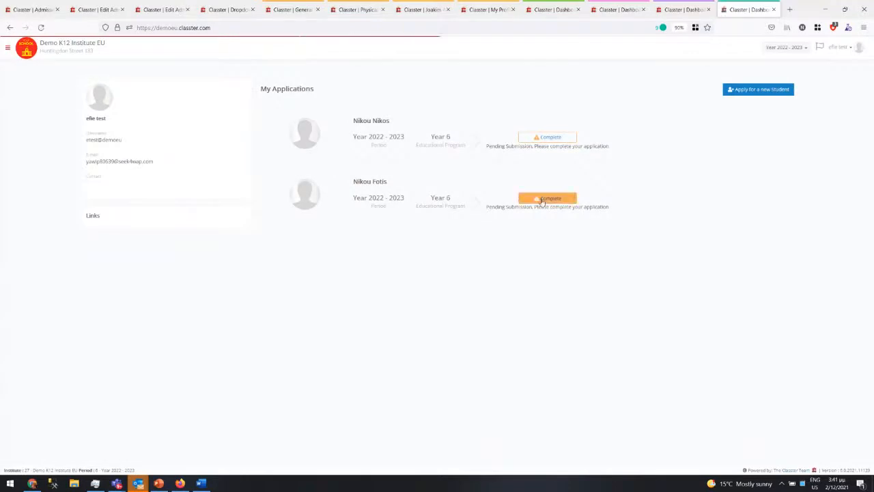
# - Resume the second student's application and answer 'I consent' on its Medical Information step
pyautogui.click(541, 199)
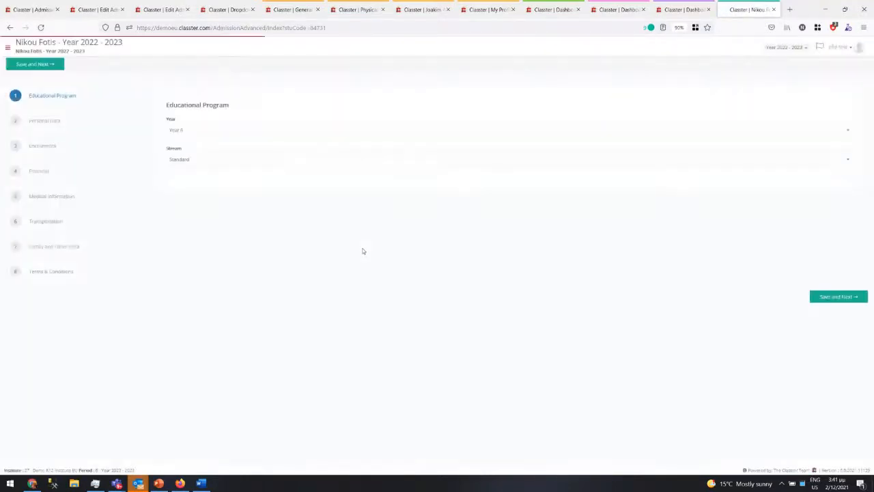
pyautogui.click(54, 198)
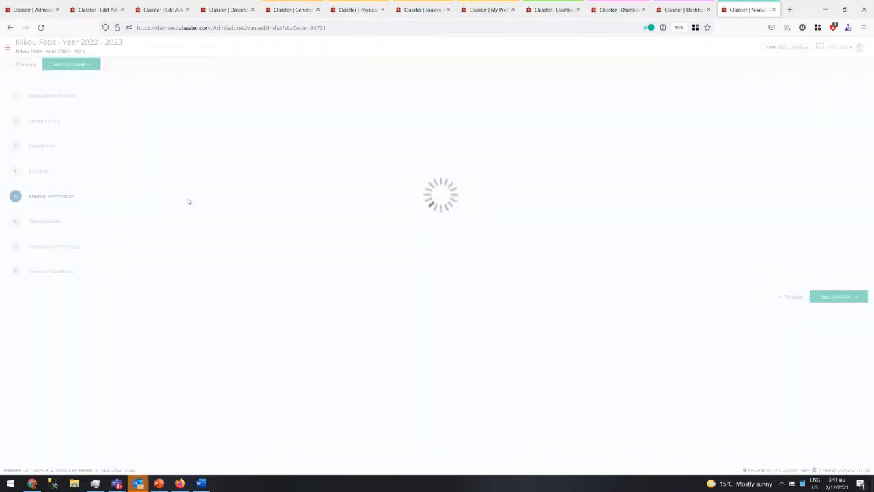
pyautogui.click(205, 167)
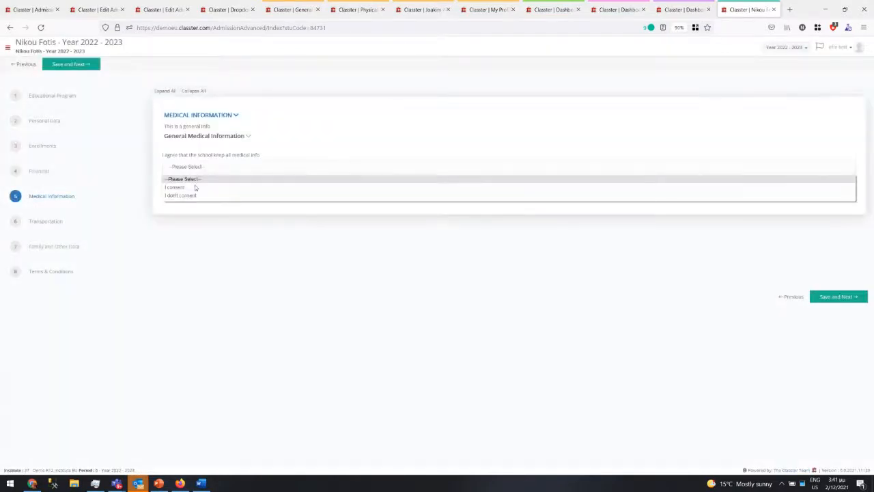
pyautogui.click(196, 189)
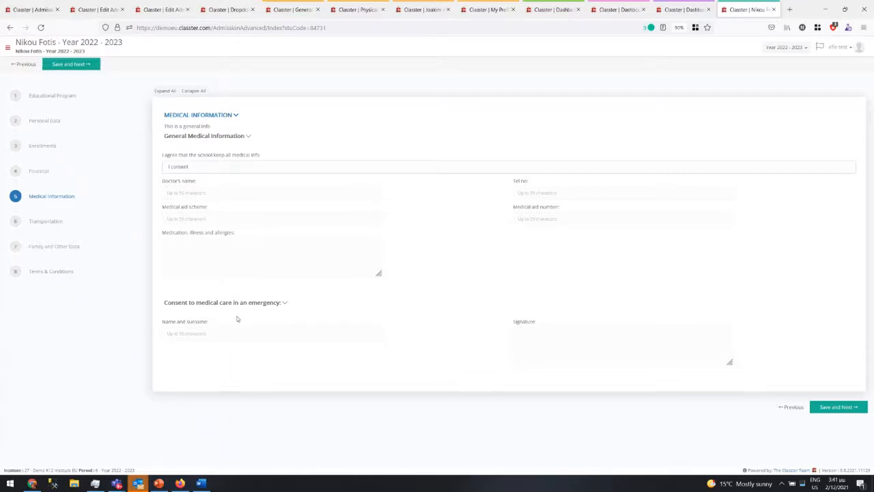
pyautogui.click(19, 12)
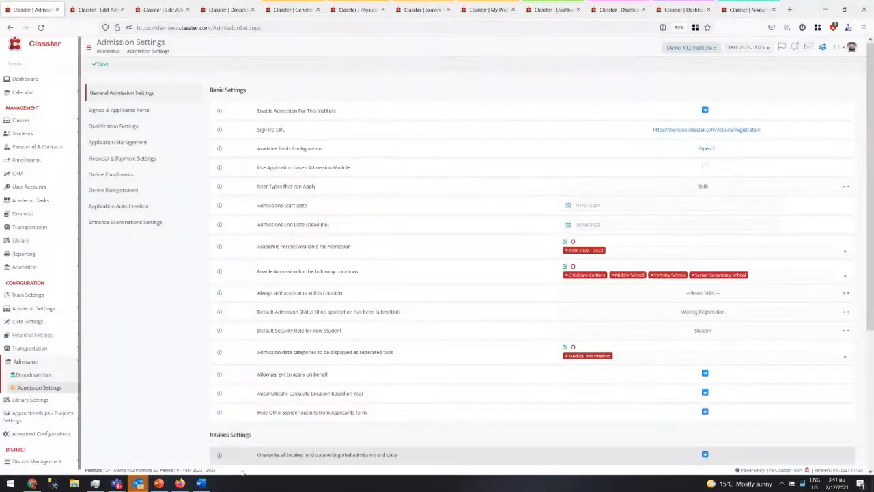
# - Bold the 'New features supported in Admission Module (10 min)' bullet on the What's new slide
pyautogui.click(159, 483)
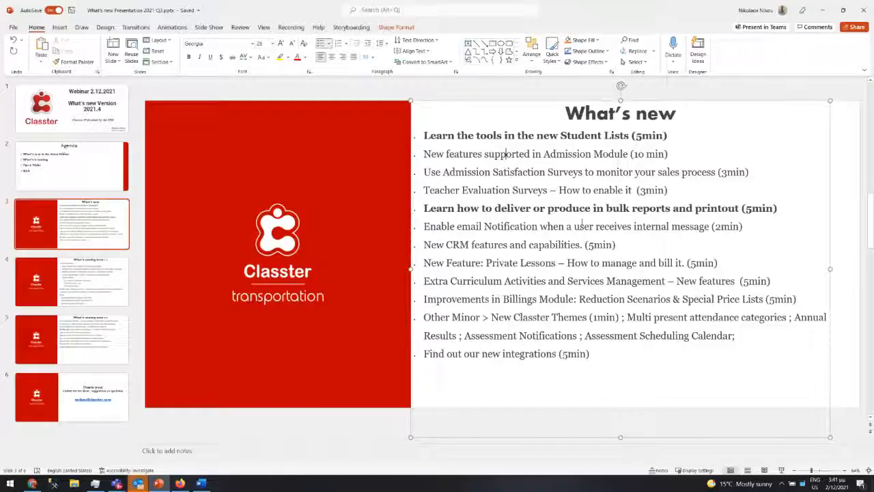
pyautogui.moveTo(423, 154); pyautogui.dragTo(694, 153)
pyautogui.hotkey('ctrl', 'b')
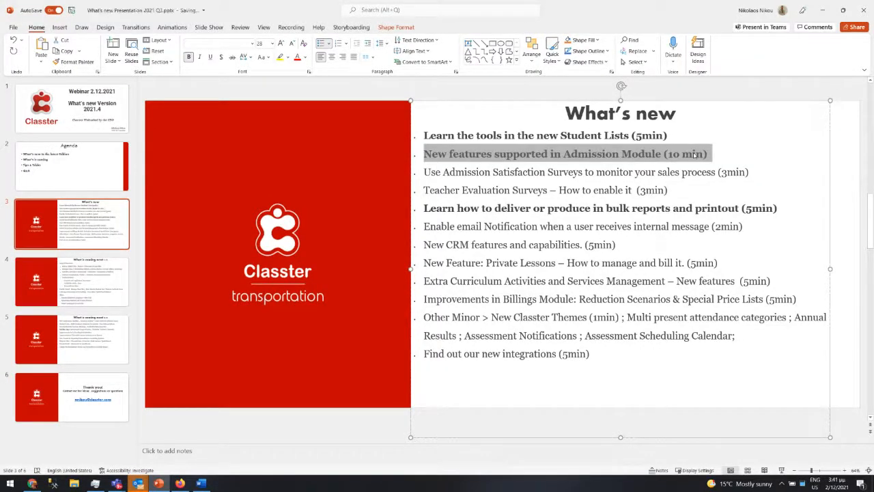
pyautogui.click(545, 172)
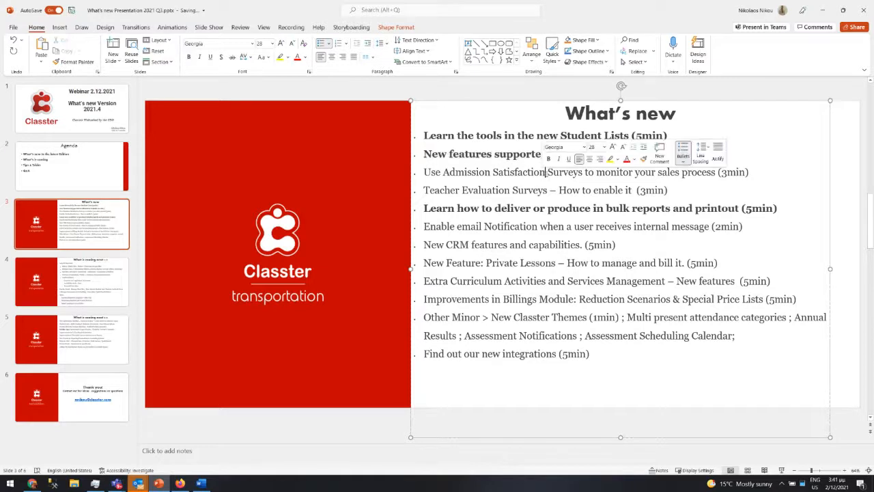
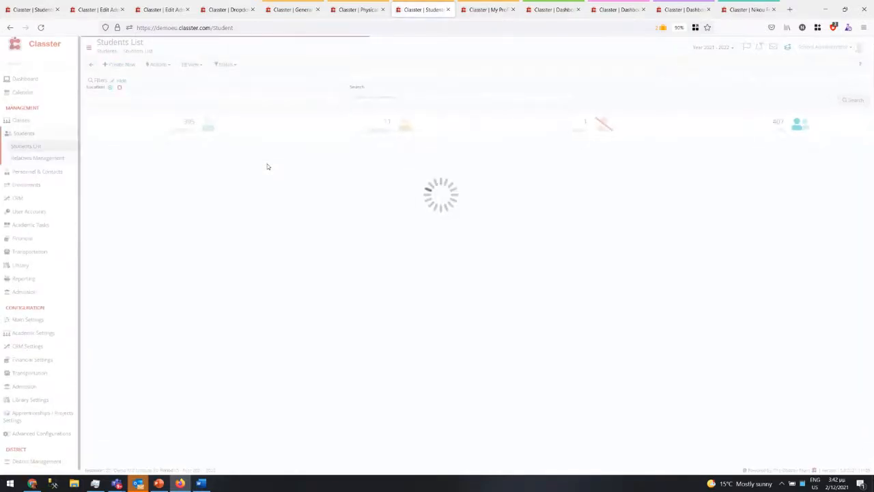
# - Show the family's three students in grid view by surname search, and start assigning a survey to the second
pyautogui.click(190, 64)
pyautogui.click(188, 92)
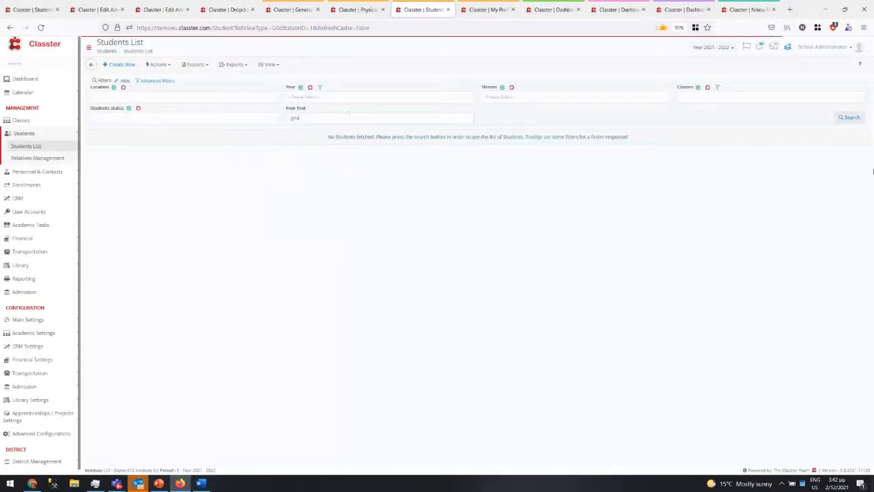
pyautogui.click(851, 118)
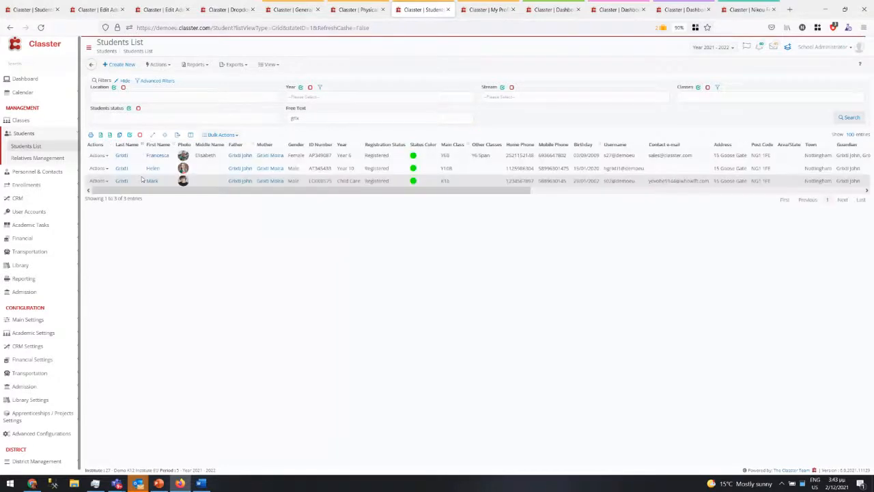
pyautogui.click(97, 167)
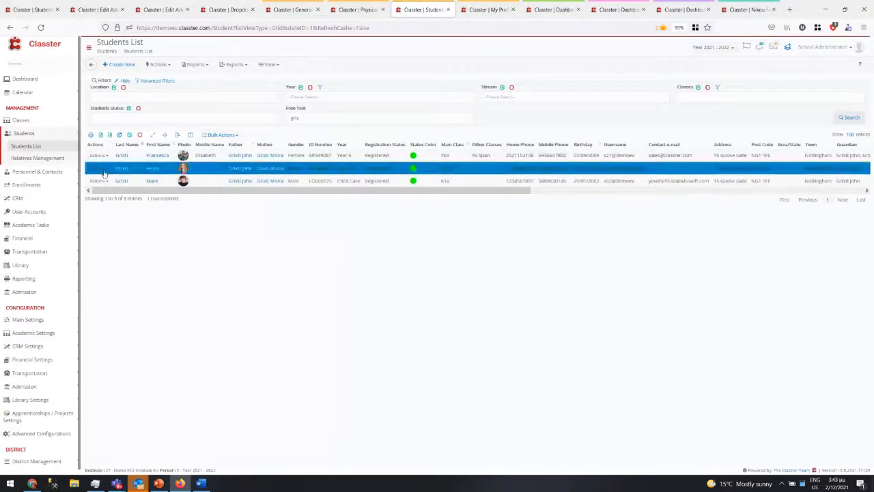
pyautogui.click(113, 370)
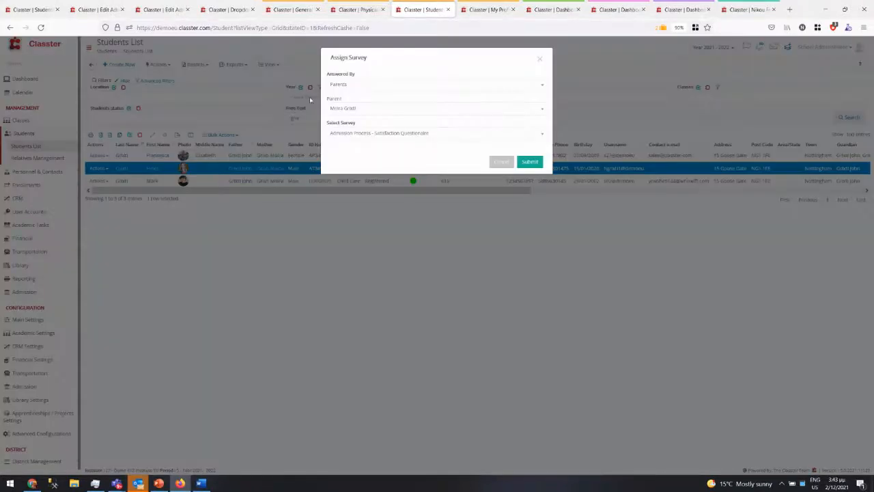
# - Assign the Admission Process - Satisfaction Questionnaire to the student's mother as the parent respondent
pyautogui.click(345, 86)
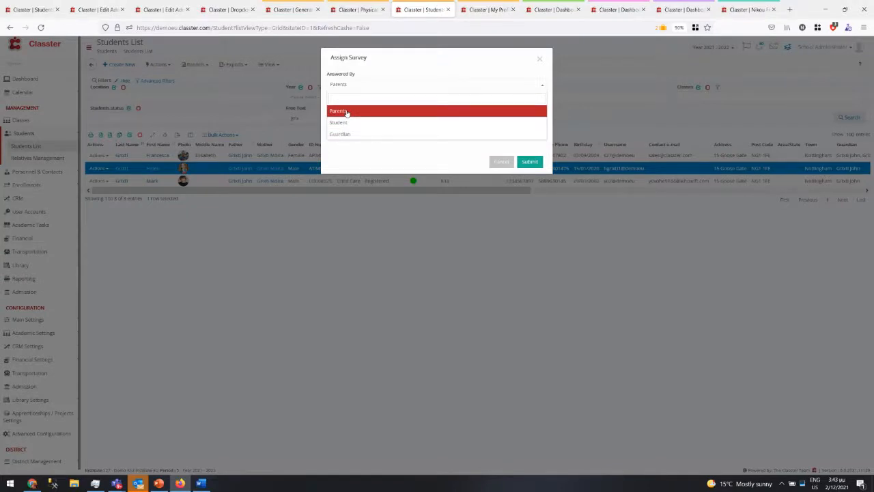
pyautogui.click(347, 113)
pyautogui.click(357, 109)
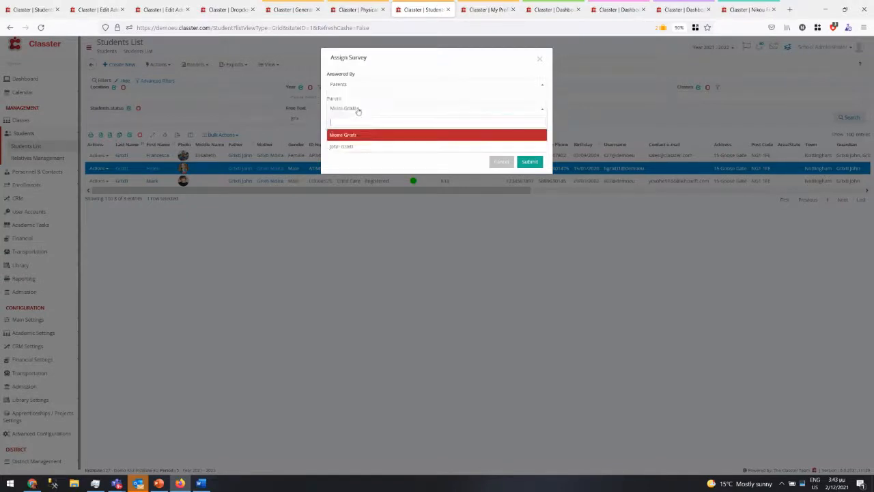
pyautogui.click(357, 110)
pyautogui.click(348, 135)
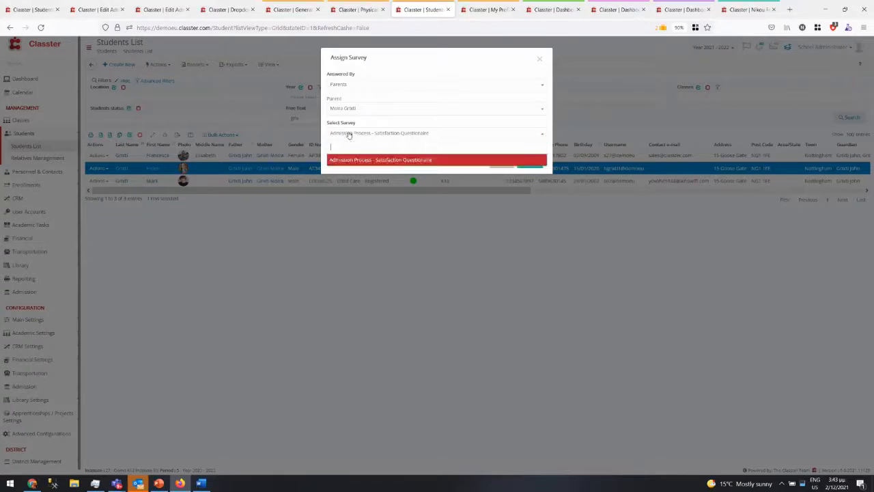
pyautogui.click(348, 135)
pyautogui.click(531, 162)
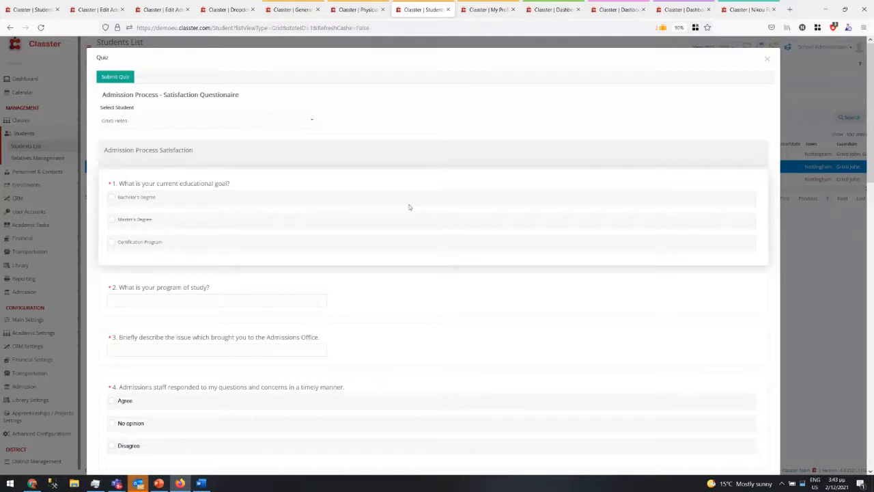
# - Answer Bachelor's Degree for the first question and enter 'sds' and 'sdf' for questions 2 and 3
pyautogui.click(112, 198)
pyautogui.click(121, 305)
pyautogui.write('sds')
pyautogui.click(134, 351)
pyautogui.write('sdf')
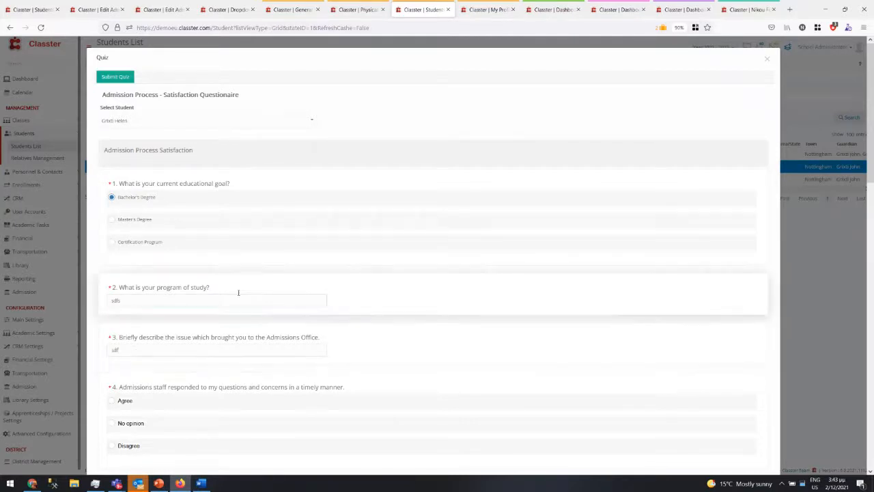
# - Look through the rest of the questionnaire, then close it to return to the Students List
pyautogui.scroll(-4, 274, 348)
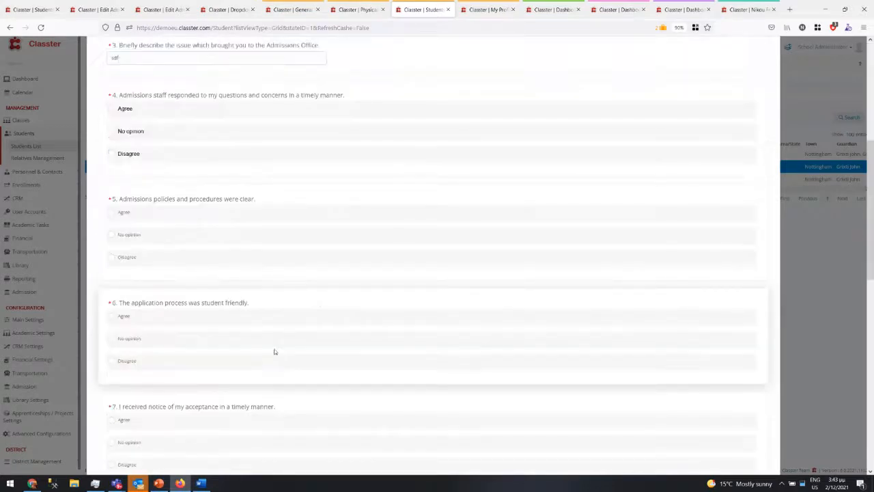
pyautogui.scroll(-6, 274, 347)
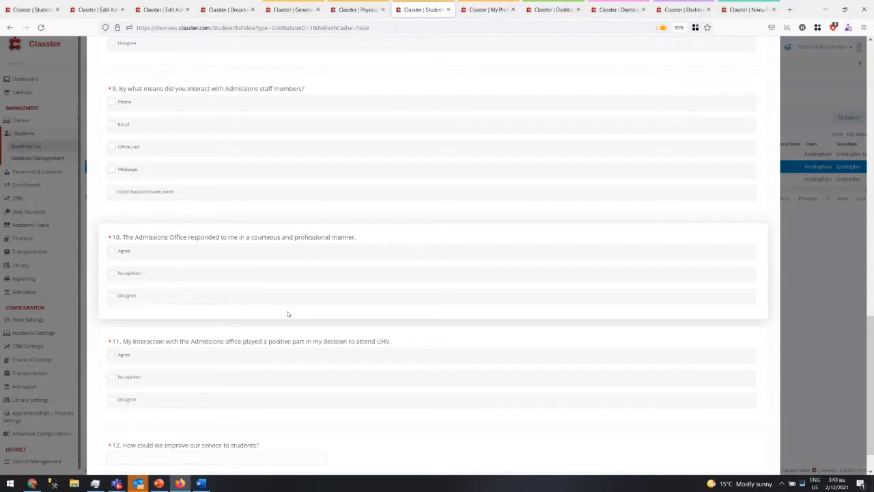
pyautogui.scroll(-1, 633, 373)
pyautogui.scroll(5, 718, 119)
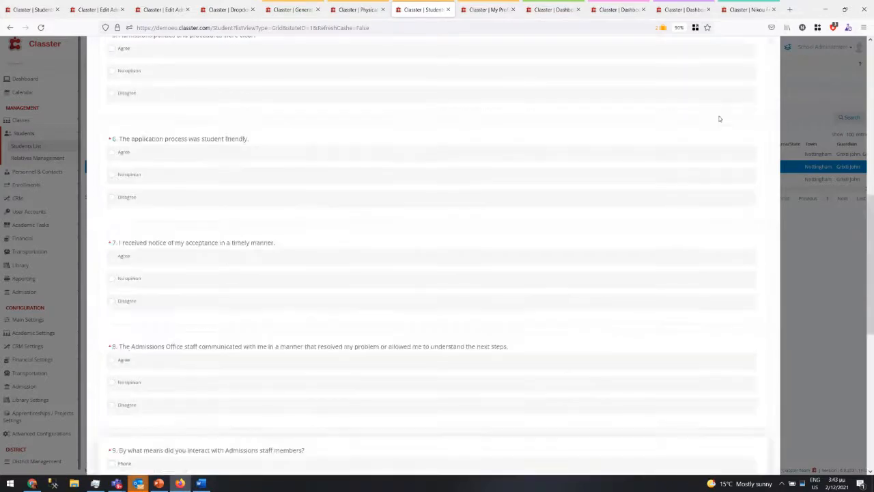
pyautogui.scroll(5, 724, 109)
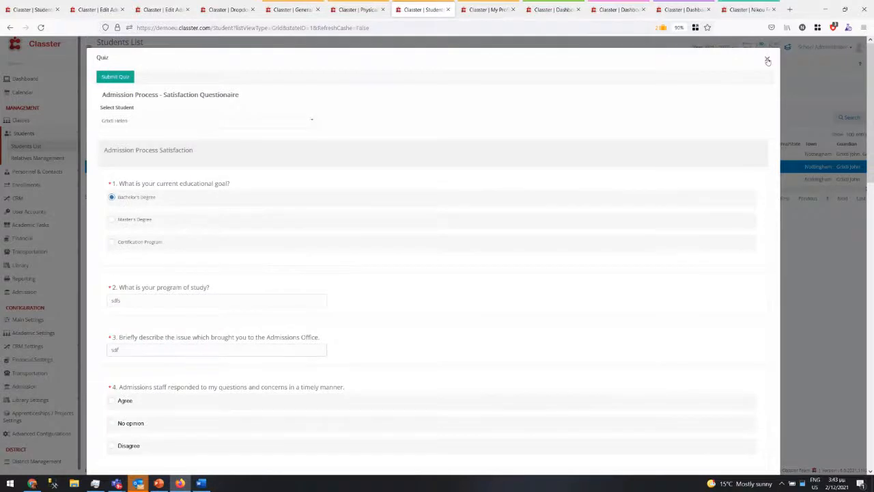
pyautogui.click(768, 61)
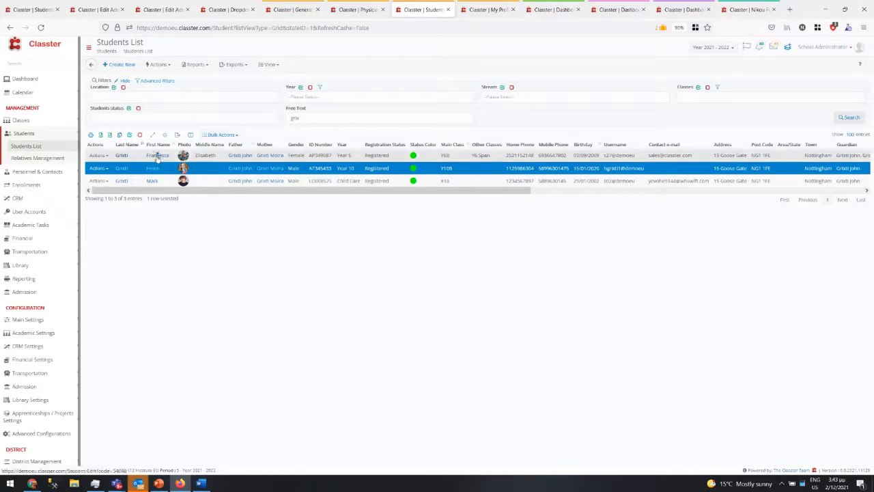
# - Open the first student's record on the Admission Data tab, where the satisfaction questionnaire is listed
pyautogui.click(157, 156)
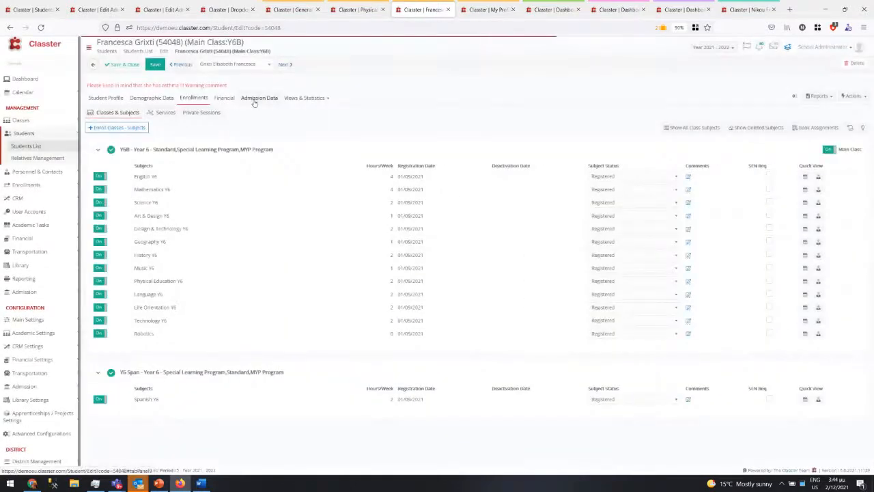
pyautogui.click(251, 99)
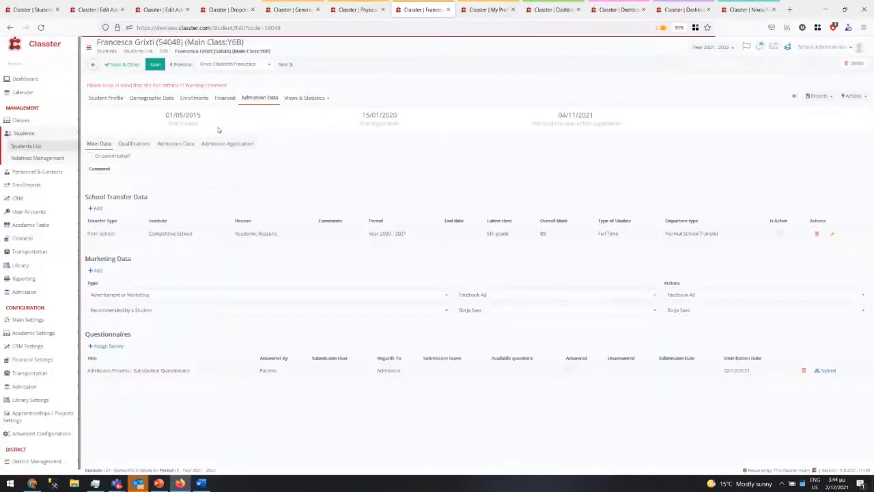
pyautogui.moveTo(103, 372); pyautogui.dragTo(181, 341)
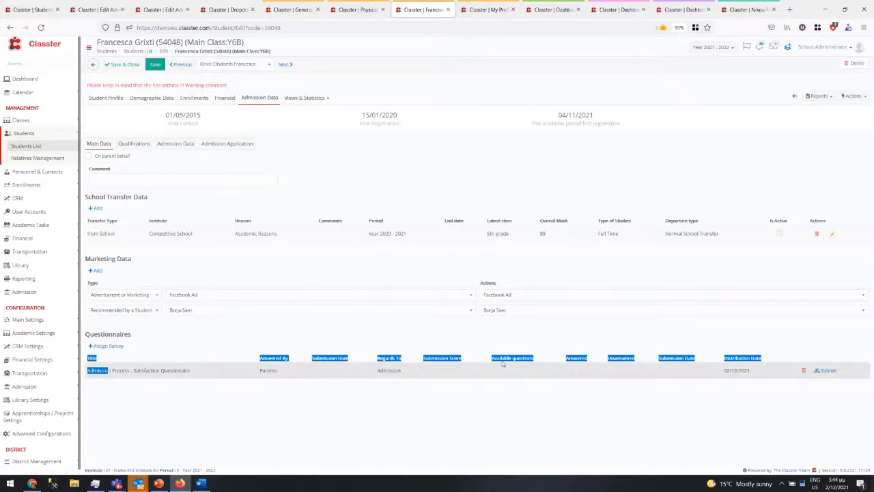
# - Check Assign Survey with Parents and the satisfaction questionnaire selected, then cancel without assigning
pyautogui.click(109, 346)
pyautogui.click(355, 86)
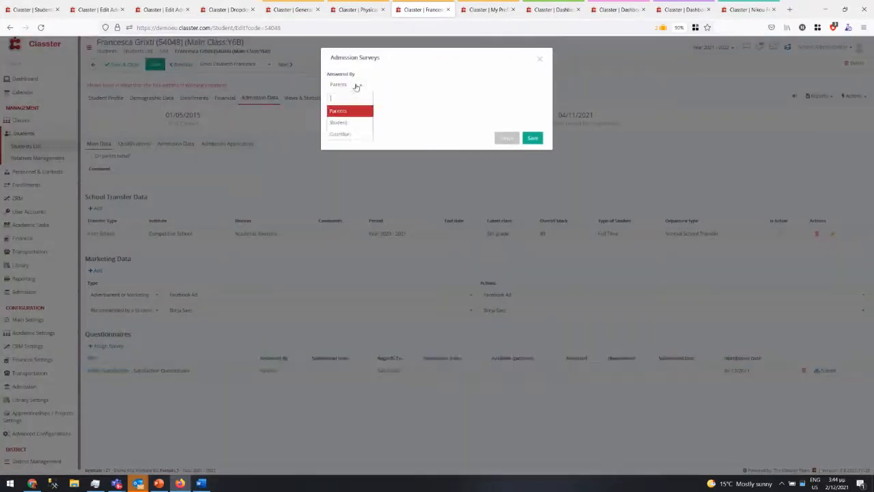
pyautogui.click(355, 86)
pyautogui.click(355, 86)
pyautogui.click(355, 87)
pyautogui.click(341, 114)
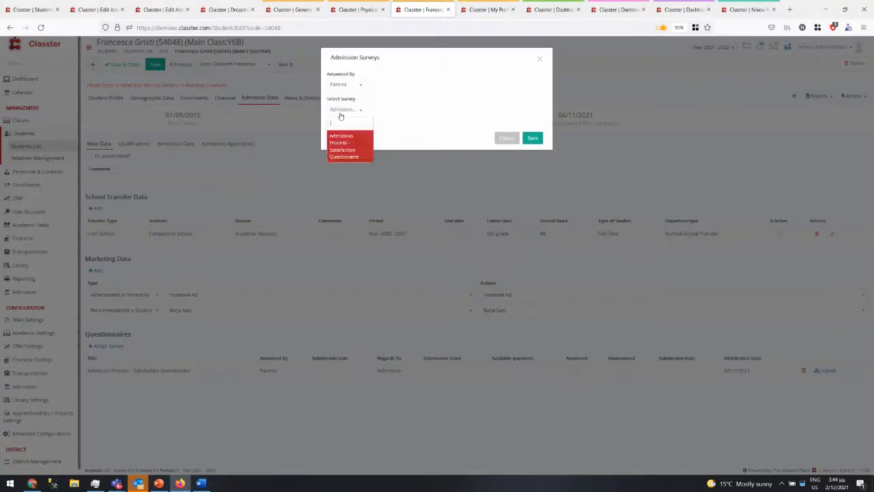
pyautogui.click(341, 114)
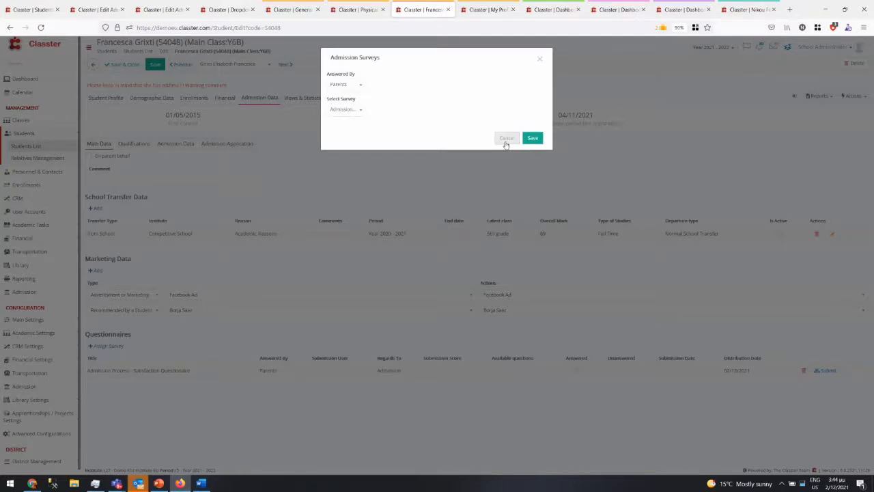
pyautogui.click(506, 139)
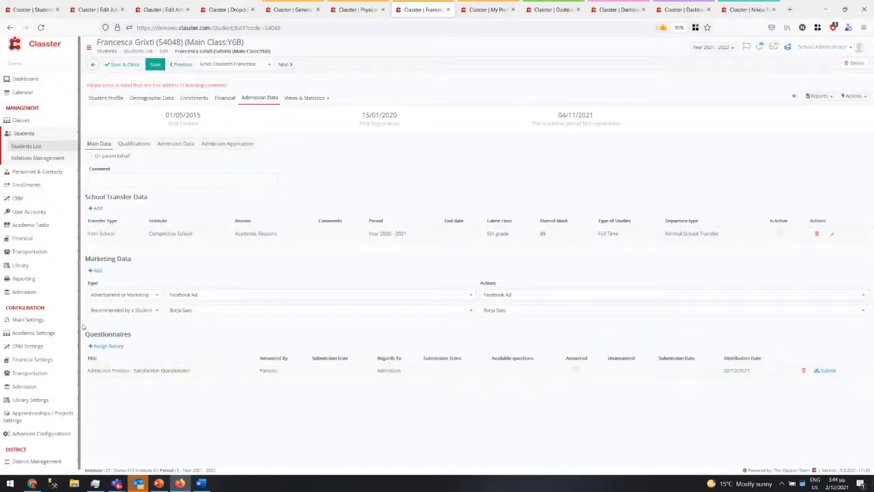
# - In Quiz Settings, review the admission survey questionnaire and default respondents without changing them
pyautogui.click(41, 333)
pyautogui.click(34, 374)
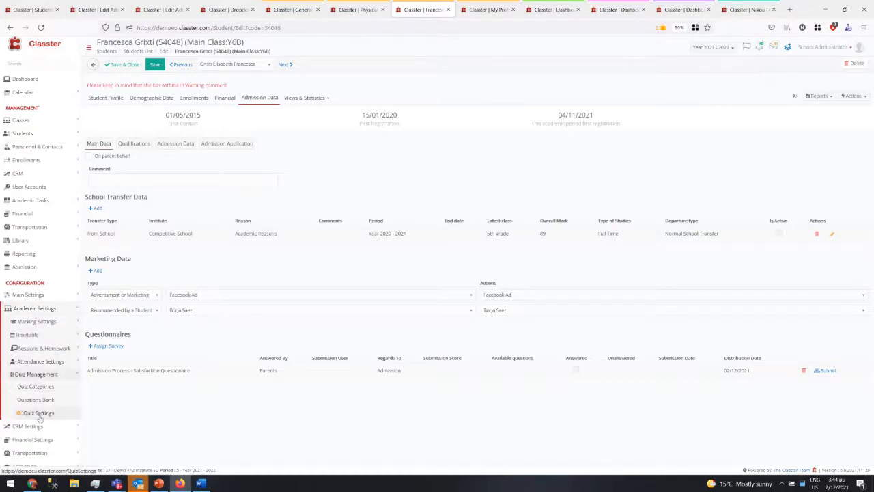
pyautogui.click(39, 413)
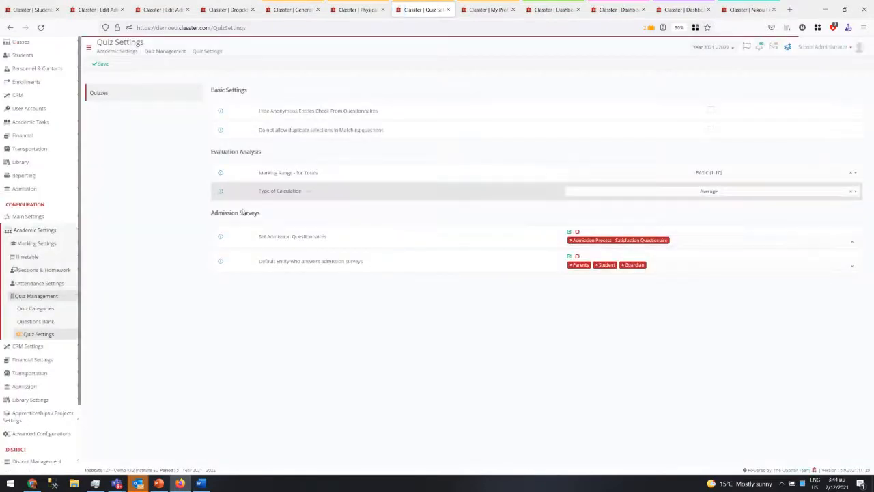
pyautogui.moveTo(243, 239); pyautogui.dragTo(503, 234)
pyautogui.click(700, 241)
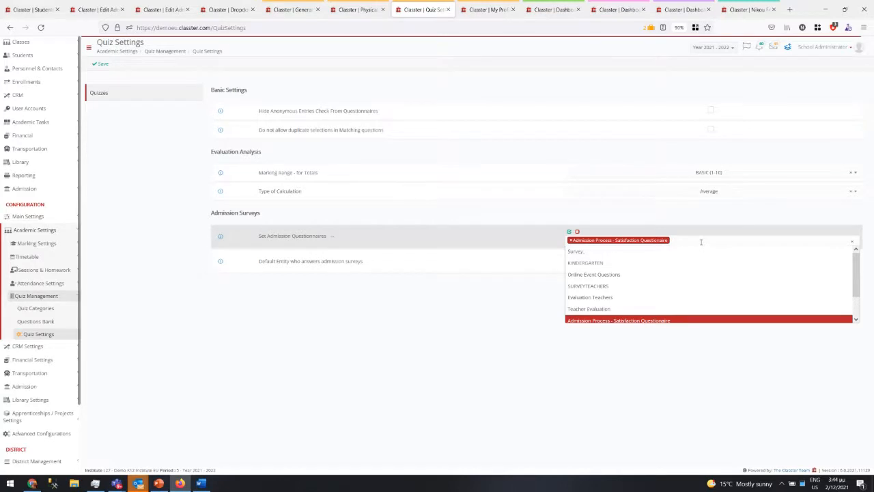
pyautogui.click(700, 241)
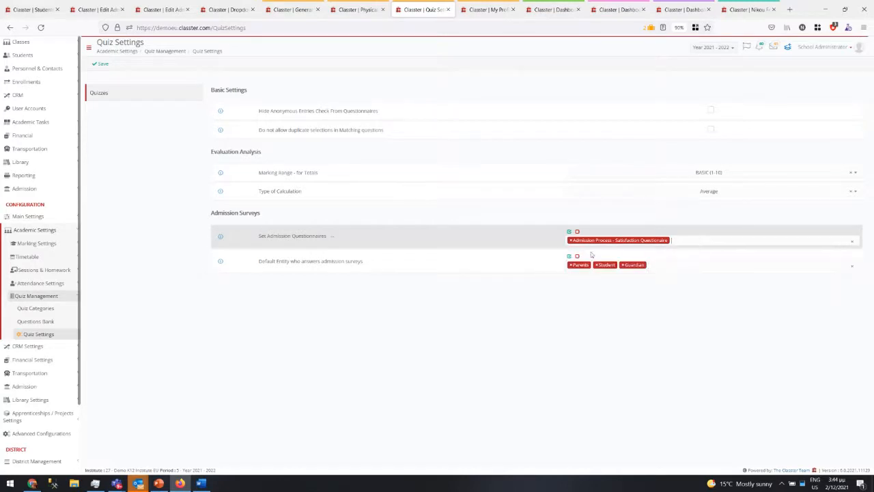
pyautogui.moveTo(295, 260); pyautogui.dragTo(523, 264)
pyautogui.click(681, 267)
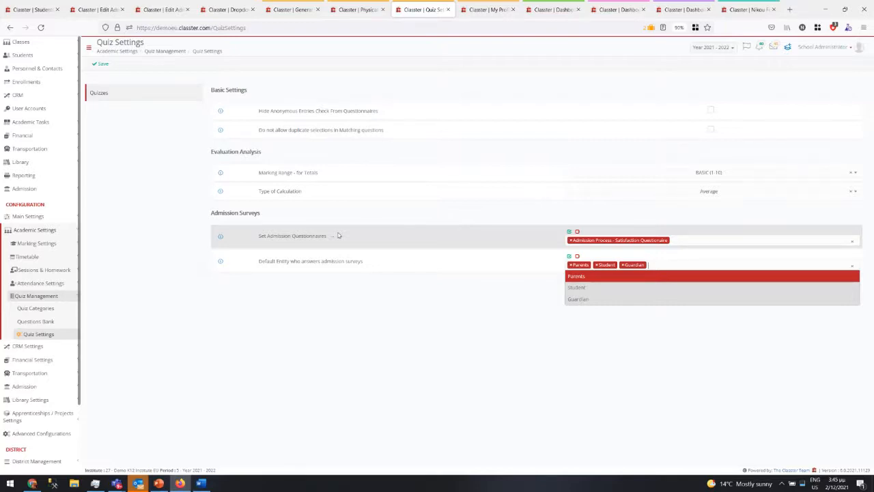
pyautogui.moveTo(258, 172); pyautogui.dragTo(318, 172)
# - Keep Evaluation Analysis marking range at BASIC (1-10) and calculation type at Average
pyautogui.click(737, 172)
pyautogui.click(737, 173)
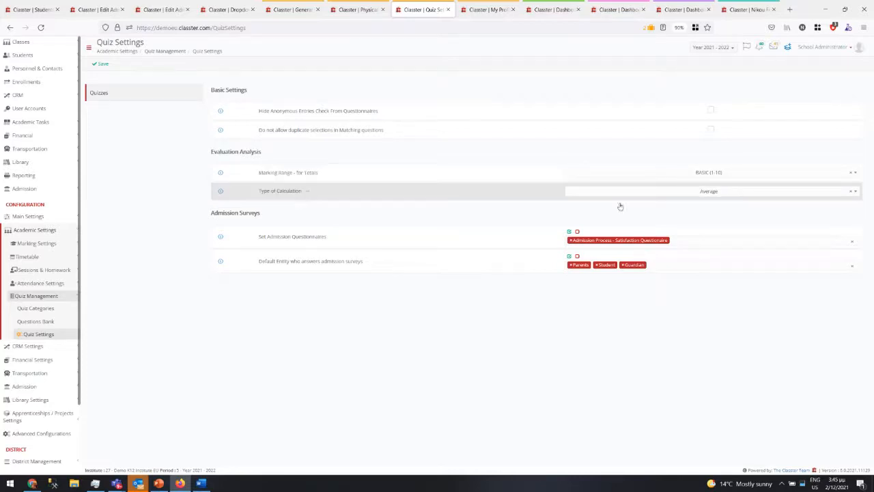
pyautogui.click(679, 192)
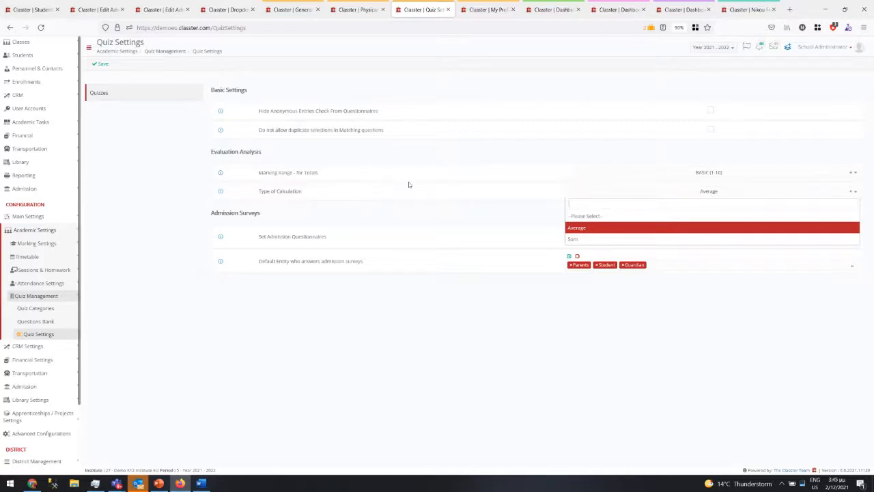
pyautogui.click(139, 165)
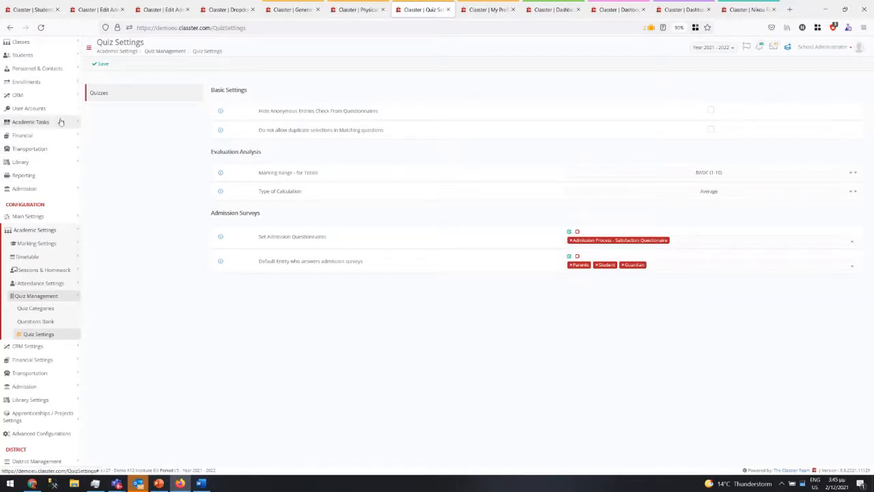
# - List all Survey-type quizzes under Academic Tasks > Quizzes
pyautogui.click(36, 121)
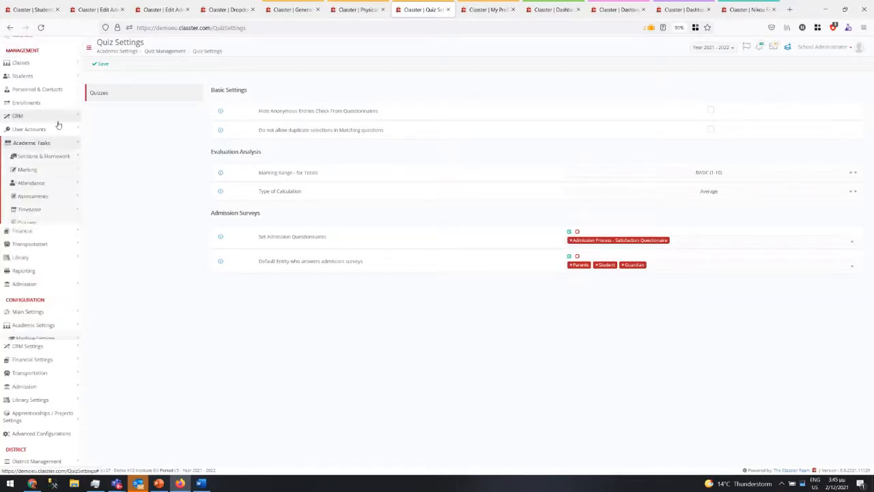
pyautogui.click(45, 198)
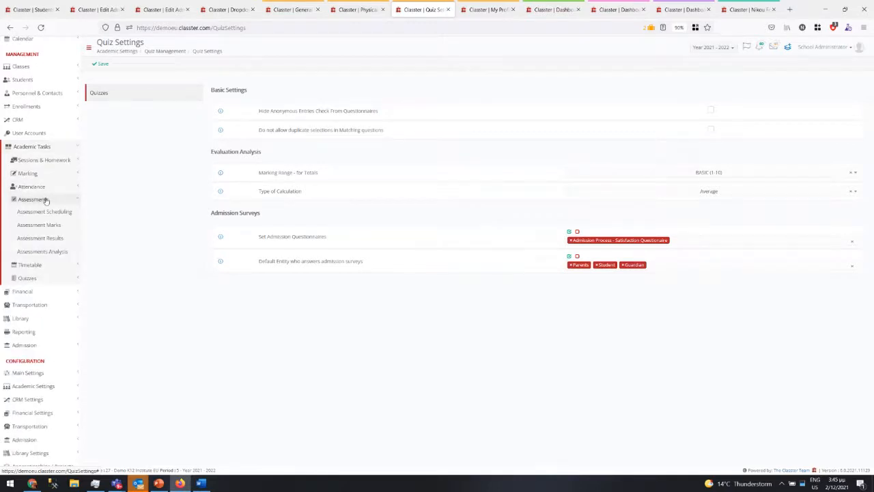
pyautogui.click(45, 199)
pyautogui.click(28, 225)
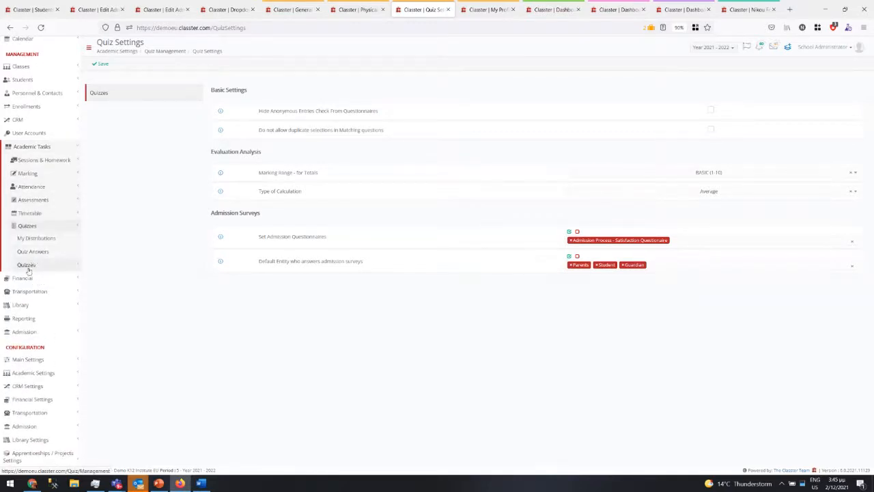
pyautogui.click(27, 266)
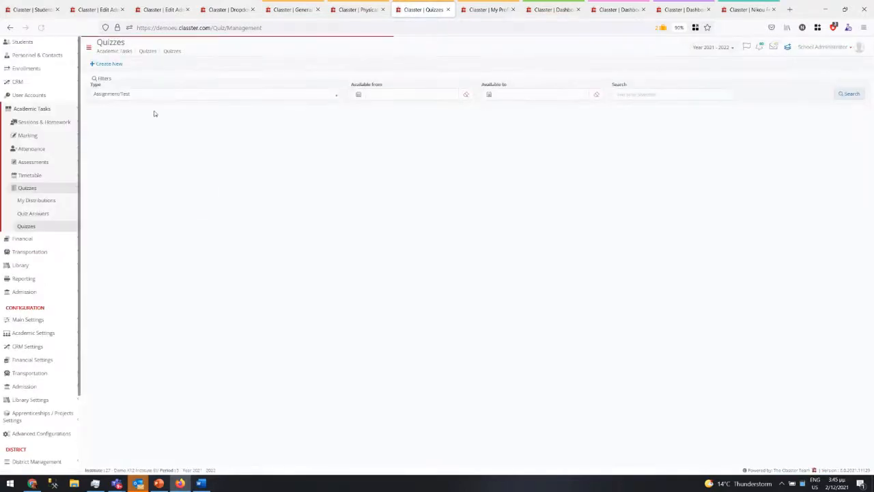
pyautogui.click(148, 95)
pyautogui.click(203, 130)
pyautogui.click(856, 100)
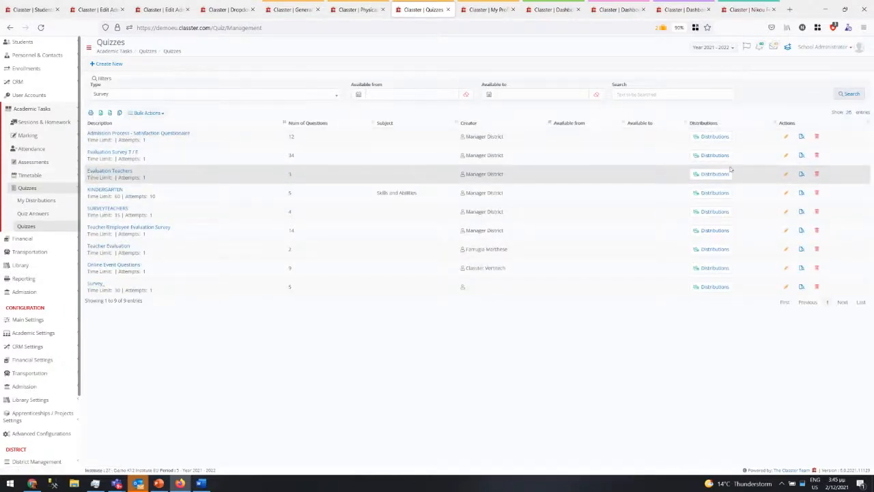
# - Uncheck 'Used in Employees evaluation' on Evaluation Teachers and Save & Close
pyautogui.click(801, 176)
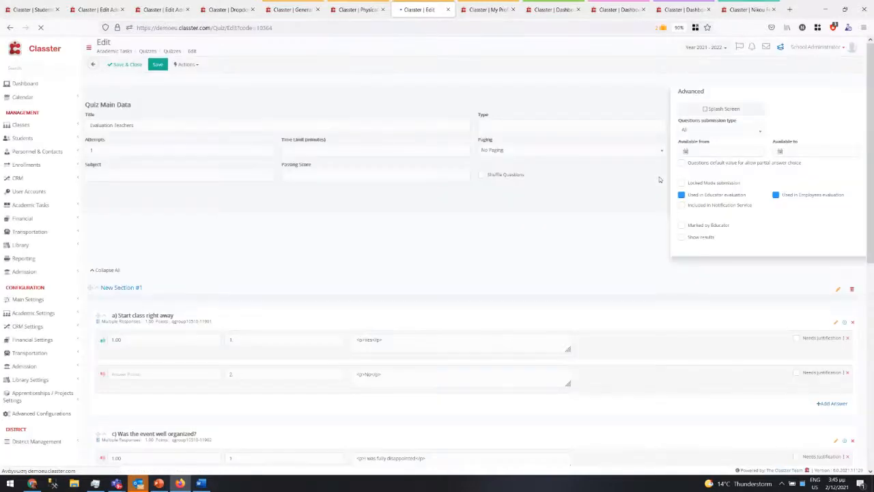
pyautogui.moveTo(712, 189); pyautogui.dragTo(746, 189)
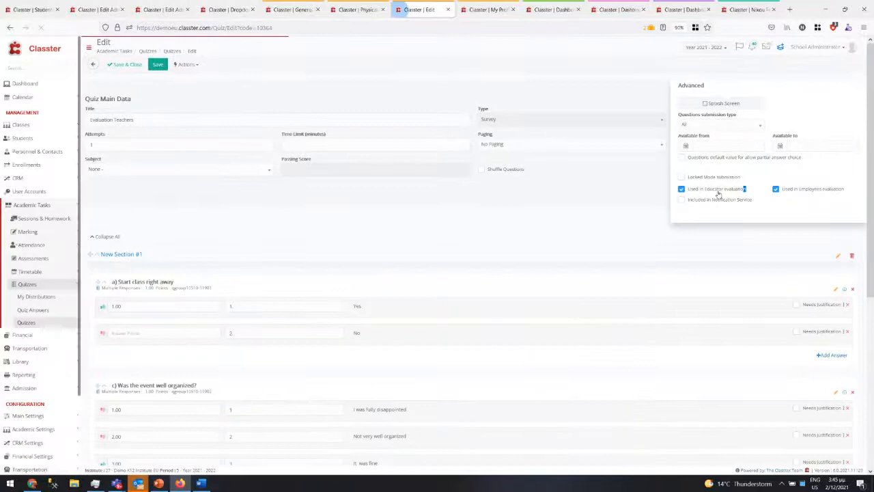
pyautogui.click(804, 190)
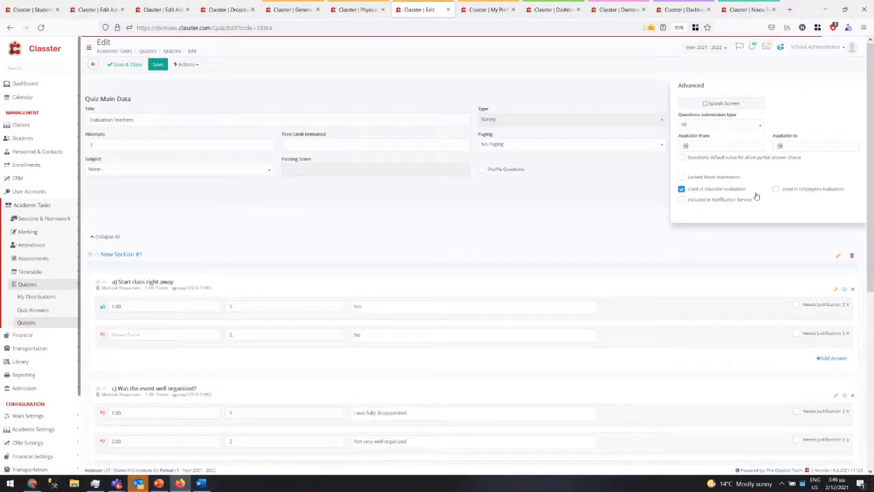
pyautogui.click(131, 64)
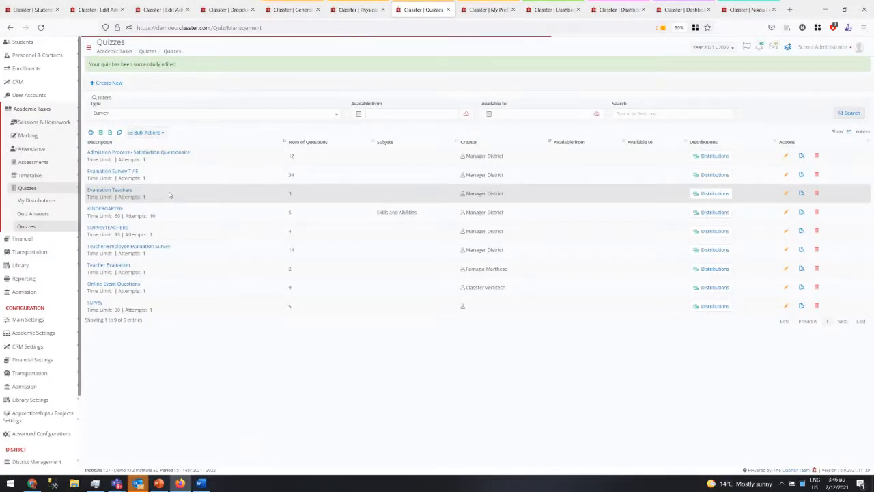
# - Draft a new Evaluation Teachers distribution to specific Employees, regarding Educators
pyautogui.click(720, 194)
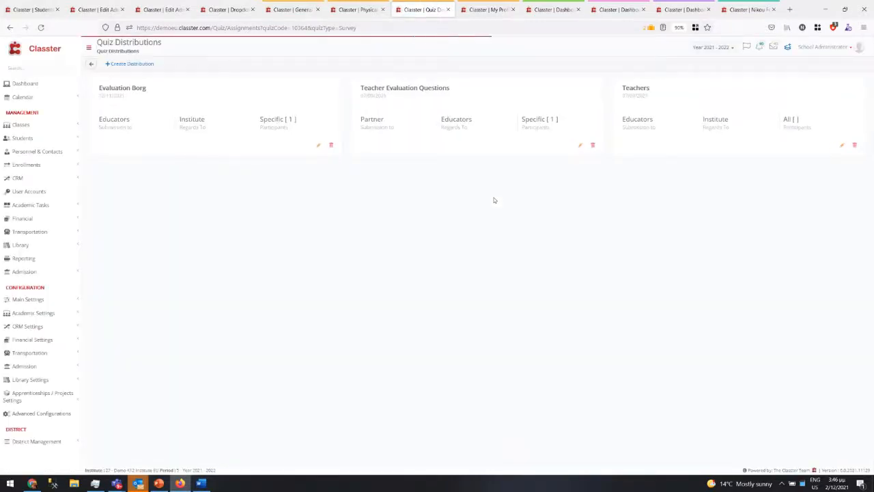
pyautogui.click(129, 63)
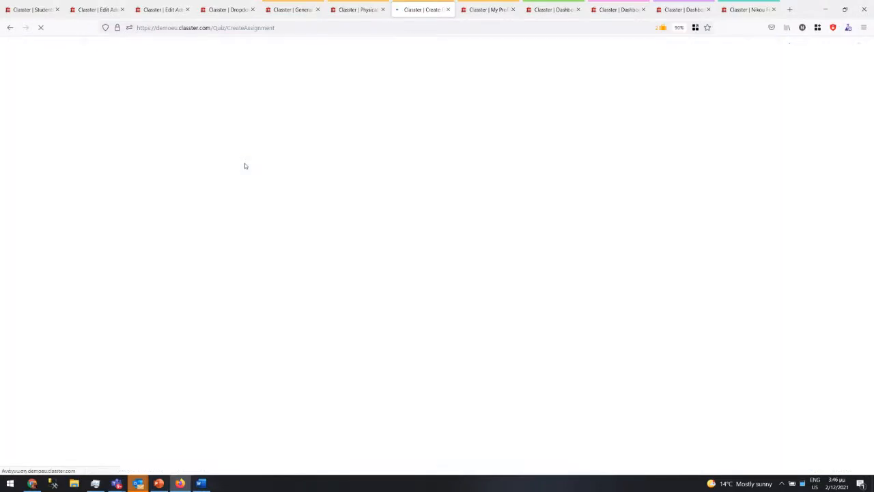
pyautogui.click(156, 179)
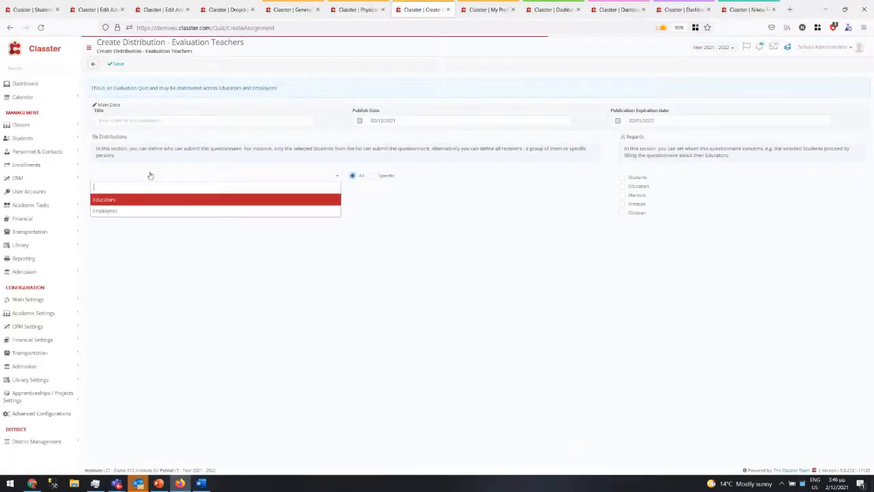
pyautogui.click(109, 209)
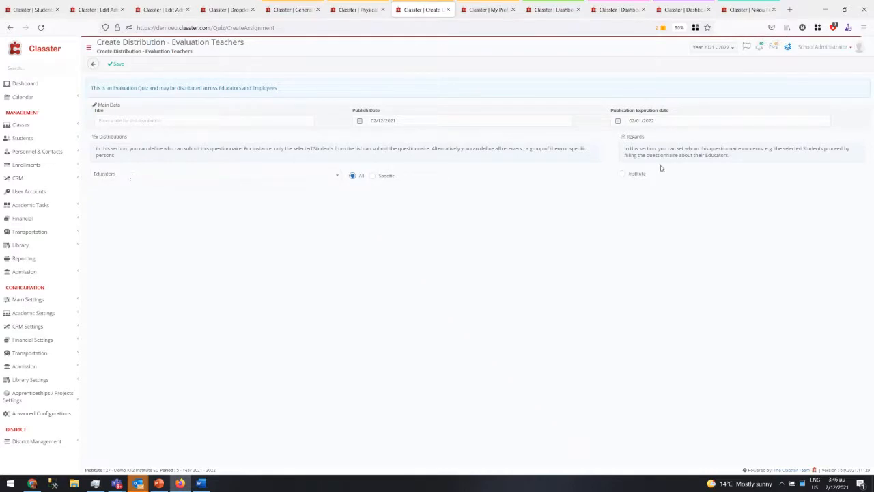
pyautogui.click(198, 179)
pyautogui.click(130, 209)
pyautogui.click(622, 174)
pyautogui.click(372, 175)
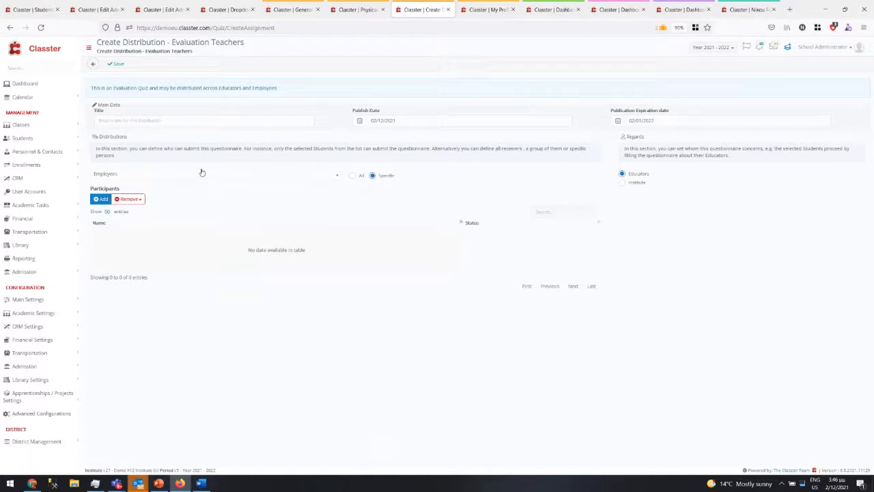
# - Open the Quiz Answers page under Academic Tasks > Quizzes
pyautogui.click(60, 207)
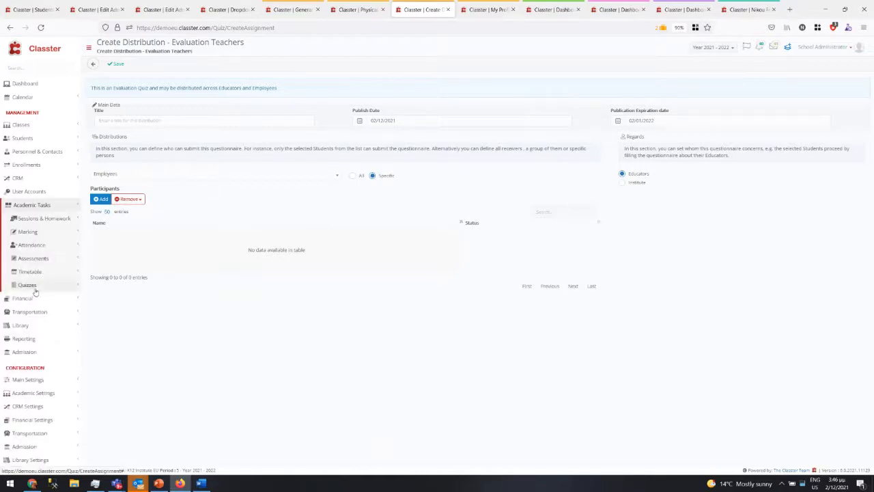
pyautogui.click(33, 287)
pyautogui.click(33, 310)
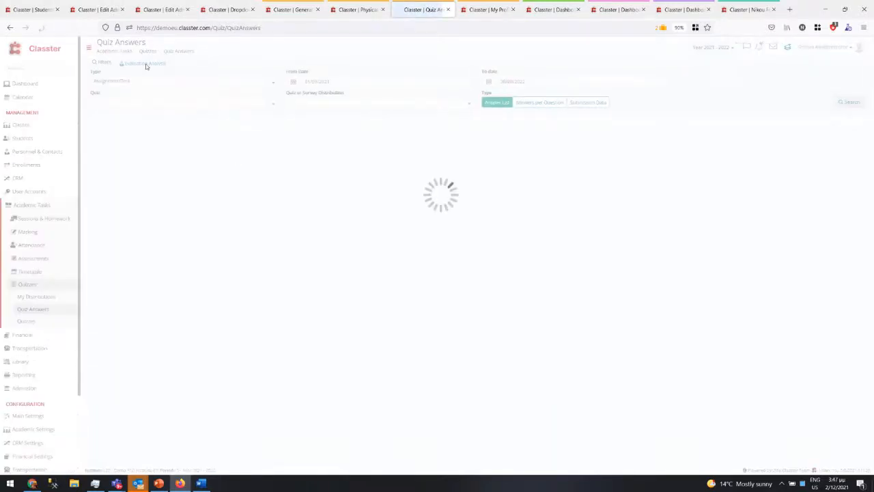
# - Show Evaluation Analysis results for educators and open one educator's score distributions
pyautogui.click(145, 65)
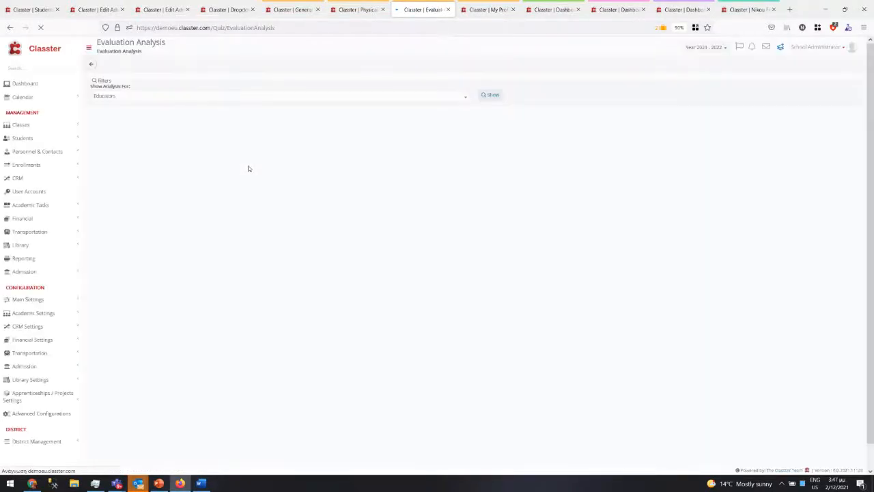
pyautogui.click(492, 94)
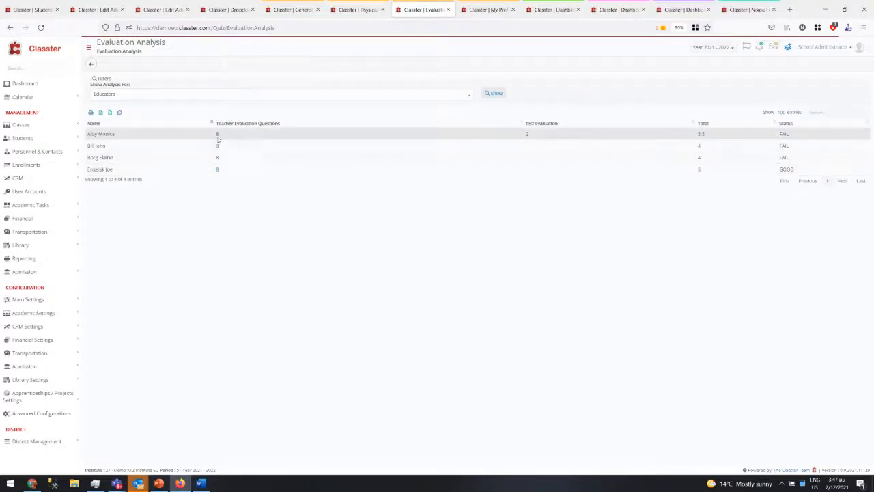
pyautogui.click(218, 138)
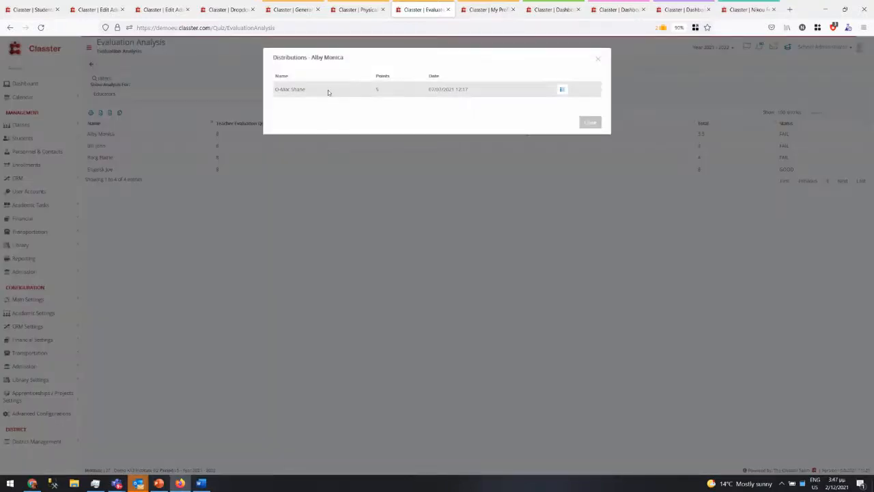
# - Preview a submitted response, close both dialogs, mark failing educators' rows, and return to PowerPoint
pyautogui.click(563, 89)
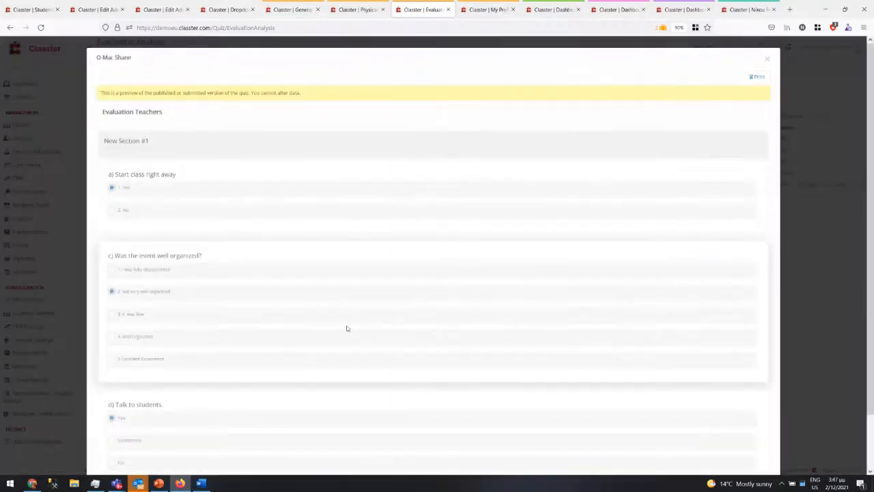
pyautogui.scroll(-2, 345, 325)
pyautogui.scroll(1, 447, 240)
pyautogui.scroll(1, 448, 240)
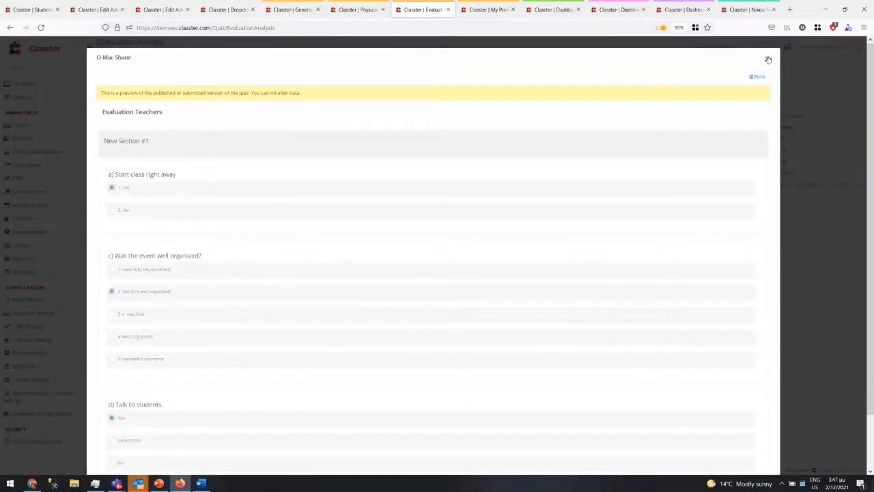
pyautogui.click(769, 57)
pyautogui.click(599, 59)
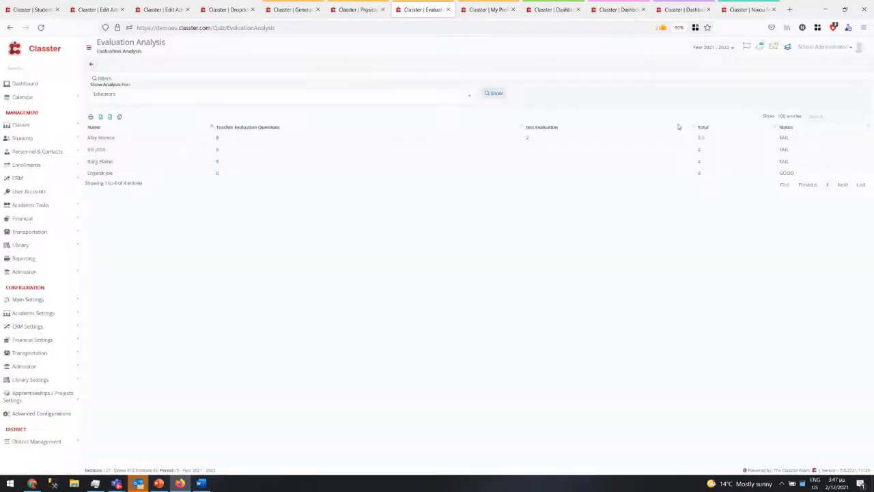
pyautogui.moveTo(778, 137); pyautogui.dragTo(729, 166)
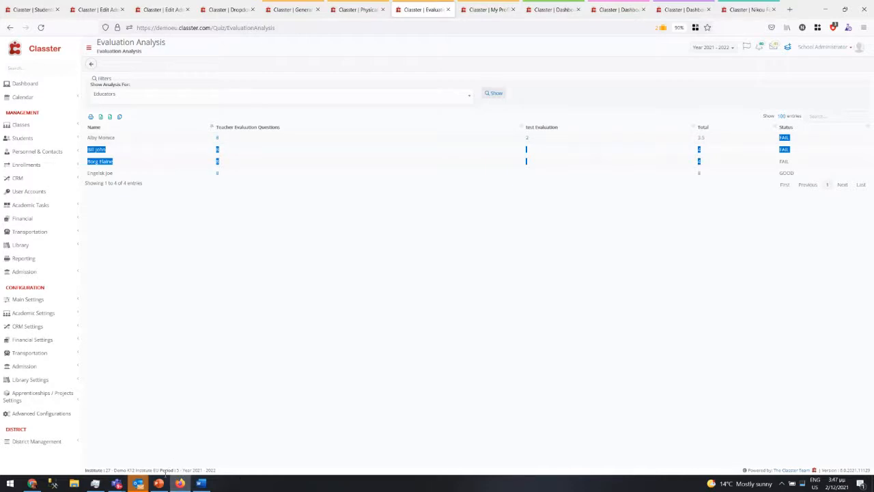
pyautogui.click(159, 483)
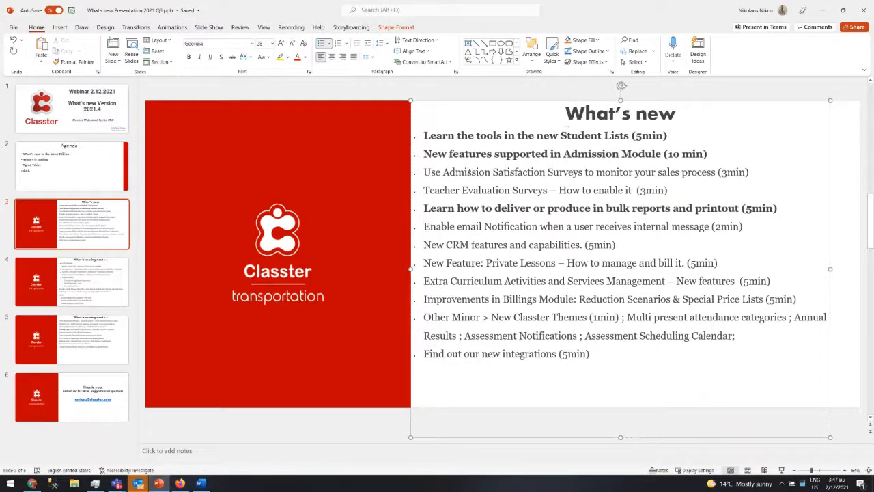
# - Bold the 'Use Admission Satisfaction Surveys' and 'Teacher Evaluation Surveys' lines on the What's new slide
pyautogui.moveTo(423, 172); pyautogui.dragTo(702, 208)
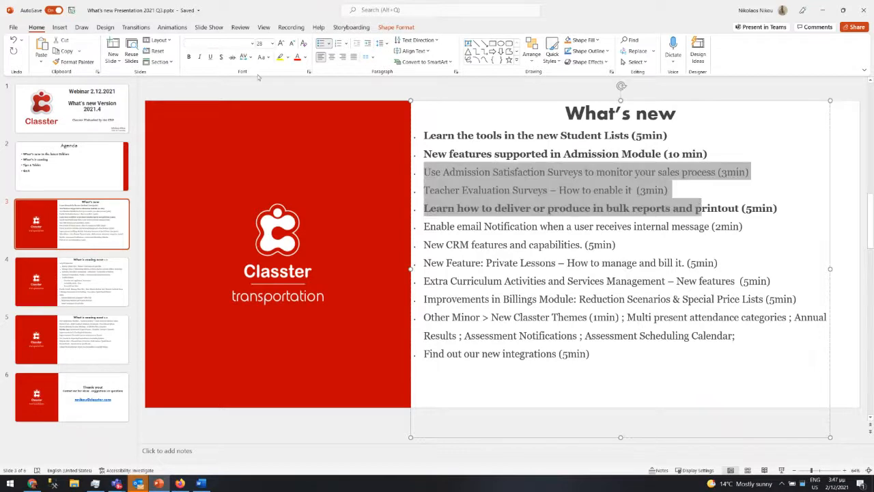
pyautogui.hotkey('ctrl', 'b')
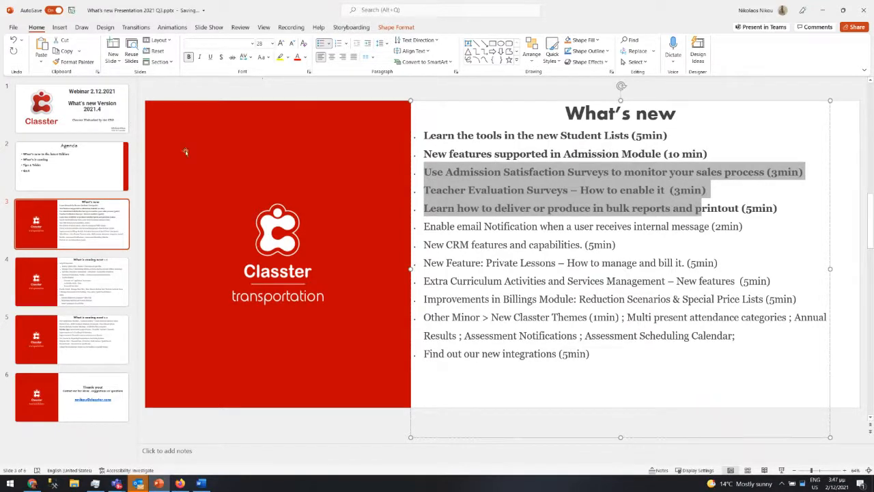
pyautogui.click(457, 215)
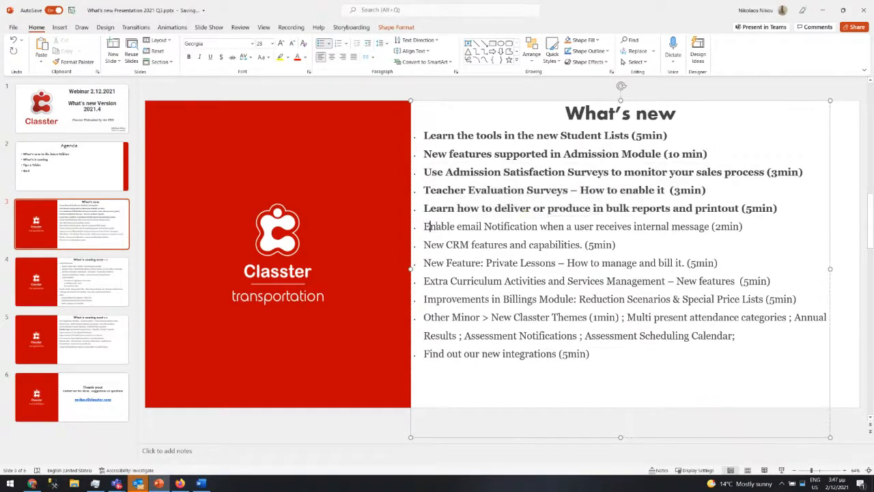
pyautogui.moveTo(424, 226); pyautogui.dragTo(633, 226)
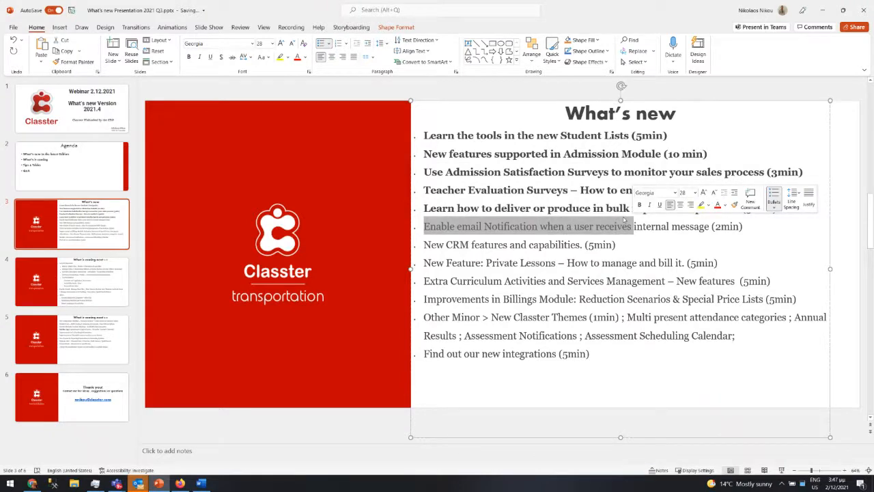
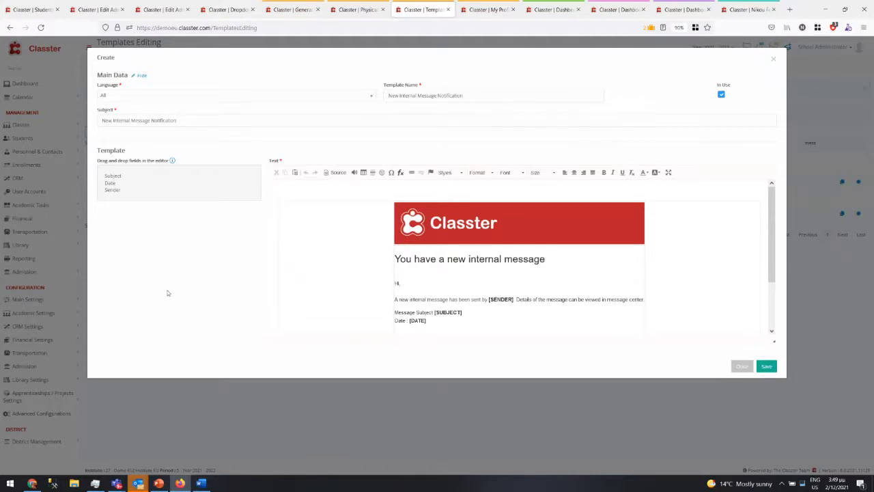
# - Close the Create template form to get back to the Templates Editing list
pyautogui.click(773, 60)
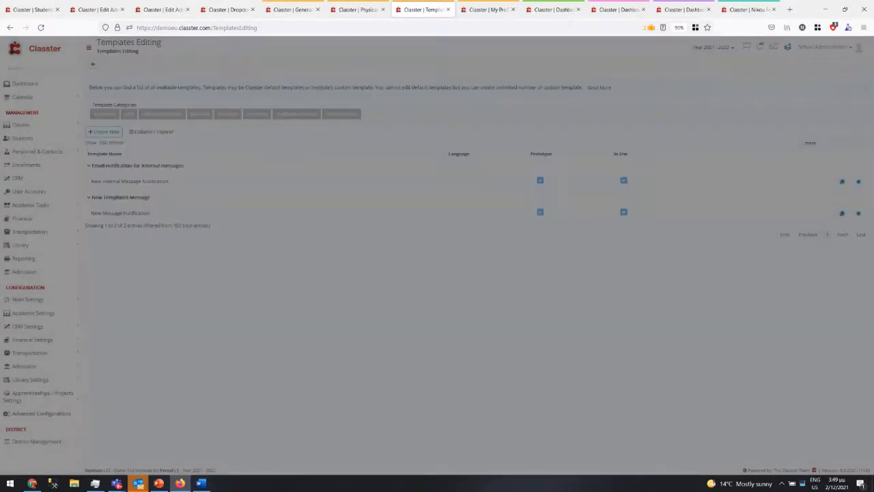
# - Bold the 'Enable email Notification…' agenda line on the PowerPoint slide
pyautogui.click(158, 482)
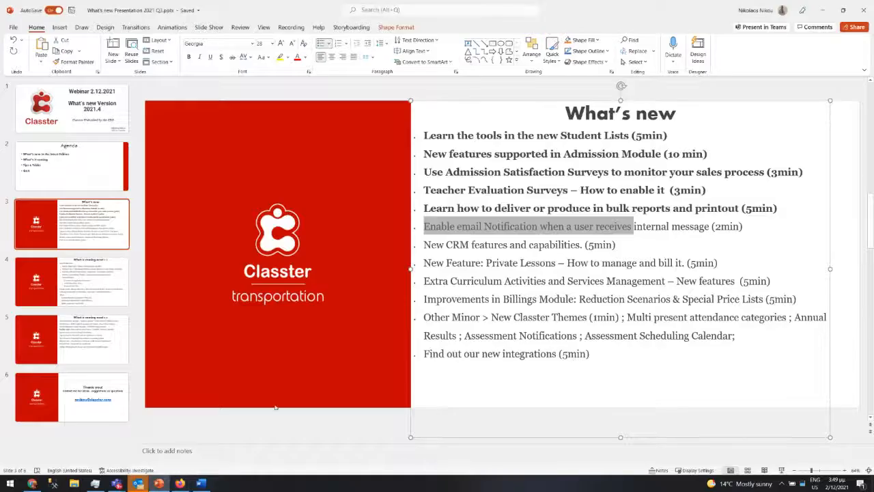
pyautogui.click(586, 209)
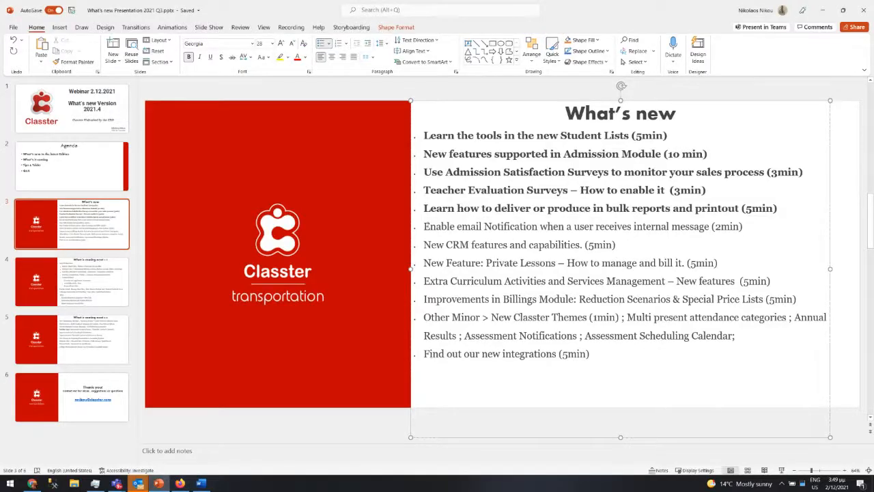
pyautogui.moveTo(426, 225); pyautogui.dragTo(746, 229)
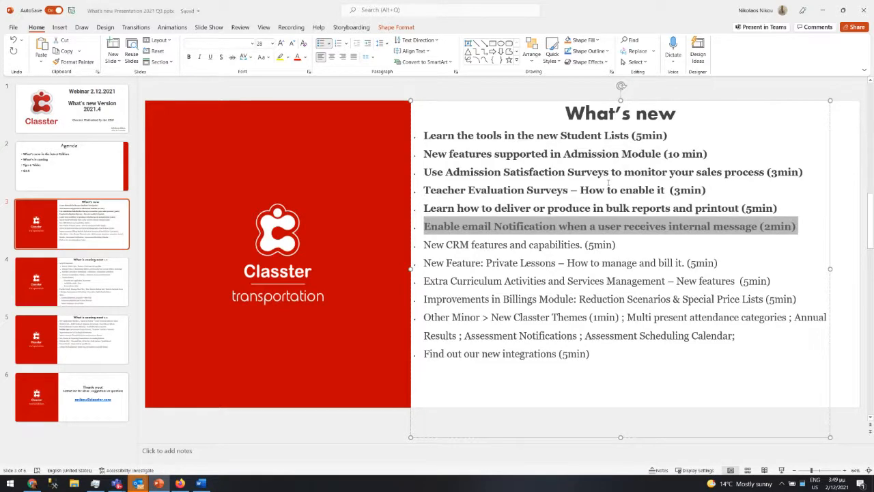
pyautogui.hotkey('ctrl', 'b')
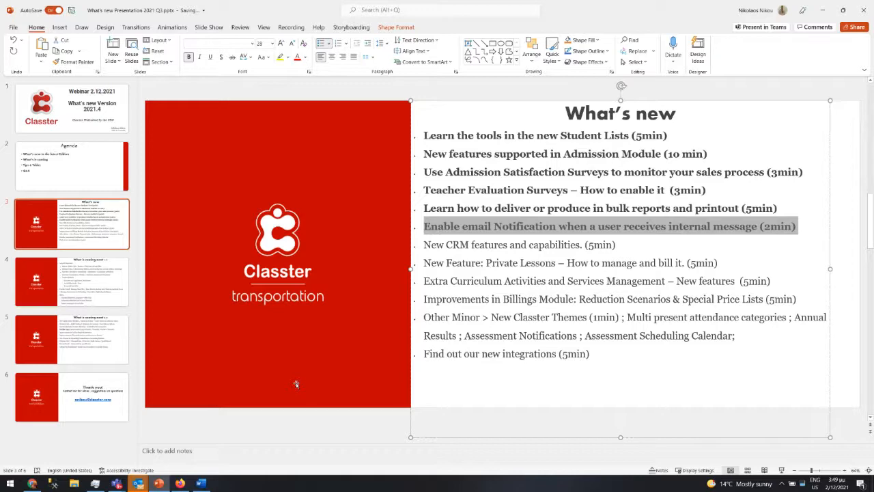
pyautogui.hotkey('alt', 'Tab')
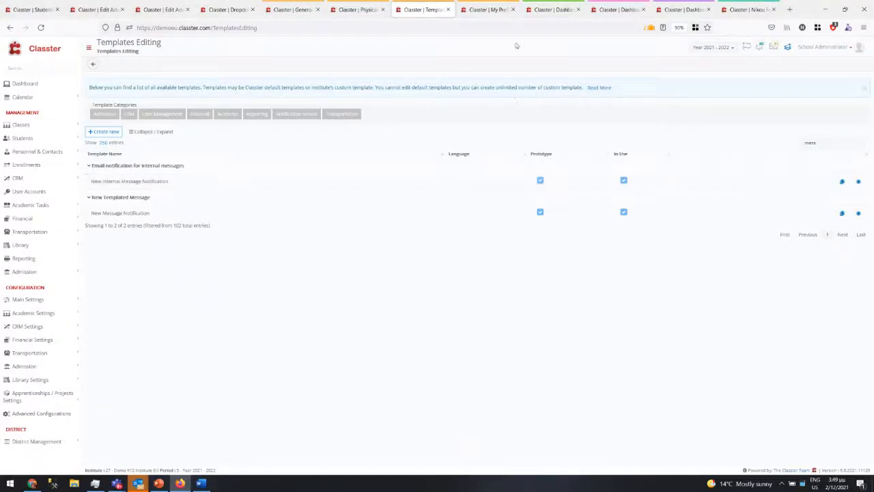
# - From the teacher's Dashboard in a maximized browser, open Remarks & Actions > Manage Entries
pyautogui.click(845, 8)
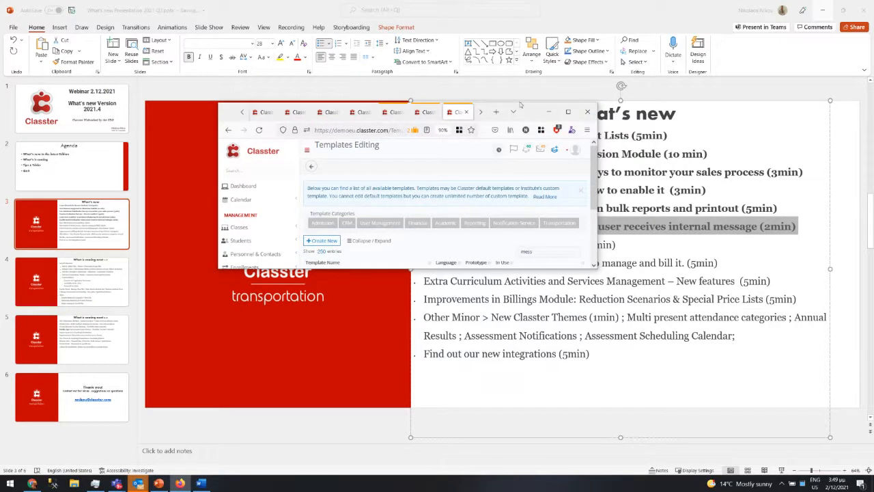
pyautogui.click(480, 112)
pyautogui.click(480, 112)
pyautogui.click(480, 112)
pyautogui.click(481, 112)
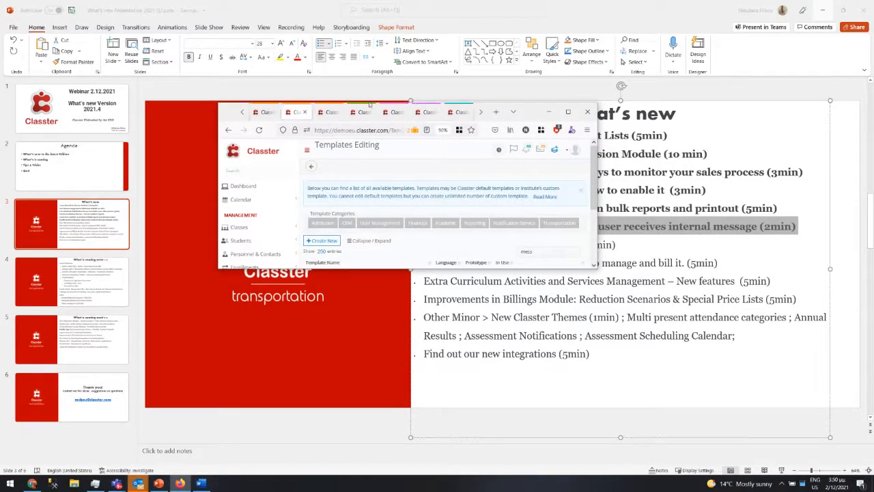
pyautogui.click(357, 113)
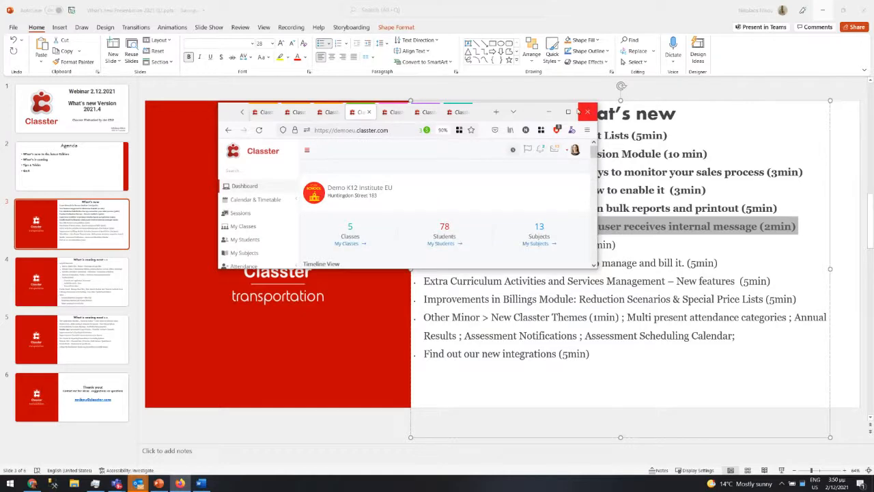
pyautogui.click(568, 112)
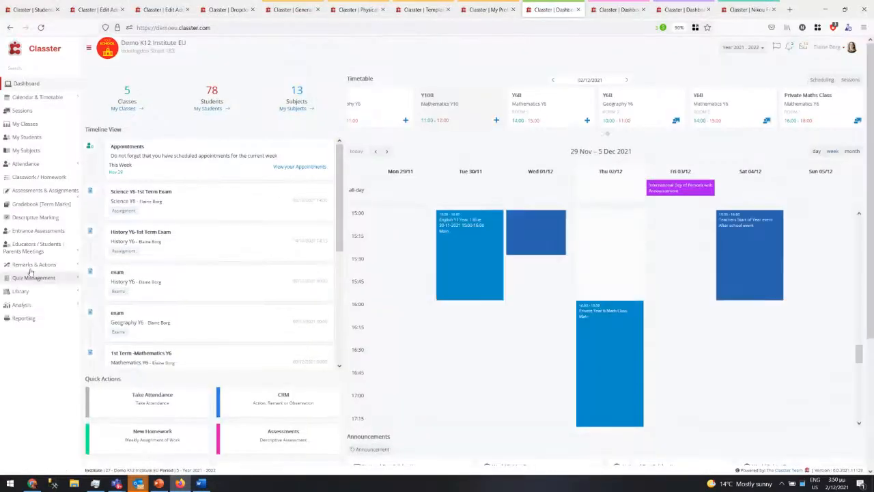
pyautogui.click(29, 265)
pyautogui.click(298, 167)
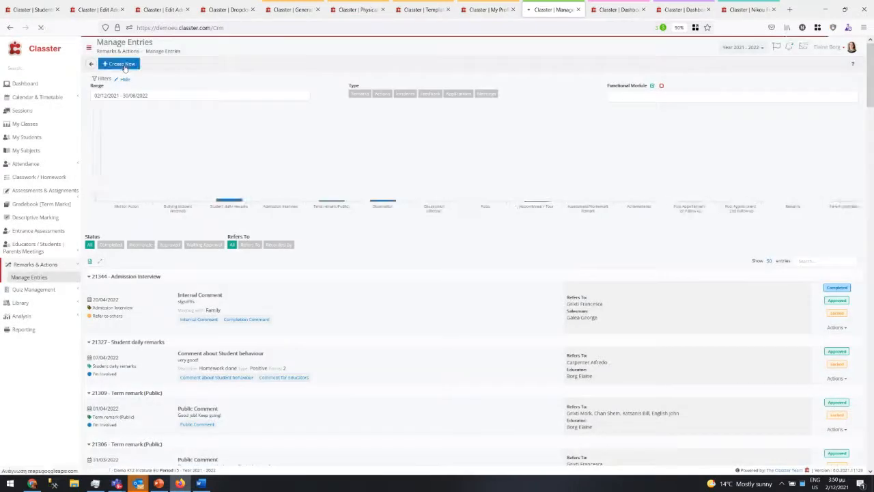
# - Create a new remark with category Student daily remarks and review its comment fields
pyautogui.click(124, 67)
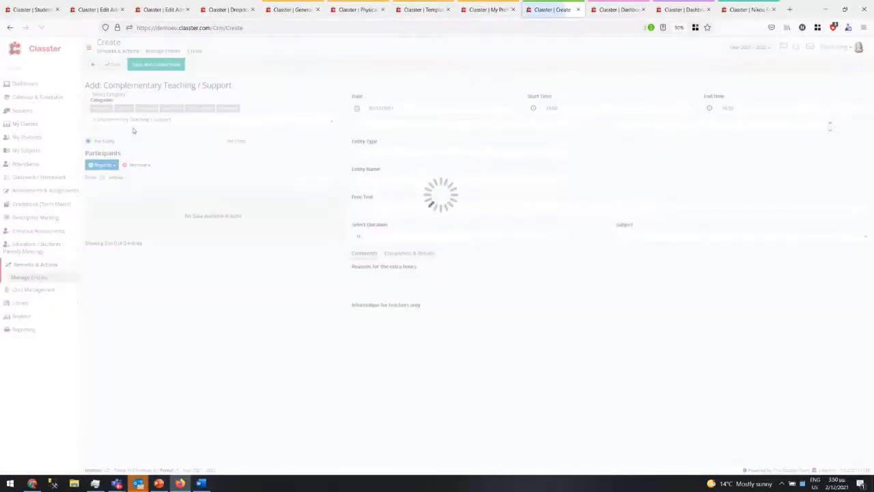
pyautogui.click(133, 123)
pyautogui.write('dai')
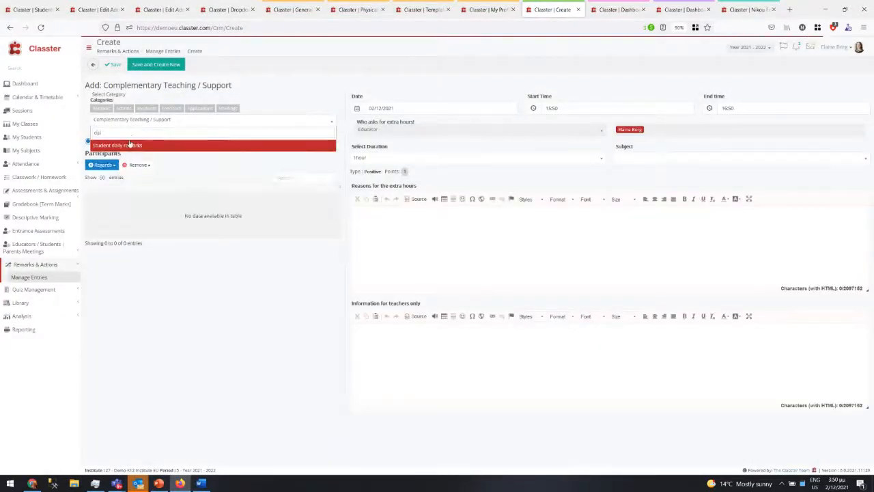
pyautogui.click(129, 145)
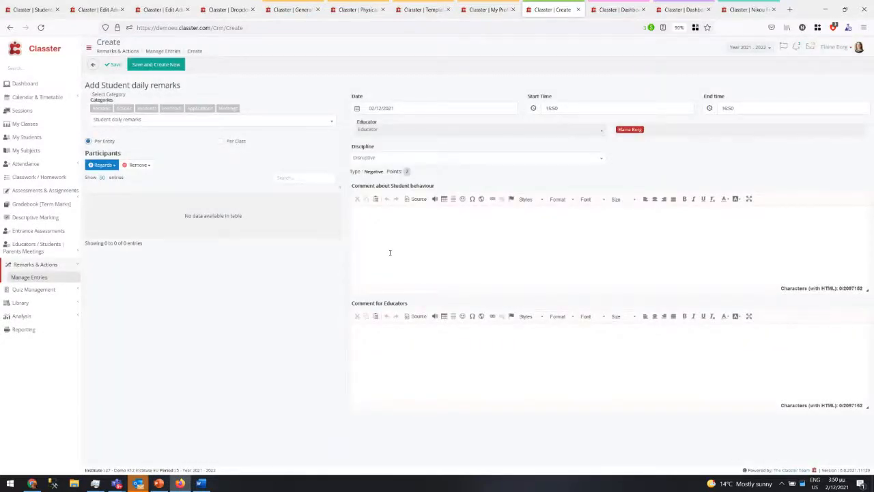
pyautogui.moveTo(436, 187); pyautogui.dragTo(354, 190)
pyautogui.moveTo(351, 303); pyautogui.dragTo(411, 306)
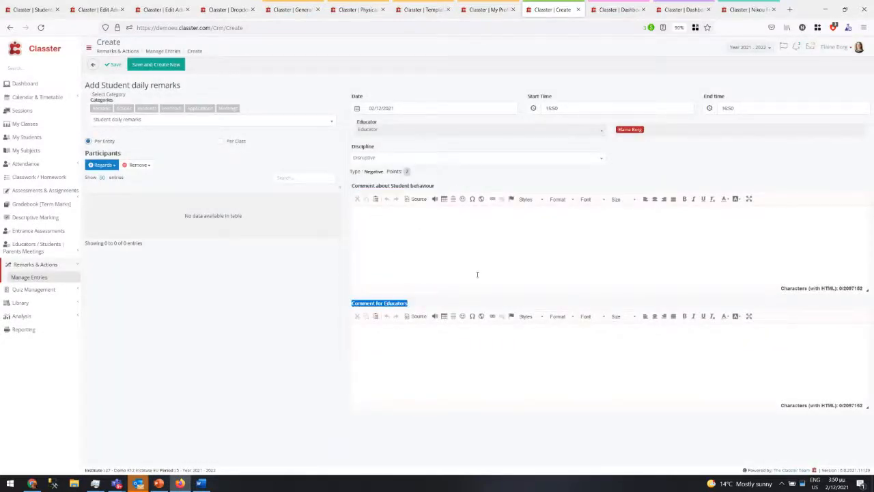
pyautogui.click(485, 263)
# - On the administrator page, open the Student daily remarks category from CRM Settings > CRM Categories
pyautogui.click(359, 10)
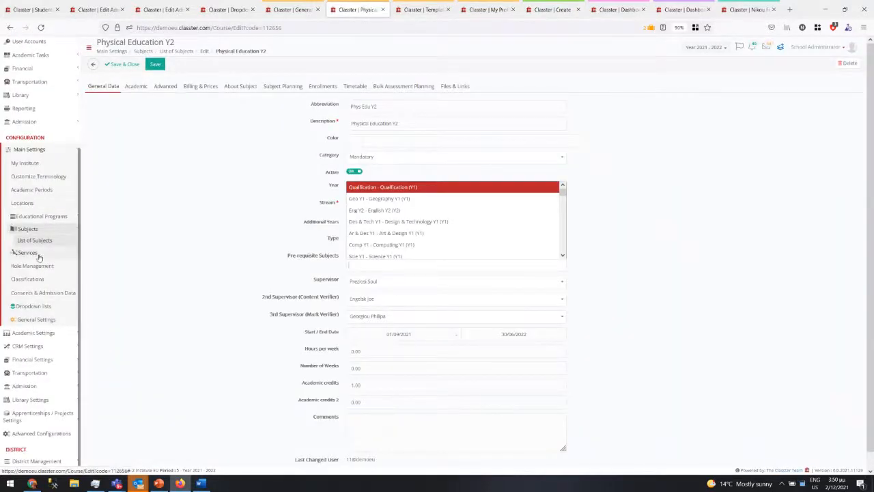
pyautogui.click(25, 346)
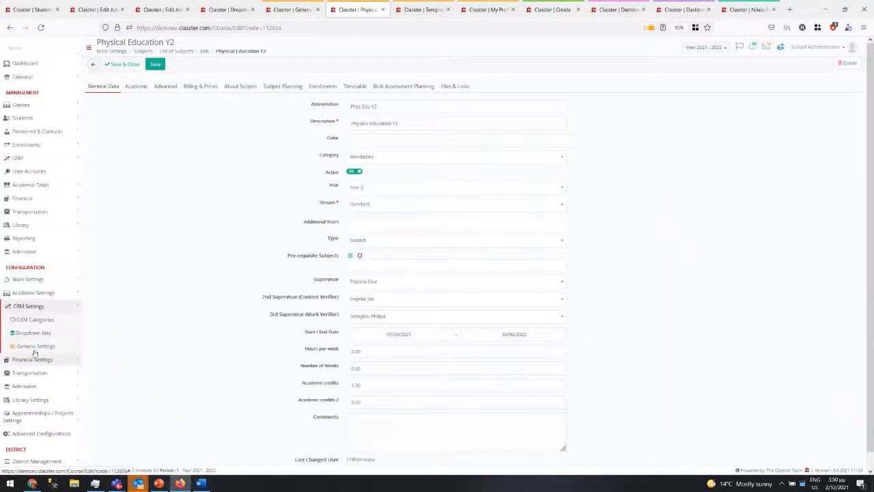
pyautogui.click(30, 326)
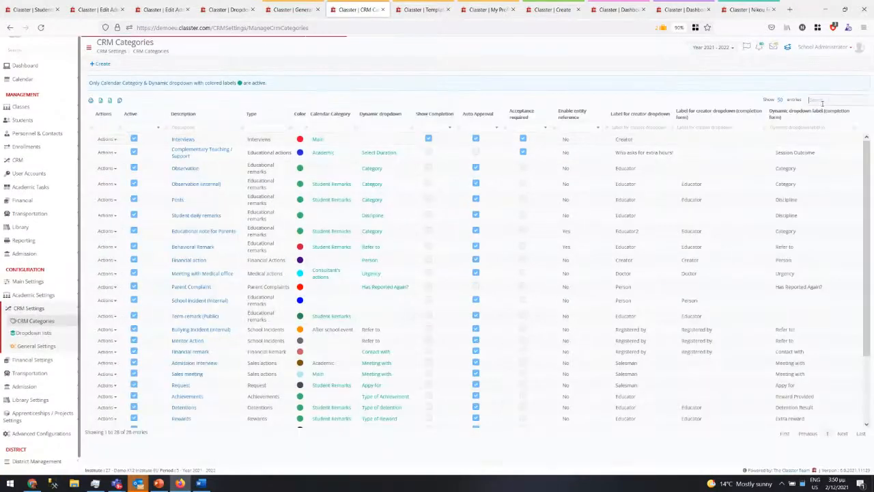
pyautogui.write('isci')
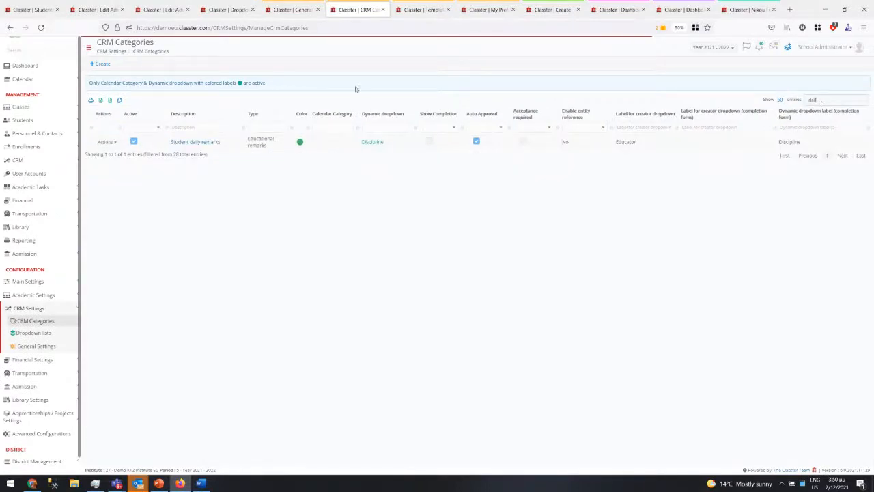
pyautogui.rightClick(179, 143)
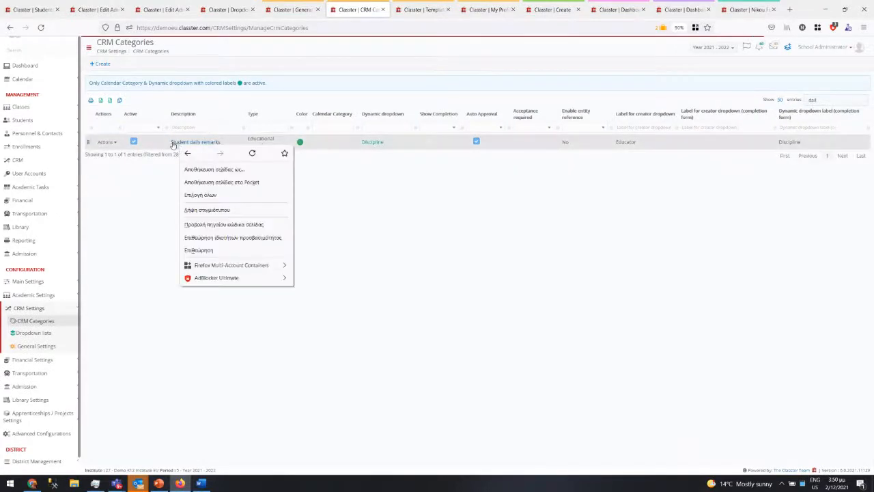
pyautogui.press('Escape')
pyautogui.click(179, 144)
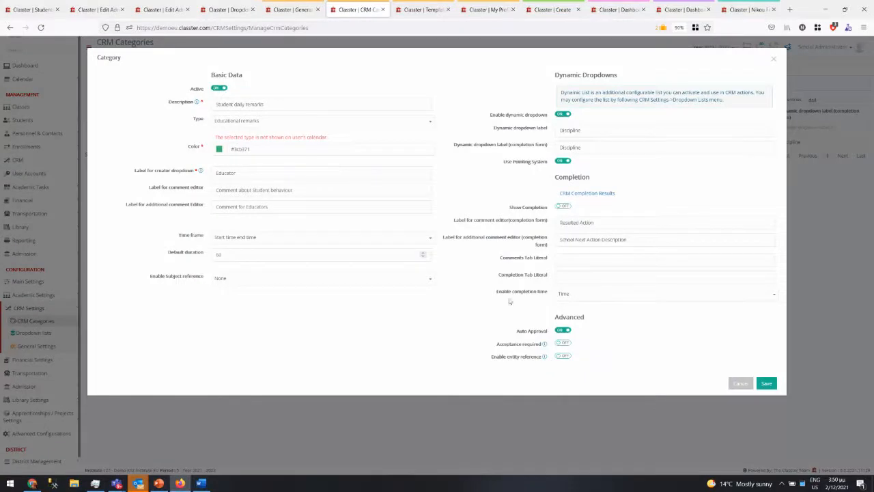
# - Turn on Show Completion with tab literals 'Label 1' and 'Label 2', and save
pyautogui.moveTo(505, 207); pyautogui.dragTo(568, 206)
pyautogui.click(564, 206)
pyautogui.tripleClick(506, 259)
pyautogui.doubleClick(524, 275)
pyautogui.click(526, 258)
pyautogui.doubleClick(529, 258)
pyautogui.click(522, 277)
pyautogui.click(577, 257)
pyautogui.click(762, 383)
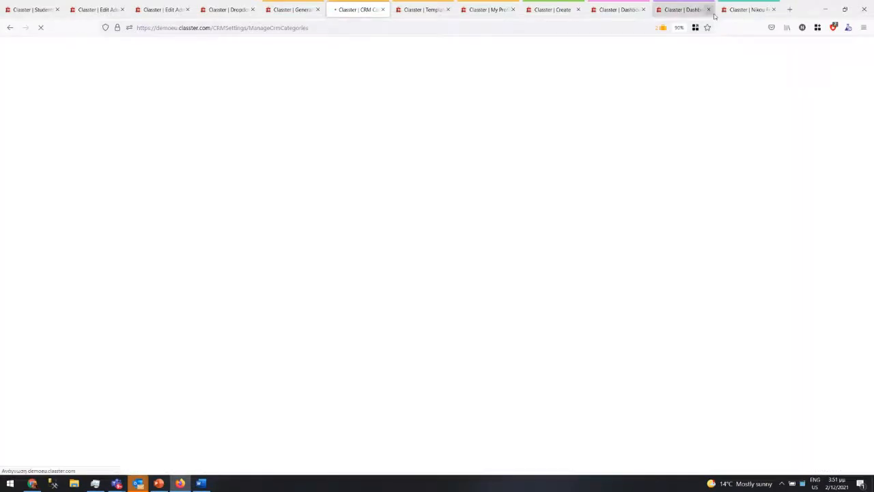
# - Reload the teacher's new remark form page to pick up the category changes
pyautogui.click(489, 9)
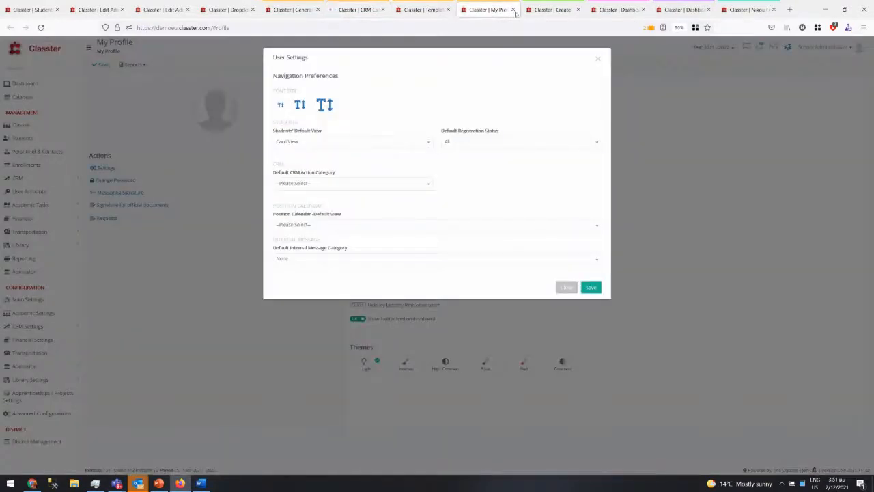
pyautogui.click(553, 10)
pyautogui.click(267, 28)
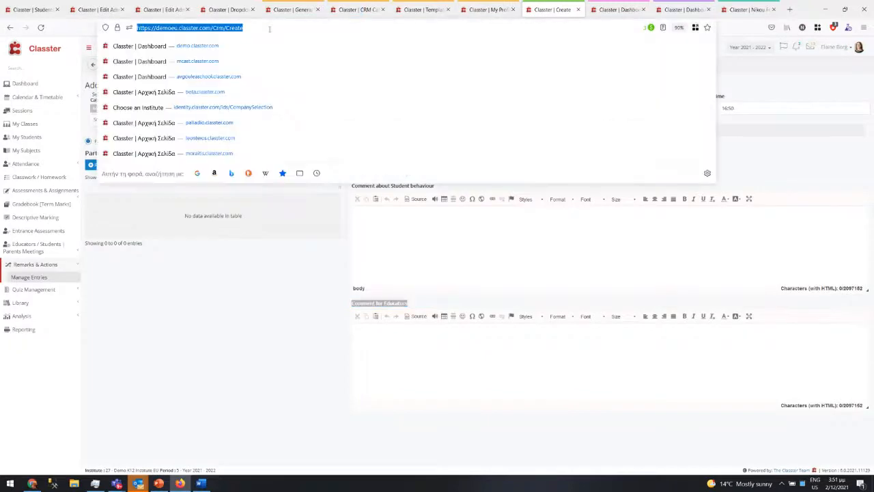
pyautogui.press('Return')
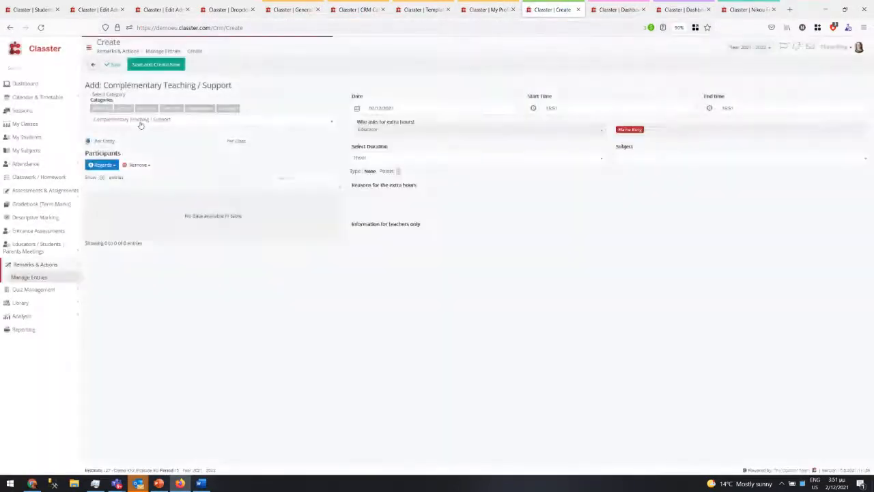
pyautogui.click(140, 120)
# - Choose Student daily remarks as the category and set the school year to 2021 - 2022
pyautogui.write('stud')
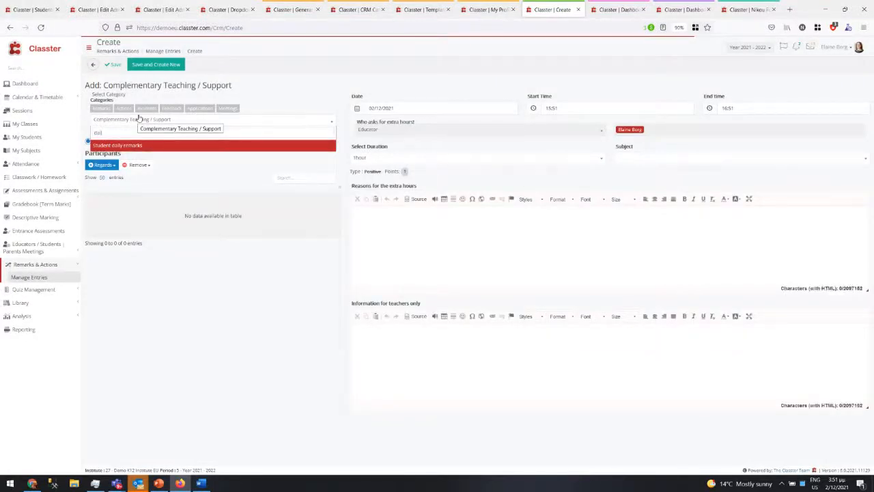
pyautogui.click(131, 146)
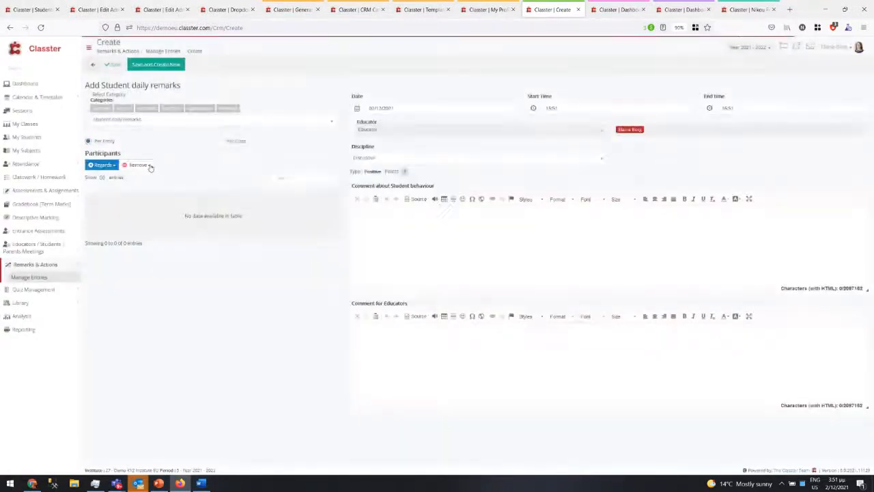
pyautogui.click(749, 48)
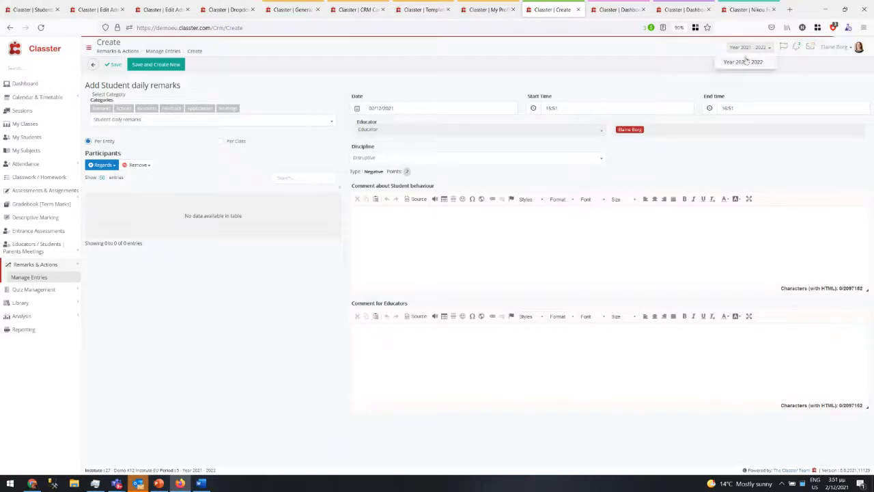
pyautogui.click(744, 60)
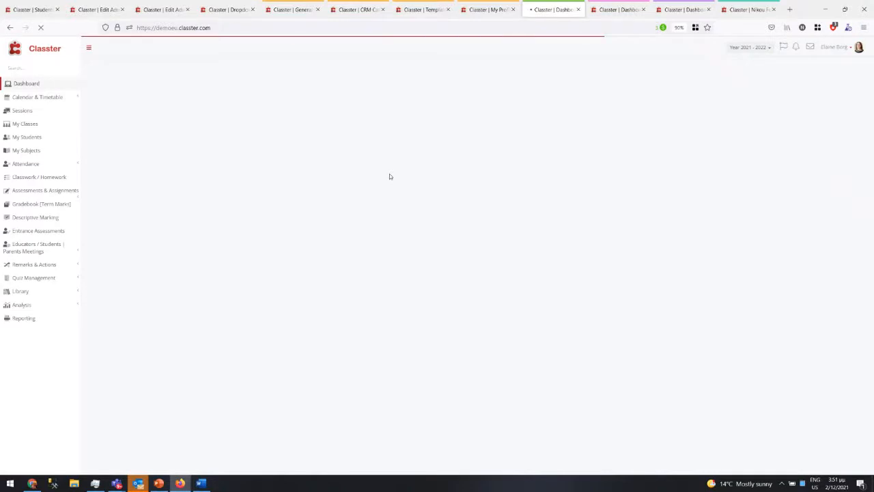
pyautogui.click(10, 29)
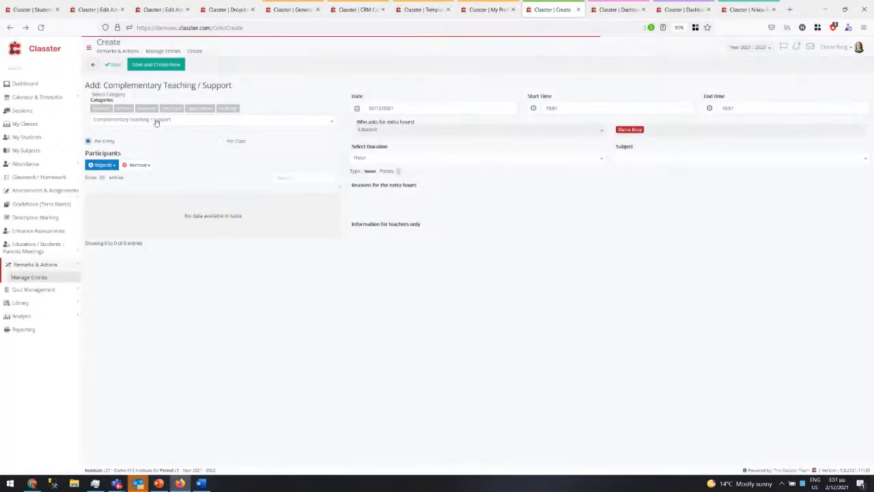
# - Reselect Student daily remarks on the new entry form and view its Label 2 completion fields
pyautogui.click(156, 120)
pyautogui.write('dail')
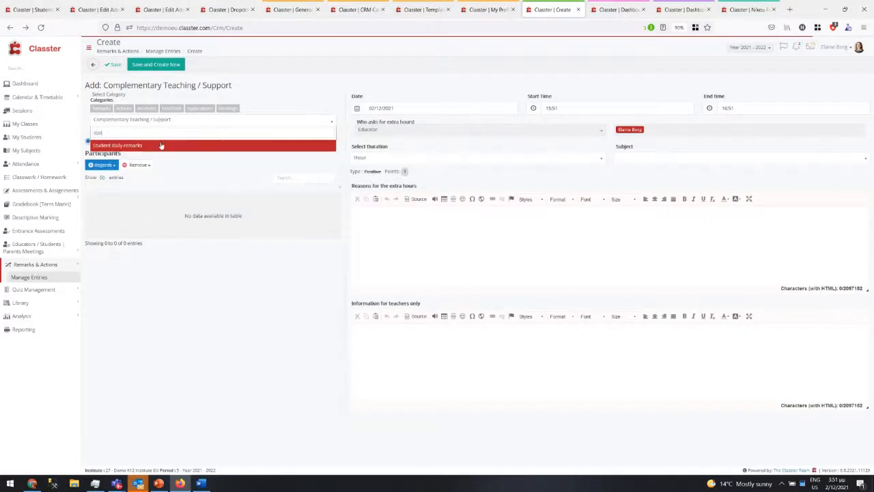
pyautogui.click(161, 145)
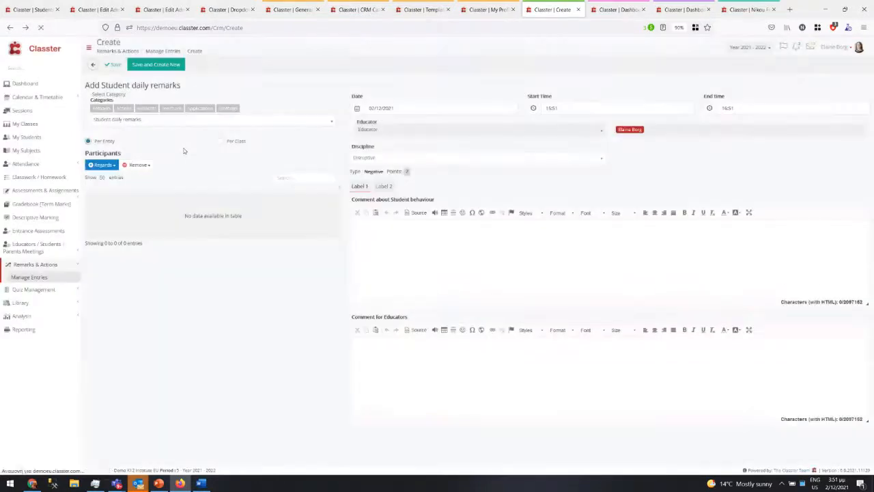
pyautogui.click(383, 186)
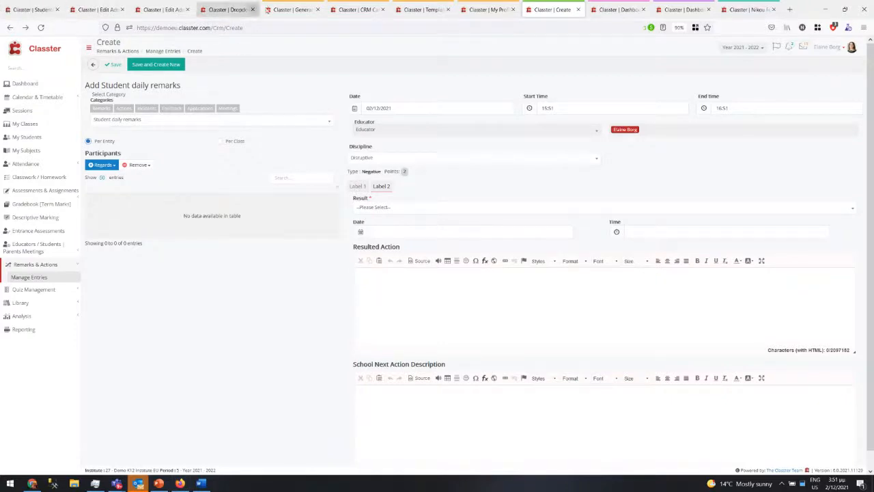
pyautogui.click(360, 13)
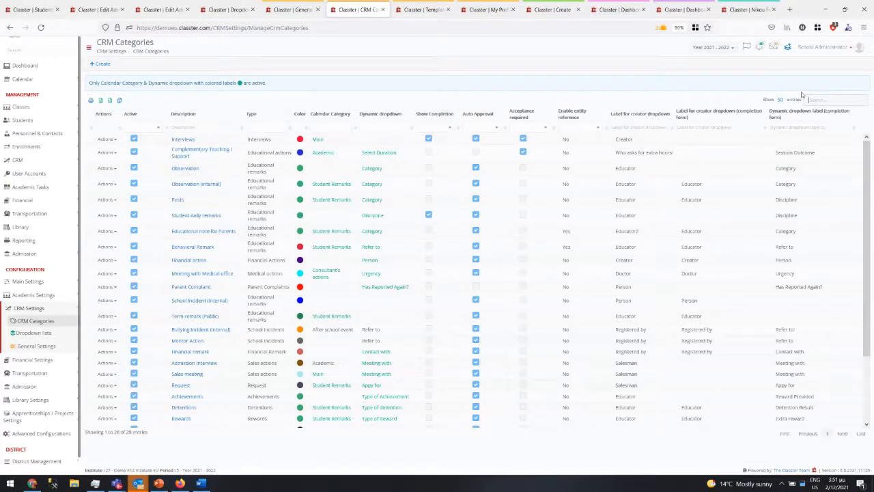
# - Open Student daily remarks, review its Label 1/Label 2 completion settings, switch Show Completion off, and save
pyautogui.write('da')
pyautogui.click(201, 142)
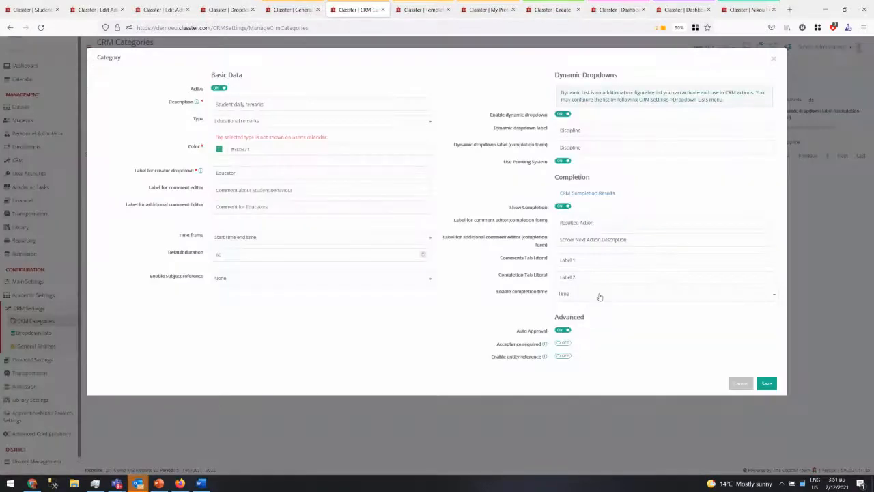
pyautogui.moveTo(583, 261); pyautogui.dragTo(556, 260)
pyautogui.moveTo(580, 278); pyautogui.dragTo(555, 279)
pyautogui.click(628, 299)
pyautogui.click(602, 297)
pyautogui.moveTo(445, 223); pyautogui.dragTo(577, 240)
pyautogui.click(562, 207)
pyautogui.click(765, 386)
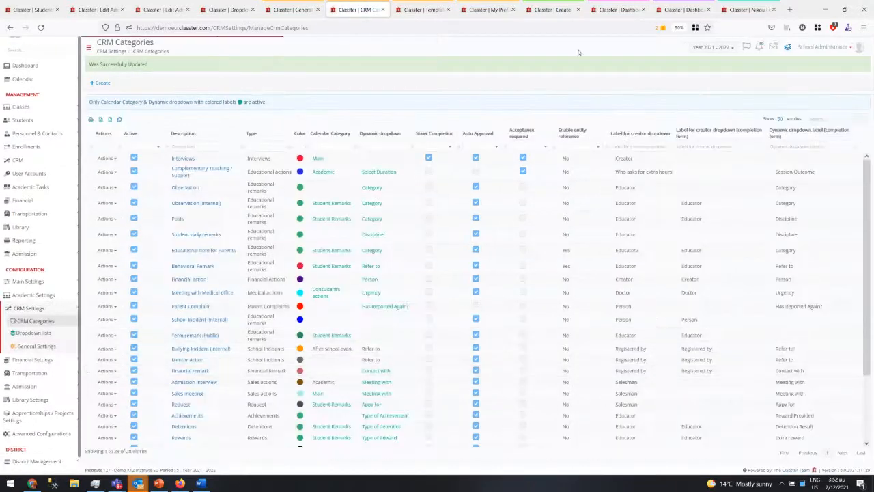
# - Return to the Manage Entries list of remark entries in a maximized browser
pyautogui.click(413, 12)
pyautogui.click(505, 9)
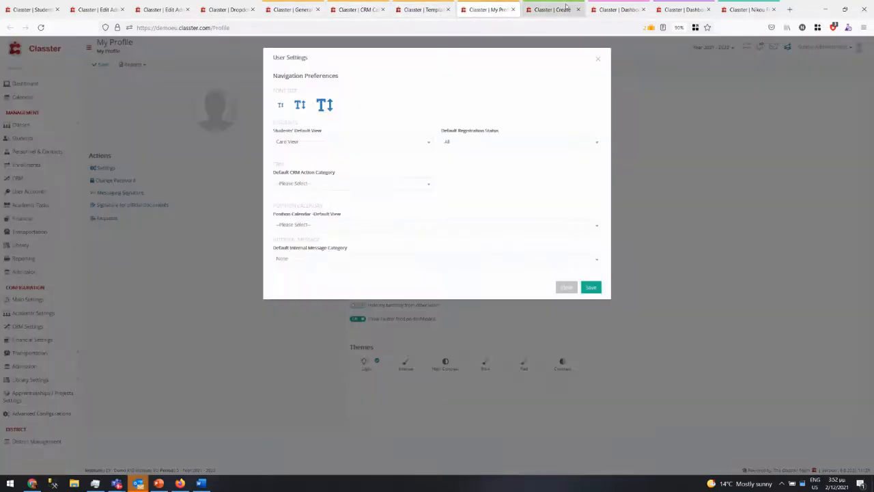
pyautogui.click(563, 9)
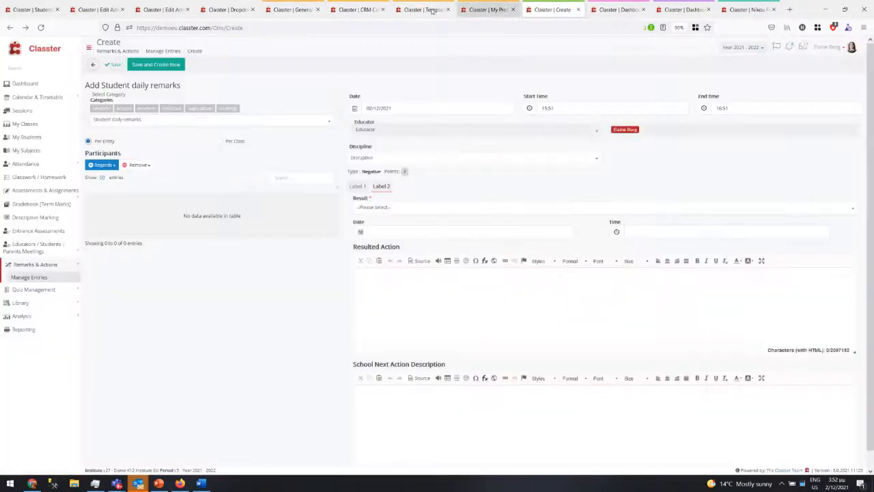
pyautogui.click(359, 9)
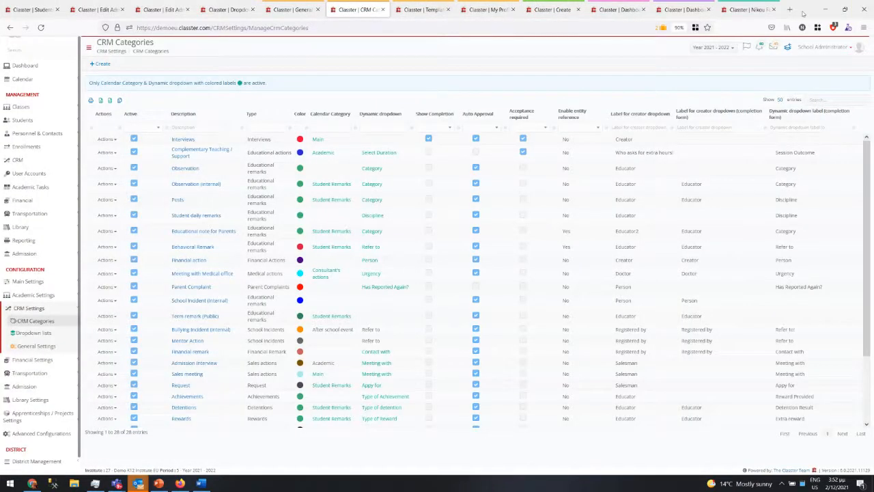
pyautogui.moveTo(808, 13); pyautogui.dragTo(606, 131)
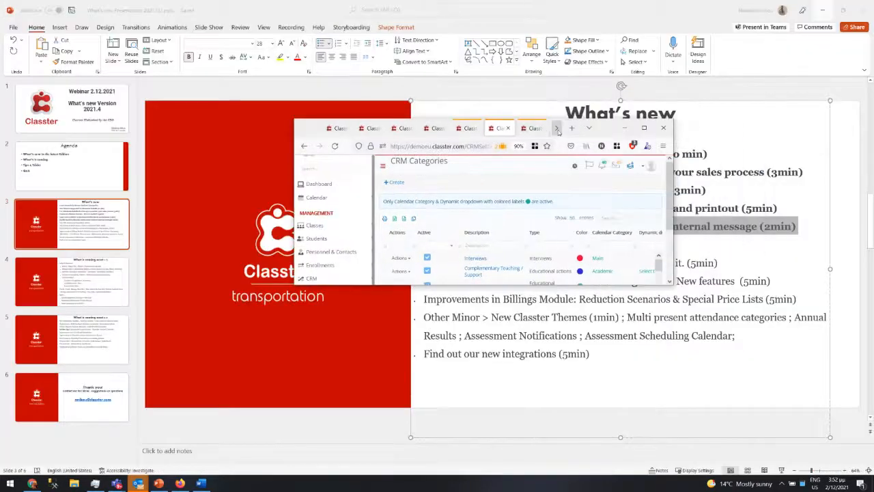
pyautogui.click(557, 132)
pyautogui.click(429, 131)
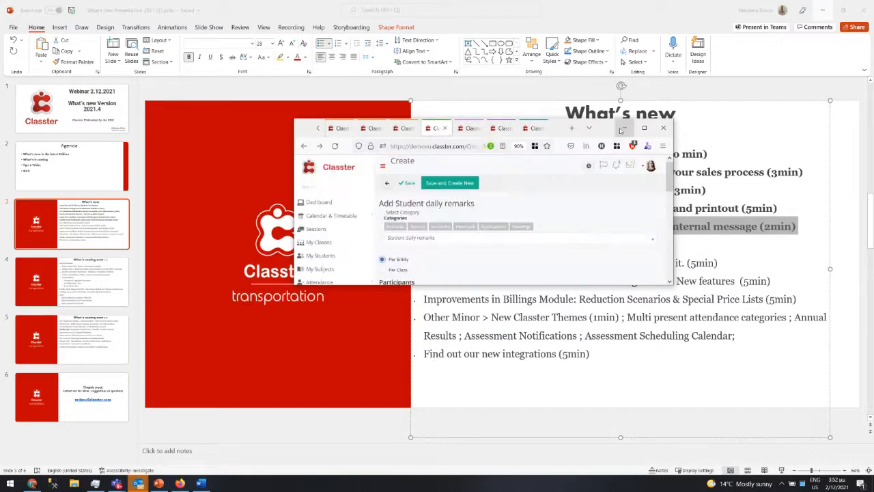
pyautogui.click(644, 128)
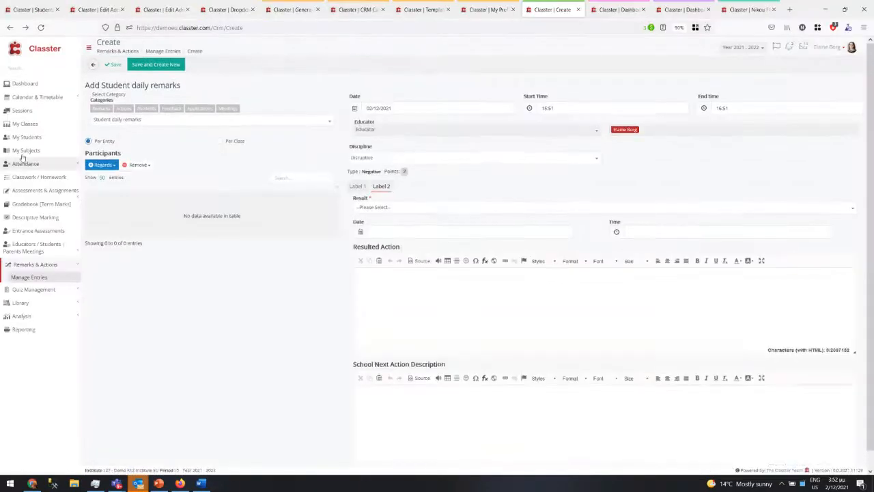
pyautogui.click(93, 64)
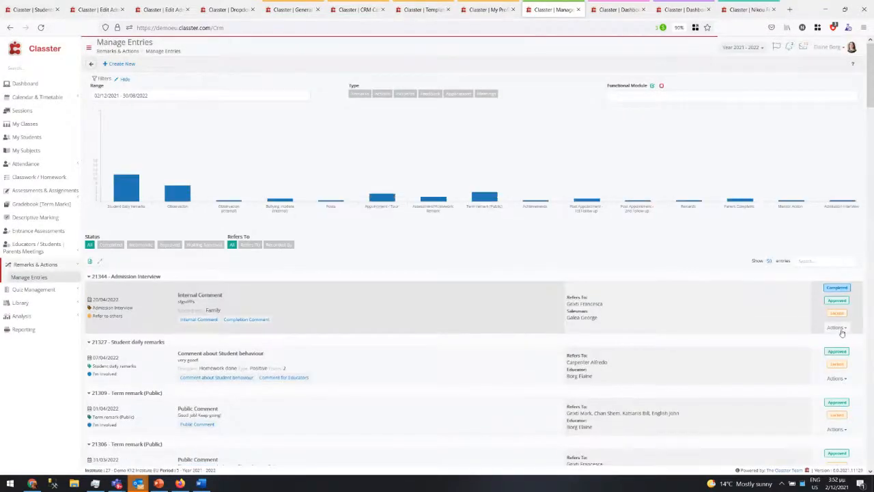
# - Open Edit Completion for the Admission Interview entry and cancel it unchanged
pyautogui.click(837, 328)
pyautogui.click(841, 328)
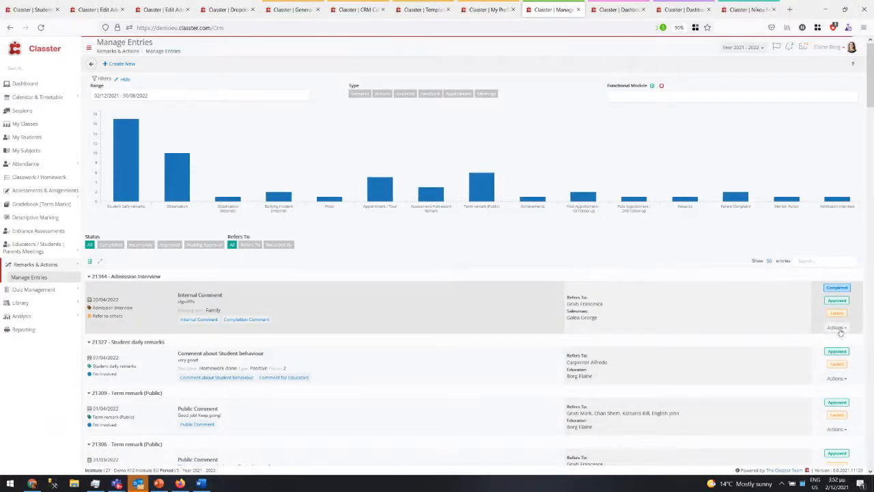
pyautogui.click(840, 330)
pyautogui.click(833, 341)
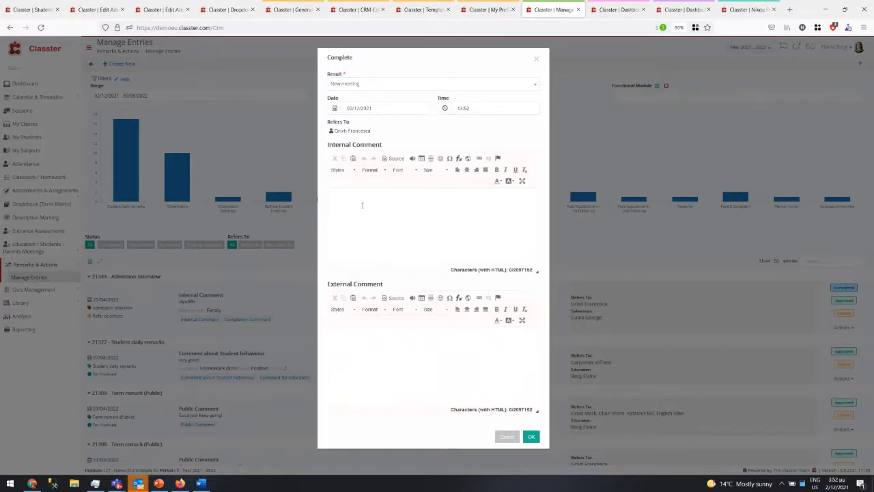
pyautogui.click(507, 437)
pyautogui.click(159, 483)
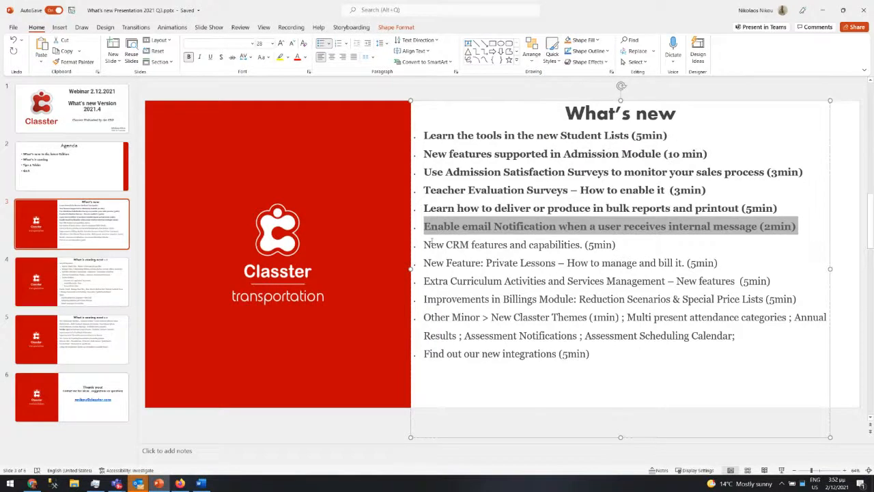
# - Bold the 'New CRM features and capabilities. (5min)' agenda line on the What's new slide
pyautogui.press('Right')
pyautogui.press('Up')
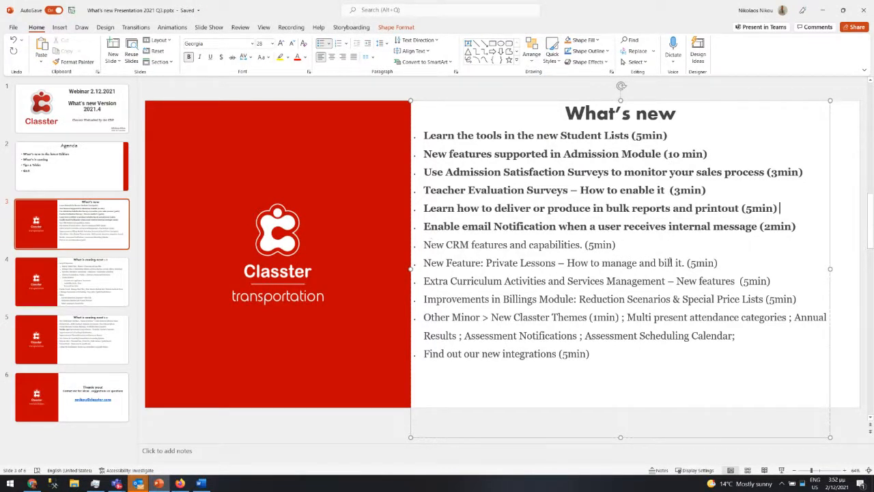
pyautogui.moveTo(616, 244); pyautogui.dragTo(439, 239)
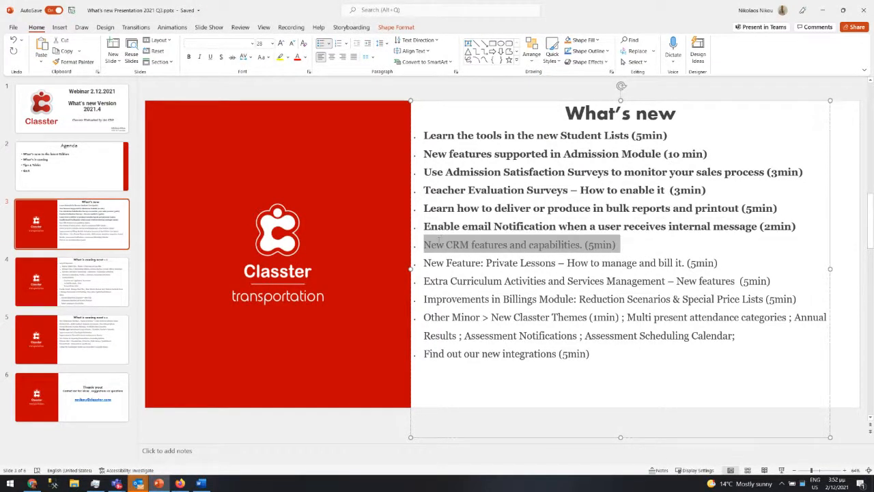
pyautogui.hotkey('ctrl', 'b')
pyautogui.click(520, 262)
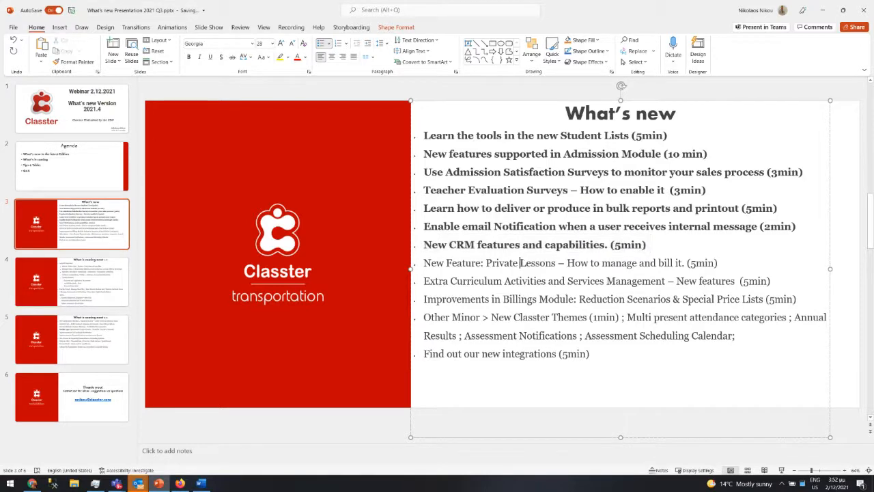
pyautogui.moveTo(446, 262); pyautogui.dragTo(720, 267)
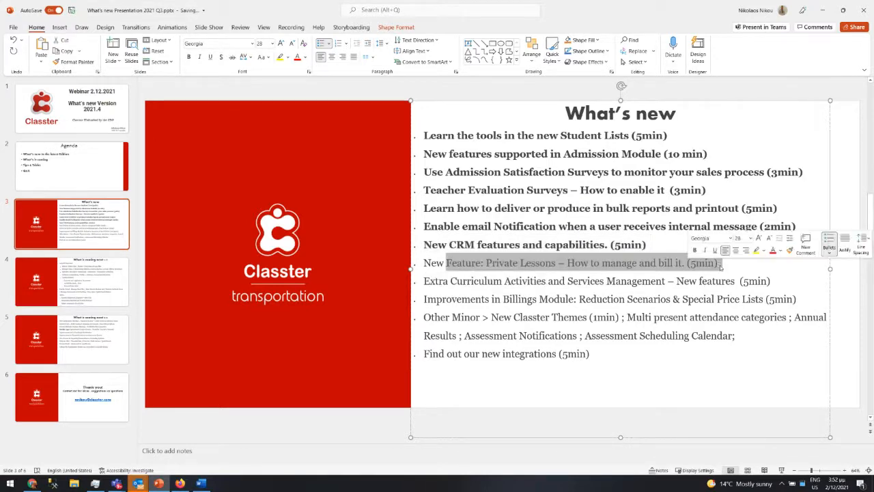
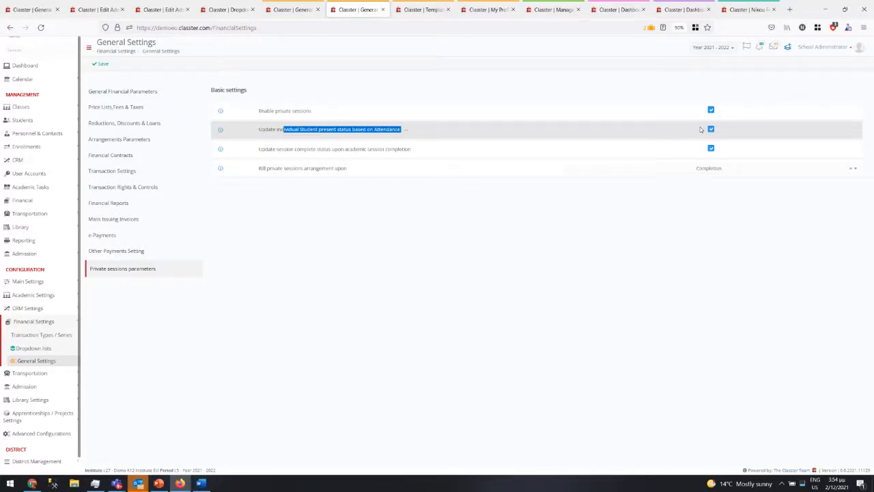
# - Confirm 'Bill private sessions arrangement upon' in Private sessions parameters stays set to Completion
pyautogui.click(359, 156)
pyautogui.moveTo(347, 150); pyautogui.dragTo(388, 149)
pyautogui.click(306, 155)
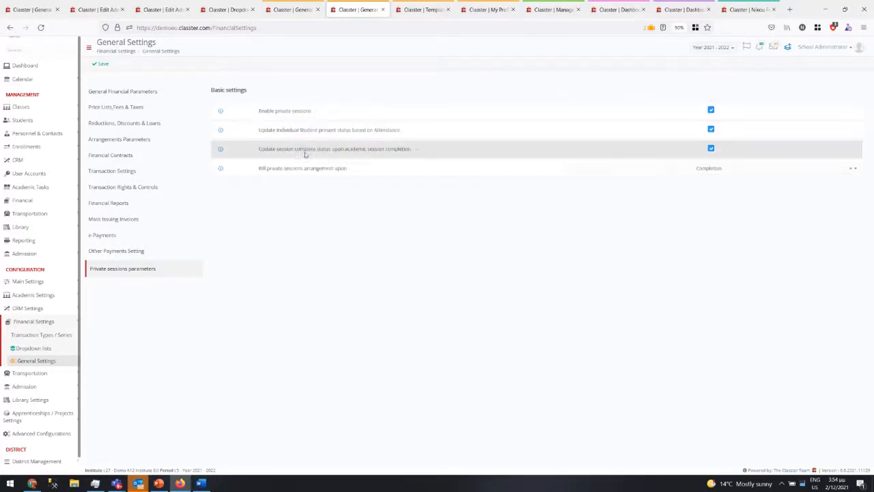
pyautogui.moveTo(305, 155); pyautogui.dragTo(346, 159)
pyautogui.click(722, 170)
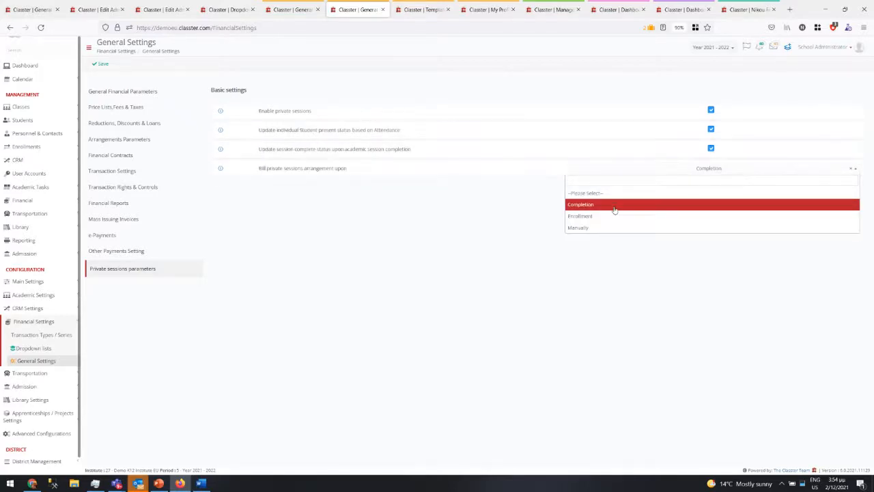
pyautogui.click(618, 205)
pyautogui.click(707, 170)
pyautogui.click(707, 170)
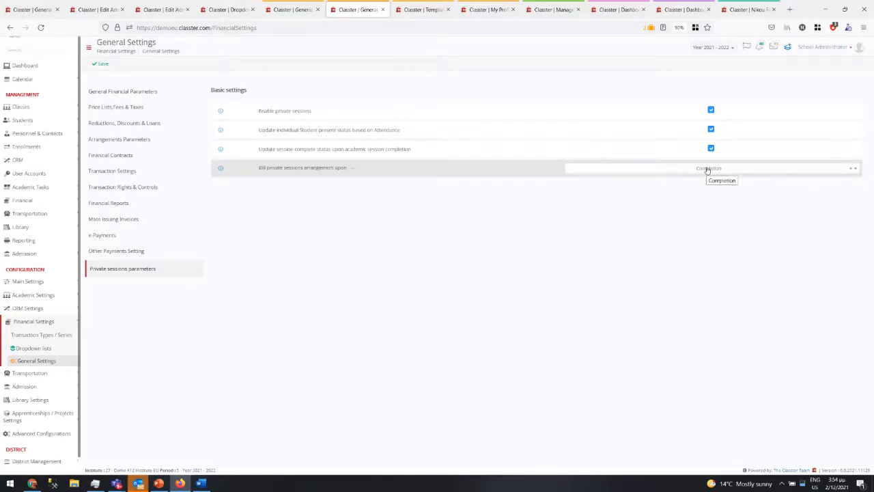
# - Review the session completion and billing wording, rechecking that billing remains on Completion
pyautogui.moveTo(307, 152); pyautogui.dragTo(352, 147)
pyautogui.click(316, 154)
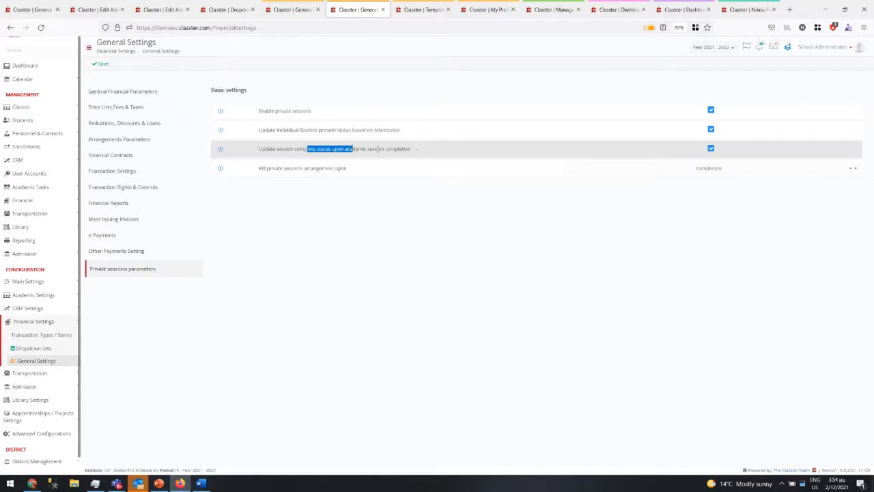
pyautogui.click(408, 151)
pyautogui.moveTo(409, 150); pyautogui.dragTo(367, 150)
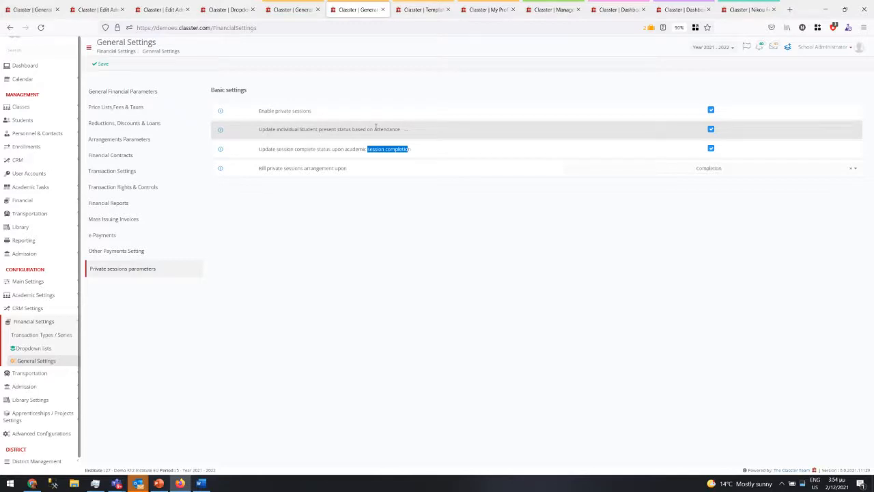
pyautogui.moveTo(279, 175); pyautogui.dragTo(329, 175)
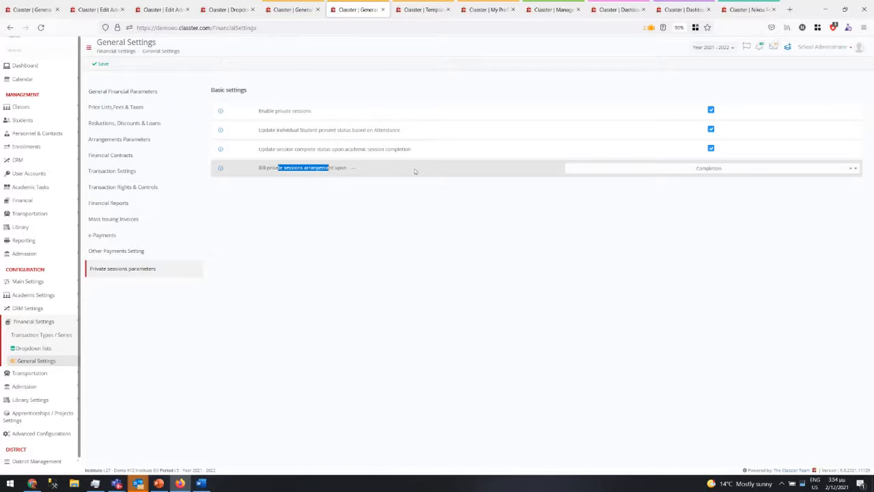
pyautogui.click(661, 171)
pyautogui.click(662, 171)
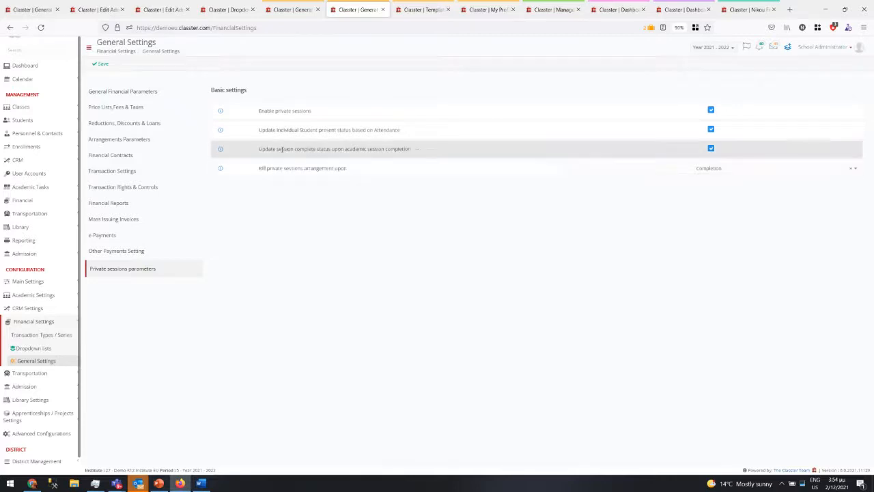
# - Go to Financial > Private Sessions and show the Private Session Plans list with the maths plan
pyautogui.click(41, 201)
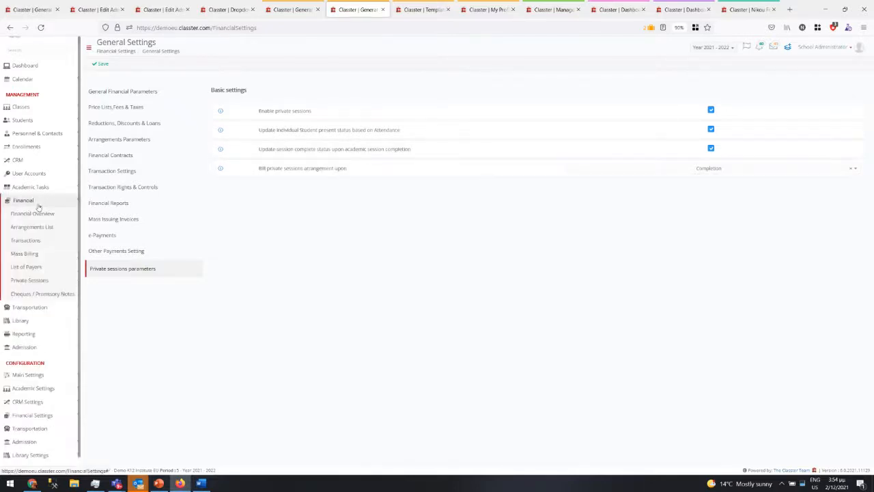
pyautogui.click(30, 280)
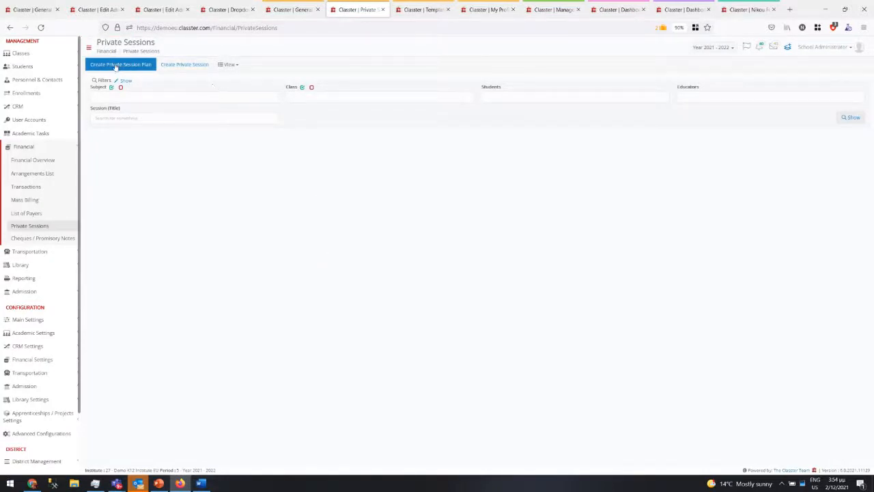
pyautogui.click(192, 65)
pyautogui.click(227, 64)
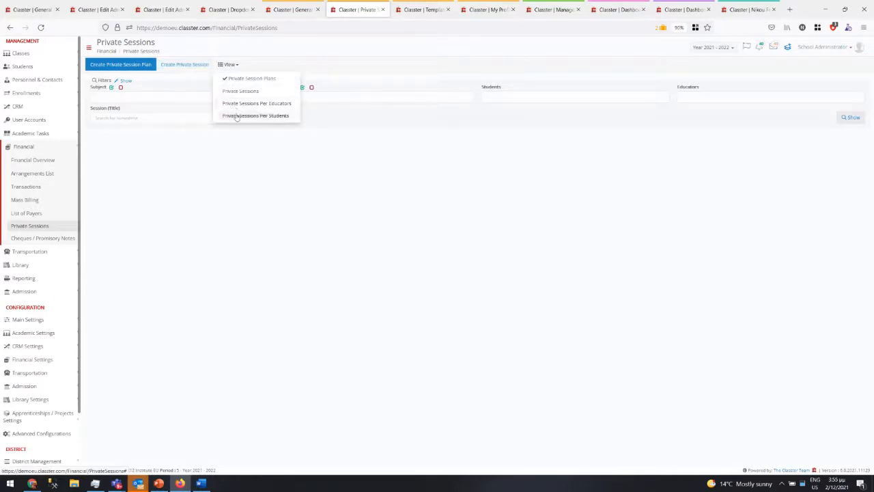
pyautogui.click(852, 118)
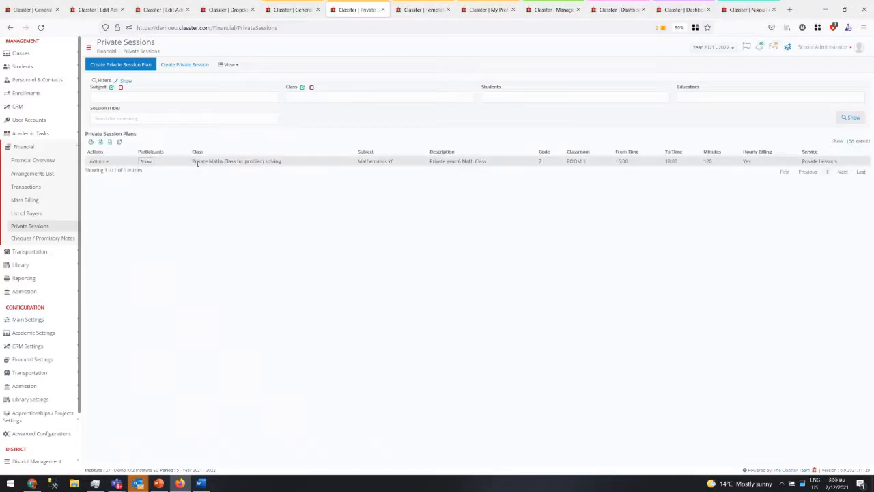
pyautogui.moveTo(193, 161); pyautogui.dragTo(304, 169)
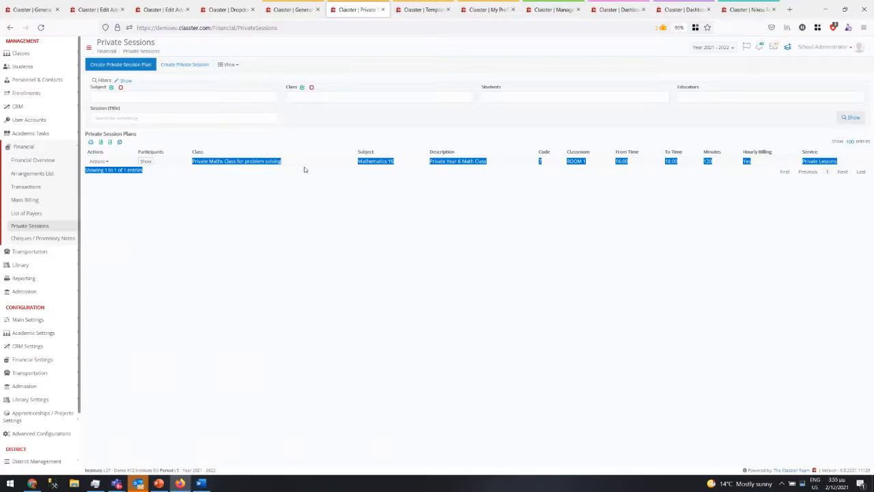
# - Start a private session from the Private Maths Class plan, then cancel it
pyautogui.click(98, 161)
pyautogui.click(106, 175)
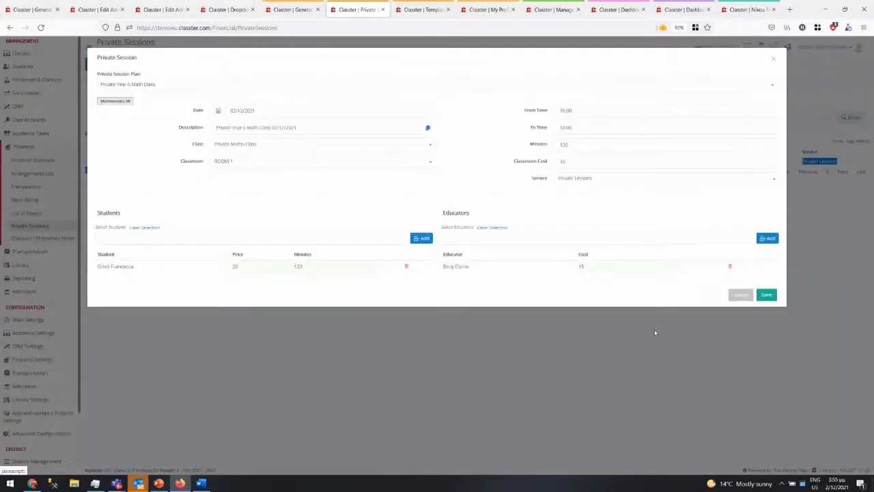
pyautogui.click(740, 294)
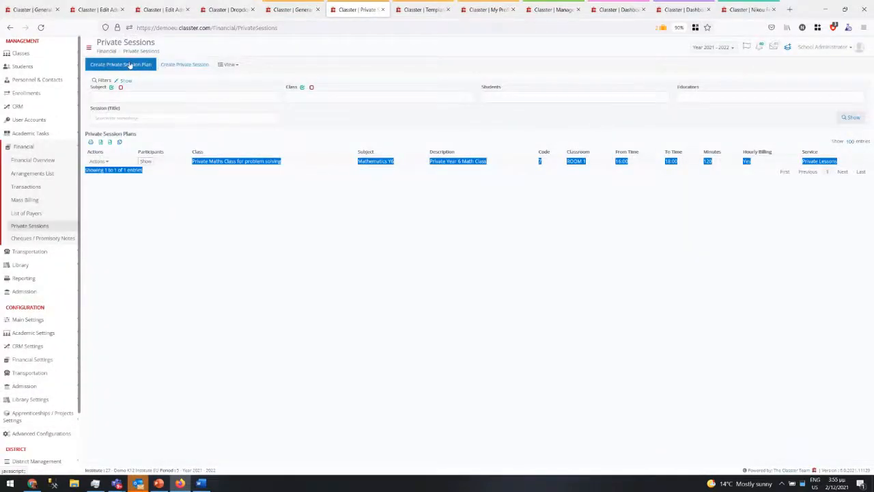
# - Create a new private session plan with subject English Y6 (Year 6), searched via 'eng'
pyautogui.click(121, 64)
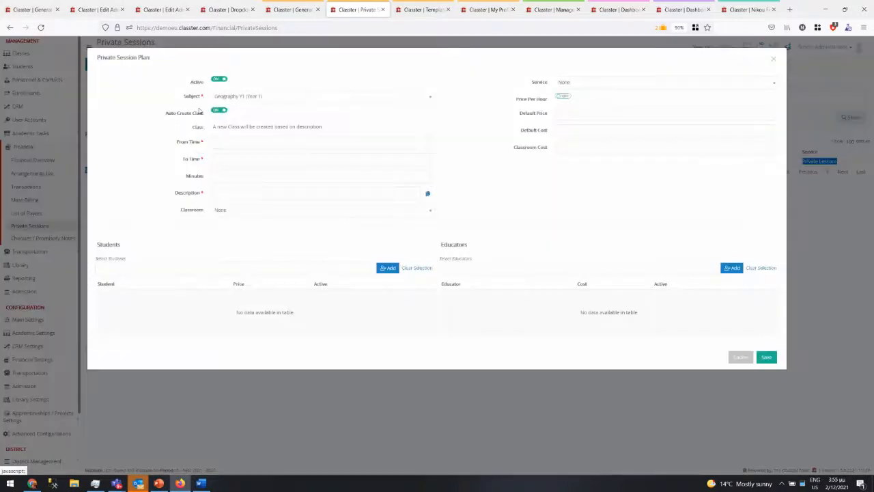
pyautogui.click(273, 95)
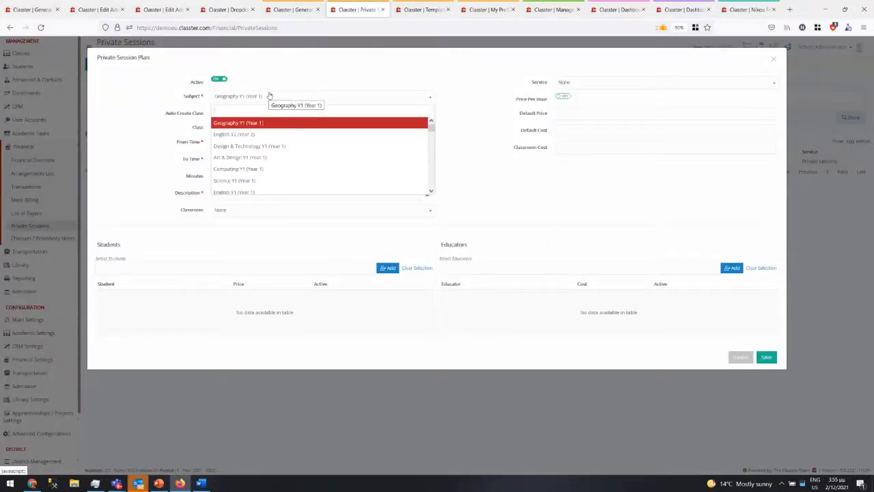
pyautogui.write('eng')
pyautogui.press('Down')
pyautogui.press('Down')
pyautogui.press('Down')
pyautogui.press('Down')
pyautogui.press('Down')
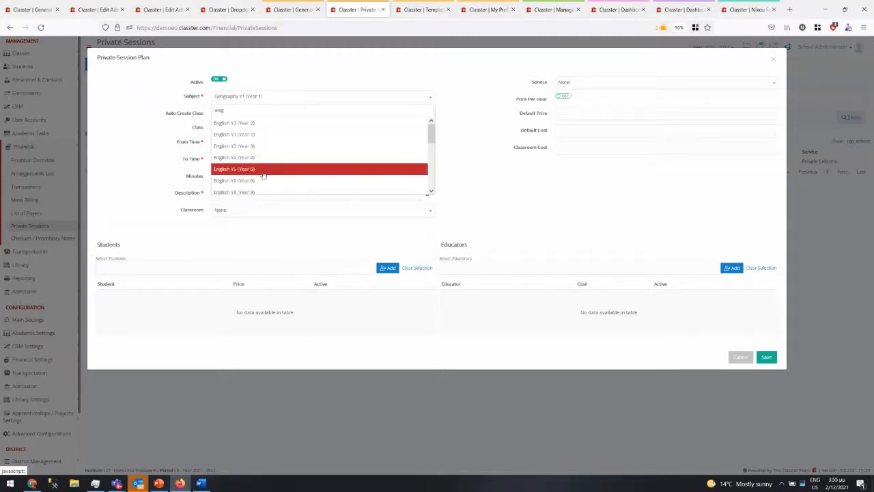
pyautogui.press('Return')
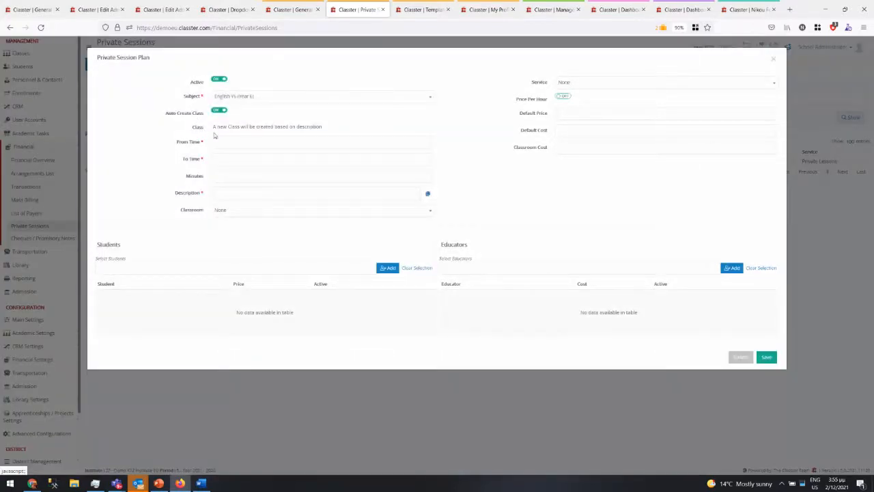
pyautogui.moveTo(212, 129); pyautogui.dragTo(346, 135)
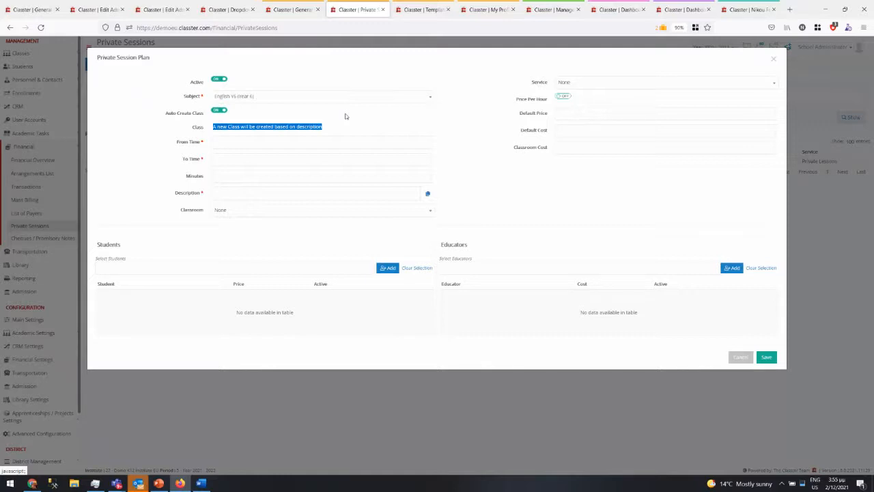
# - In the other tab, list Manage Classes filtered to Private classes, then return to the plan form
pyautogui.click(292, 11)
pyautogui.click(31, 125)
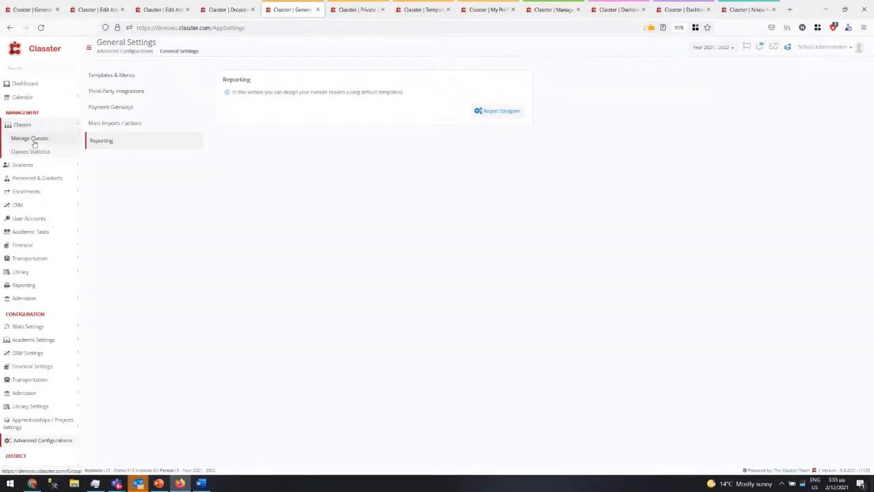
pyautogui.click(32, 138)
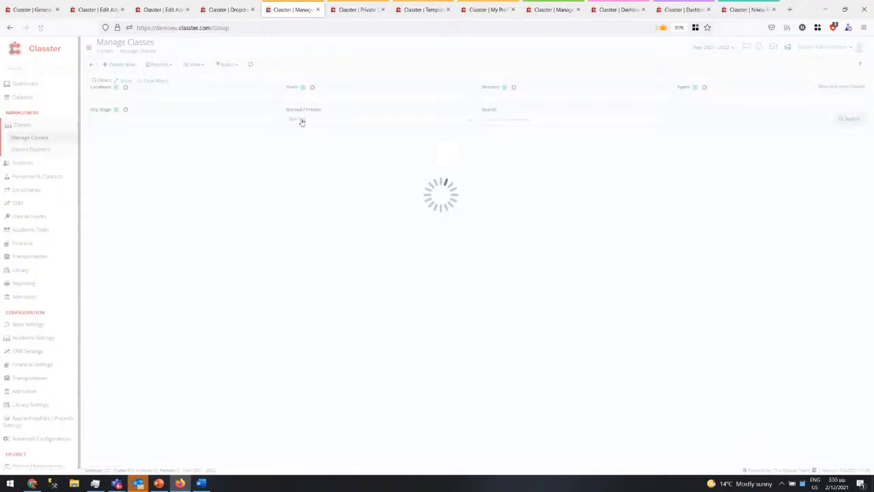
pyautogui.click(302, 120)
pyautogui.click(295, 156)
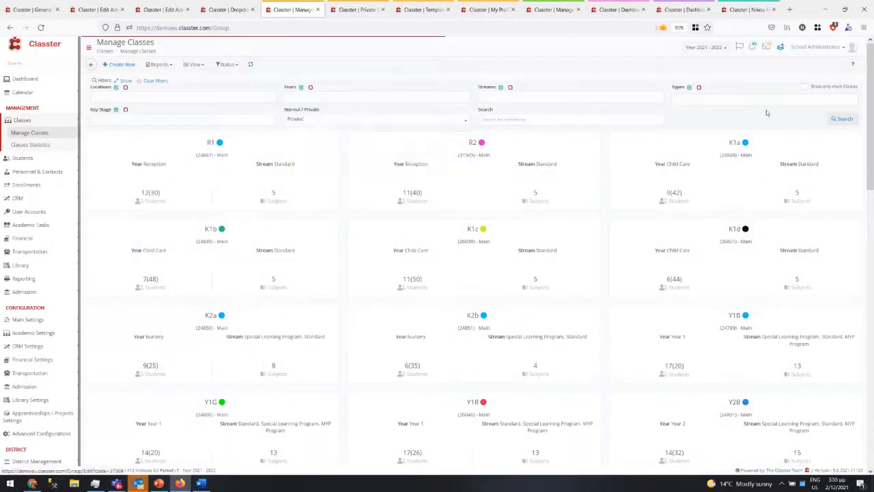
pyautogui.click(835, 120)
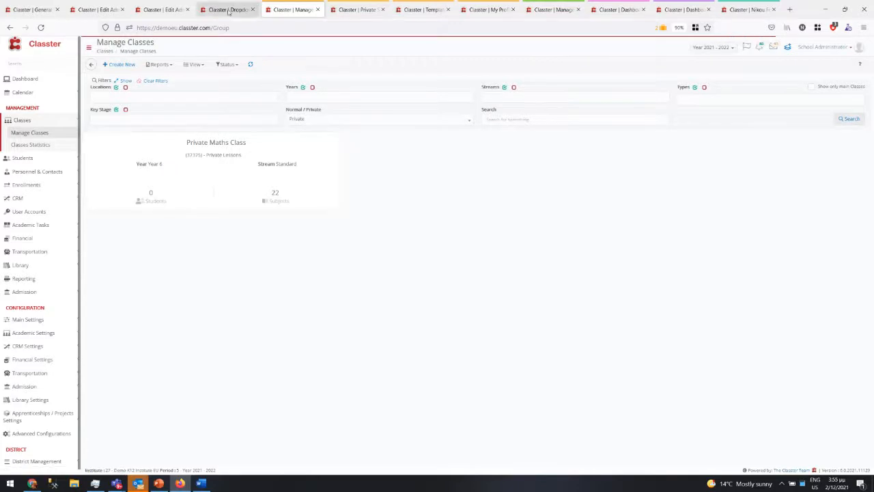
pyautogui.click(355, 10)
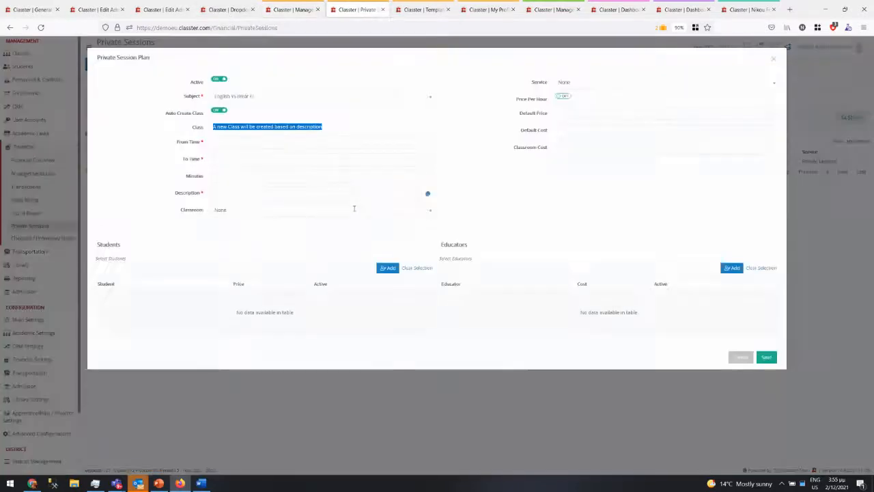
# - Schedule the plan 13:00–14:00, enter 60, and auto-generate its description
pyautogui.click(235, 142)
pyautogui.click(270, 185)
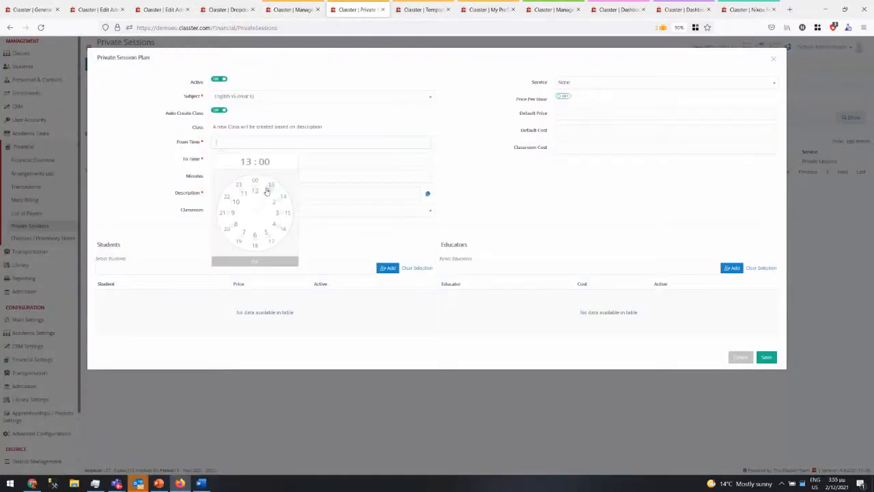
pyautogui.click(240, 261)
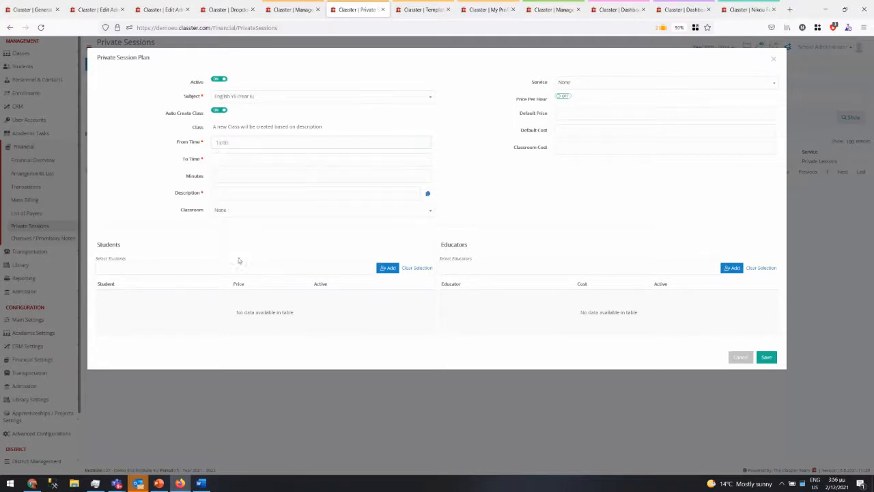
pyautogui.click(230, 157)
pyautogui.click(281, 214)
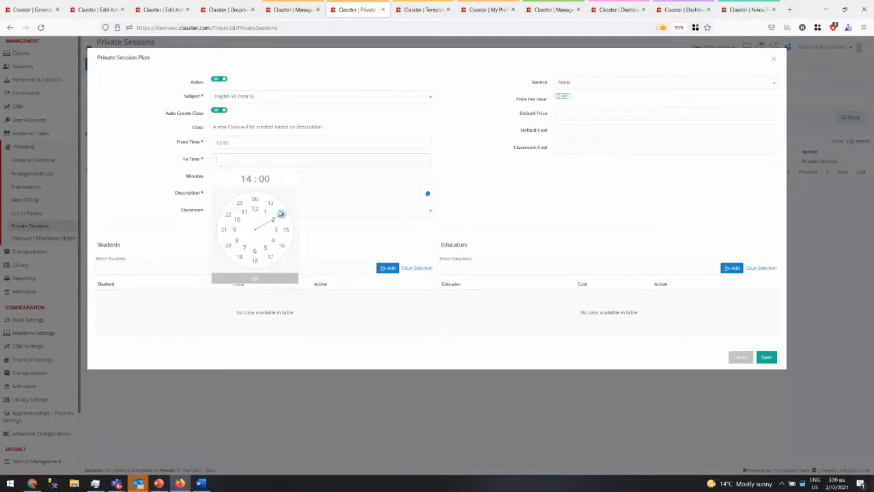
pyautogui.click(238, 278)
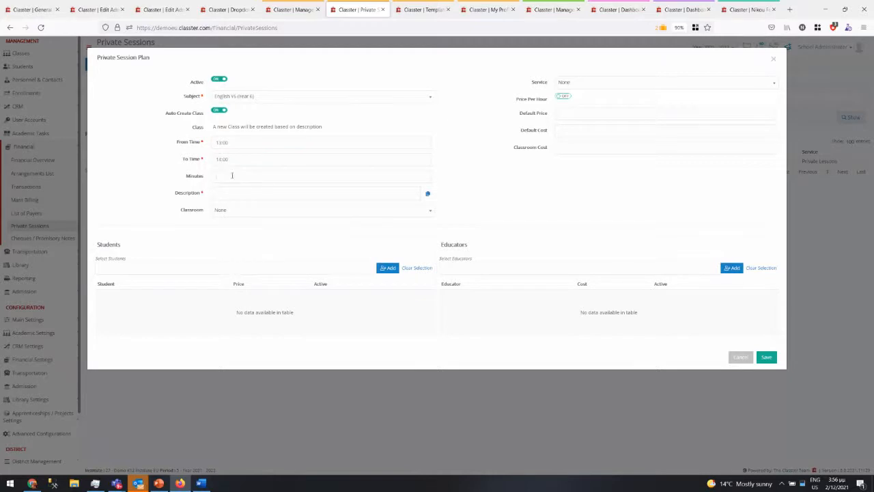
pyautogui.write('60')
pyautogui.click(427, 194)
# - Set classroom Art History, service Private Lessons, hourly pricing, default price 10, cost 8, classroom cost 1
pyautogui.click(344, 214)
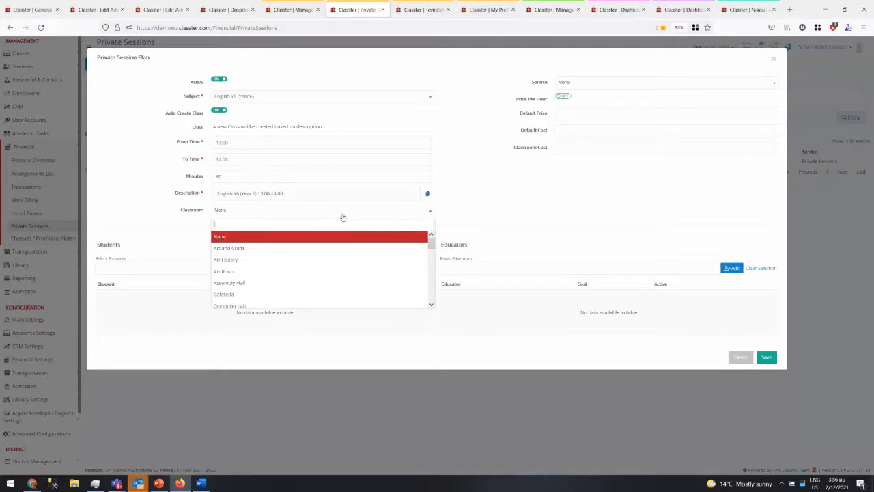
pyautogui.click(301, 263)
pyautogui.click(592, 86)
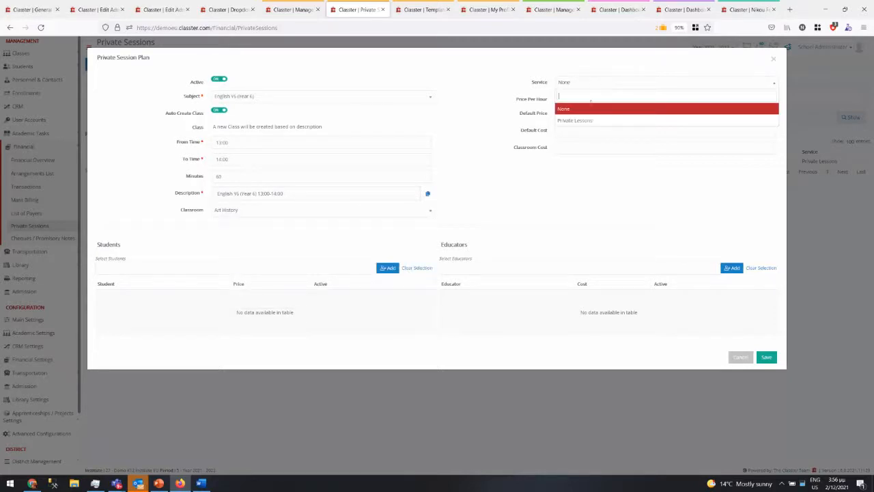
pyautogui.click(588, 121)
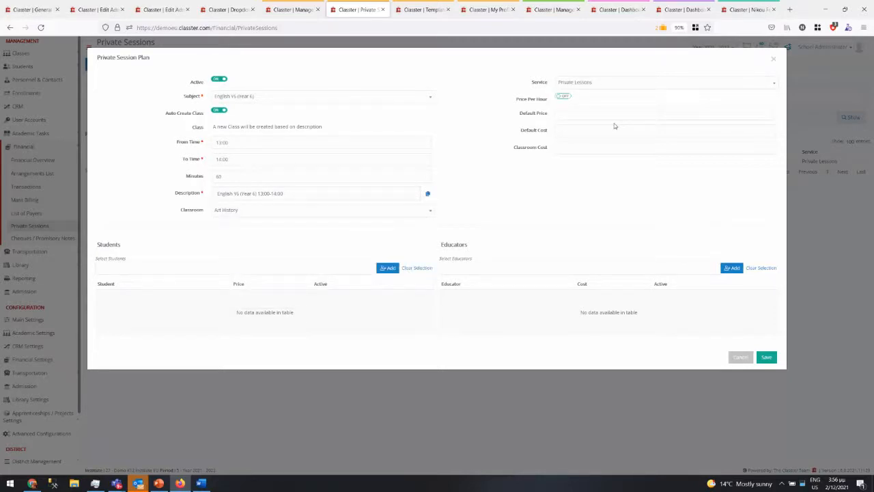
pyautogui.click(563, 97)
pyautogui.click(564, 113)
pyautogui.write('8')
# - Add four students found by searching 'gri' to the plan's table
pyautogui.click(226, 264)
pyautogui.write('grie')
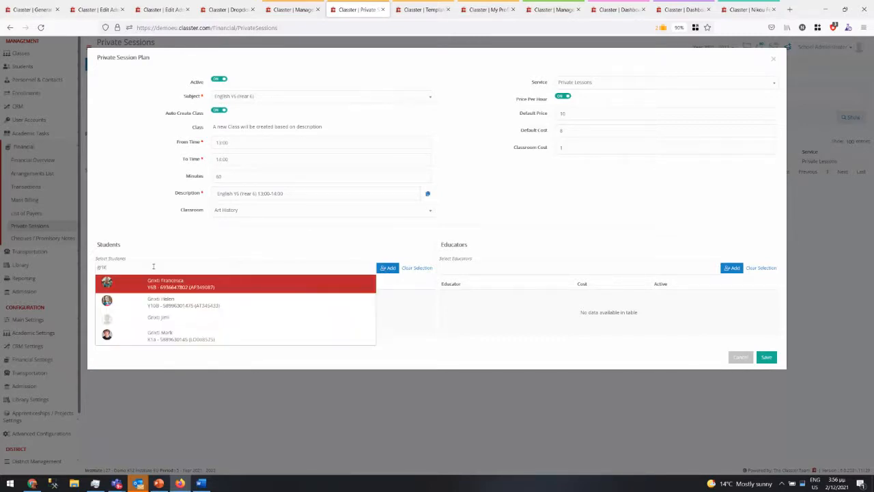
pyautogui.click(148, 285)
pyautogui.click(159, 265)
pyautogui.write('gr')
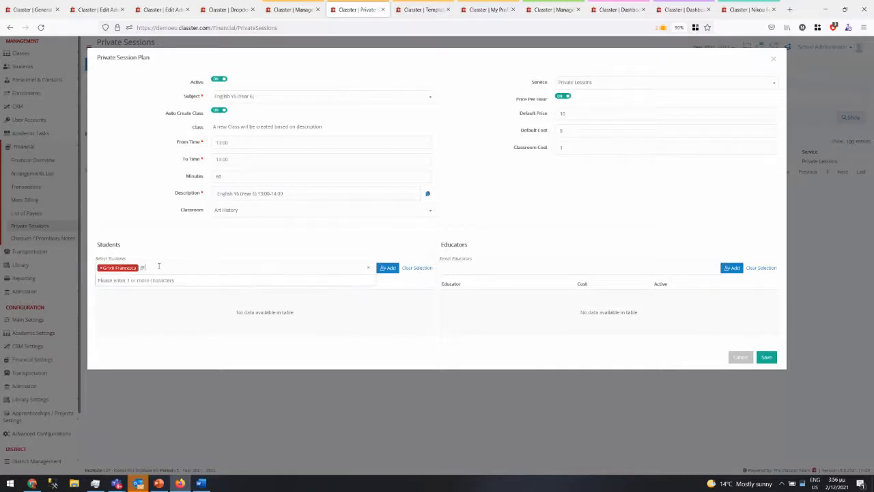
pyautogui.write('i')
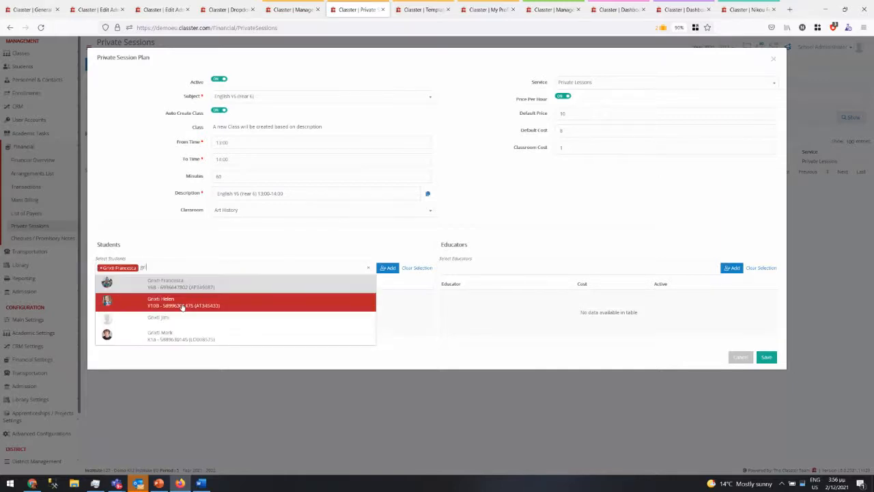
pyautogui.click(182, 305)
pyautogui.click(182, 318)
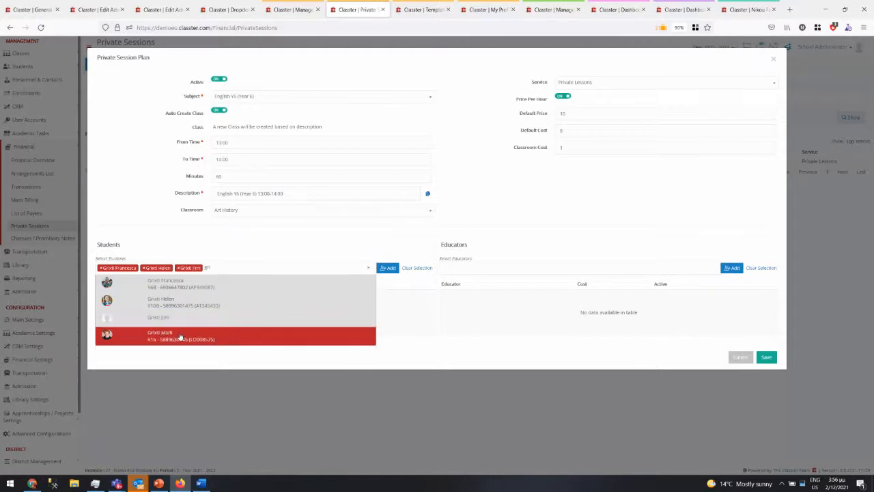
pyautogui.click(179, 339)
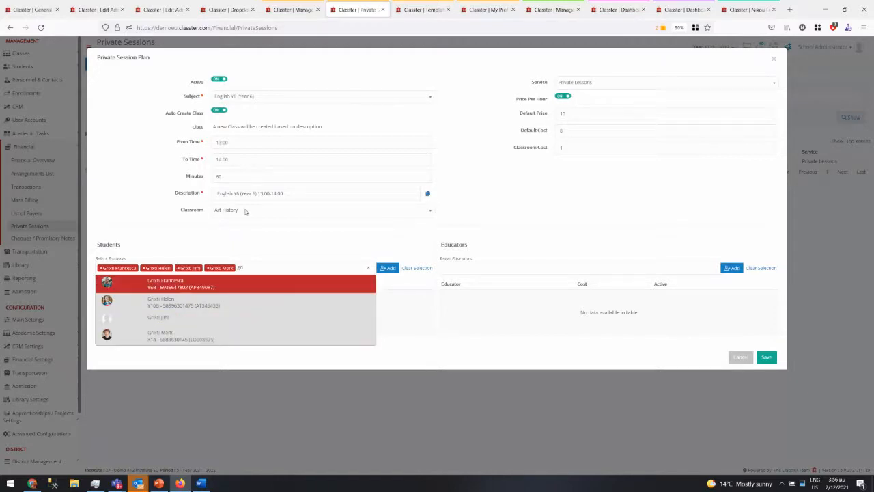
pyautogui.click(384, 268)
# - Set the four students' prices to 10, 11, 14 and 12
pyautogui.click(268, 298)
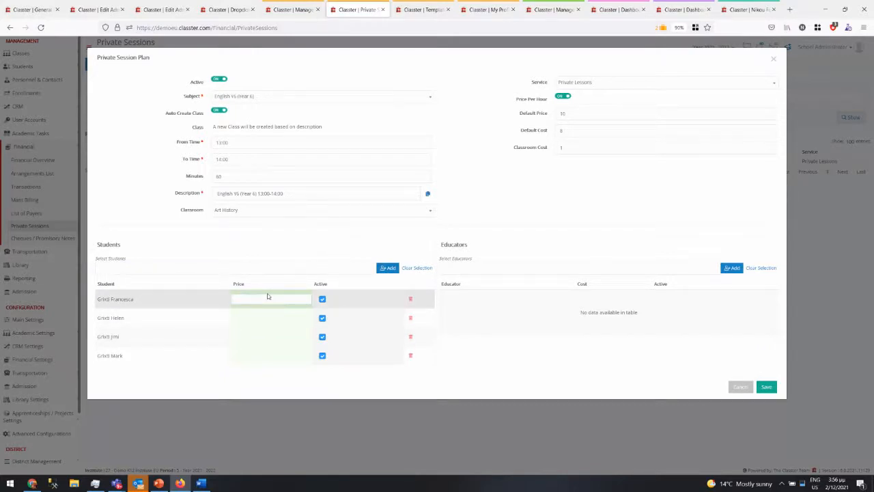
pyautogui.write('10')
pyautogui.press('Tab')
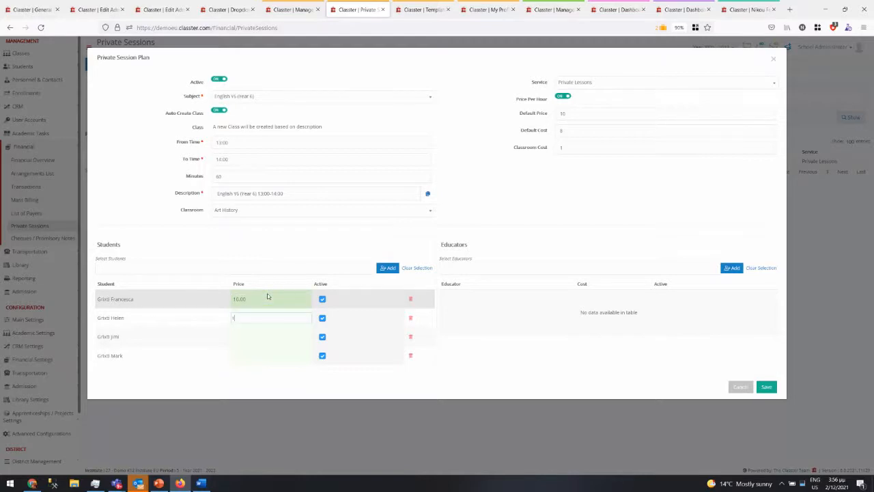
pyautogui.write('11')
pyautogui.press('Tab')
pyautogui.write('14')
pyautogui.press('Tab')
pyautogui.write('1')
pyautogui.press('Tab')
# - Add the educator found by searching 'bor' with a cost of 8.00
pyautogui.click(489, 268)
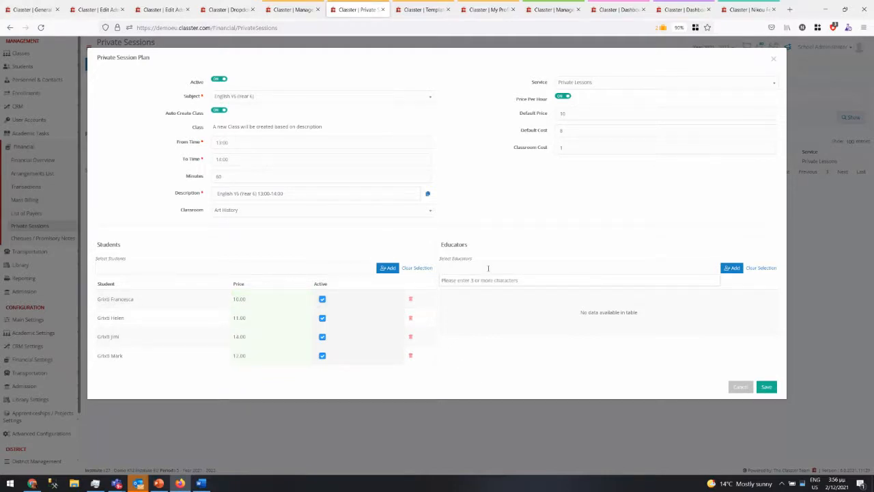
pyautogui.write('borg')
pyautogui.click(508, 286)
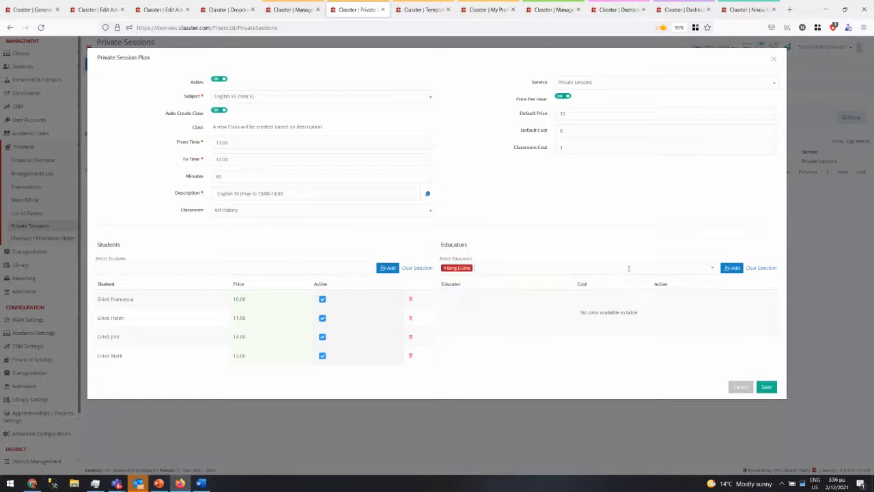
pyautogui.click(730, 267)
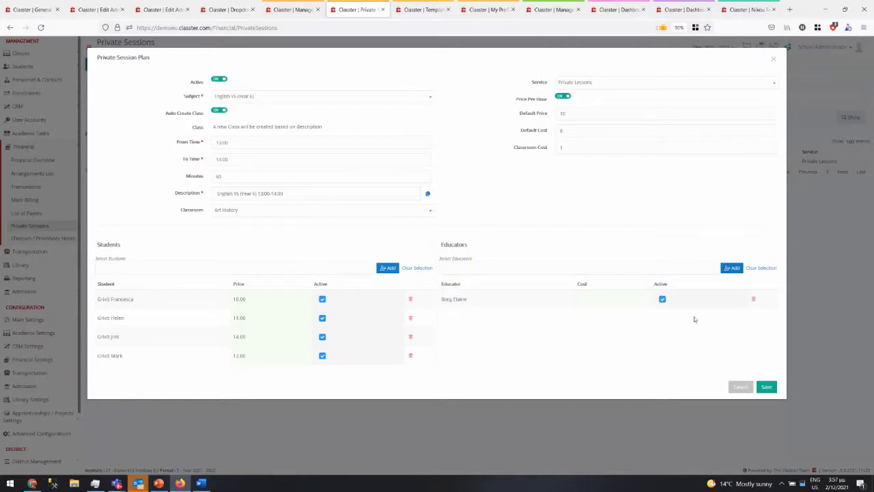
pyautogui.click(613, 299)
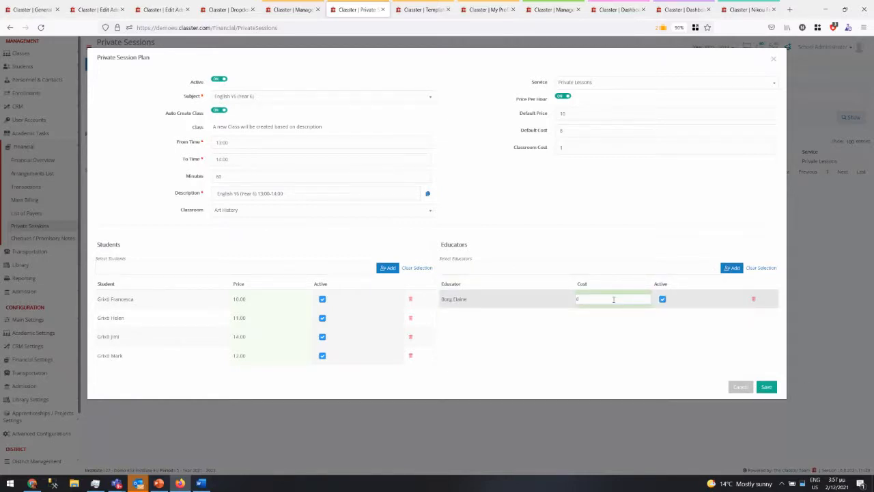
pyautogui.click(632, 312)
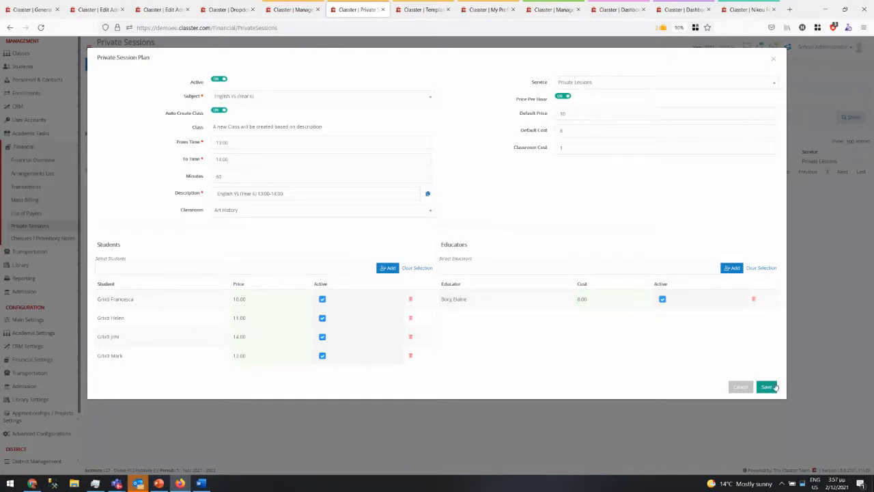
# - Save the English Y6 plan and create a private session from its row
pyautogui.click(774, 387)
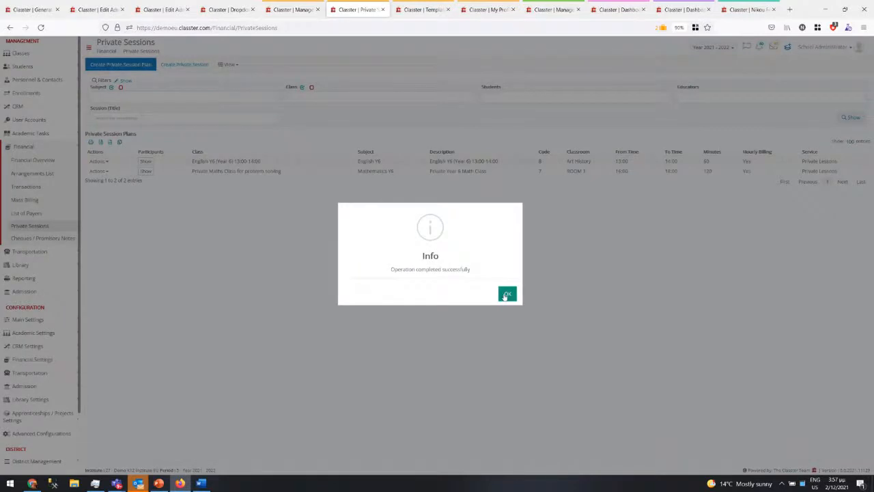
pyautogui.click(506, 294)
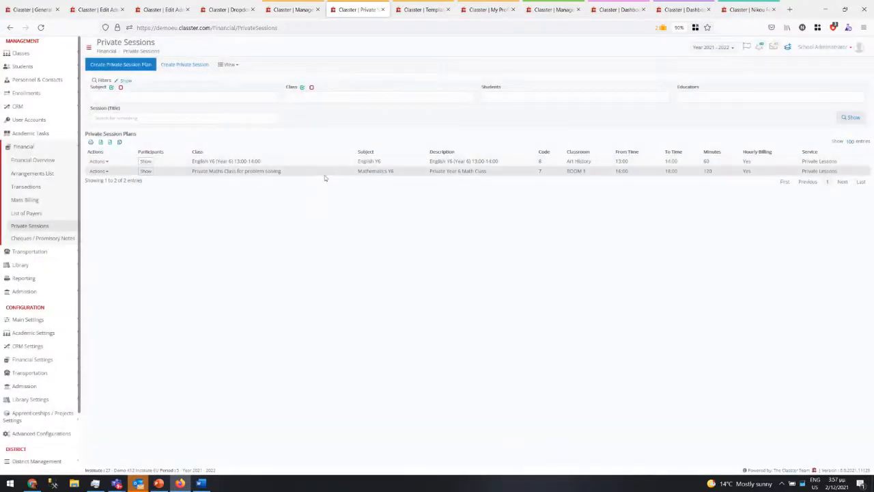
pyautogui.click(98, 161)
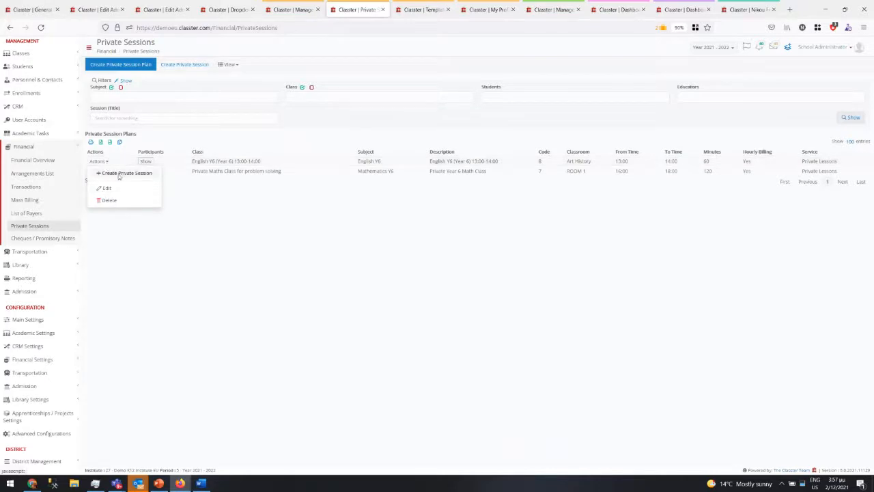
pyautogui.click(116, 173)
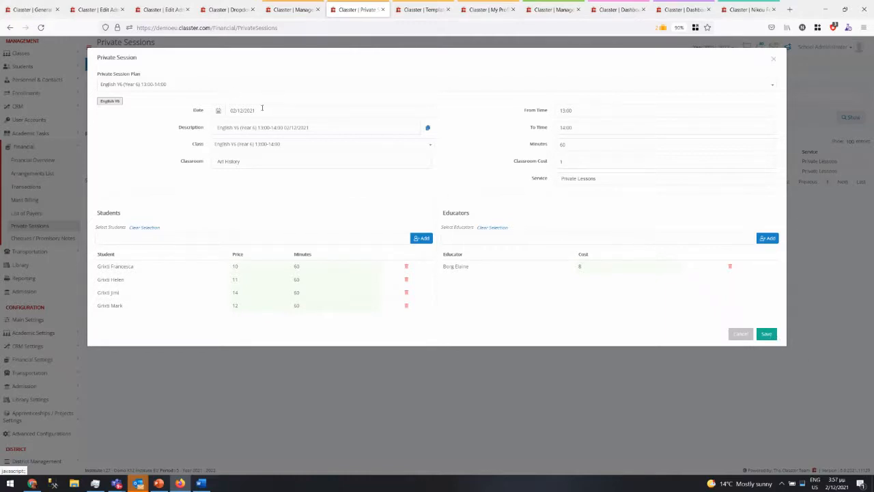
# - Keep the session date 02/12/2021 and save the new English Y6 private session
pyautogui.click(260, 109)
pyautogui.click(266, 147)
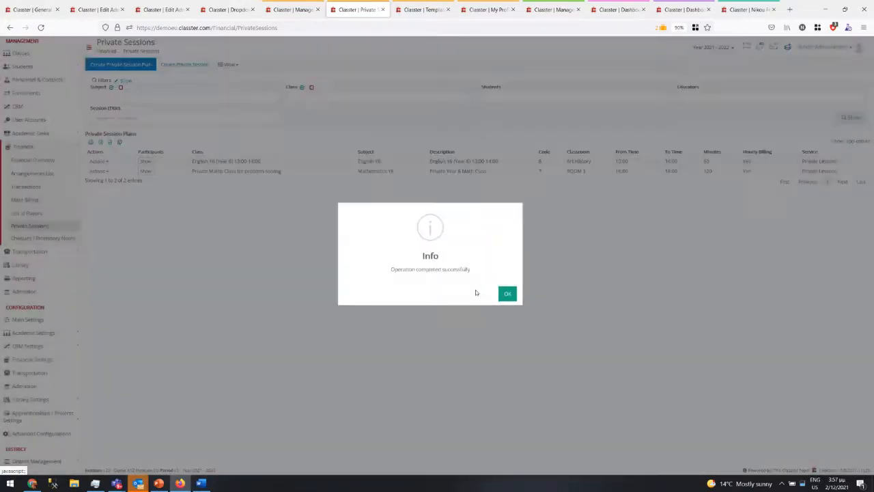
pyautogui.click(506, 294)
pyautogui.click(230, 64)
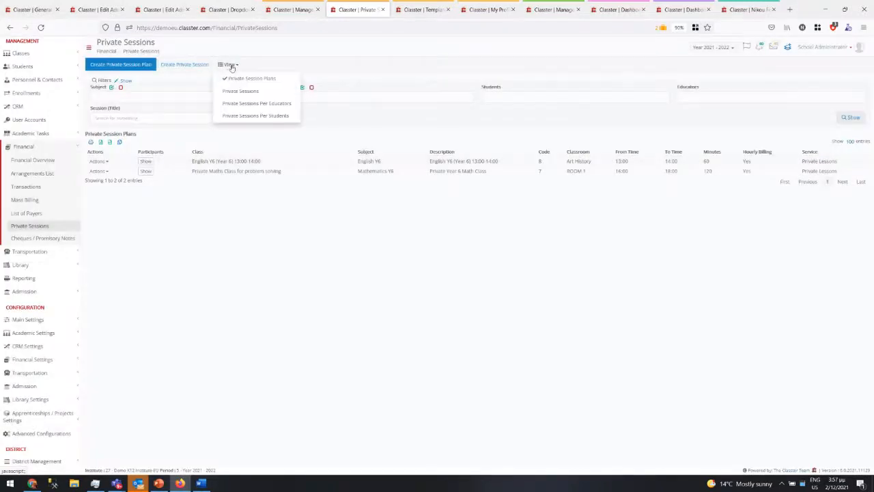
# - In the Private Sessions list, mark all four students of the new session as present
pyautogui.click(227, 91)
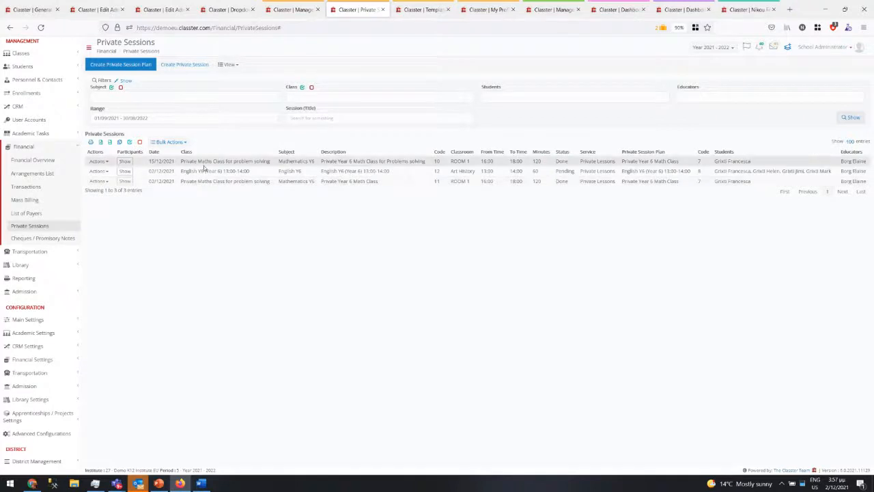
pyautogui.click(124, 172)
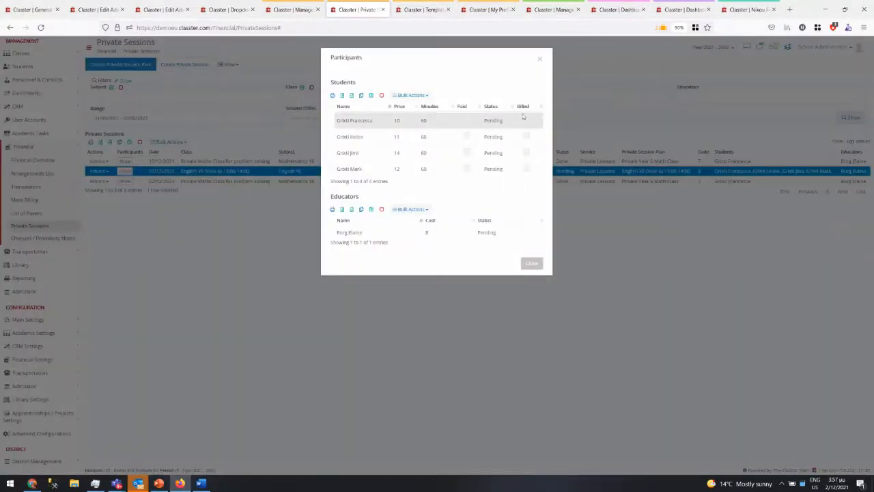
pyautogui.moveTo(459, 127); pyautogui.dragTo(444, 167)
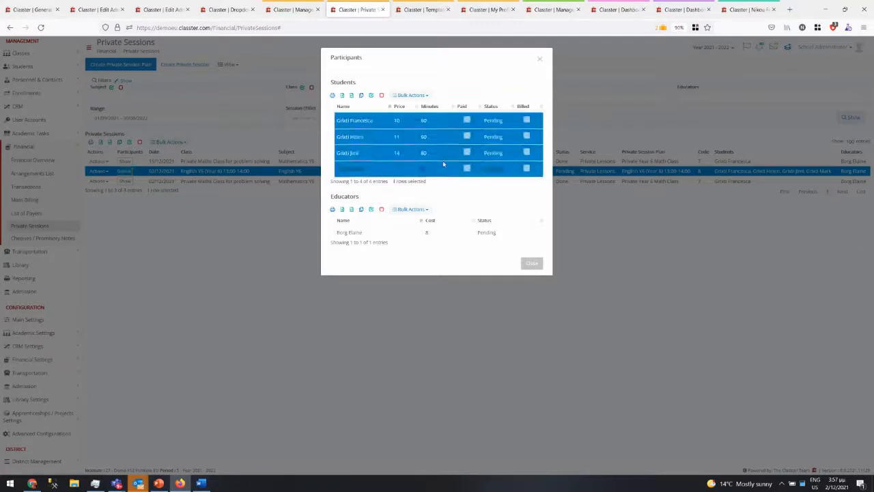
pyautogui.click(419, 96)
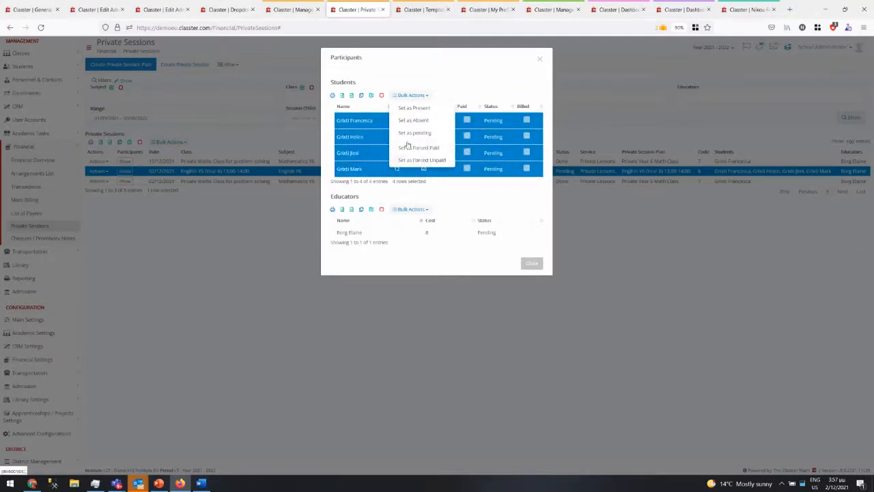
pyautogui.click(427, 109)
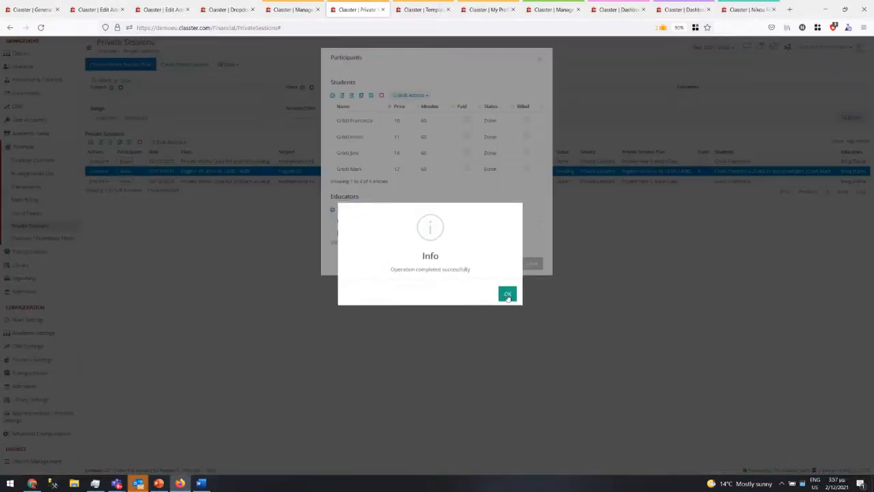
pyautogui.click(507, 294)
# - Mark the session's educator as present and close the participants list
pyautogui.click(390, 231)
pyautogui.click(410, 210)
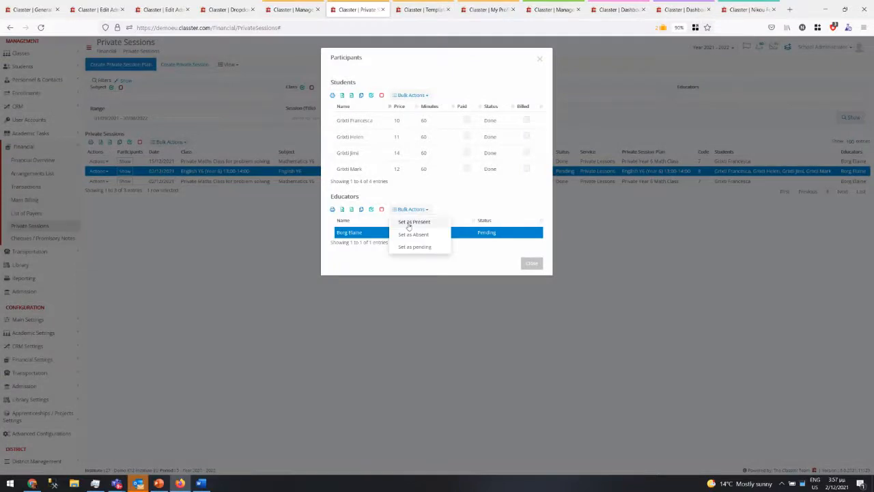
pyautogui.click(403, 230)
pyautogui.click(505, 293)
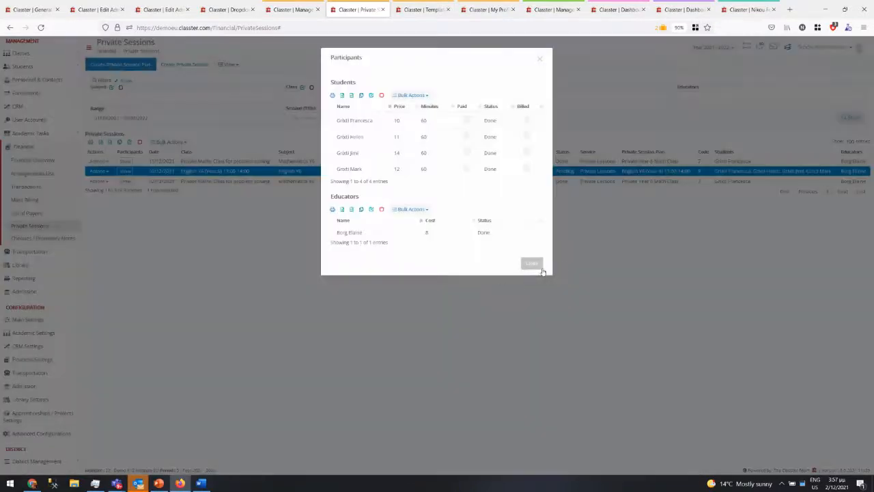
pyautogui.click(532, 264)
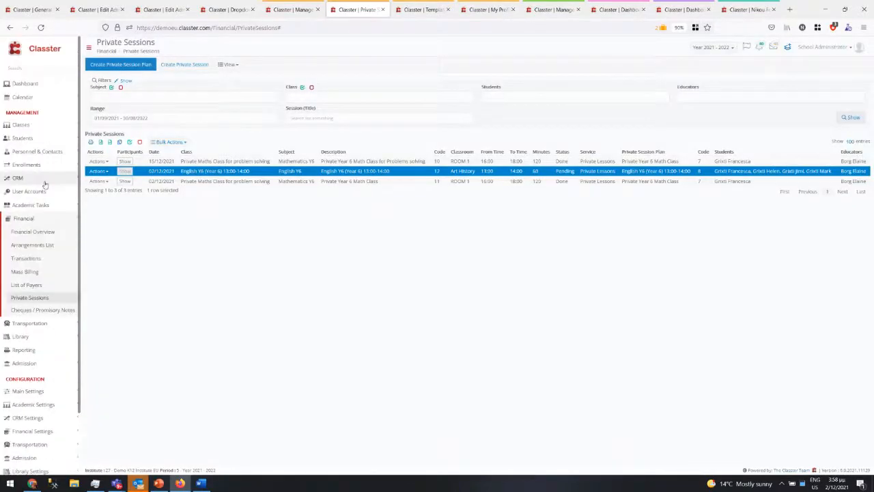
# - Check the English Y6 (Year 6) 13:00–14:00 class's Students tab, then expand Academic Tasks > Sessions & Homework
pyautogui.click(30, 125)
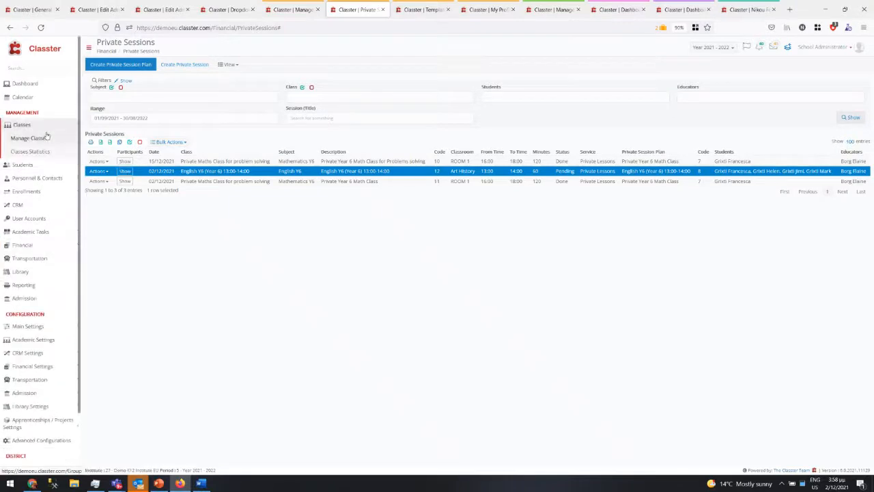
pyautogui.click(298, 10)
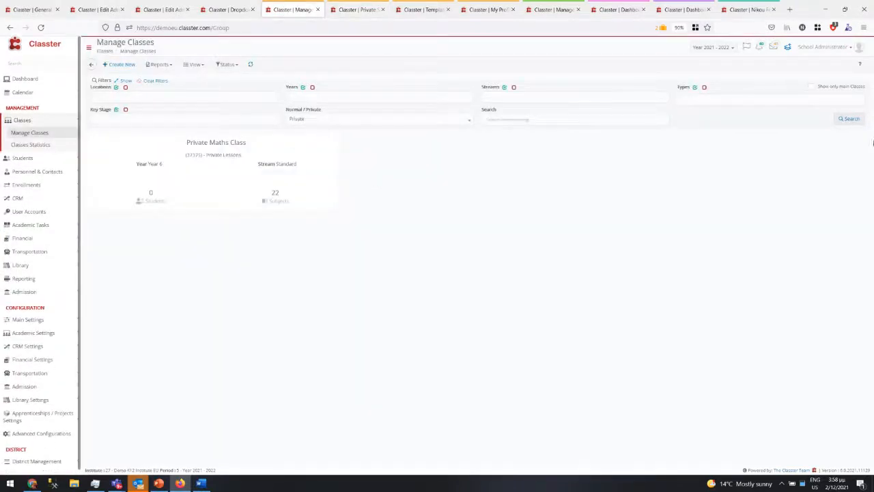
pyautogui.click(850, 119)
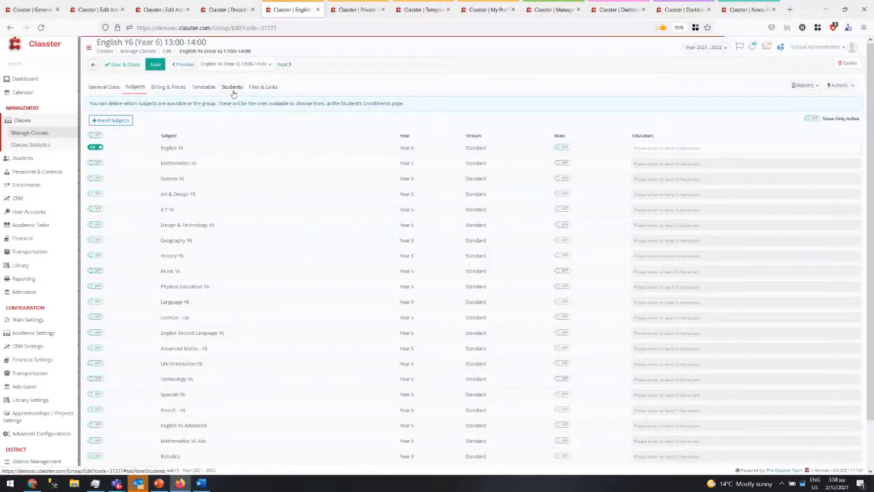
pyautogui.click(232, 87)
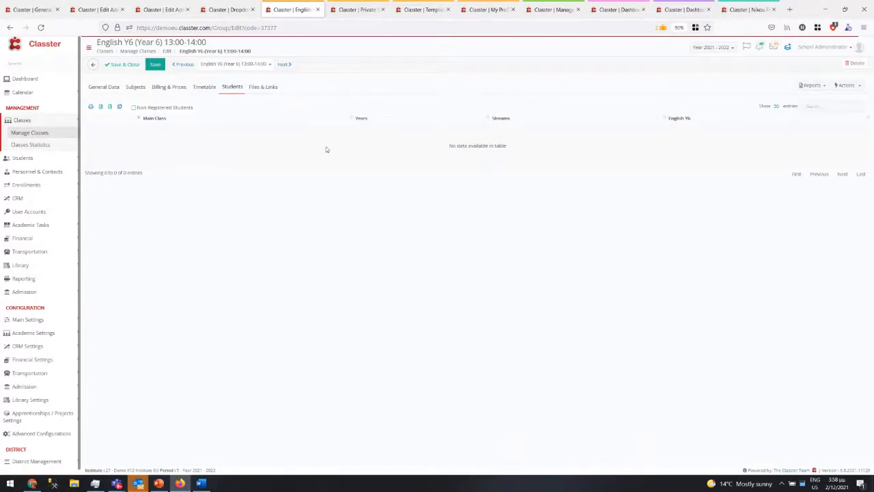
pyautogui.click(44, 224)
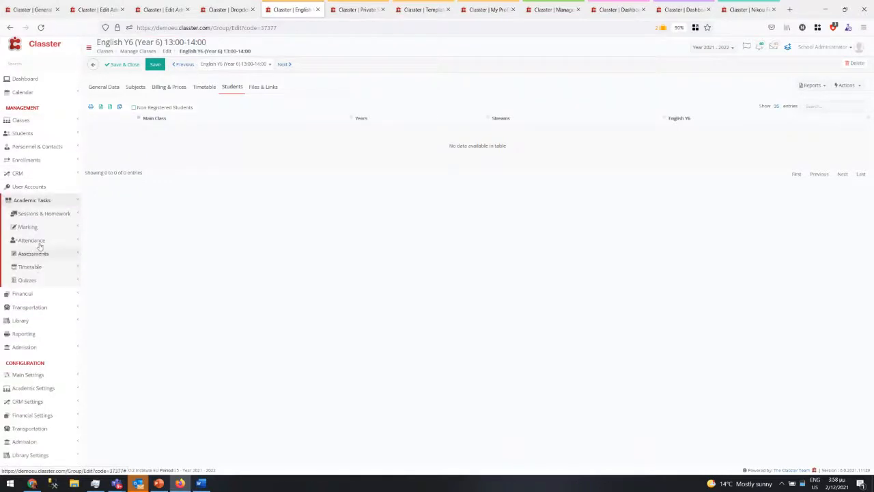
pyautogui.click(45, 213)
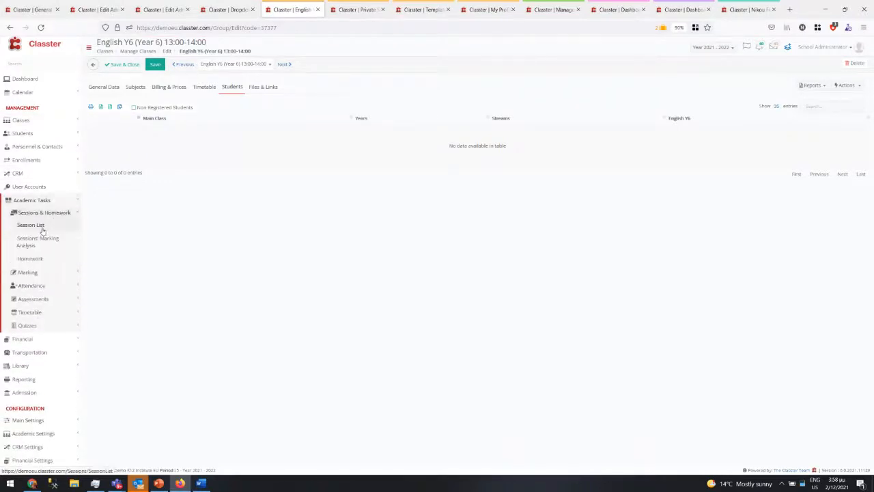
# - Open the Session List and filter by the educator matching 'bo'
pyautogui.click(30, 225)
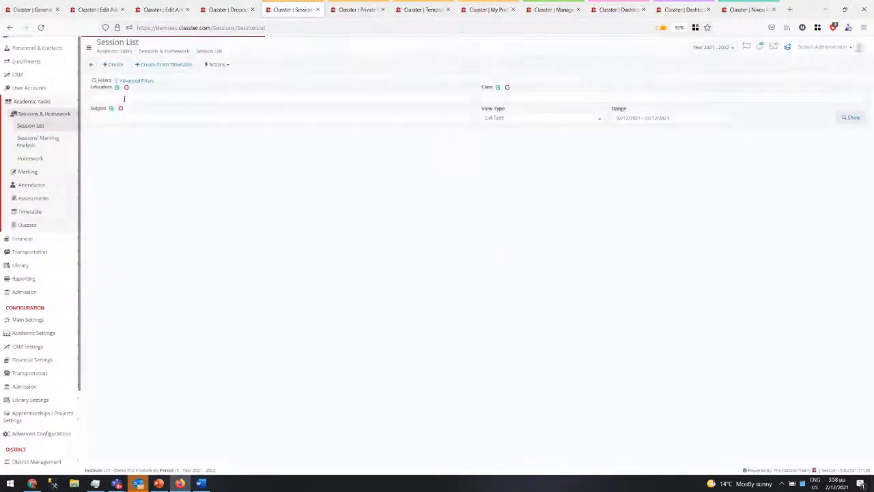
pyautogui.click(124, 97)
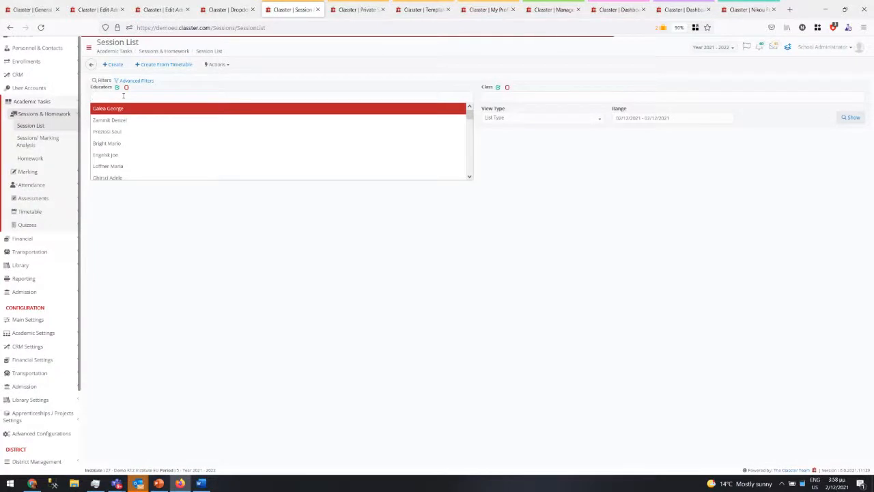
pyautogui.write('bo')
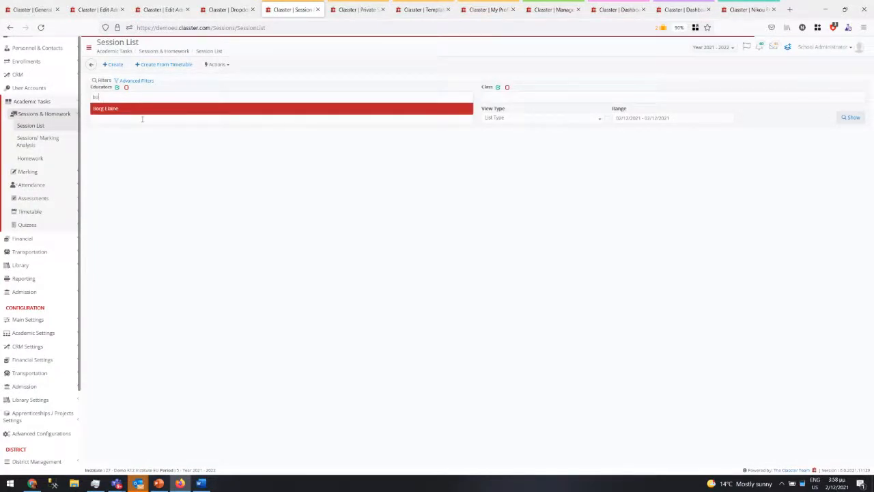
pyautogui.click(151, 109)
pyautogui.click(143, 118)
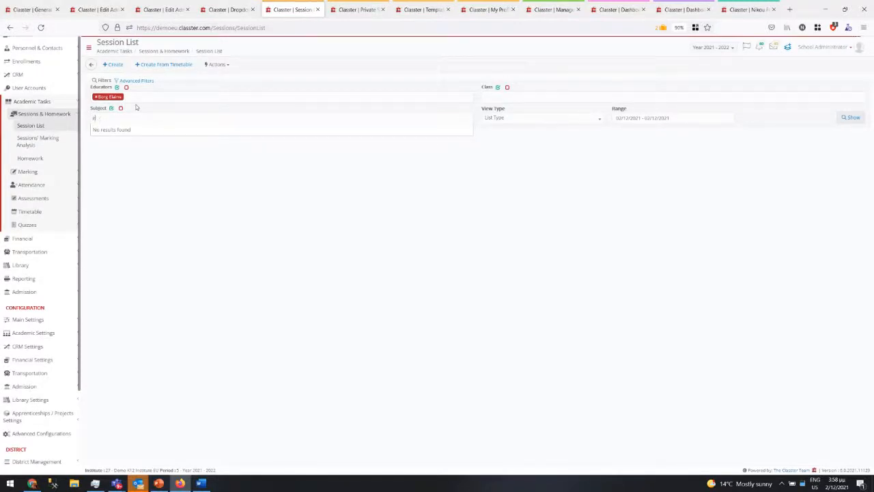
# - Leave the class filter empty, show the 02/12/2021 sessions, and open English Y6's actions
pyautogui.click(505, 96)
pyautogui.write('eng')
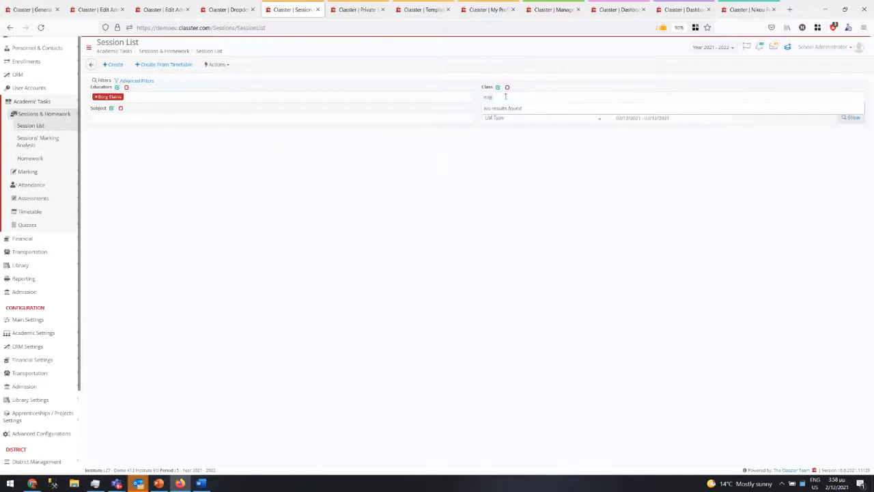
pyautogui.press('BackSpace')
pyautogui.press('BackSpace')
pyautogui.press('BackSpace')
pyautogui.click(496, 153)
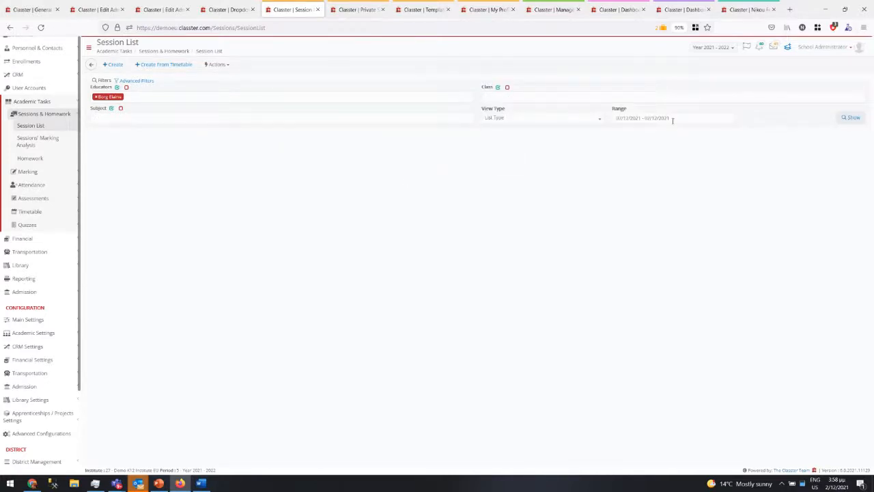
pyautogui.click(852, 117)
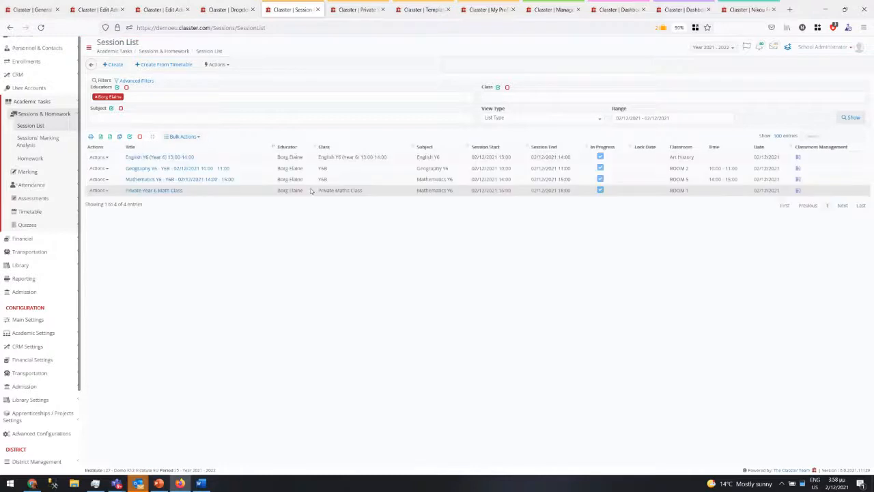
pyautogui.click(209, 157)
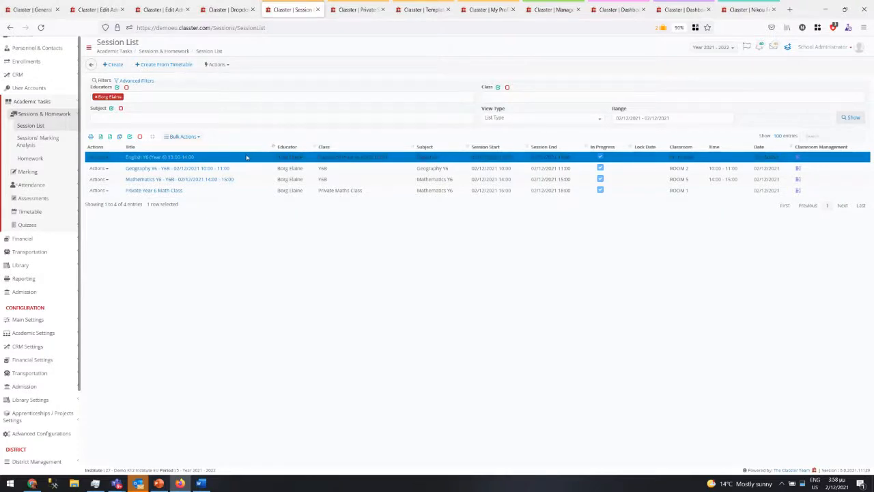
pyautogui.click(97, 157)
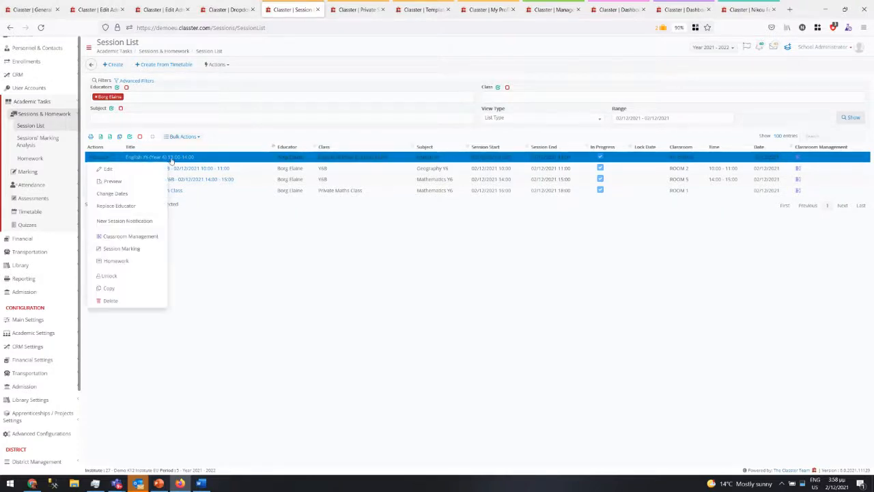
# - Open the English Y6 13:00–14:00 session dashboard, untick Completed, and review its Manage Marks page
pyautogui.click(170, 157)
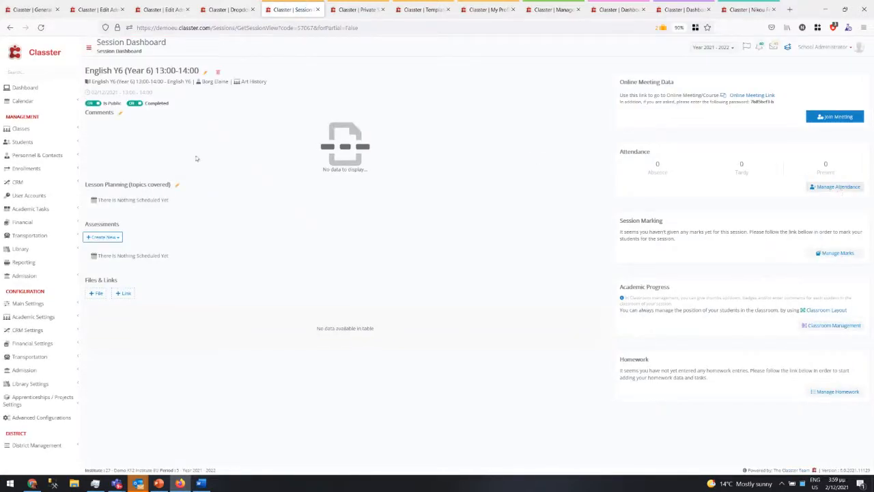
pyautogui.click(130, 104)
pyautogui.click(836, 253)
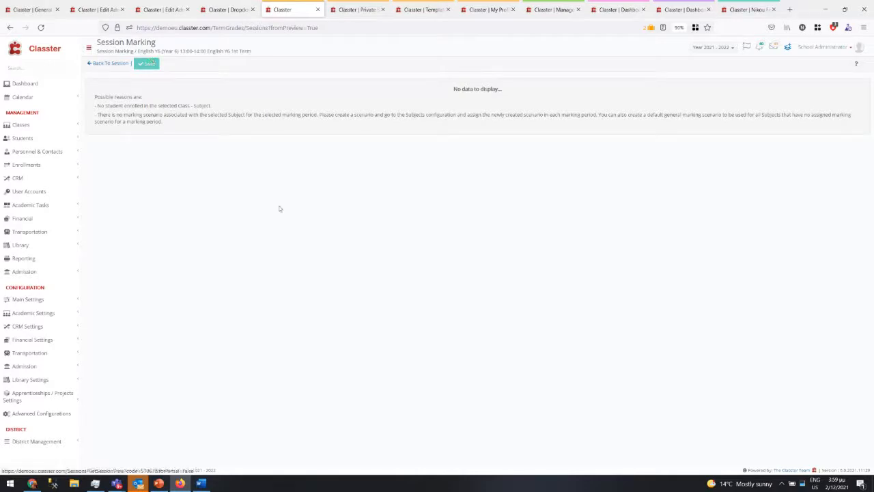
pyautogui.click(114, 63)
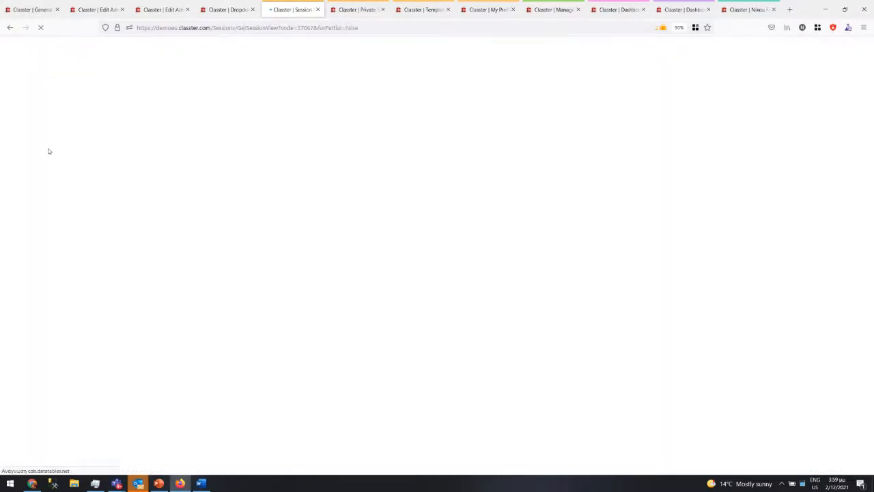
pyautogui.click(58, 223)
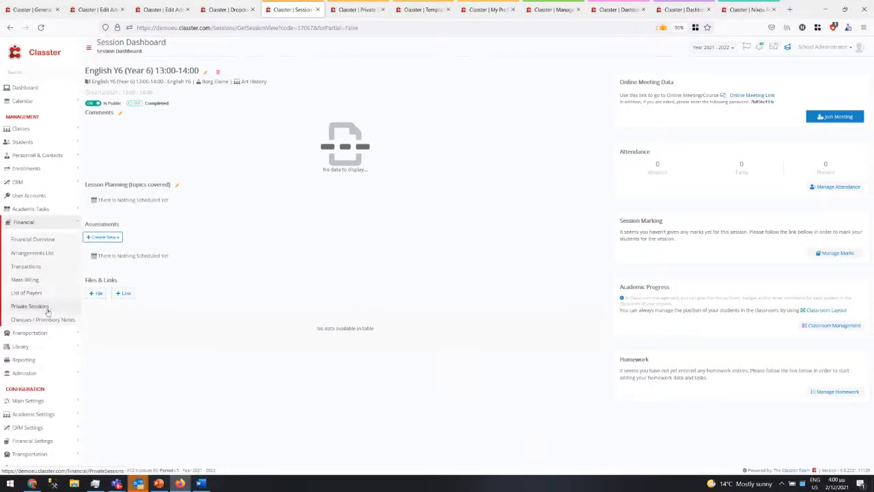
# - Open Main Settings > Services > Manage Services in a new browser tab
pyautogui.click(49, 401)
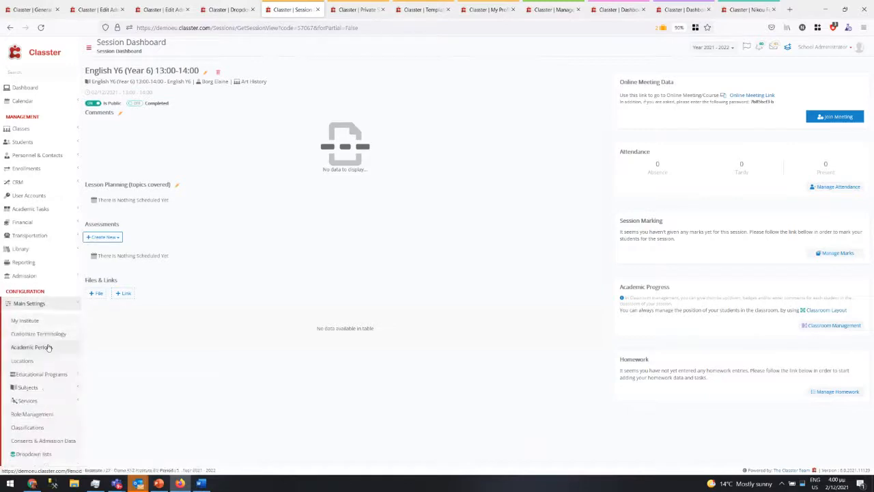
pyautogui.click(41, 401)
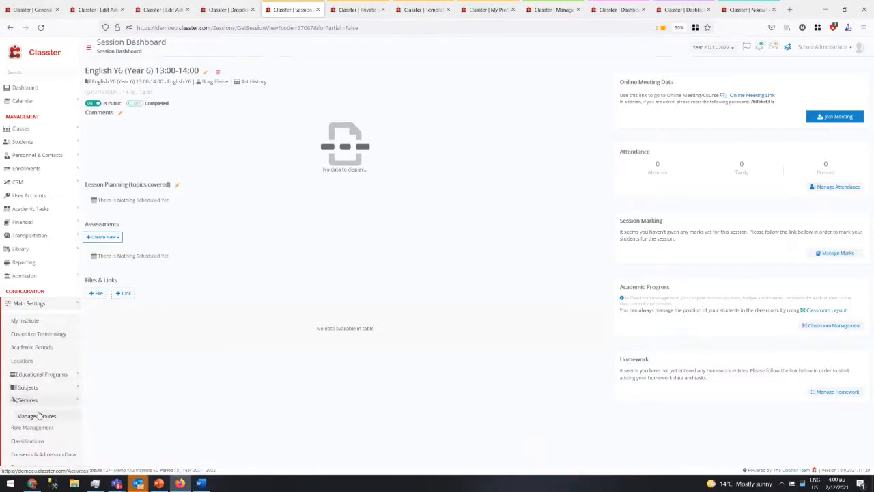
pyautogui.rightClick(40, 413)
pyautogui.click(90, 242)
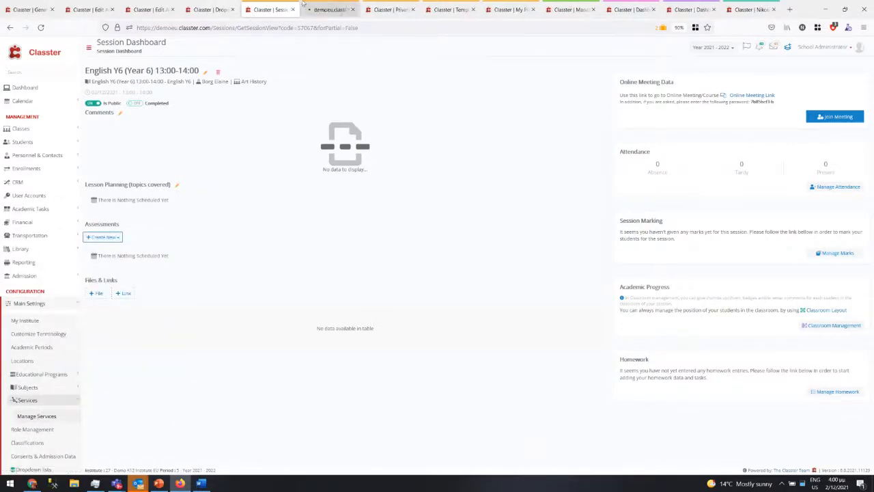
pyautogui.click(325, 14)
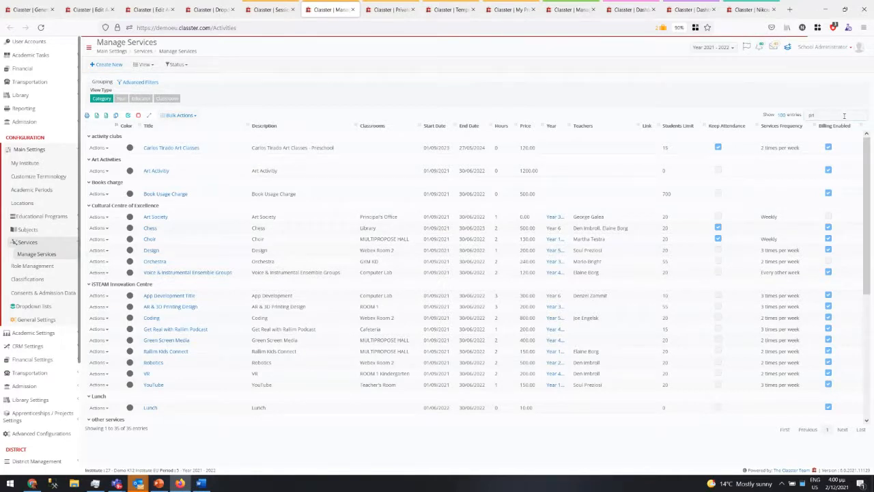
# - Look up the Private Lessons service and confirm its category is Private Courses Charge
pyautogui.write('va')
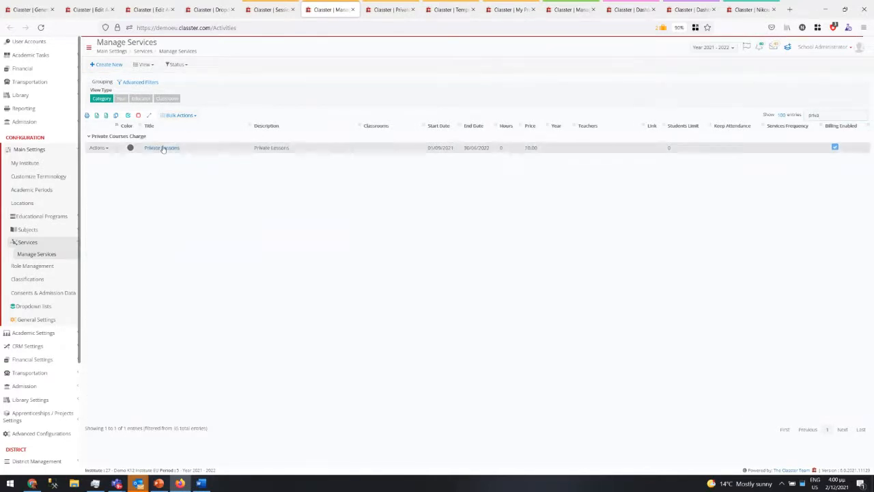
pyautogui.click(163, 147)
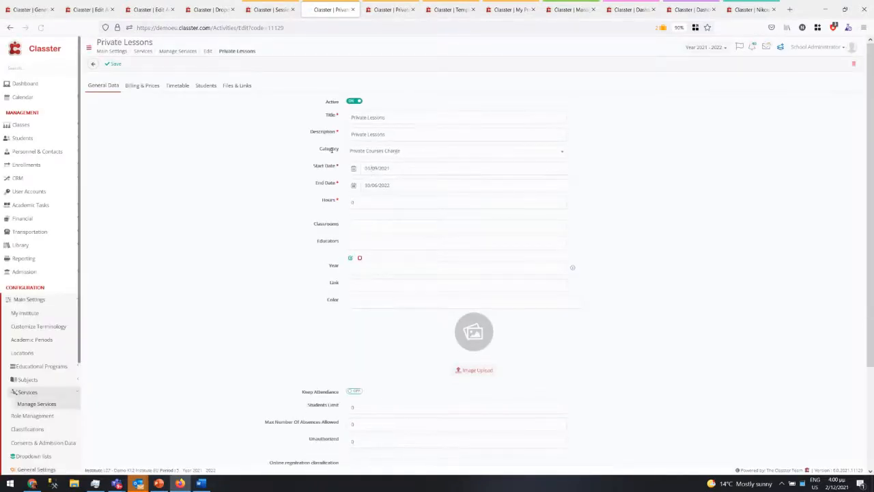
pyautogui.click(403, 152)
pyautogui.click(403, 152)
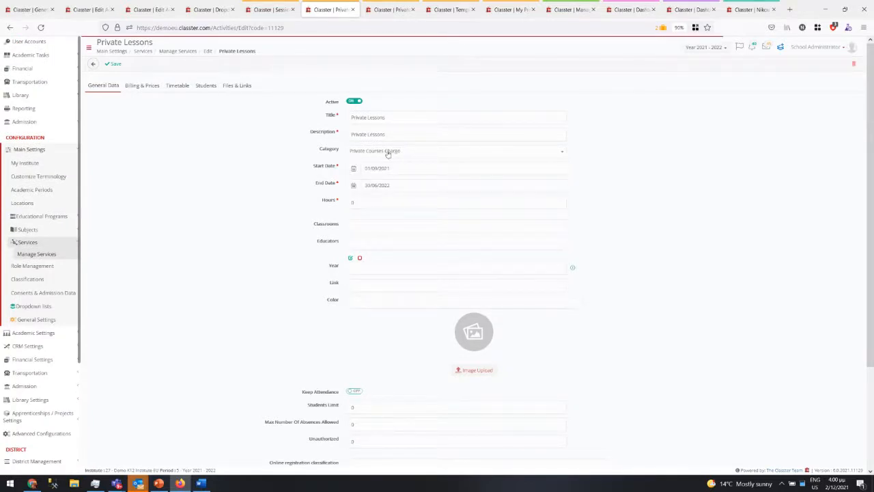
pyautogui.click(34, 305)
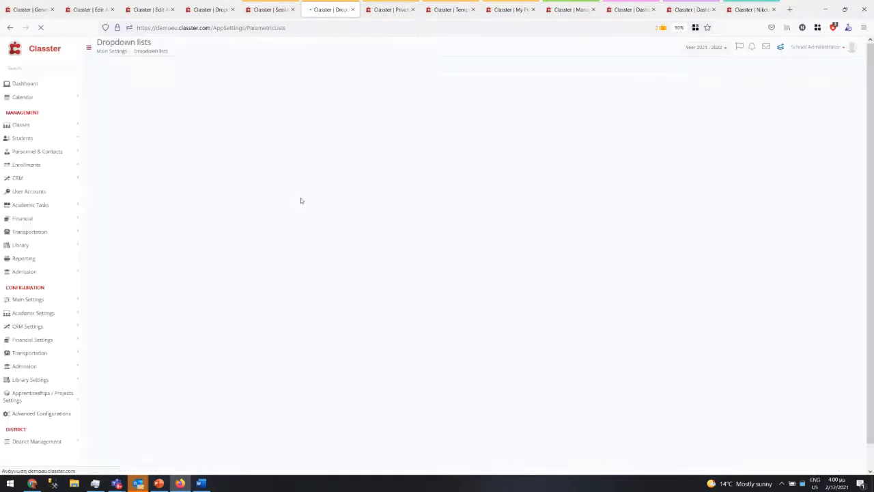
# - Set the dropdown Type to Services and load the Services Categories list
pyautogui.click(182, 97)
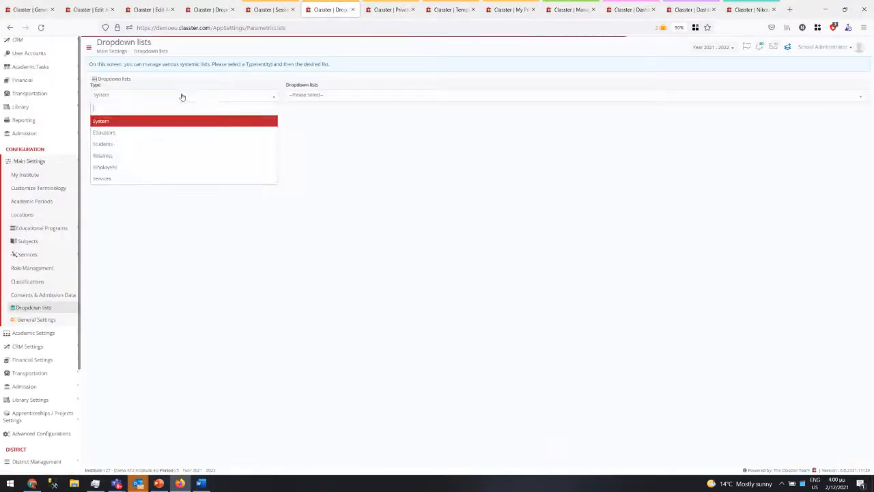
pyautogui.click(182, 96)
pyautogui.click(220, 96)
pyautogui.click(149, 179)
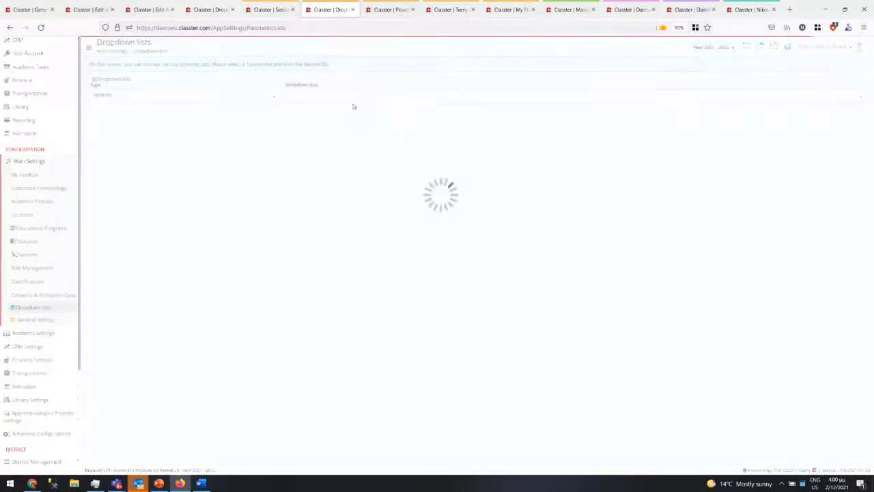
pyautogui.click(354, 99)
pyautogui.write('cart')
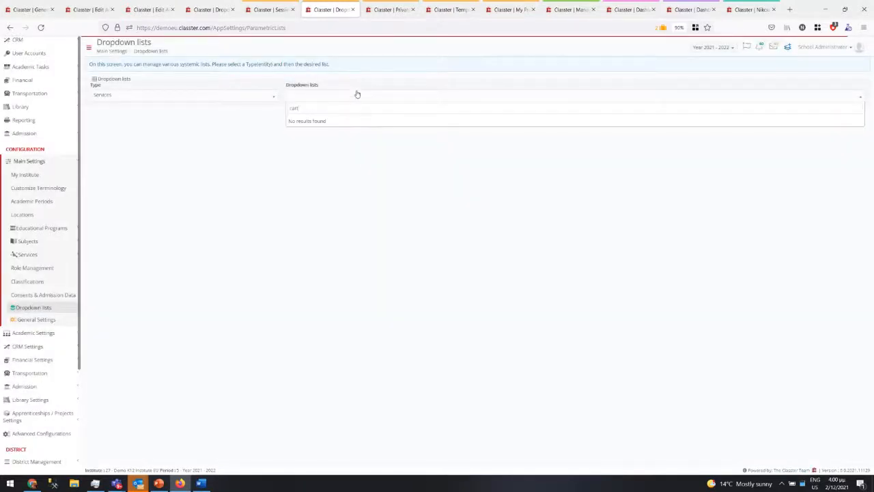
pyautogui.press('BackSpace')
pyautogui.press('BackSpace')
pyautogui.click(354, 122)
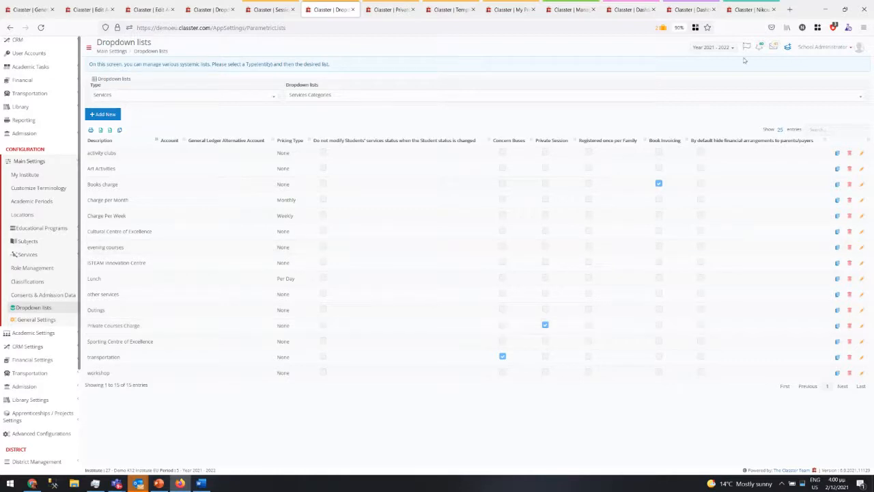
# - Search contacts for 'gra' and open the matching student's record
pyautogui.click(788, 47)
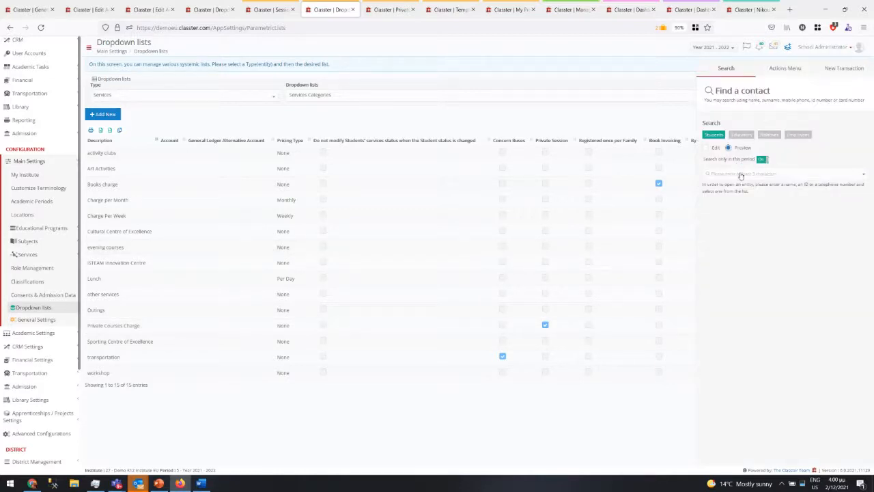
pyautogui.click(742, 176)
pyautogui.write('gr')
pyautogui.press('BackSpace')
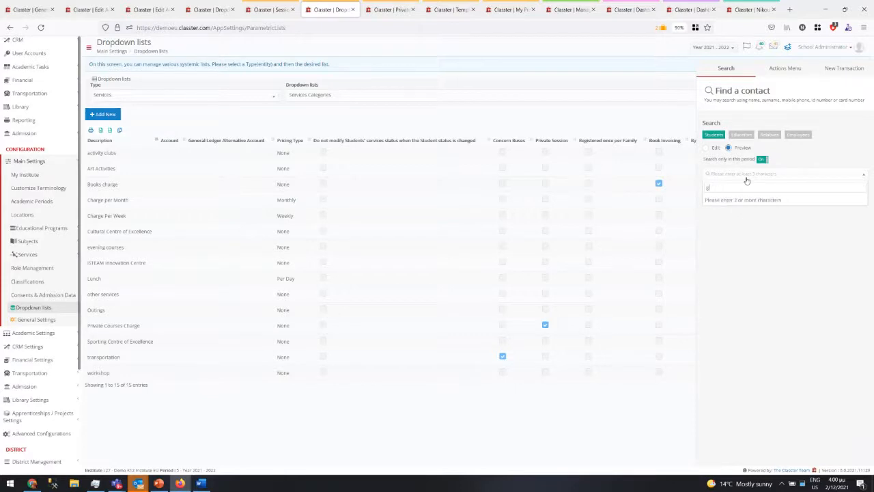
pyautogui.press('BackSpace')
pyautogui.write('gra')
pyautogui.click(794, 199)
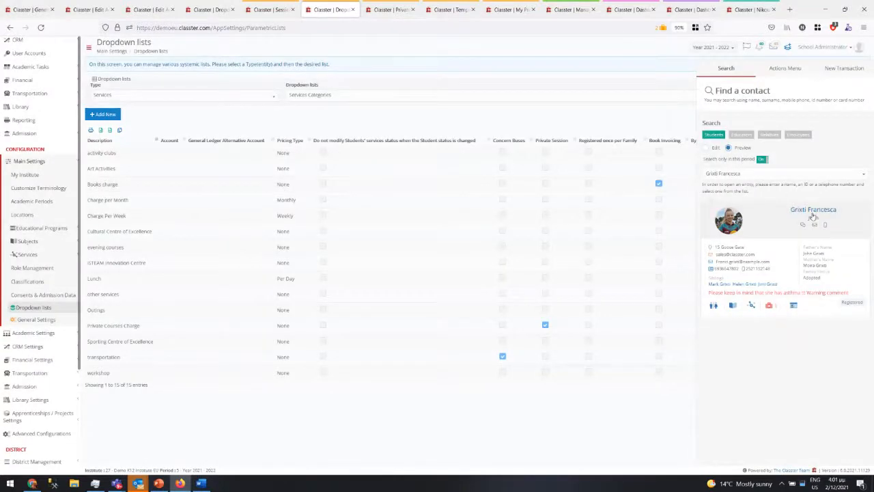
pyautogui.click(813, 212)
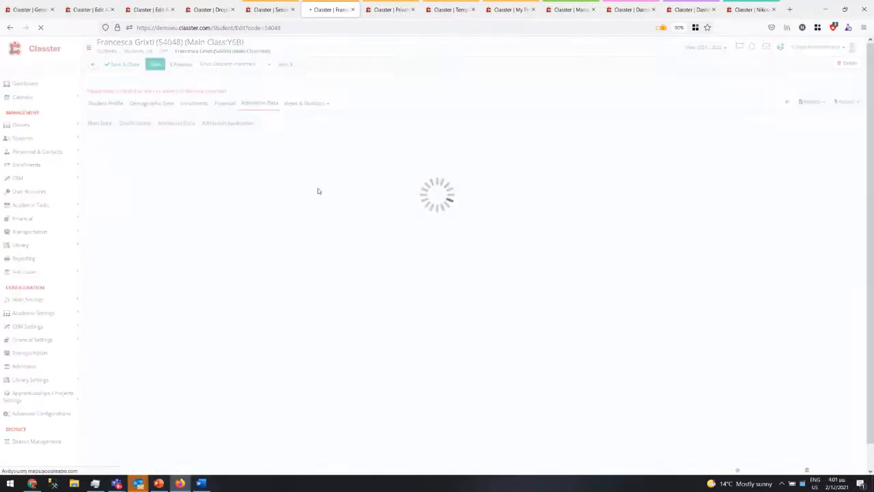
# - Review the student's enrolled services, select all three private sessions, and view Bulk Actions
pyautogui.click(198, 99)
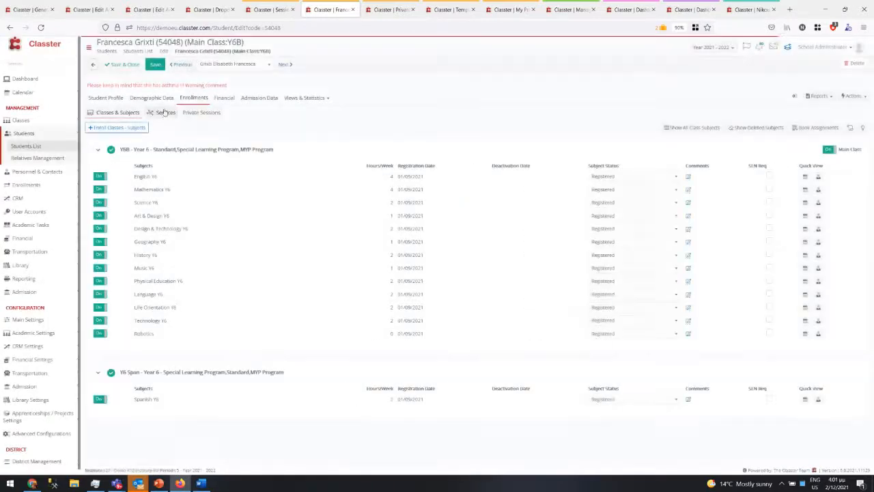
pyautogui.click(166, 113)
pyautogui.moveTo(178, 374); pyautogui.dragTo(128, 371)
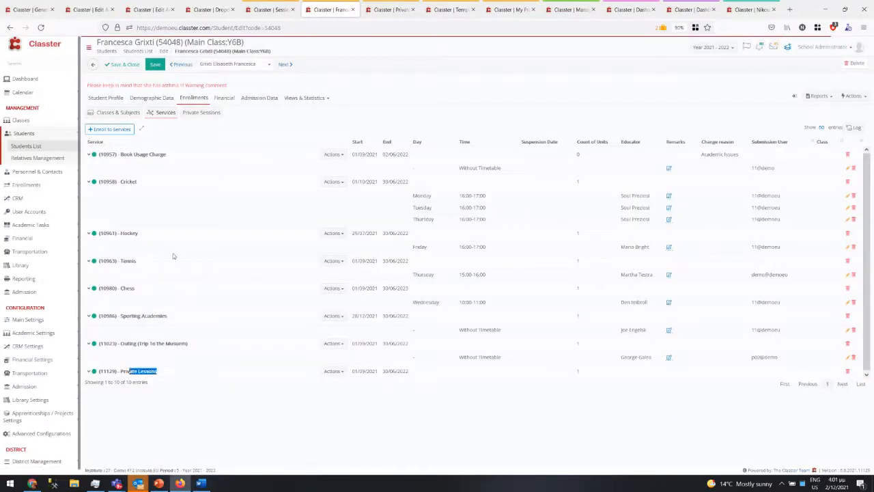
pyautogui.click(202, 113)
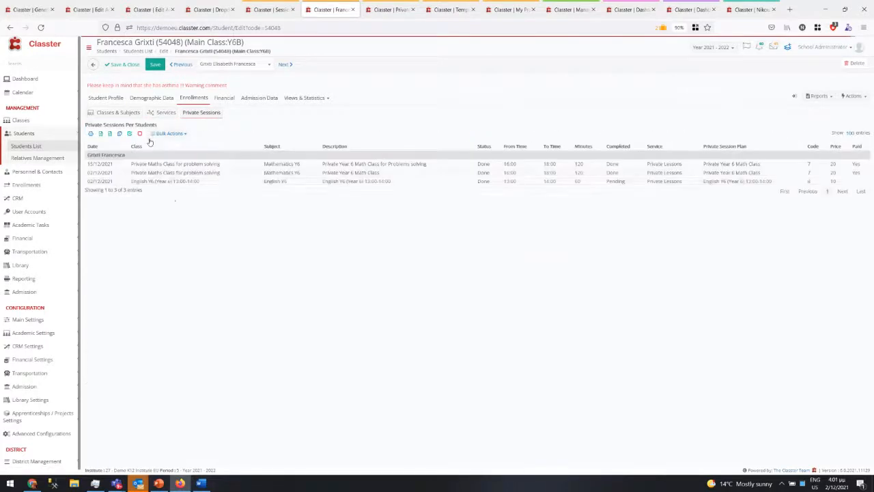
pyautogui.click(265, 164)
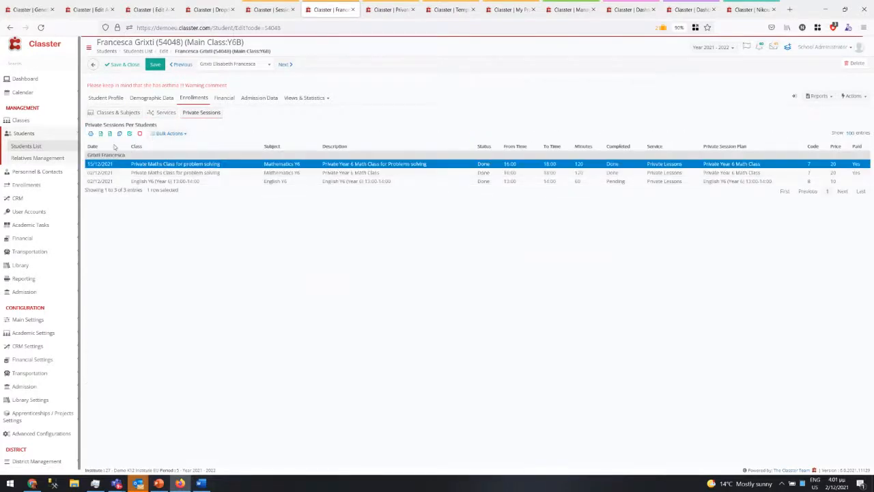
pyautogui.click(129, 133)
pyautogui.click(172, 133)
pyautogui.scroll(-1, 183, 188)
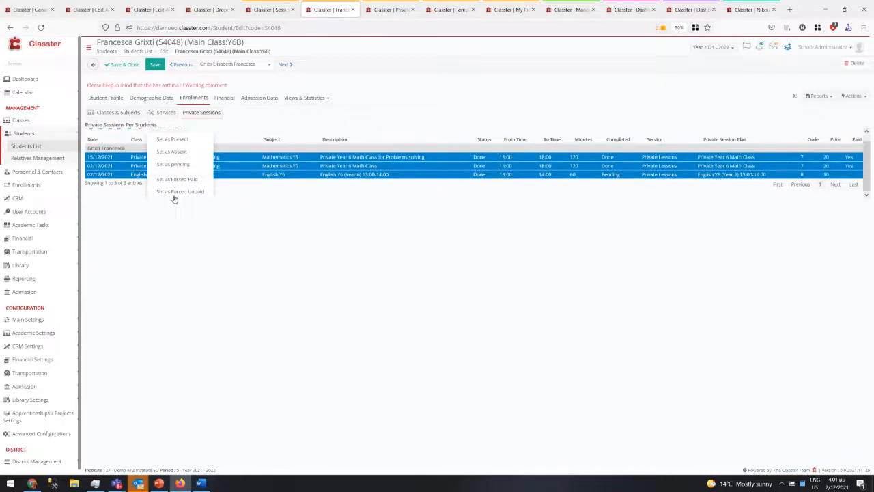
pyautogui.click(222, 99)
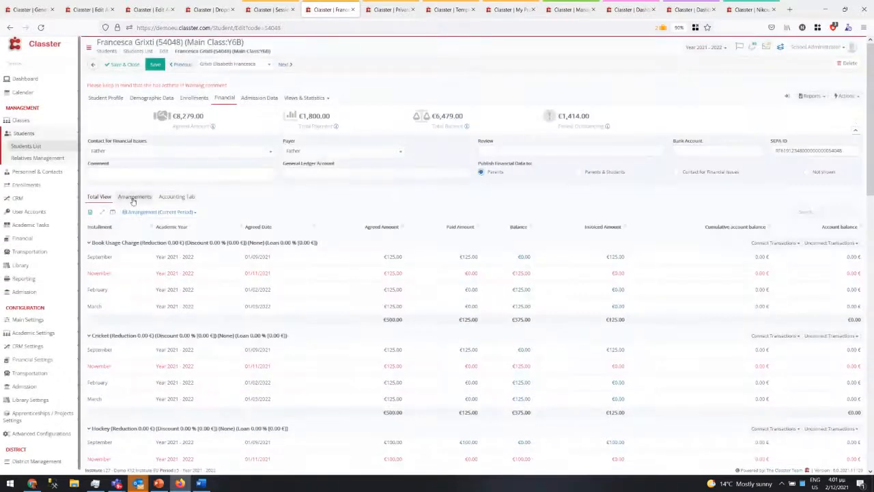
# - Show the student's billing arrangements, including Private Lessons and Chess
pyautogui.click(135, 196)
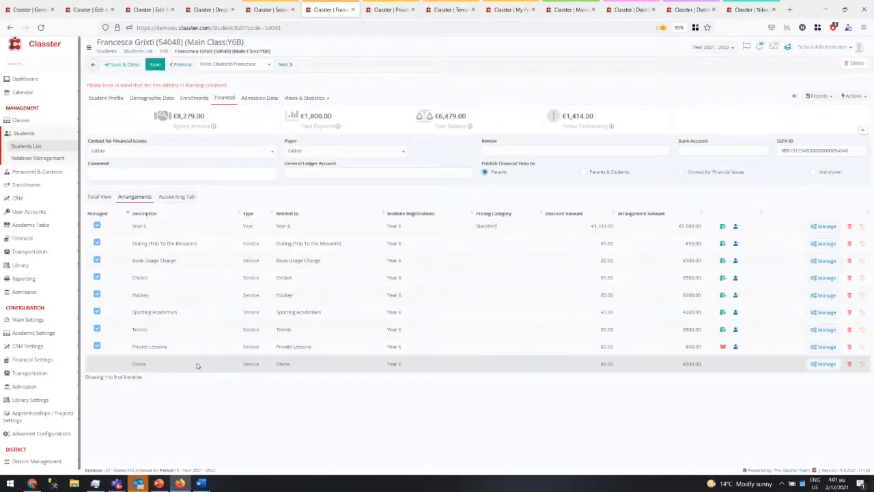
pyautogui.moveTo(195, 363); pyautogui.dragTo(202, 355)
pyautogui.click(201, 351)
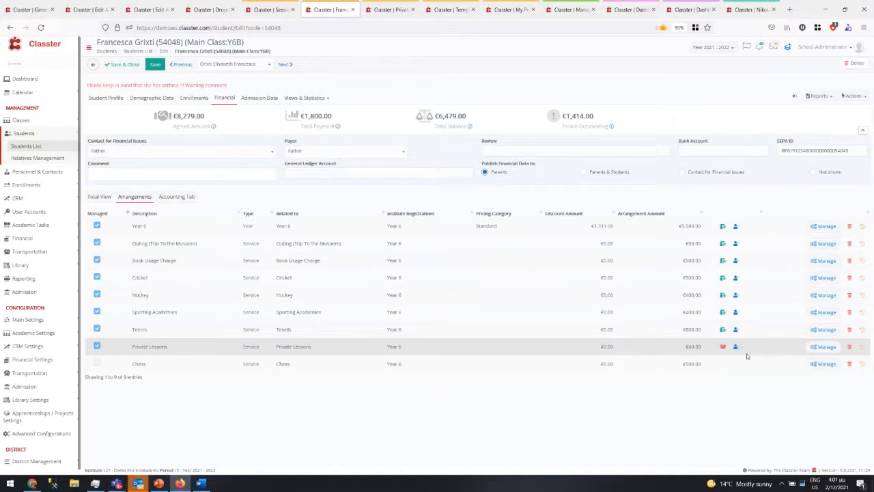
# - Open the Private Lessons arrangement without recalculating, showing €40 due 15/12/2021
pyautogui.click(821, 346)
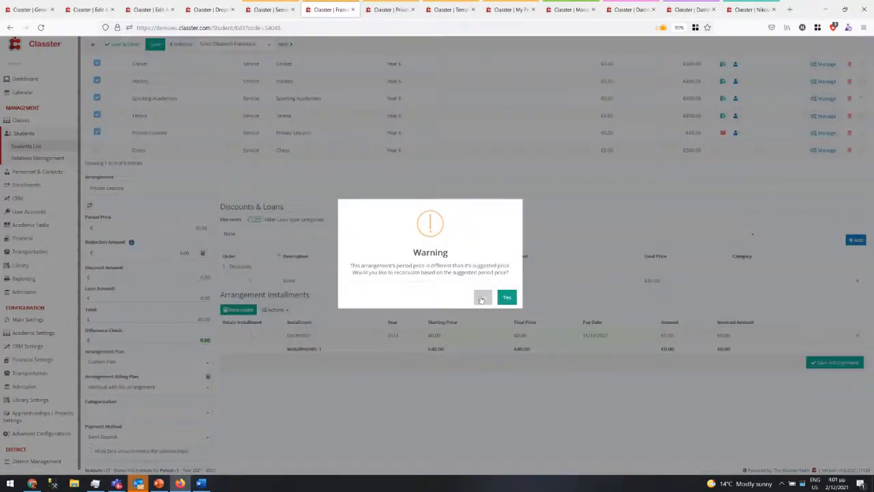
pyautogui.click(473, 292)
pyautogui.moveTo(327, 336); pyautogui.dragTo(290, 348)
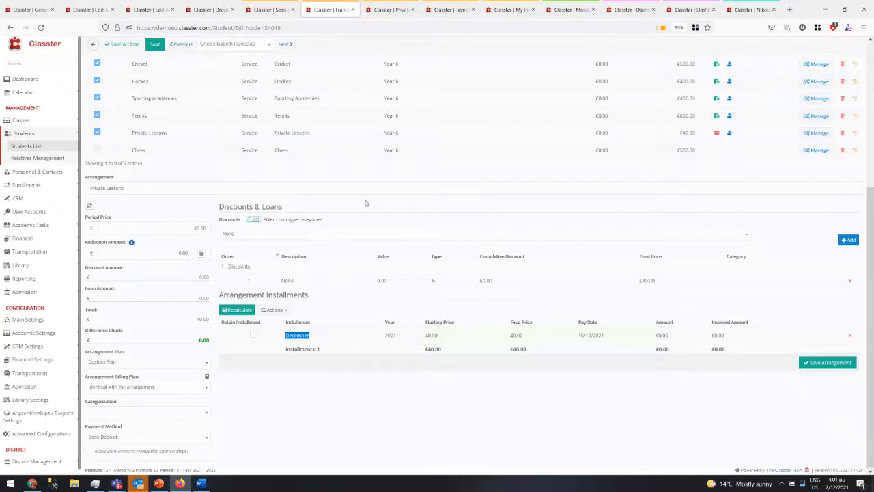
pyautogui.scroll(5, 366, 203)
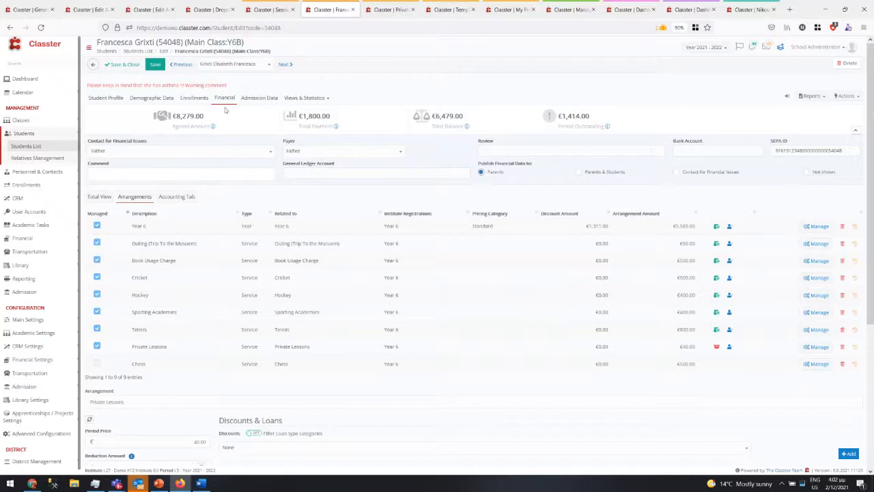
pyautogui.scroll(-3, 226, 110)
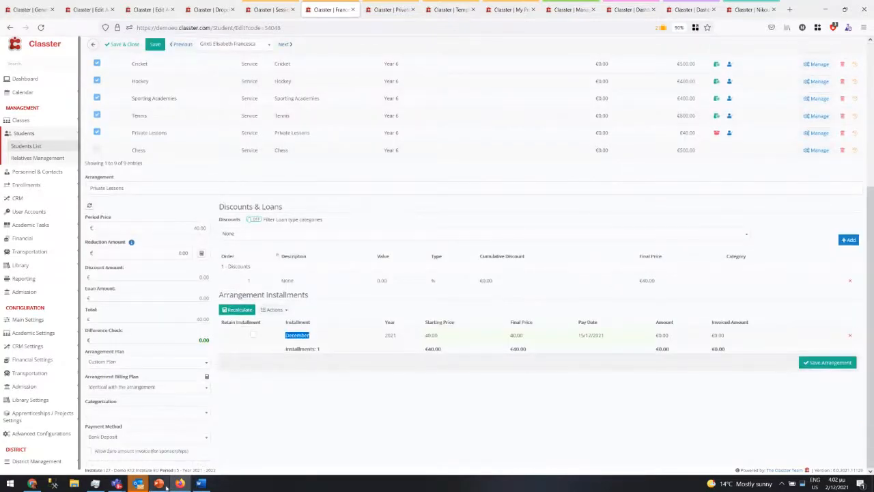
pyautogui.click(165, 486)
# - Bold the 'New Feature: Private Lessons – How to manage and bill it. (5min)' line
pyautogui.click(425, 263)
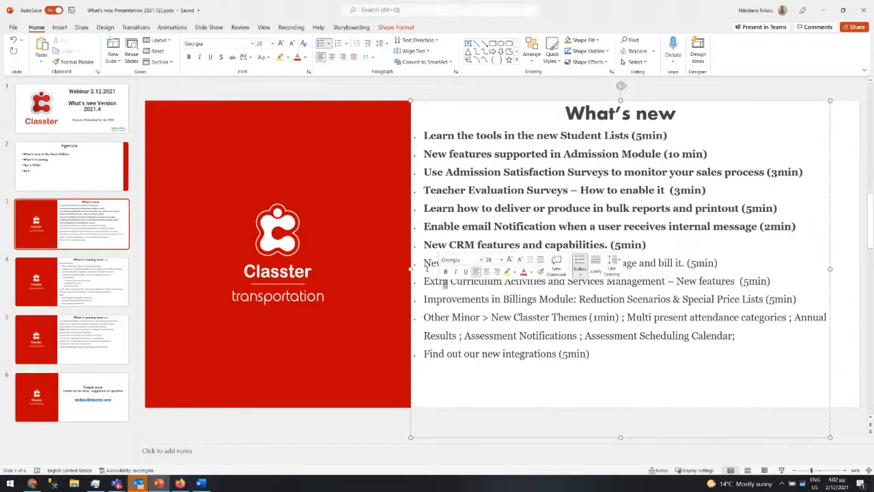
pyautogui.moveTo(425, 263); pyautogui.dragTo(761, 267)
pyautogui.hotkey('ctrl', 'b')
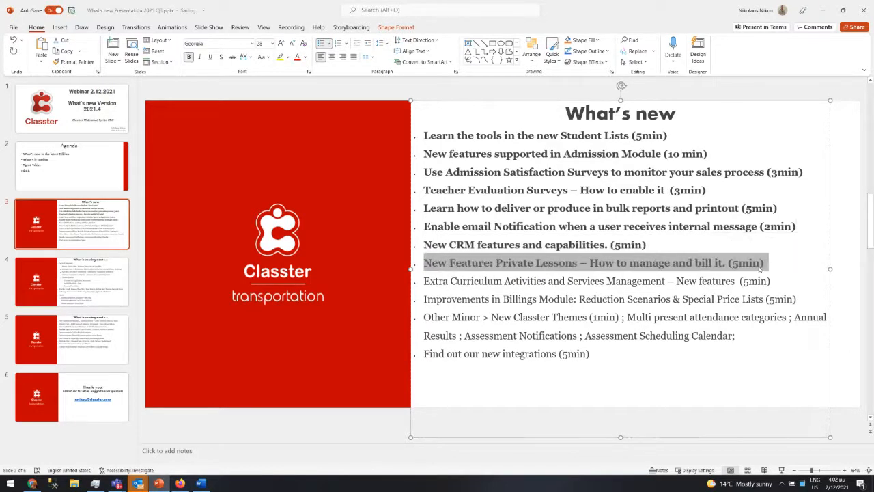
pyautogui.click(722, 298)
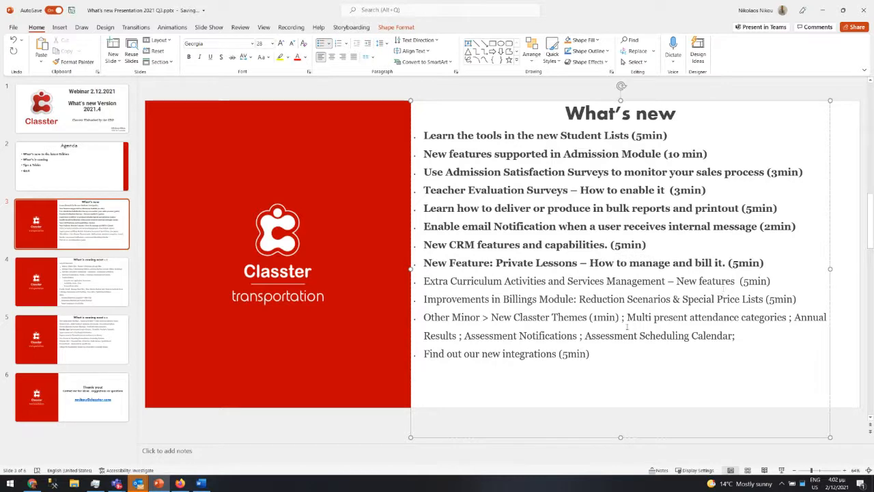
# - Glance at the Outlook calendar, highlight the Extra Curriculum Activities line, then return to Classter
pyautogui.moveTo(180, 484)
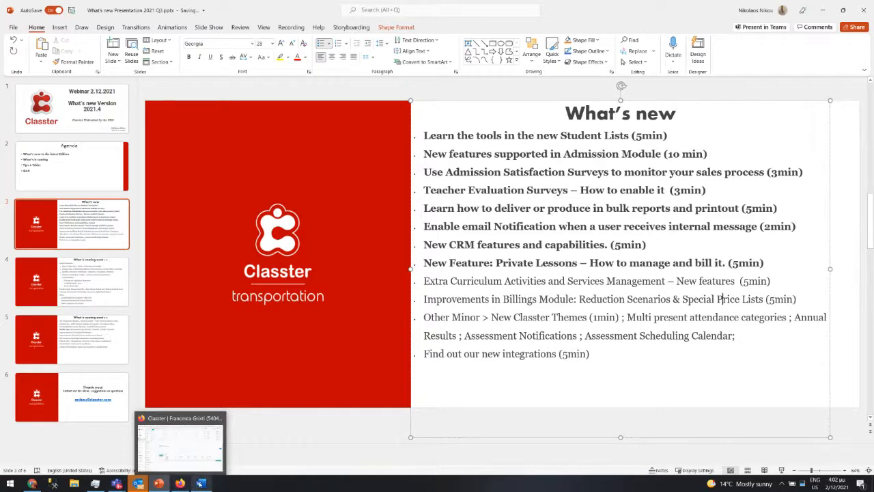
pyautogui.moveTo(137, 483)
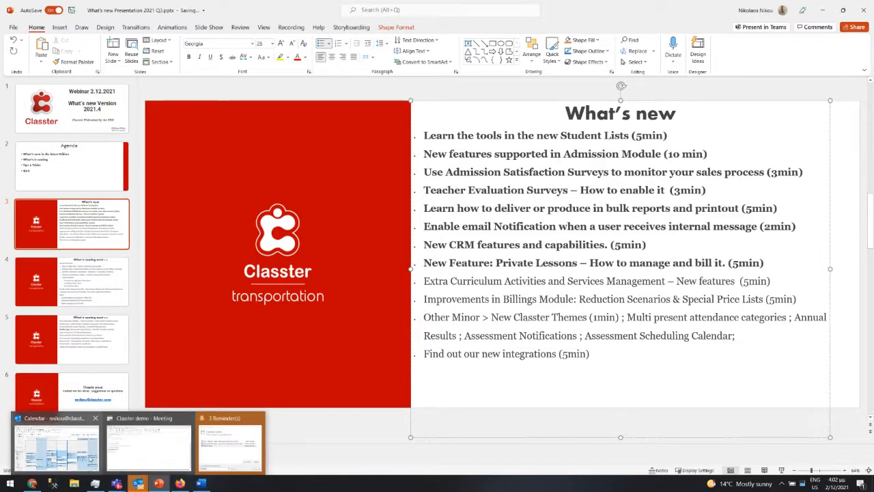
pyautogui.click(68, 447)
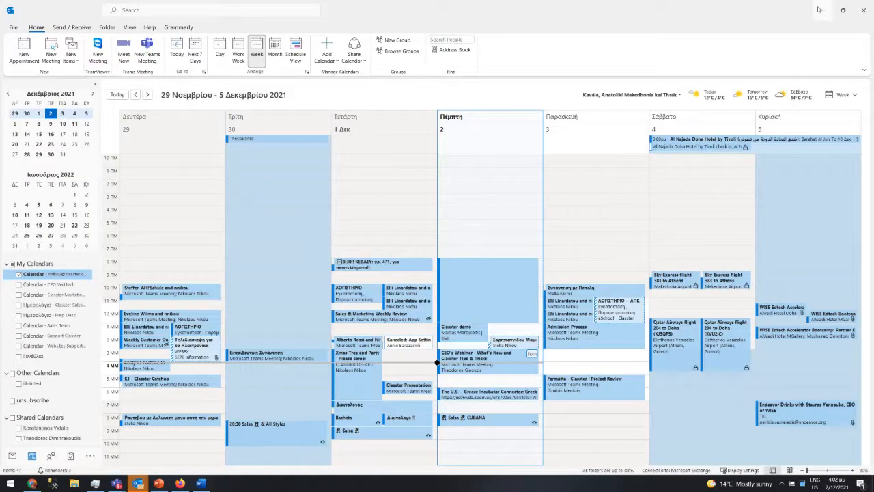
pyautogui.click(822, 10)
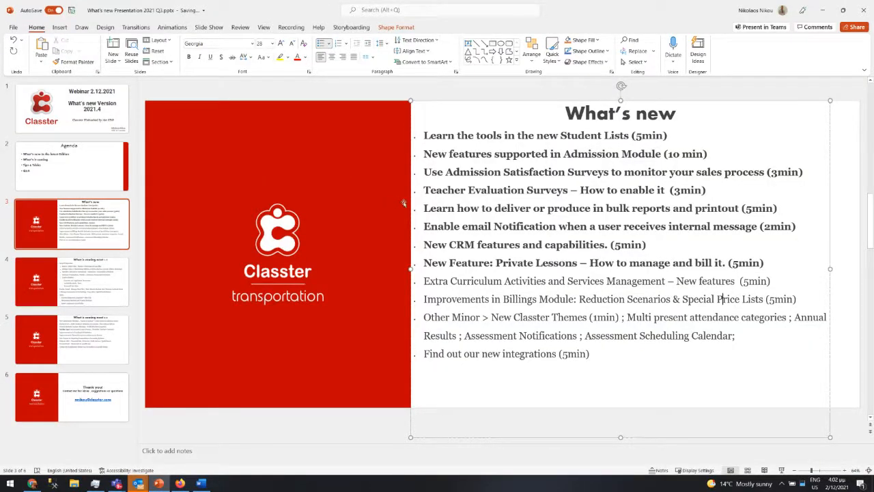
pyautogui.moveTo(426, 280); pyautogui.dragTo(786, 282)
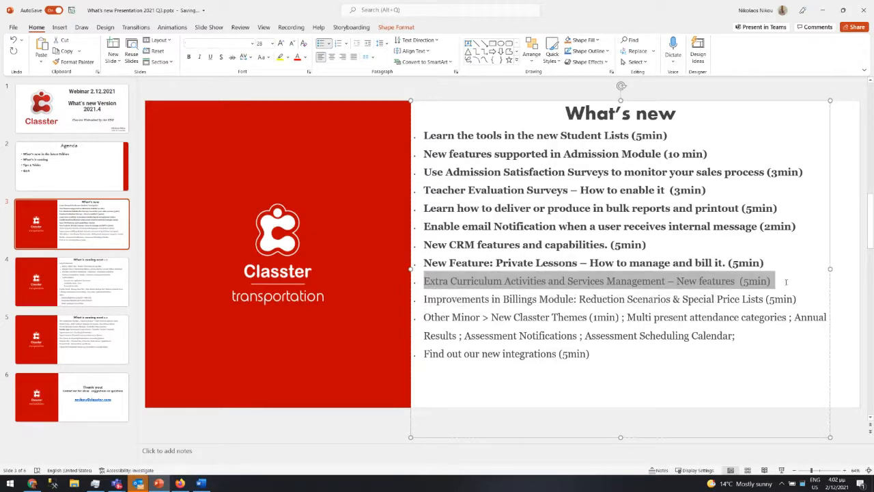
pyautogui.click(180, 482)
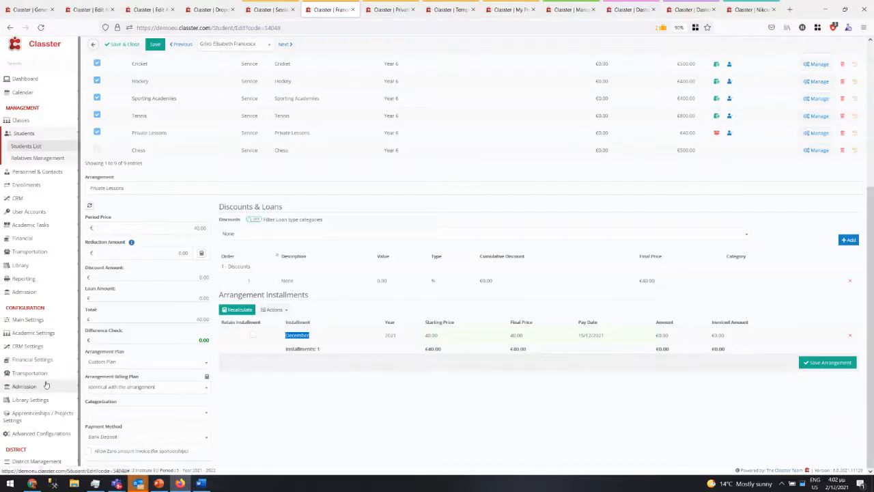
# - Open Main Settings > Services > Manage Services to list all 35 services by category
pyautogui.click(52, 320)
pyautogui.click(42, 361)
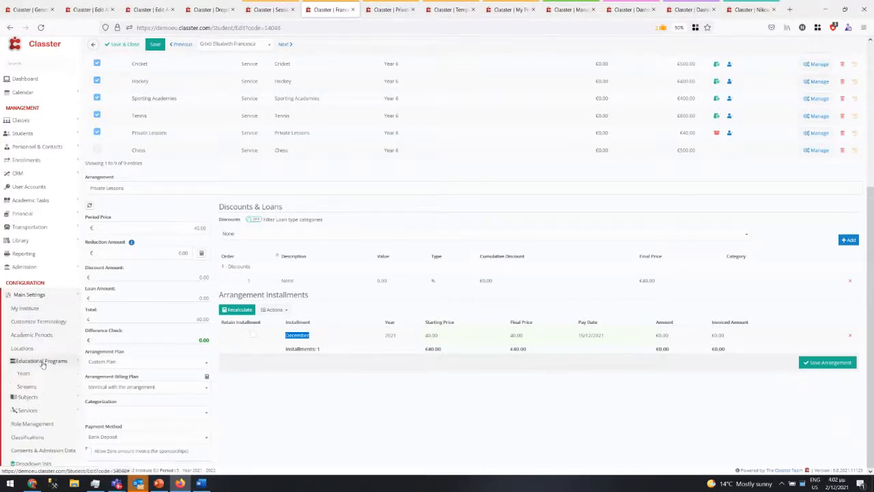
pyautogui.click(31, 410)
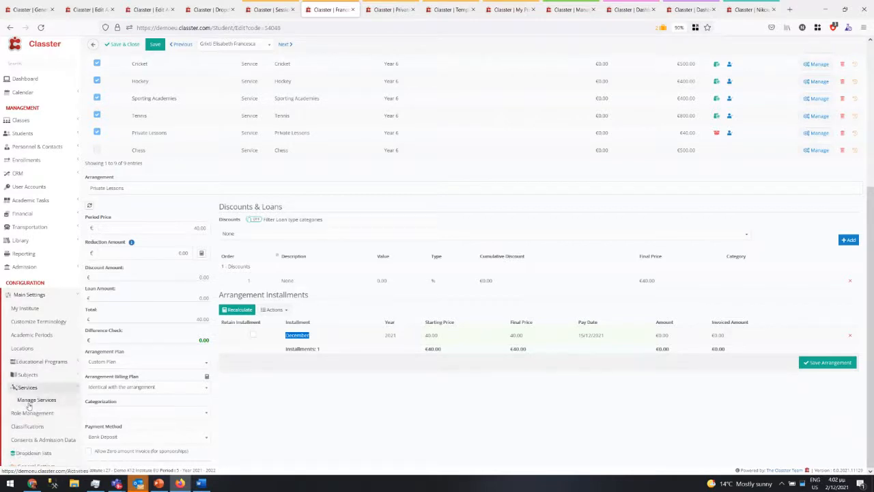
pyautogui.click(29, 405)
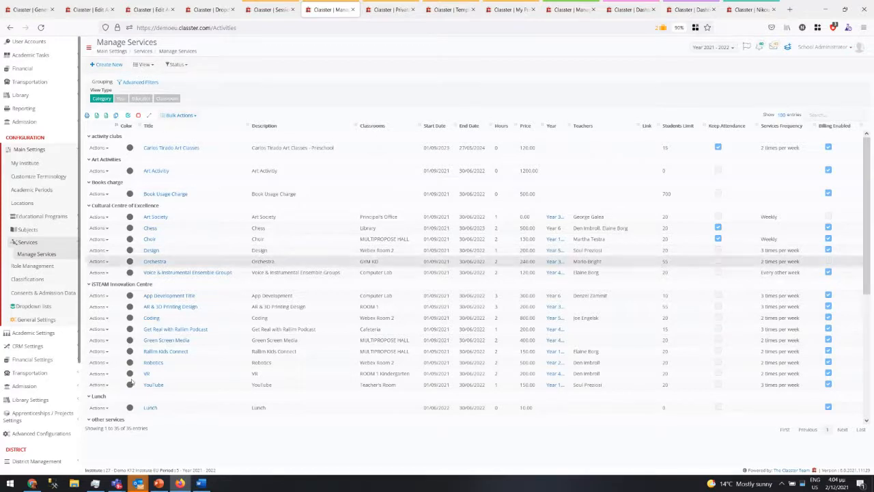
pyautogui.scroll(-3, 195, 267)
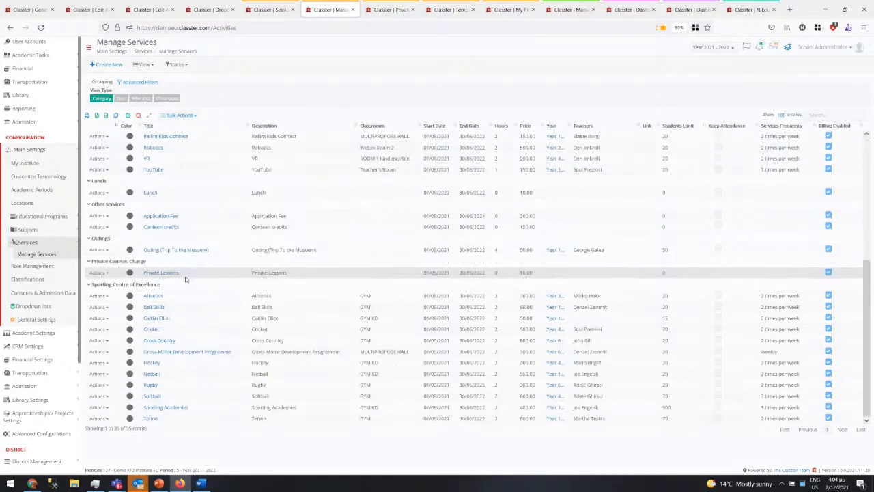
pyautogui.scroll(3, 185, 279)
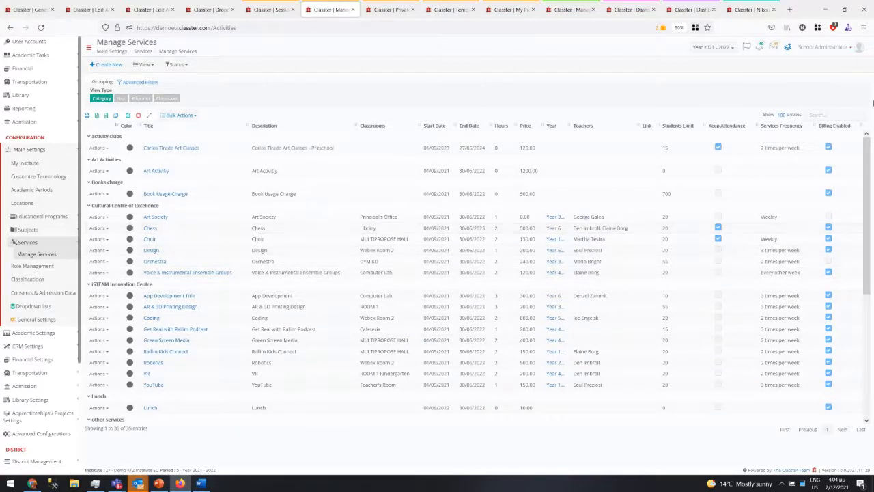
# - Open the Chess service and run Auto Create Subject on its General Data form
pyautogui.write('ches')
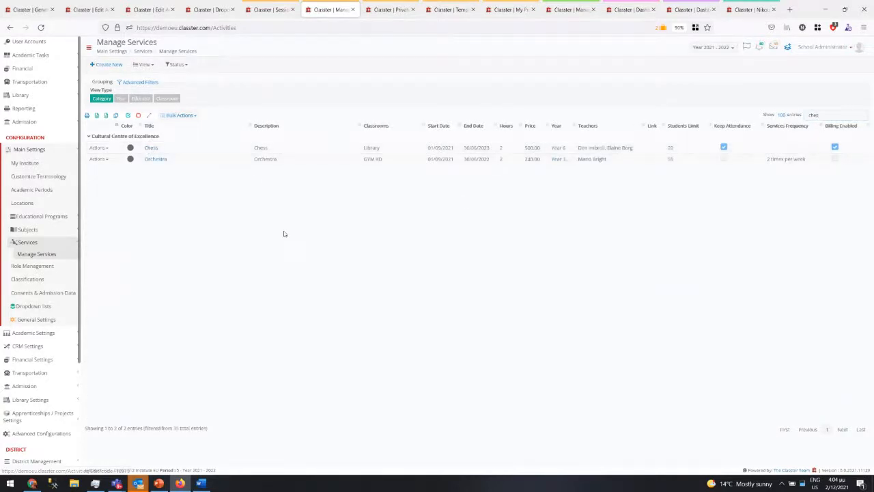
pyautogui.click(150, 147)
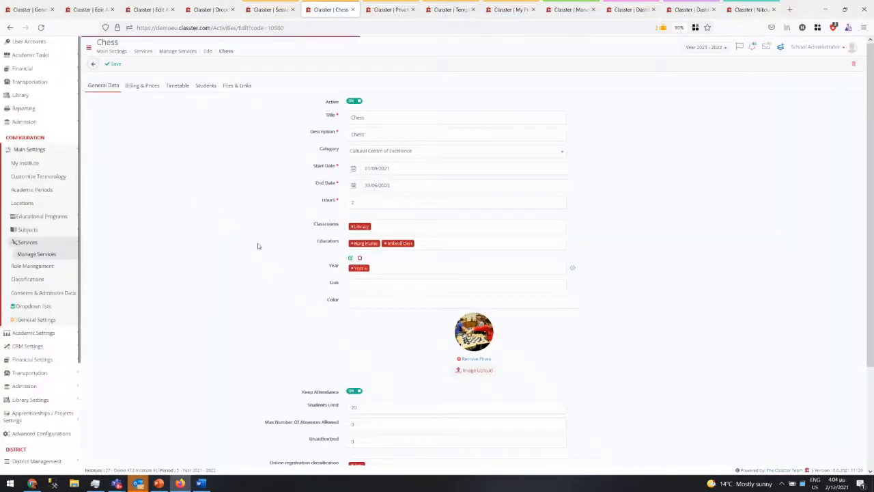
pyautogui.scroll(-2, 278, 272)
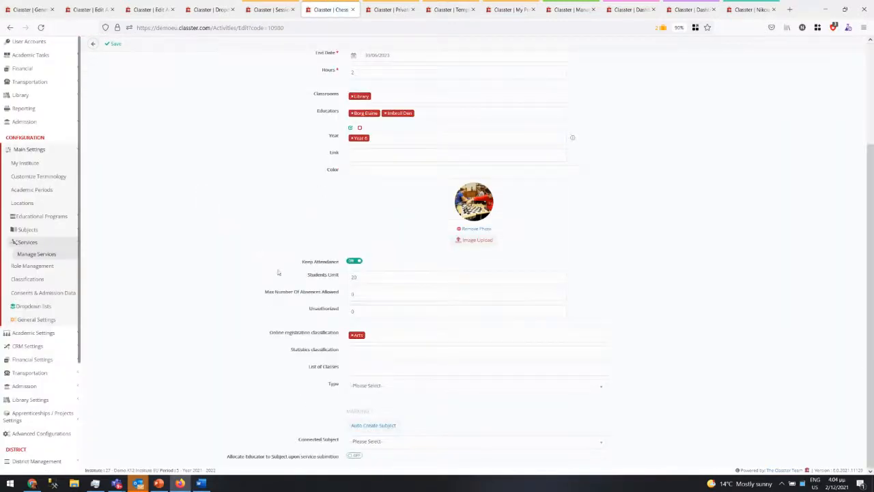
pyautogui.click(366, 430)
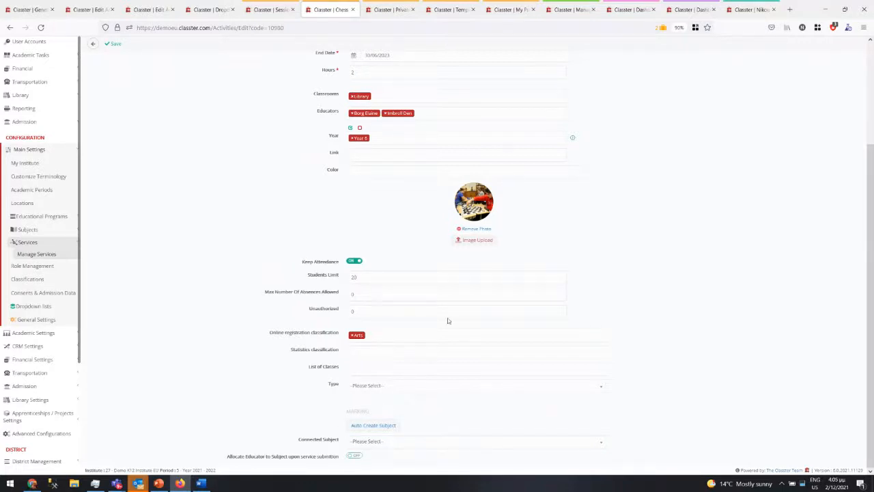
pyautogui.scroll(3, 446, 320)
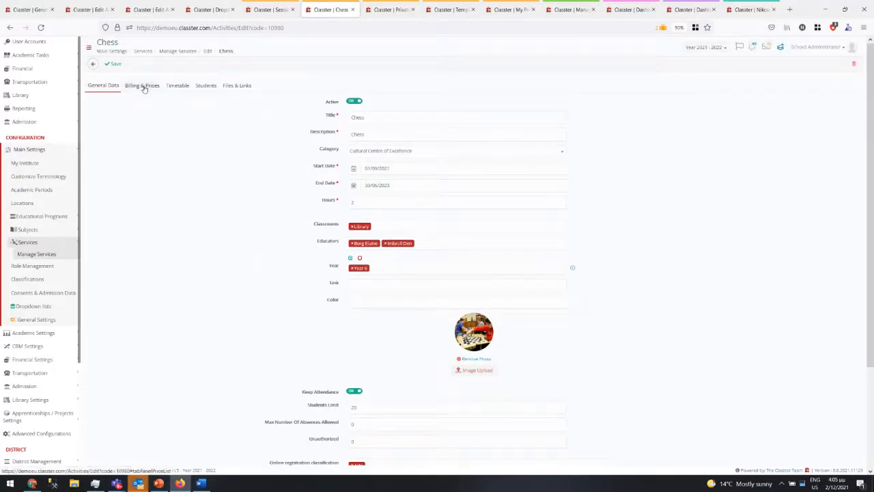
# - Review the Chess weekly timetable and open Timetable Periods in a new tab
pyautogui.click(173, 88)
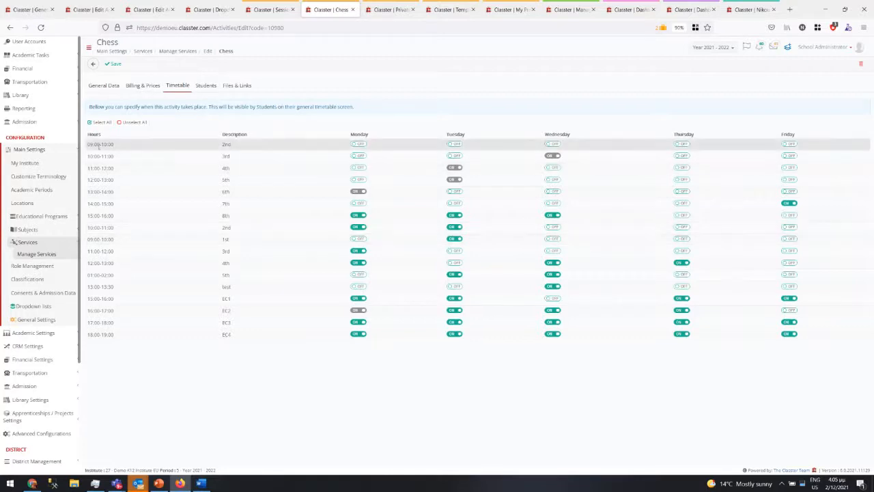
pyautogui.moveTo(98, 144); pyautogui.dragTo(93, 343)
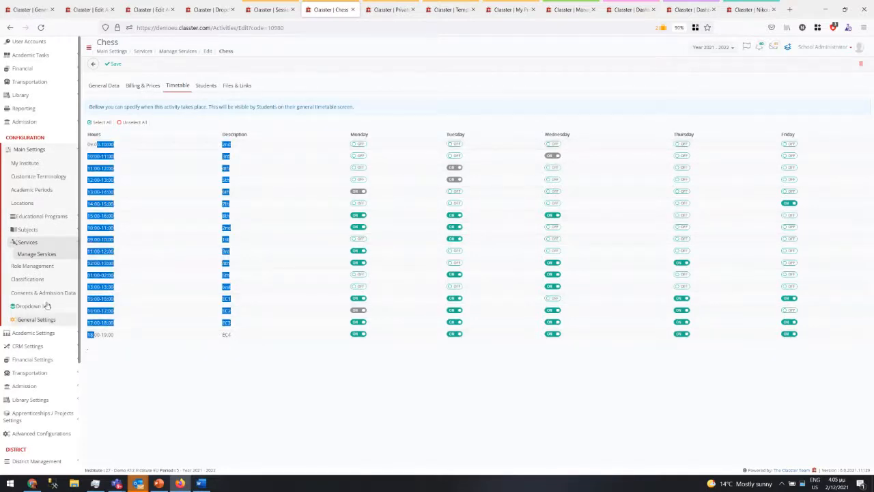
pyautogui.click(39, 334)
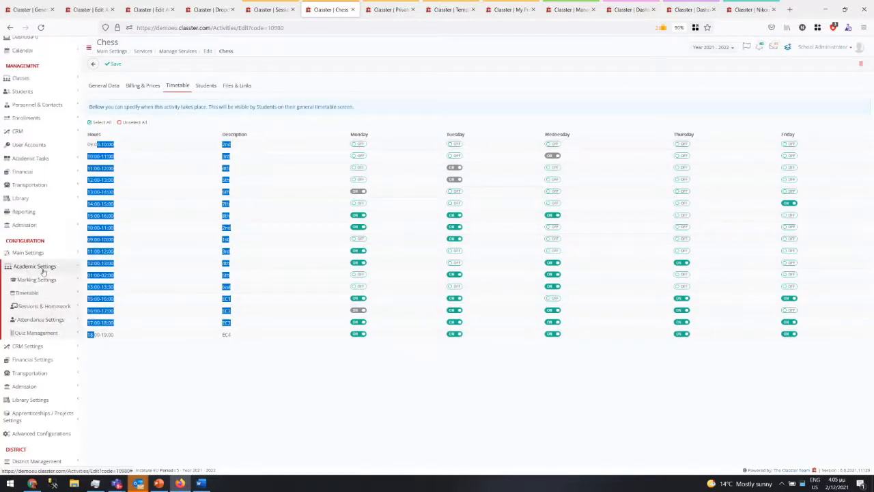
pyautogui.click(29, 293)
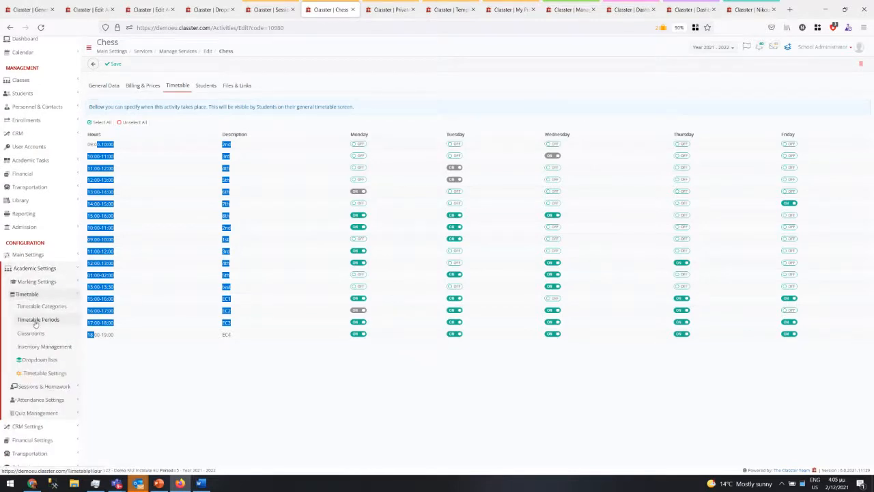
pyautogui.rightClick(34, 320)
pyautogui.click(82, 108)
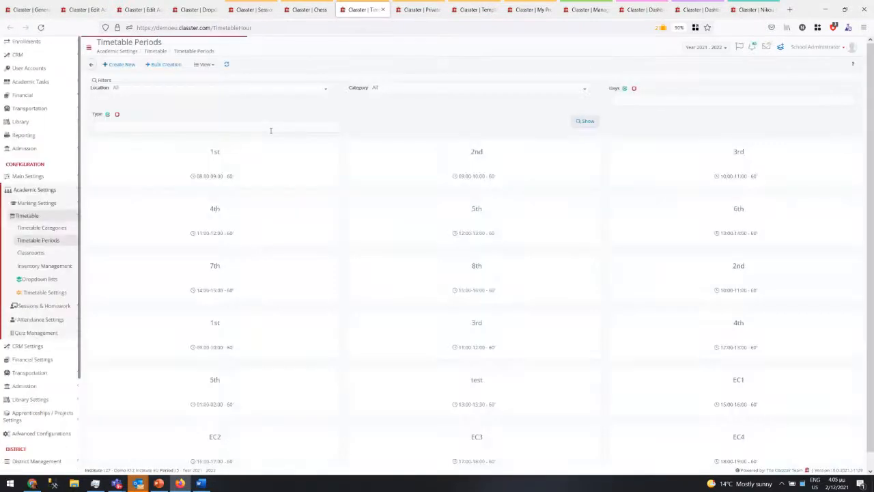
# - Check the 1st period's type options, then show the Chess activity's Students tab
pyautogui.click(256, 161)
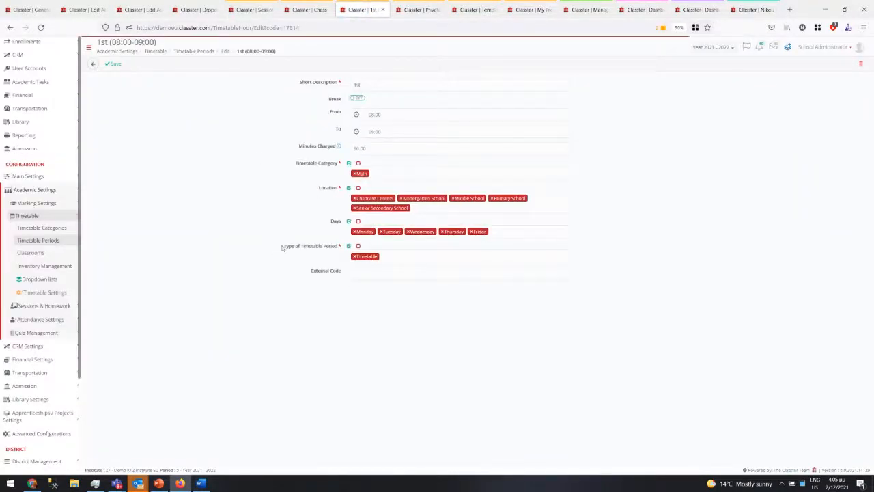
pyautogui.click(415, 256)
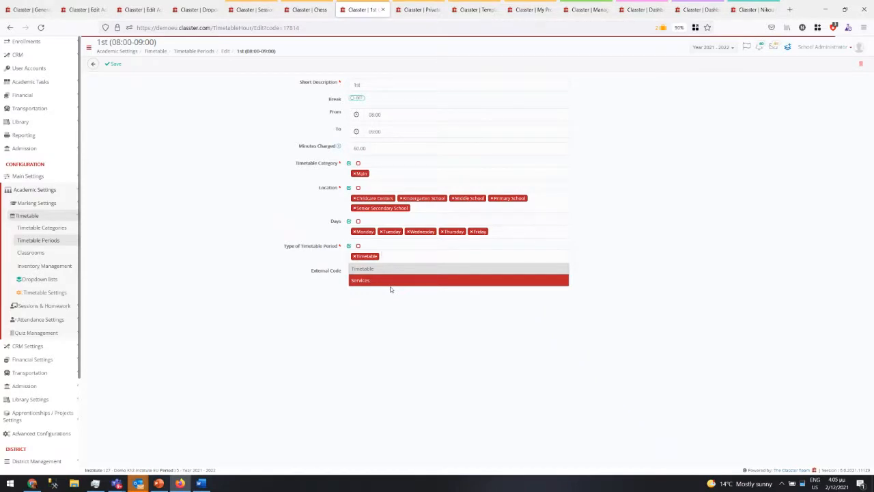
pyautogui.click(307, 9)
pyautogui.click(206, 85)
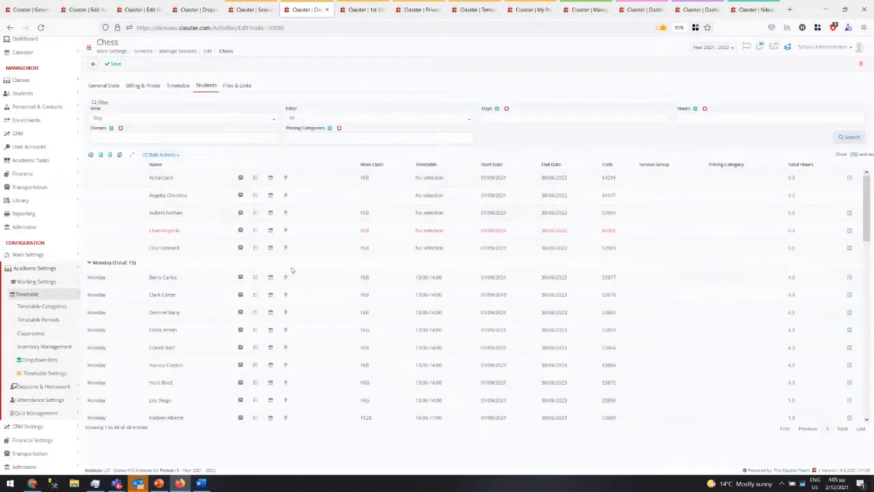
# - Select one Monday and two unscheduled Chess enrolments and open Bulk Actions
pyautogui.scroll(-5, 296, 279)
pyautogui.scroll(5, 295, 279)
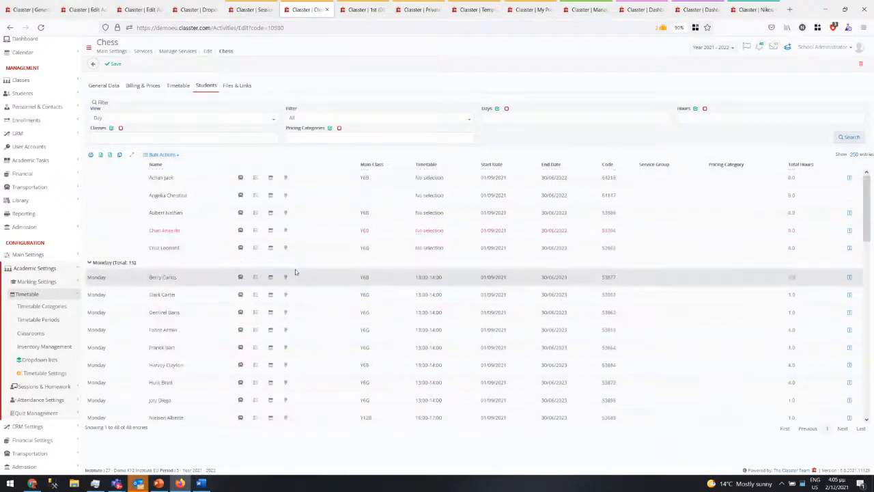
pyautogui.click(191, 279)
pyautogui.scroll(-5, 197, 302)
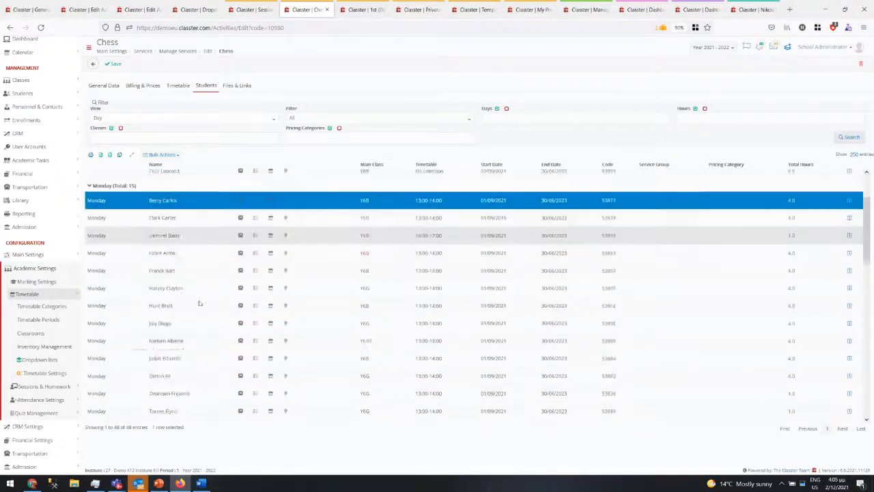
pyautogui.scroll(5, 198, 303)
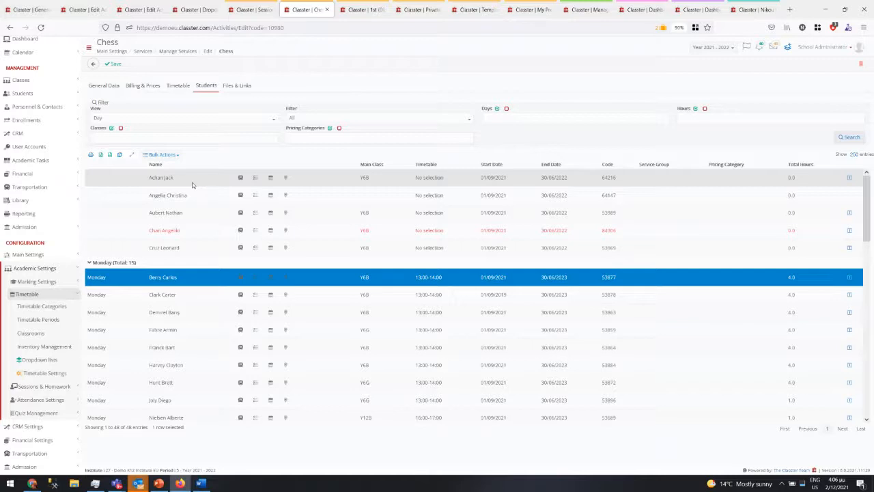
pyautogui.click(304, 179)
pyautogui.click(297, 195)
pyautogui.click(163, 154)
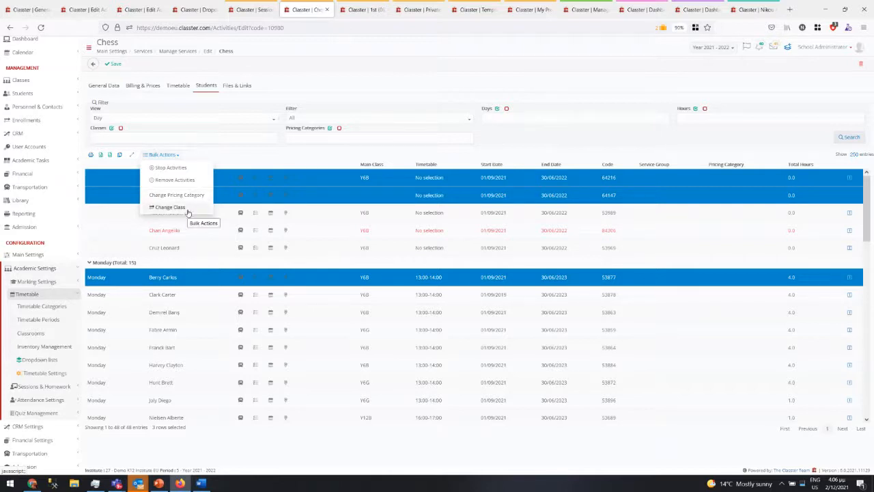
# - Return to the Chess activity's General Data and check its List of Classes choices
pyautogui.click(99, 86)
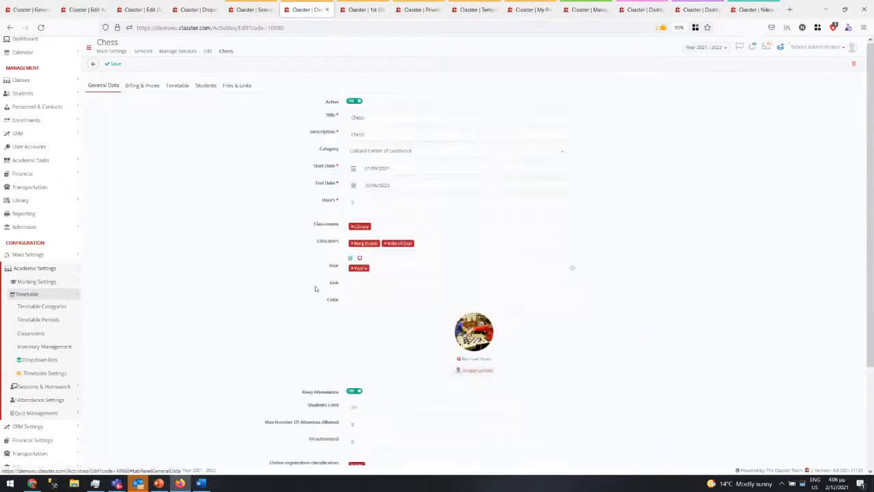
pyautogui.scroll(-2, 270, 329)
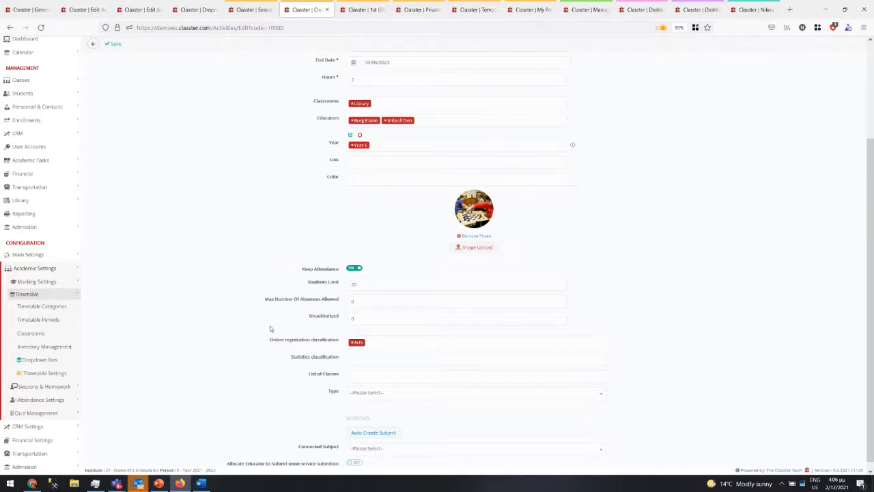
pyautogui.click(405, 375)
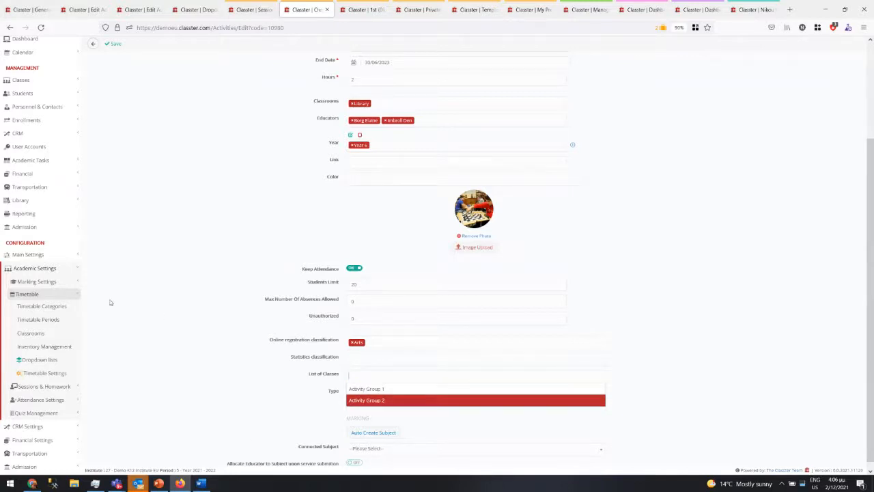
# - View the Services Groups dropdown list (Activity Group 1 and 2) in a new tab, then return to Chess
pyautogui.click(59, 258)
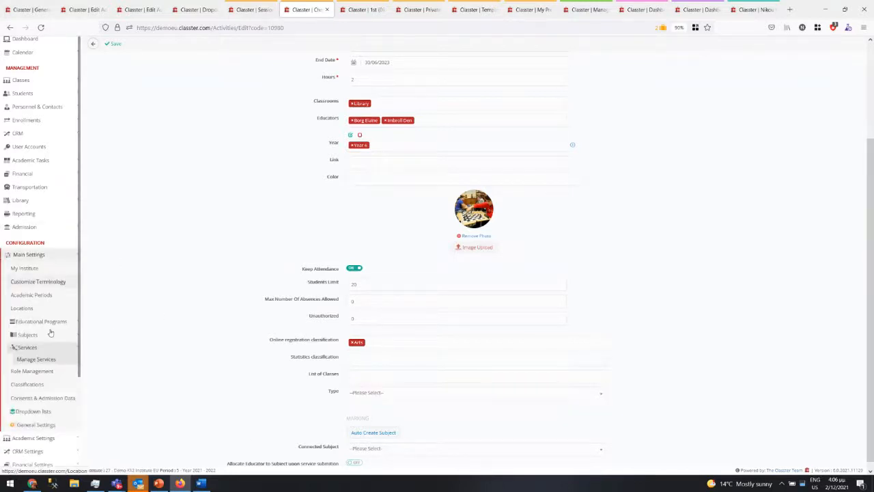
pyautogui.rightClick(42, 410)
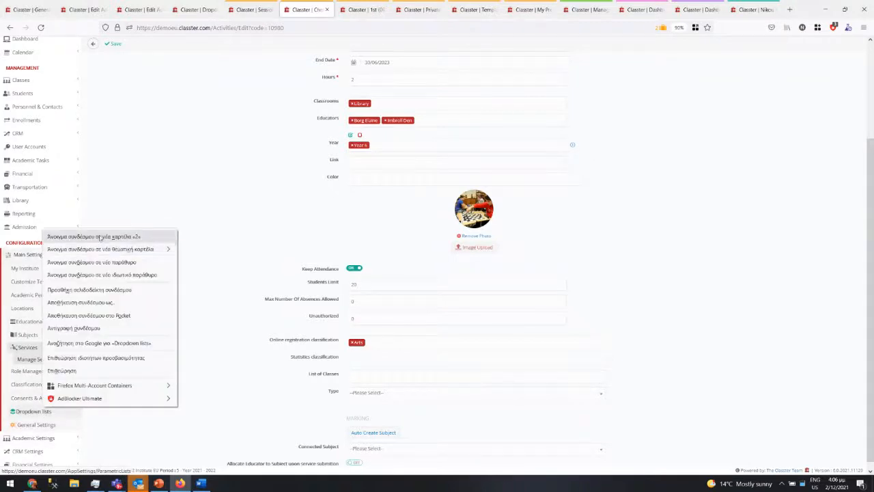
pyautogui.click(101, 239)
pyautogui.click(352, 9)
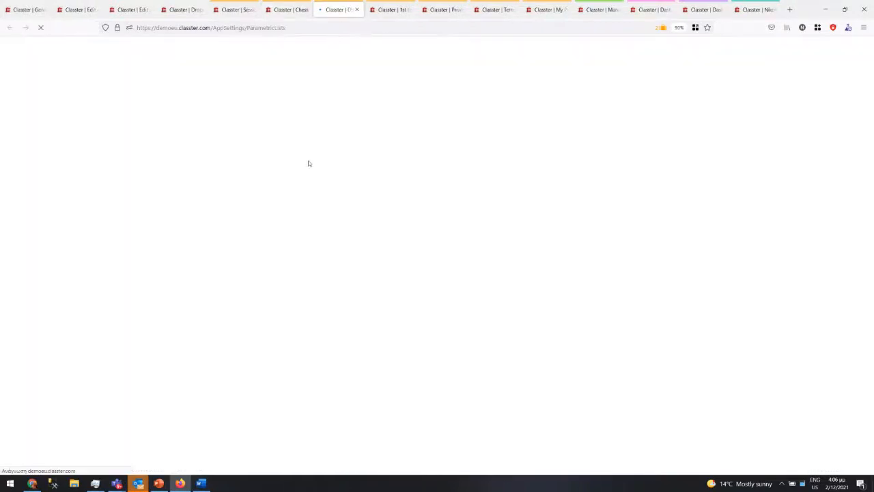
pyautogui.click(163, 97)
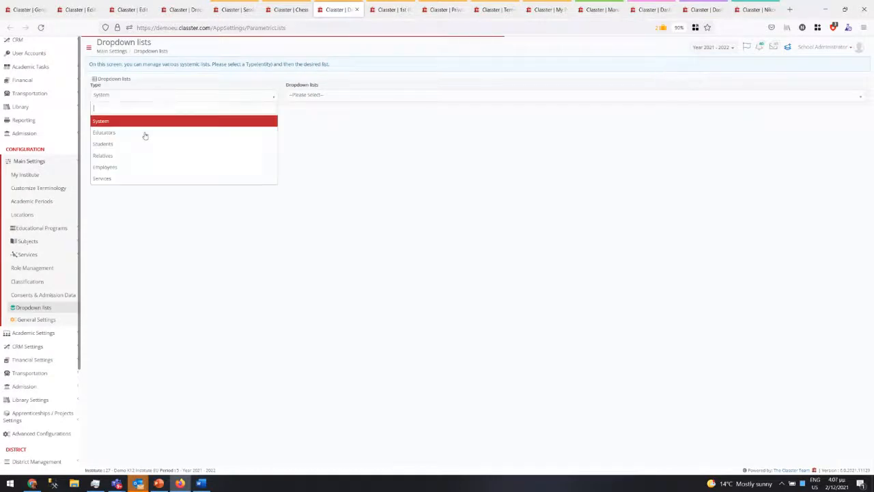
pyautogui.click(139, 179)
pyautogui.click(374, 99)
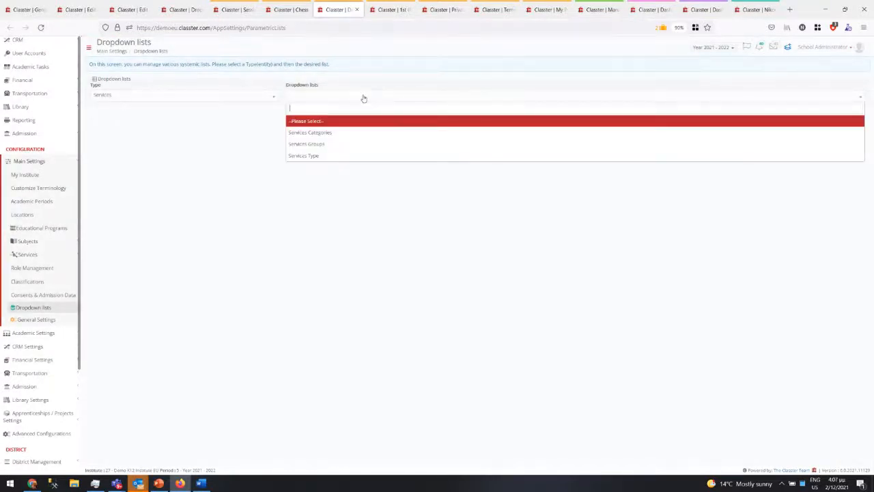
pyautogui.click(320, 144)
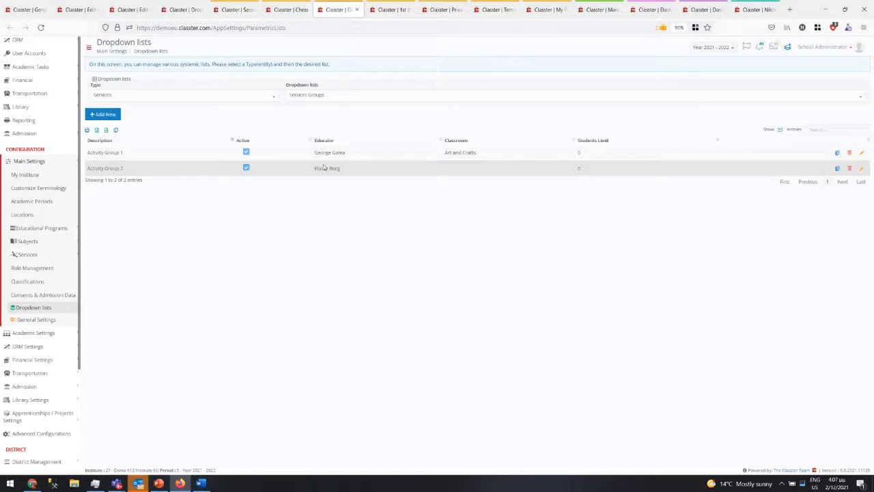
pyautogui.click(284, 10)
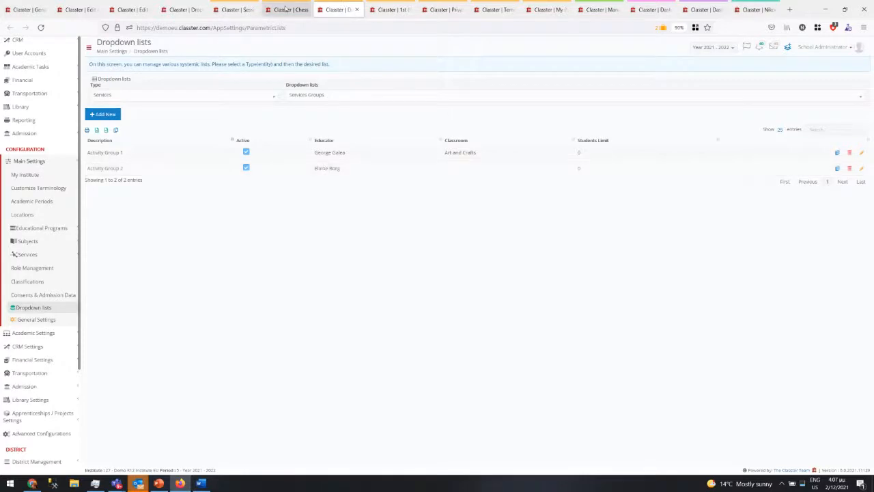
pyautogui.scroll(3, 274, 232)
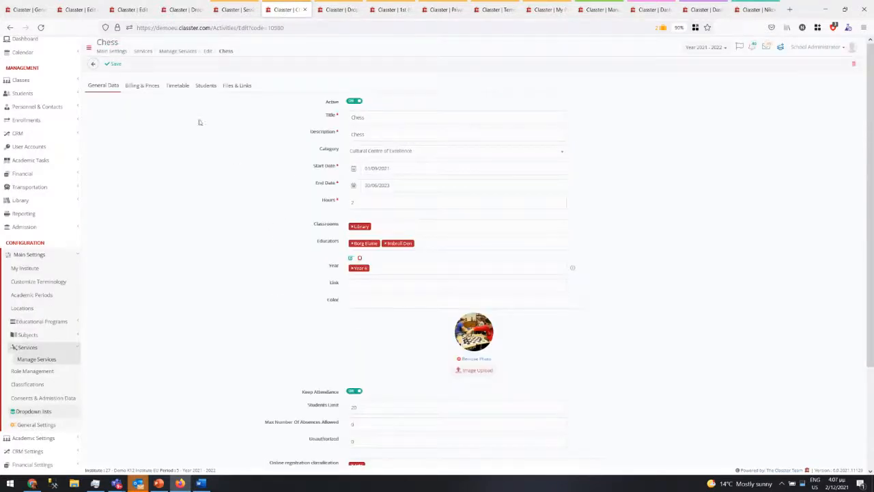
# - Load the Services Week View of 35 services' weekday slots, then open the Students List
pyautogui.click(206, 85)
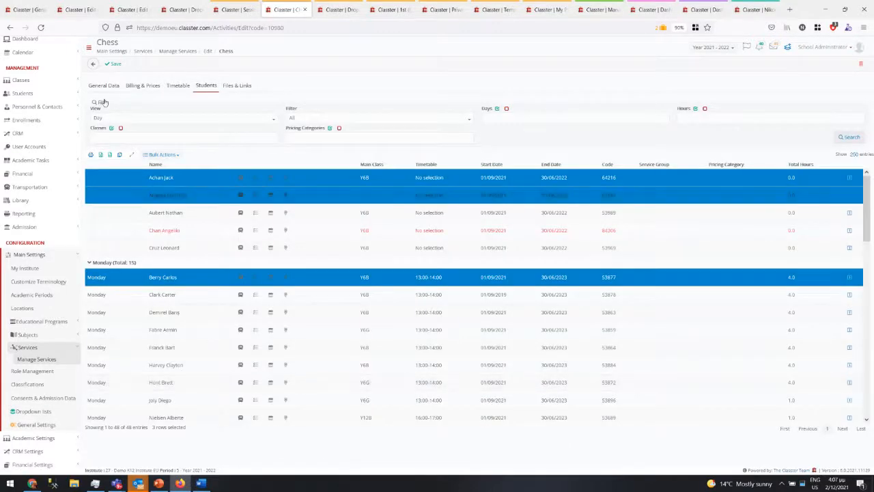
pyautogui.click(92, 63)
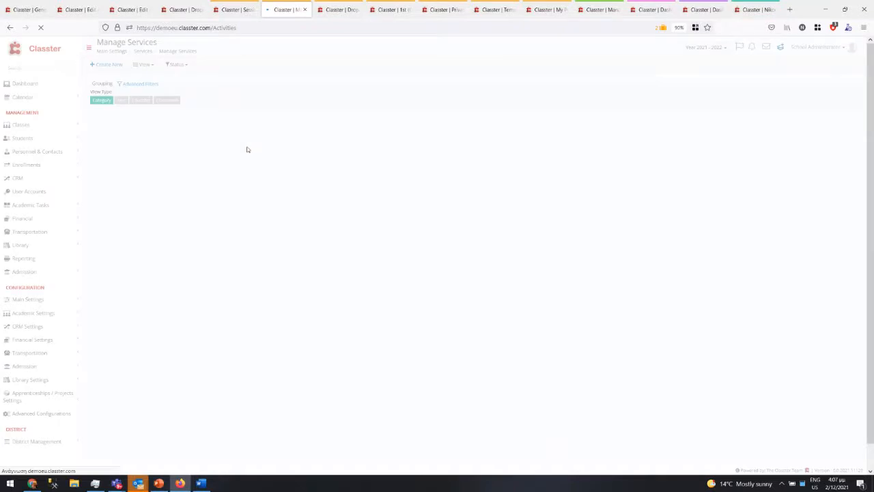
pyautogui.click(141, 65)
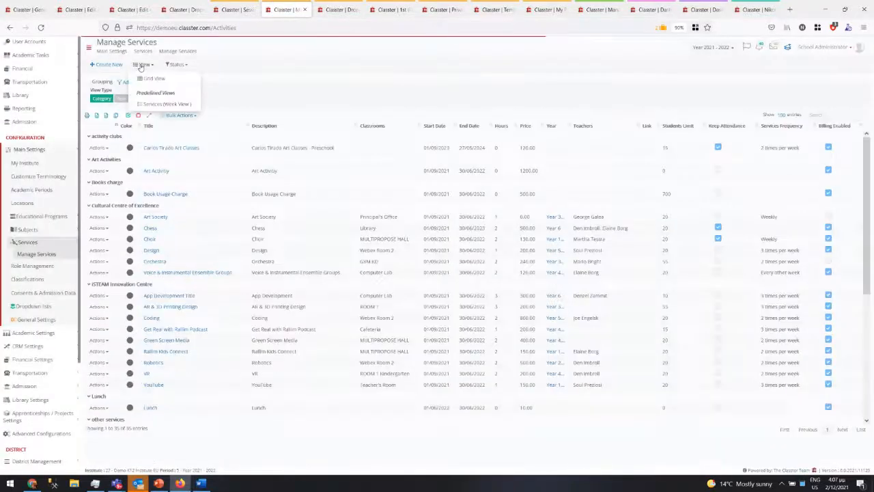
pyautogui.click(144, 105)
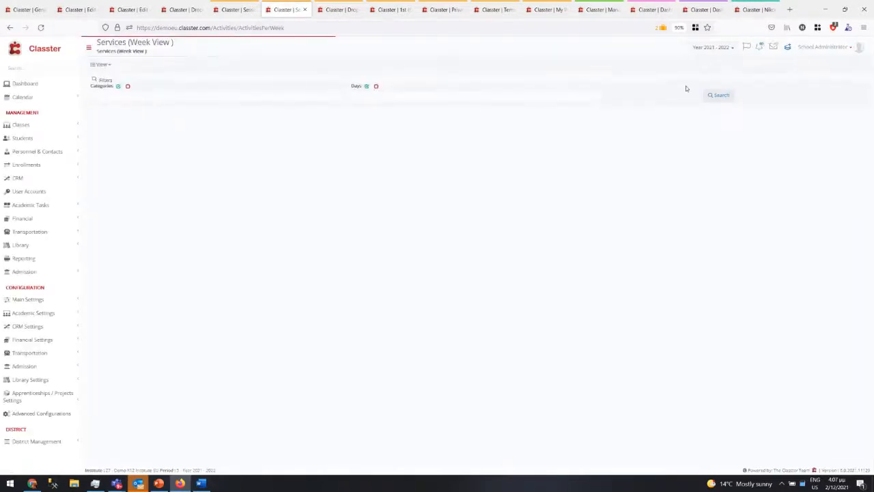
pyautogui.click(715, 95)
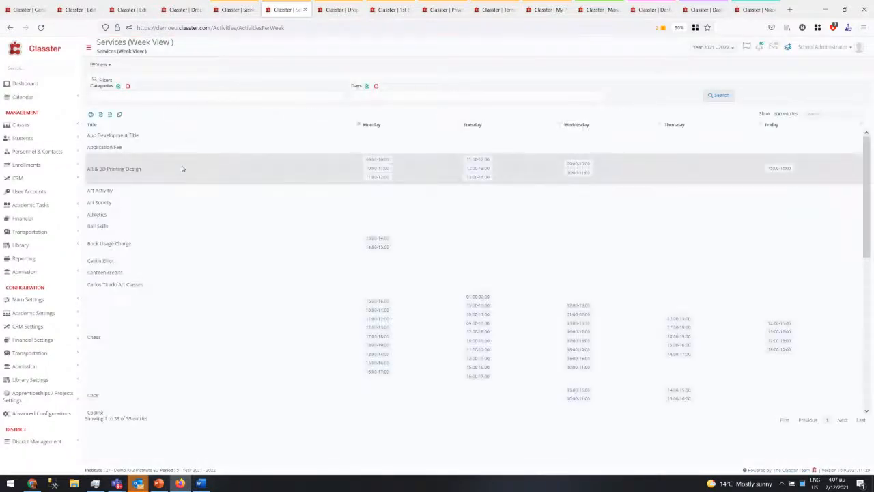
pyautogui.scroll(-3, 449, 331)
pyautogui.scroll(3, 441, 308)
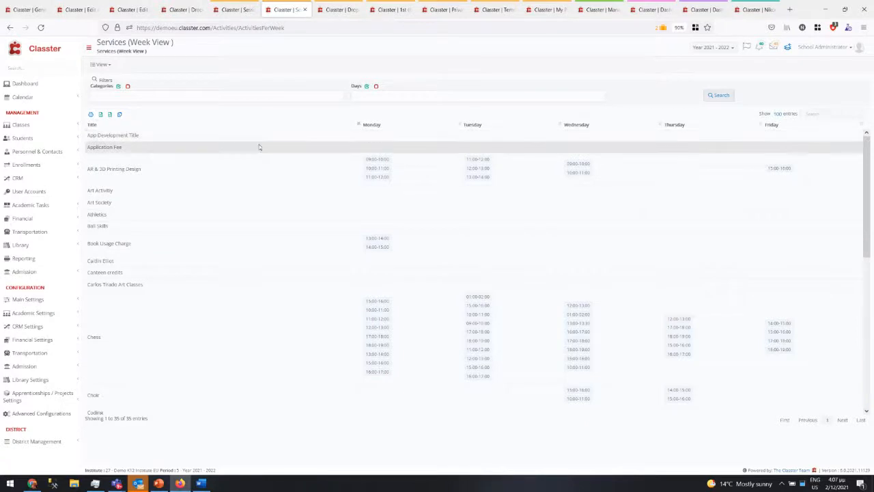
pyautogui.click(29, 140)
pyautogui.click(28, 152)
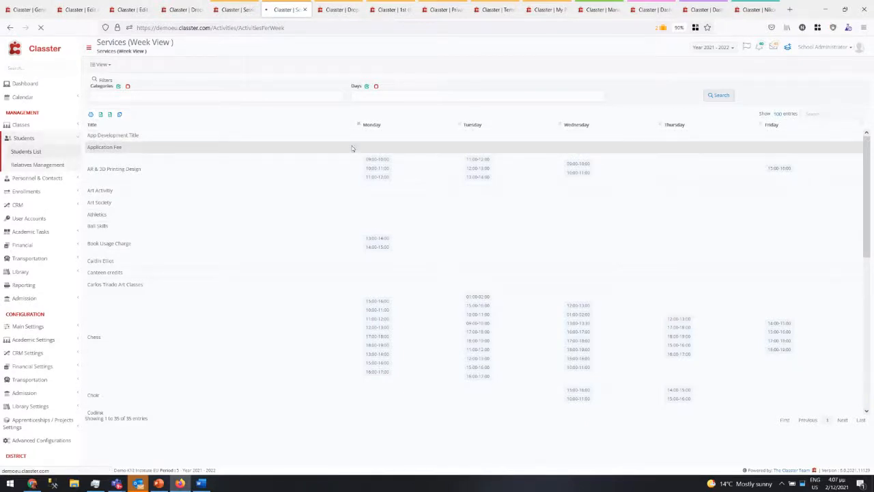
# - Search contacts for 'gri', open the matching student, and show her Enrollments (Y6B, Spanish Y6)
pyautogui.click(116, 8)
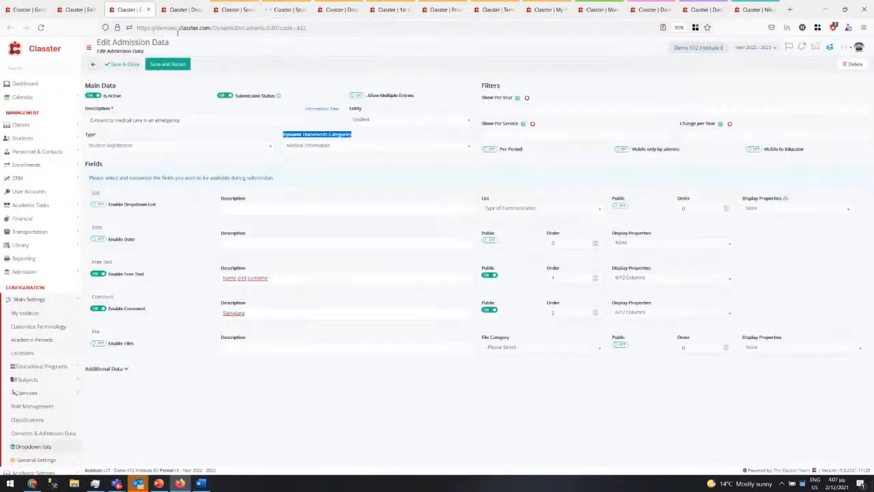
pyautogui.click(829, 47)
pyautogui.click(751, 177)
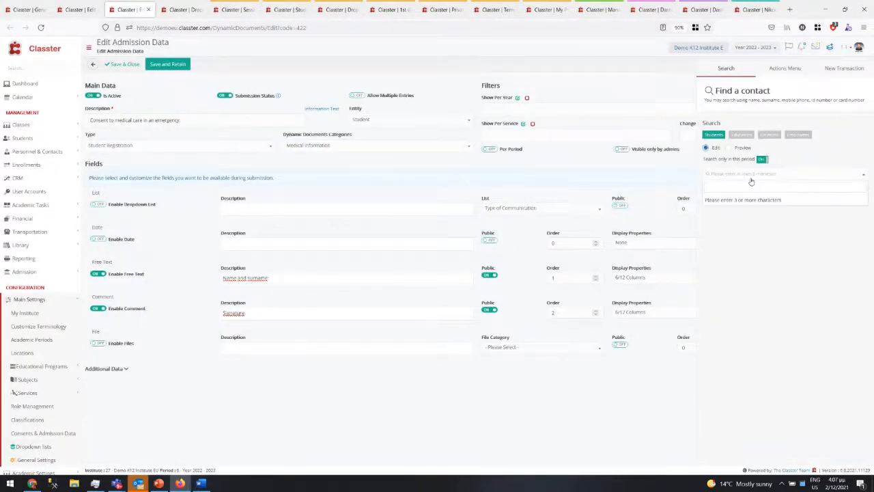
pyautogui.write('gri')
pyautogui.press('BackSpace')
pyautogui.press('BackSpace')
pyautogui.press('BackSpace')
pyautogui.click(277, 9)
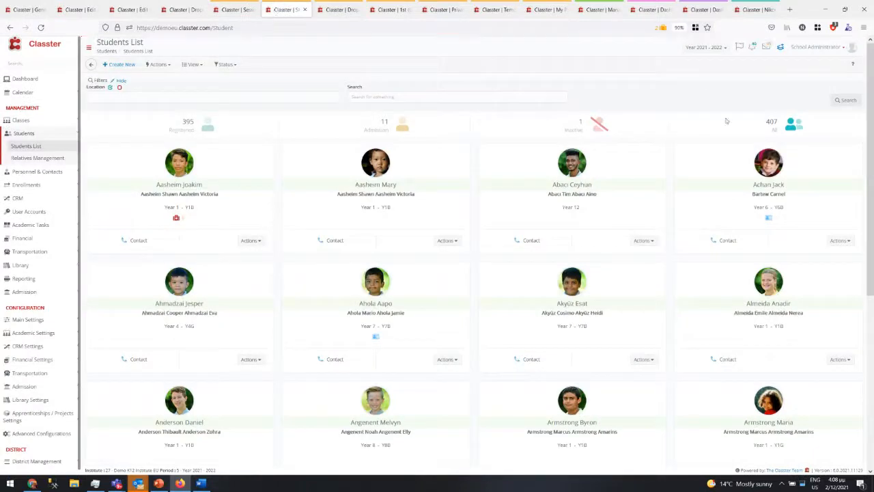
pyautogui.click(780, 47)
pyautogui.click(732, 174)
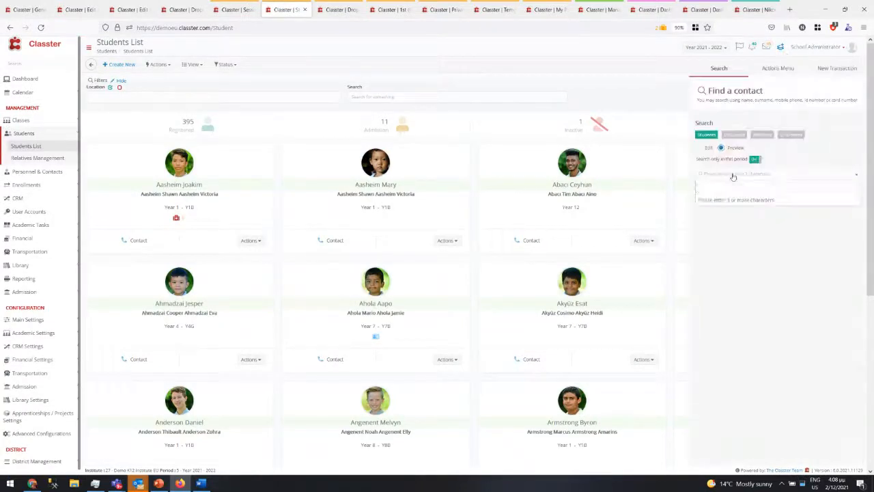
pyautogui.write('grix')
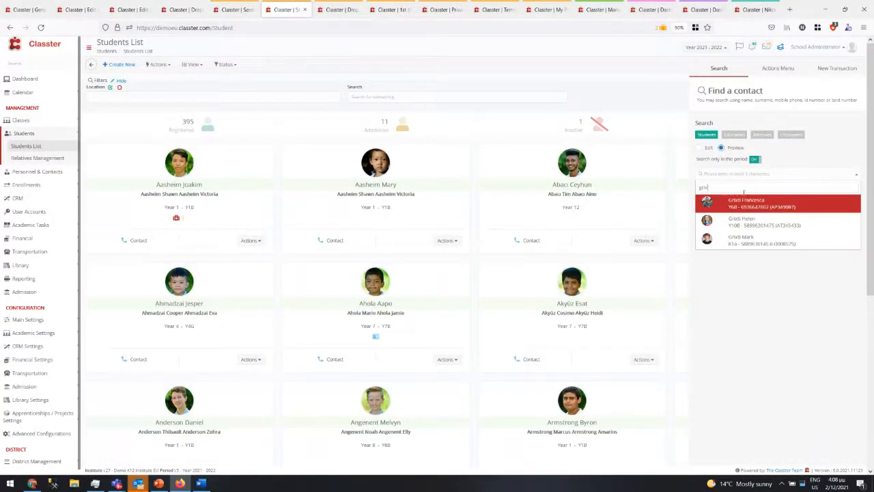
pyautogui.click(742, 203)
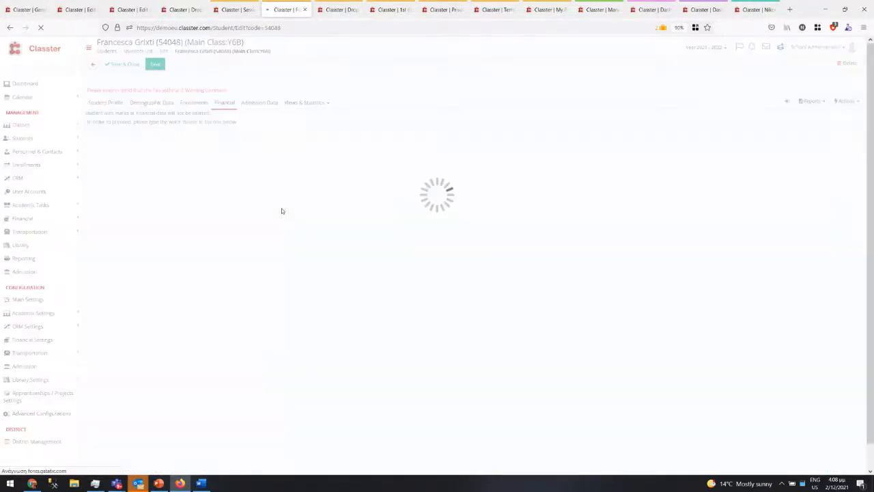
pyautogui.click(197, 98)
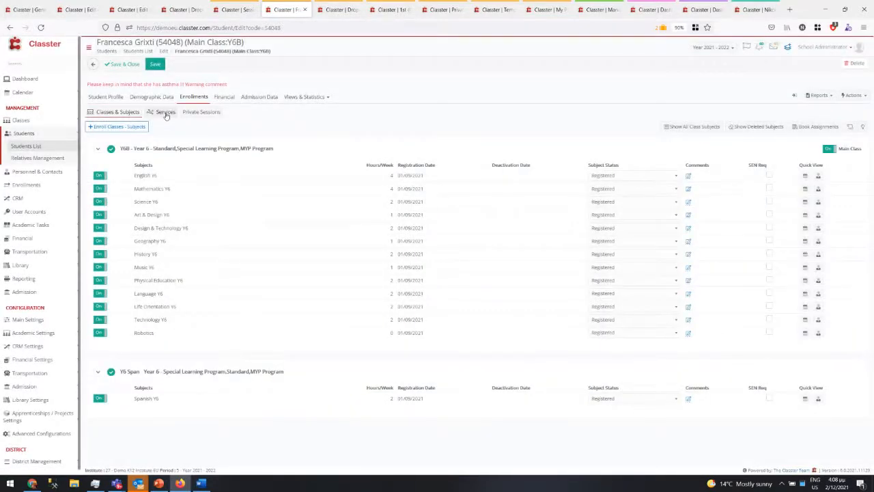
# - Show the student's 10 enrolled services and review Cricket's scheduling change history without saving
pyautogui.click(166, 113)
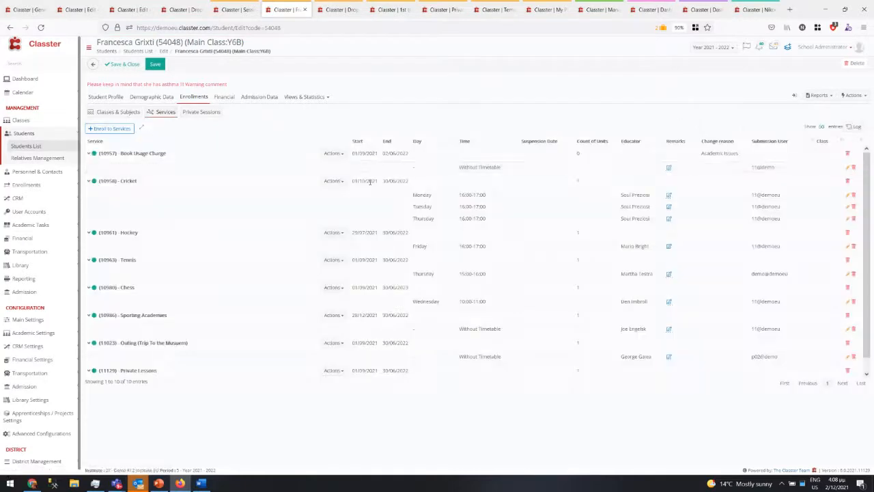
pyautogui.click(342, 156)
pyautogui.click(339, 136)
pyautogui.click(334, 181)
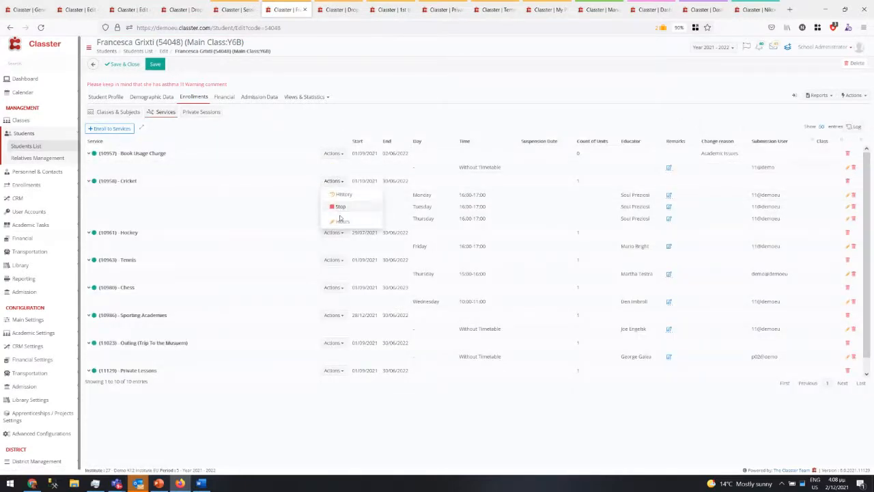
pyautogui.click(345, 194)
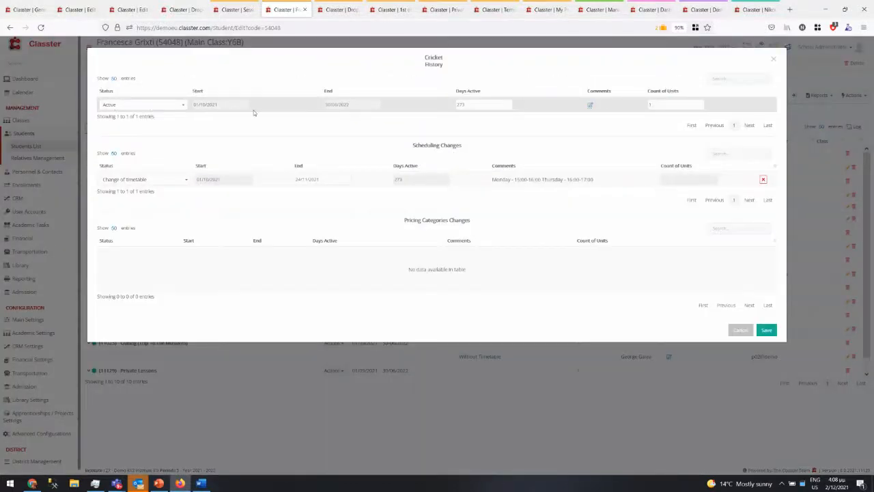
pyautogui.tripleClick(527, 176)
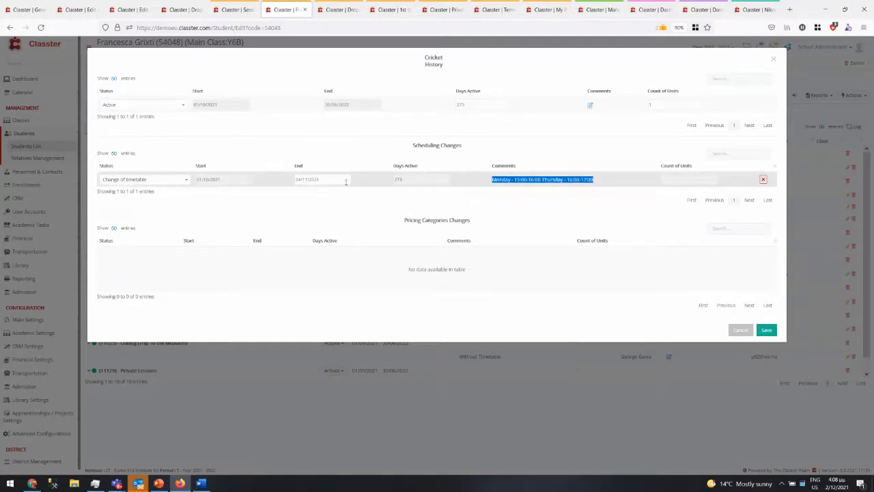
pyautogui.click(534, 186)
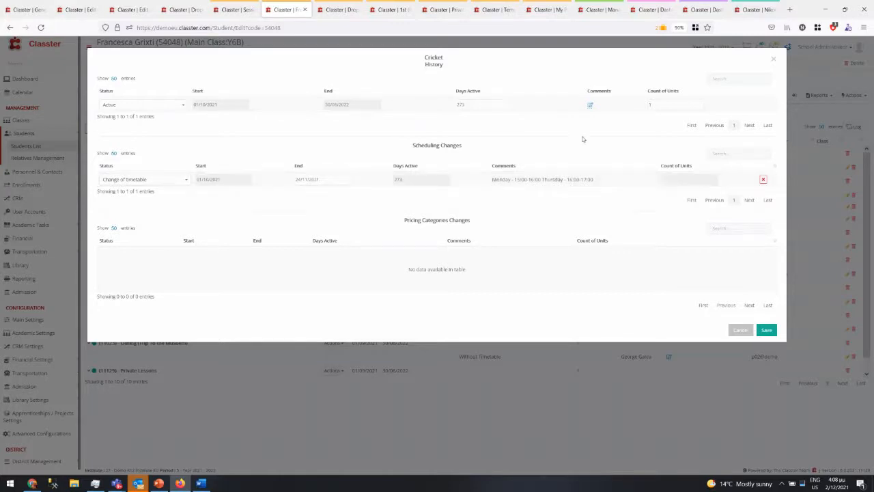
pyautogui.click(740, 331)
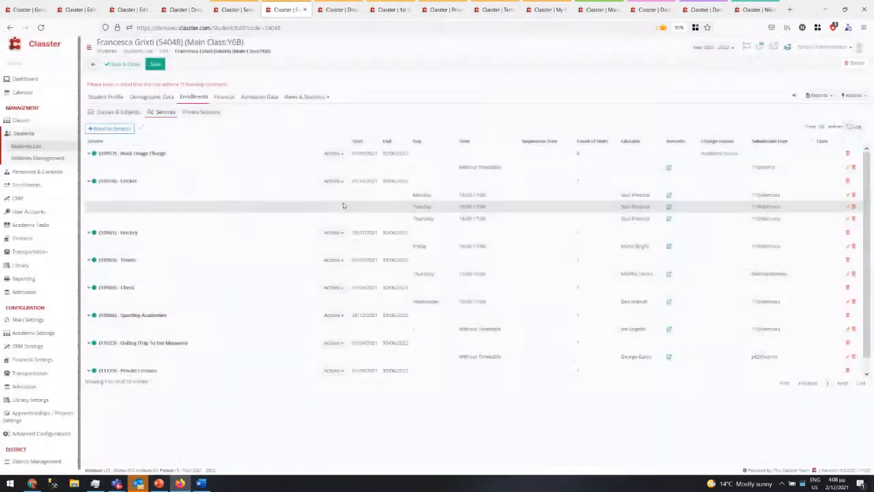
# - Add a Monday 17:00–18:00 Cricket hour and remove the Monday 18:00–19:00 row
pyautogui.click(333, 181)
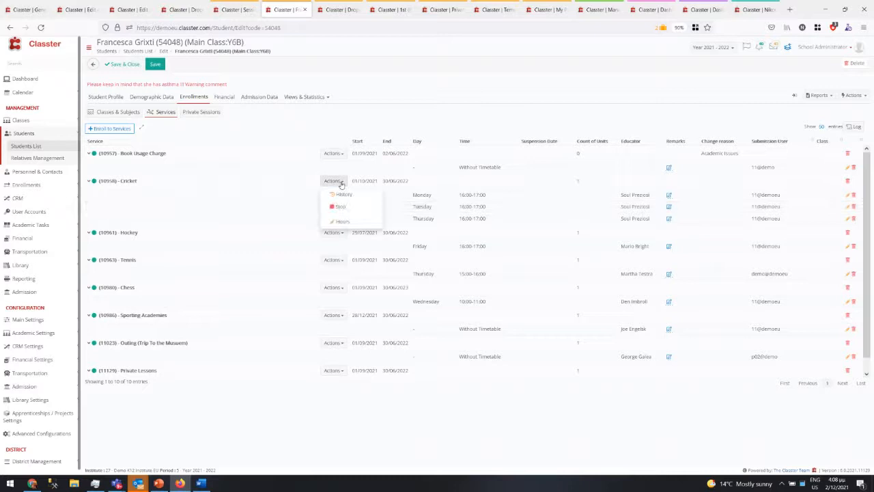
pyautogui.click(339, 222)
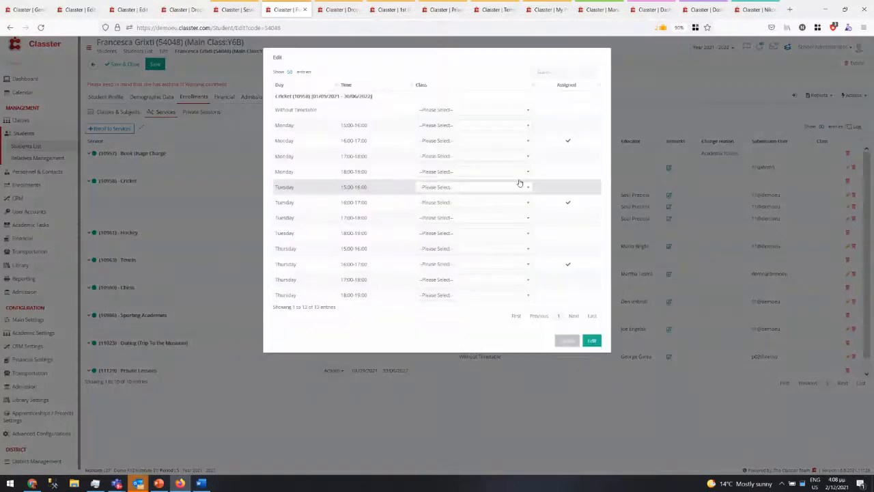
pyautogui.click(567, 177)
pyautogui.keyDown('ctrl'); pyautogui.click(355, 156); pyautogui.keyUp('ctrl')
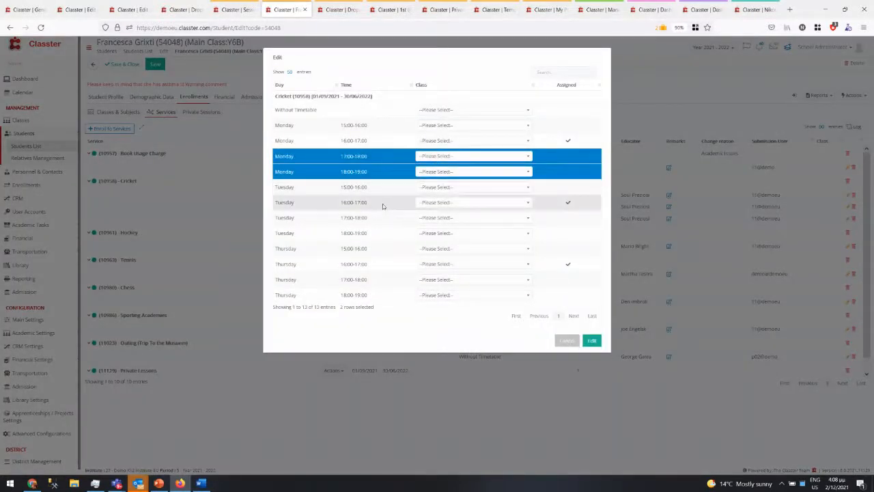
pyautogui.click(423, 172)
pyautogui.click(393, 173)
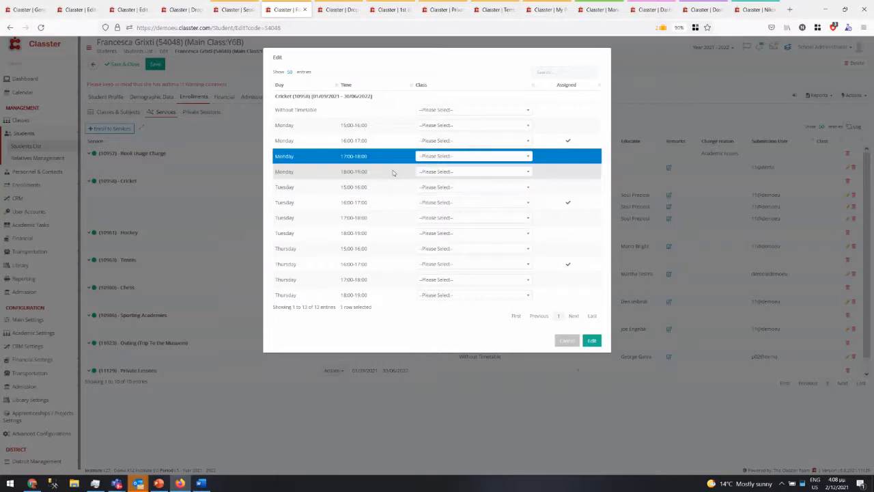
pyautogui.keyDown('ctrl'); pyautogui.click(393, 174); pyautogui.keyUp('ctrl')
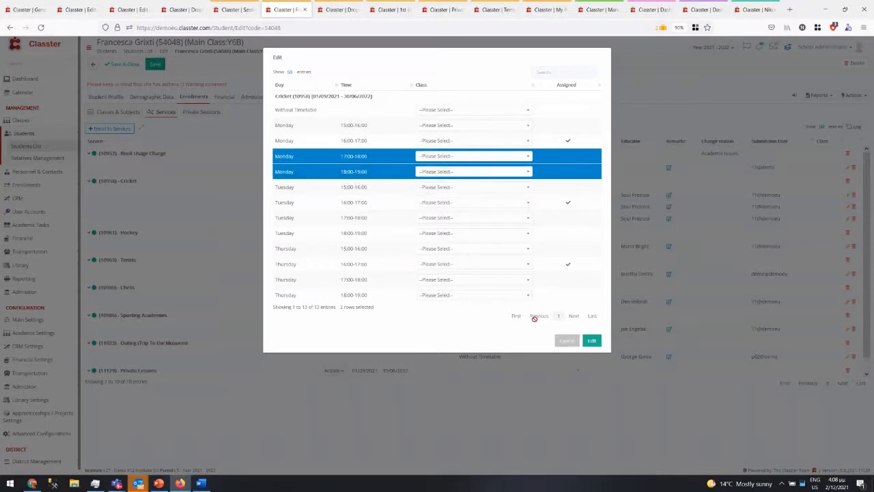
pyautogui.click(591, 341)
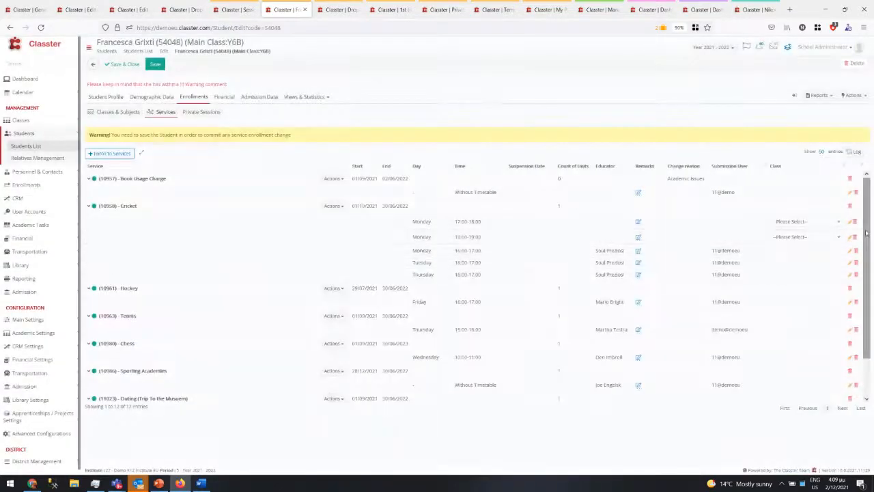
pyautogui.click(853, 237)
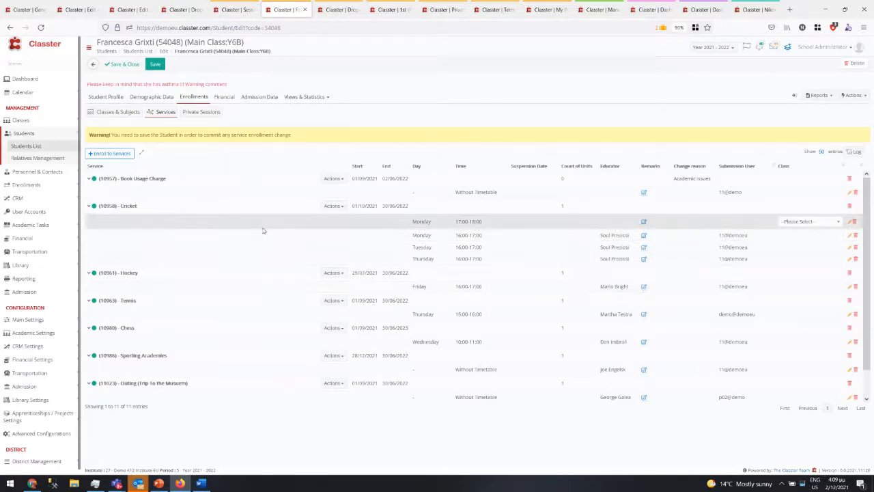
# - Check the student's Financial Arrangements (Cricket €500, Private Lessons €40, Chess €500), then go back to the Students List
pyautogui.click(222, 98)
pyautogui.click(135, 196)
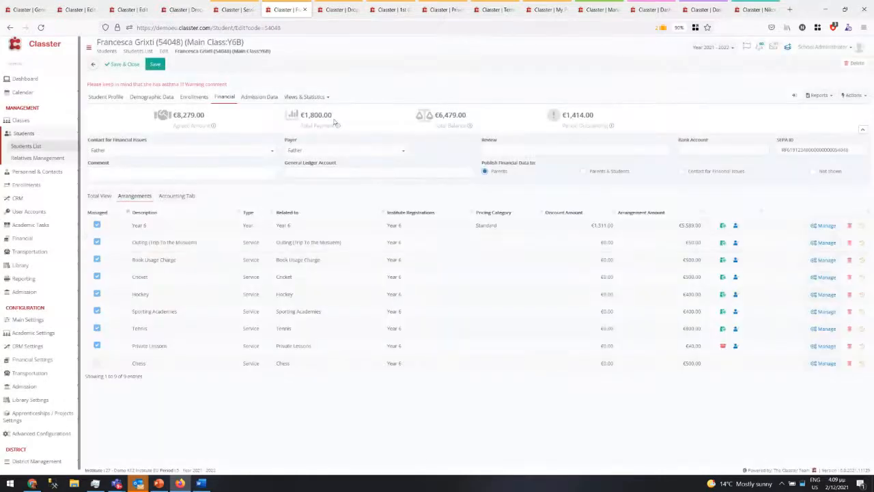
pyautogui.click(256, 6)
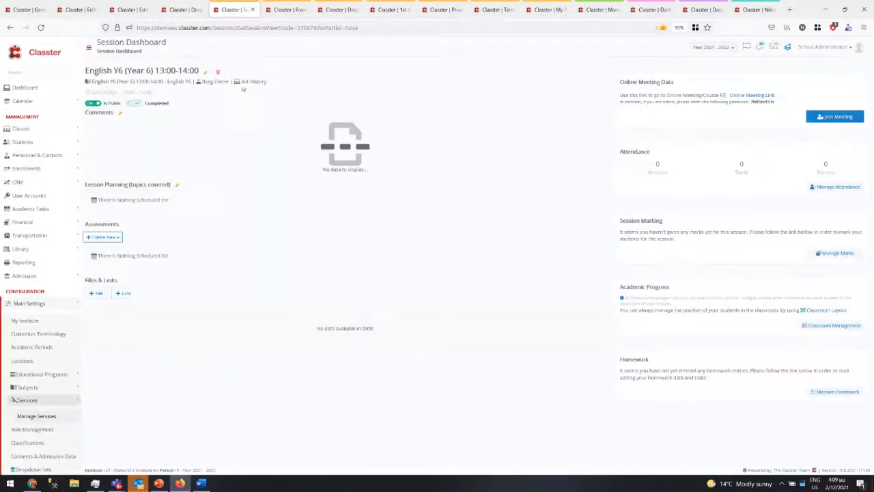
pyautogui.click(286, 10)
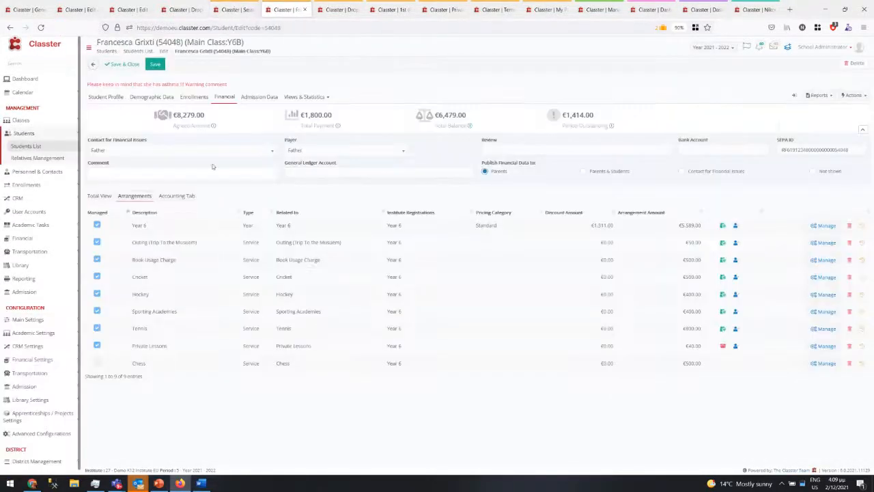
pyautogui.click(20, 145)
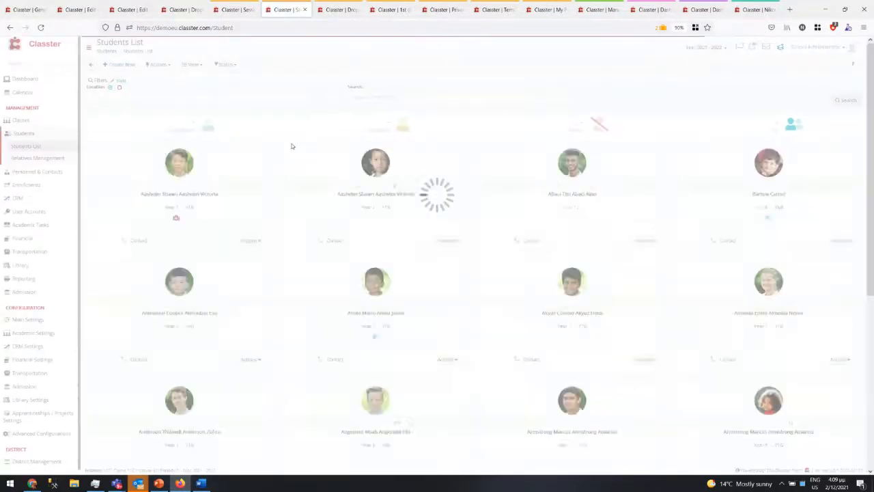
# - Load the Students per Service view's 817 entries and try its grouping options
pyautogui.click(194, 65)
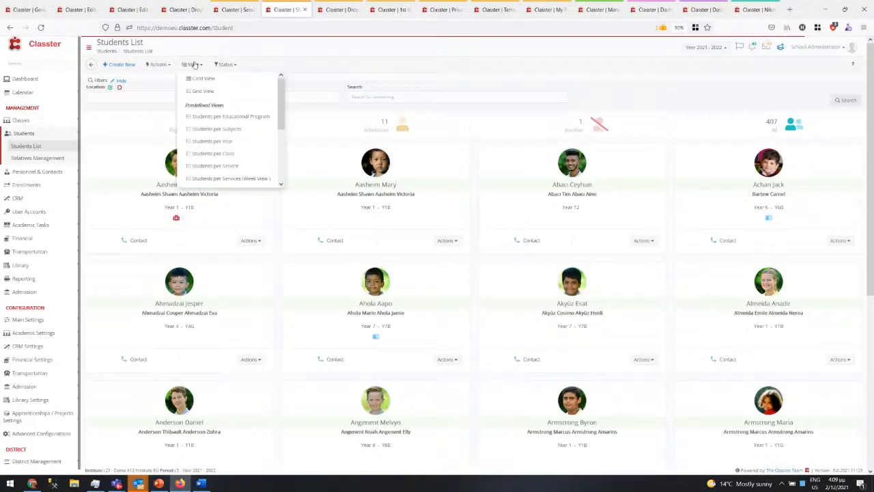
pyautogui.click(227, 178)
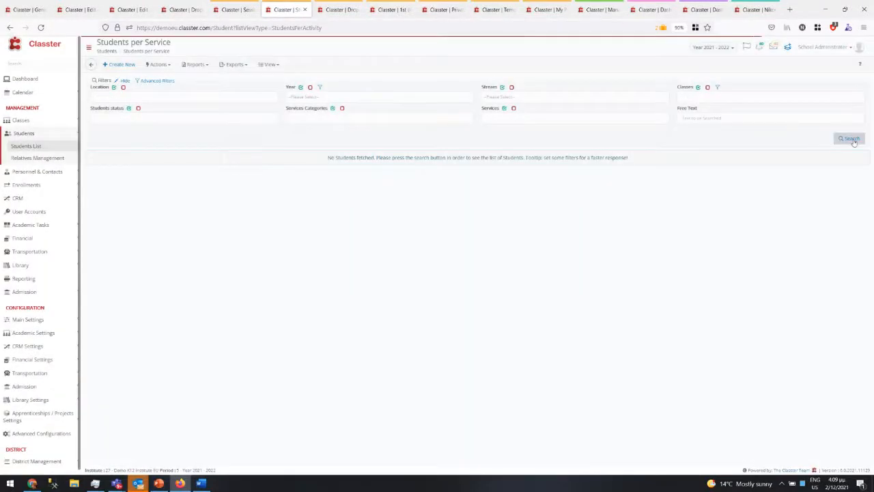
pyautogui.click(852, 140)
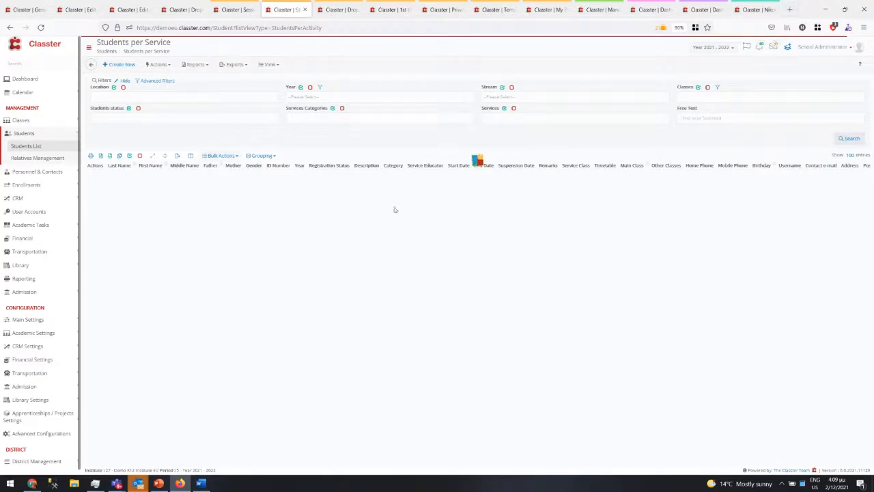
pyautogui.click(268, 156)
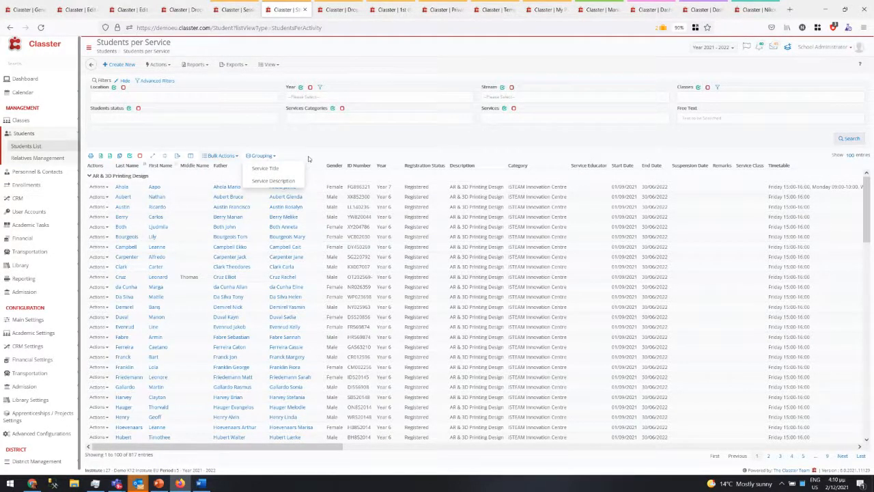
pyautogui.click(309, 159)
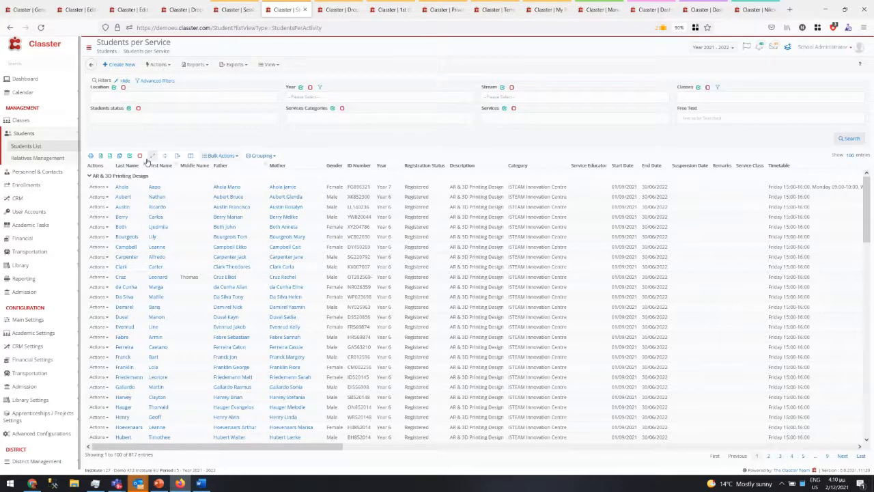
pyautogui.click(102, 176)
pyautogui.click(95, 175)
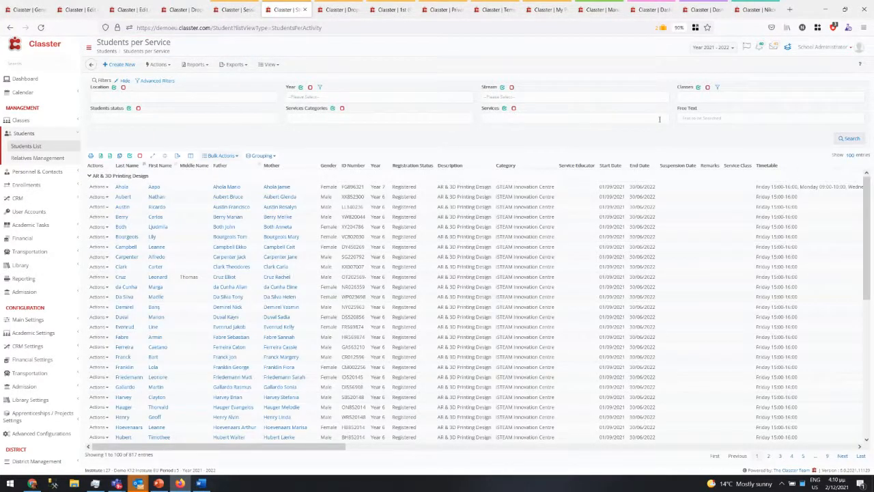
# - Browse Advanced Filters and Bulk Actions, then choose the Students per Services (Week View)
pyautogui.click(153, 80)
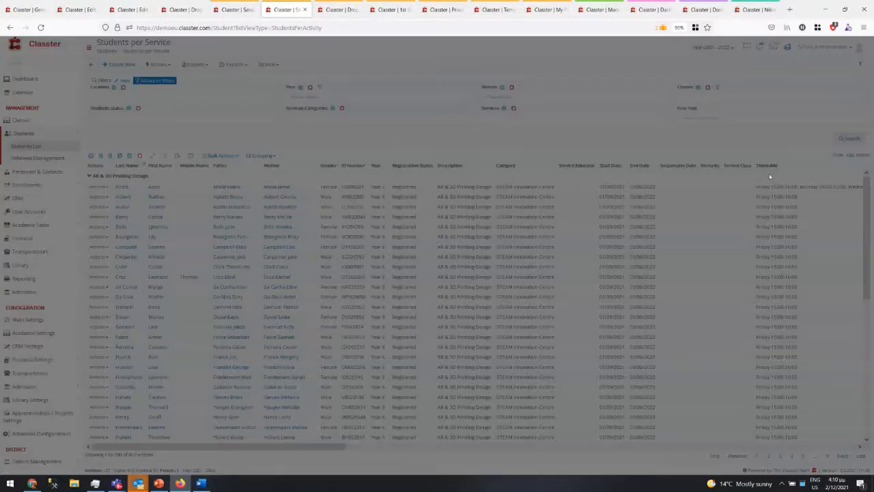
pyautogui.scroll(-5, 743, 335)
pyautogui.scroll(-2, 772, 273)
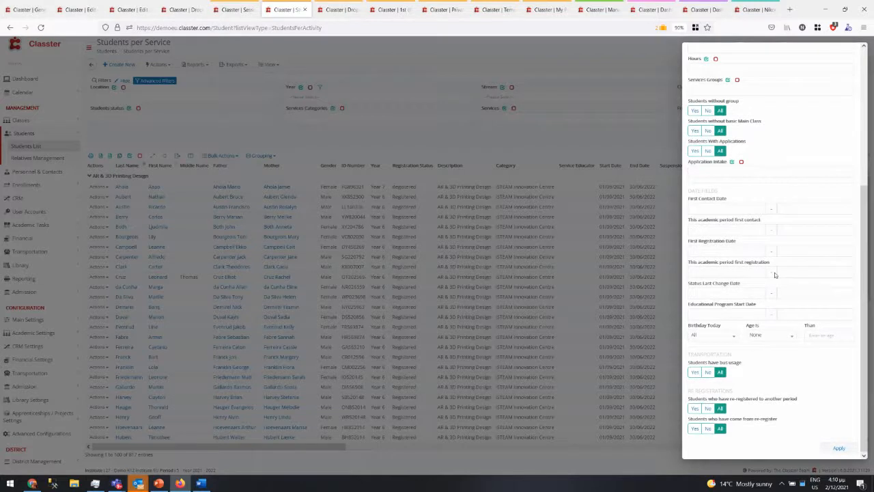
pyautogui.scroll(3, 774, 274)
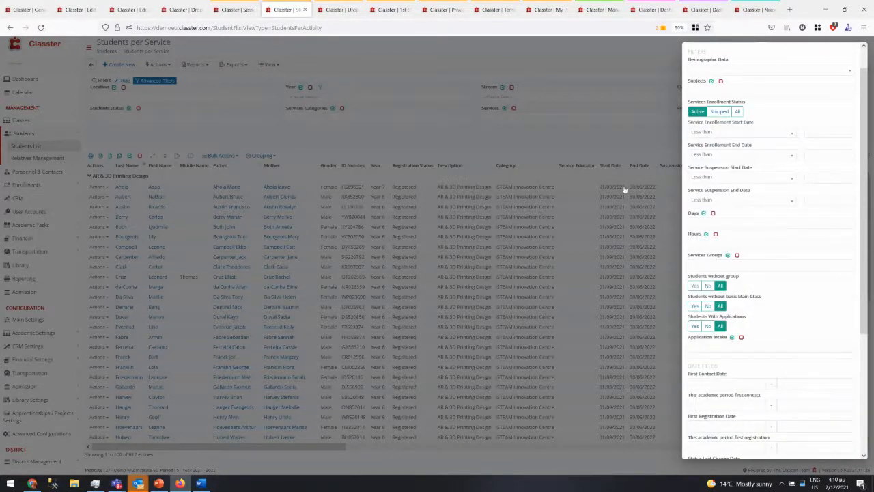
pyautogui.click(353, 181)
pyautogui.click(350, 187)
pyautogui.moveTo(350, 196); pyautogui.dragTo(347, 196)
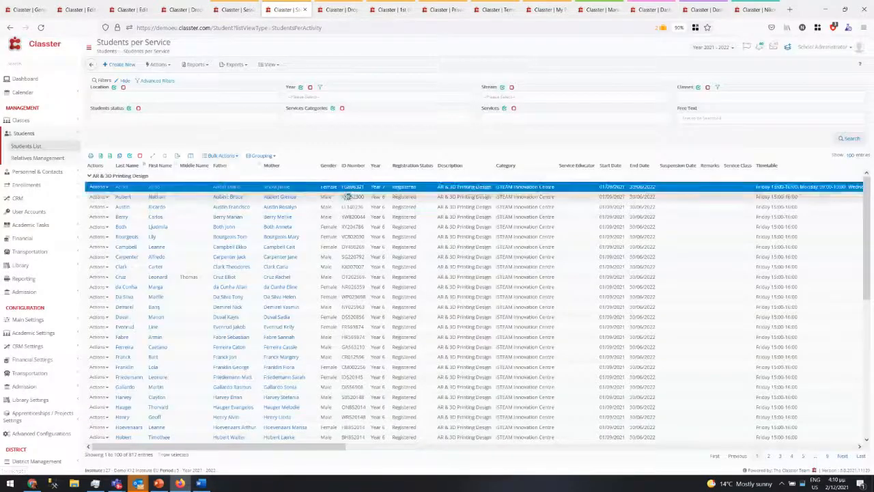
pyautogui.click(231, 156)
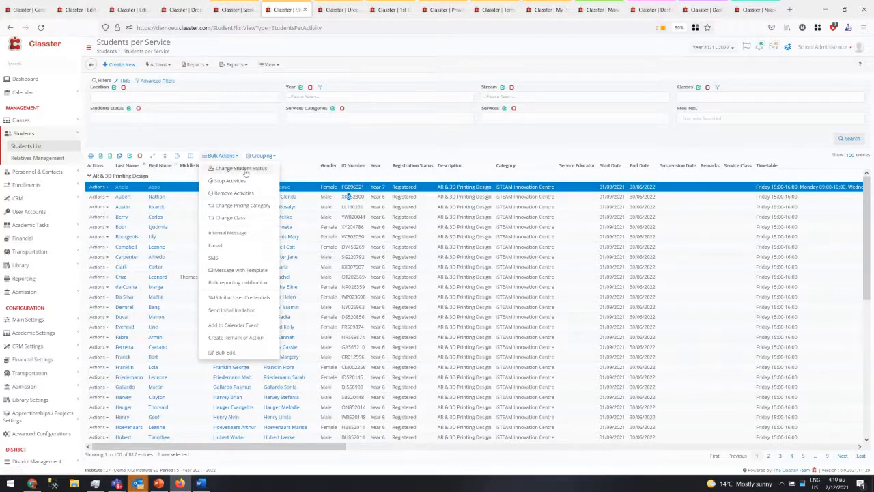
pyautogui.click(383, 140)
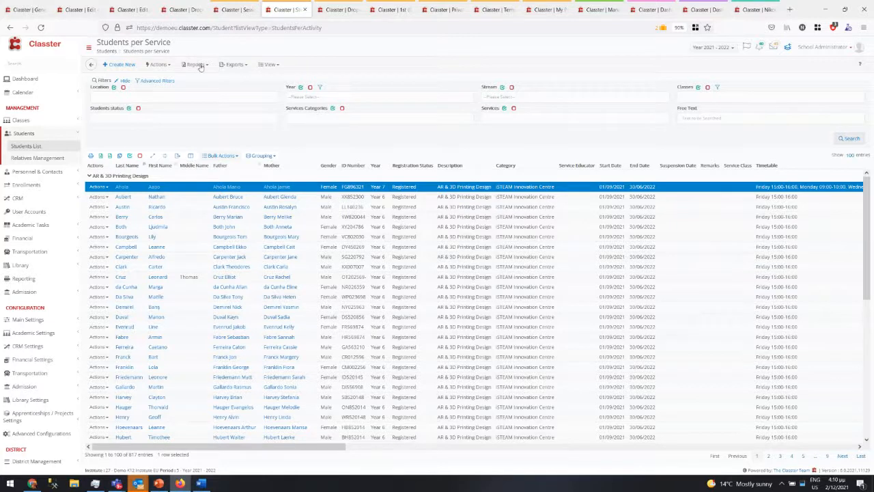
pyautogui.click(276, 65)
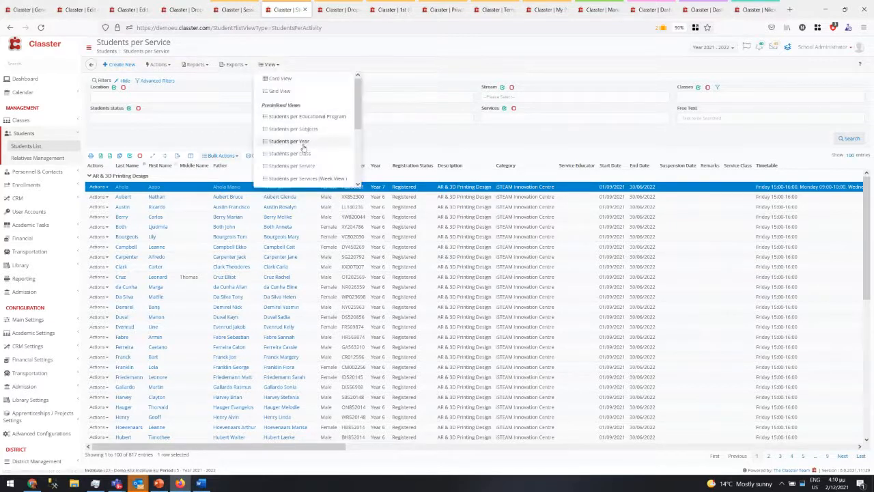
pyautogui.click(298, 180)
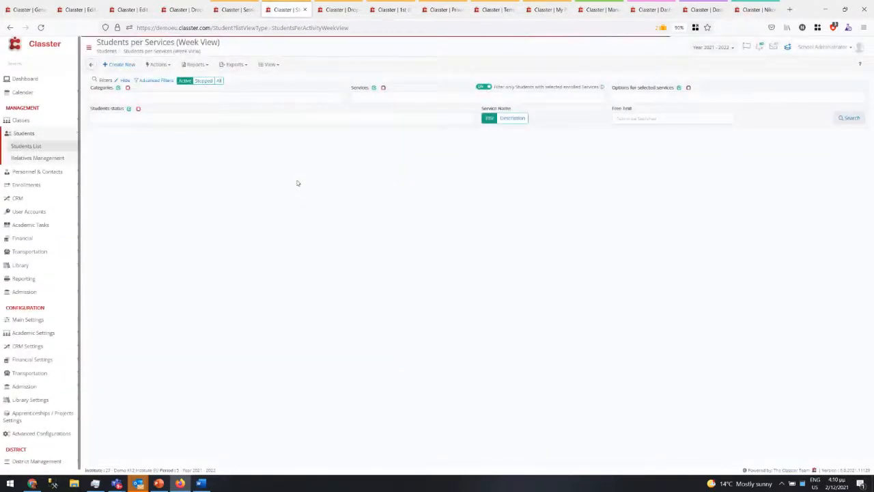
# - Run the search to fill the Students per Services week view with 391 entries
pyautogui.click(855, 121)
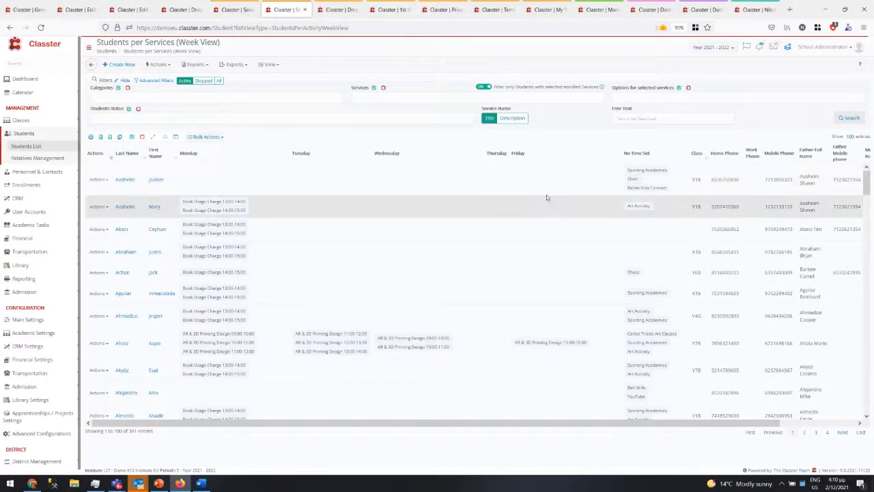
pyautogui.scroll(-3, 539, 259)
pyautogui.scroll(3, 532, 259)
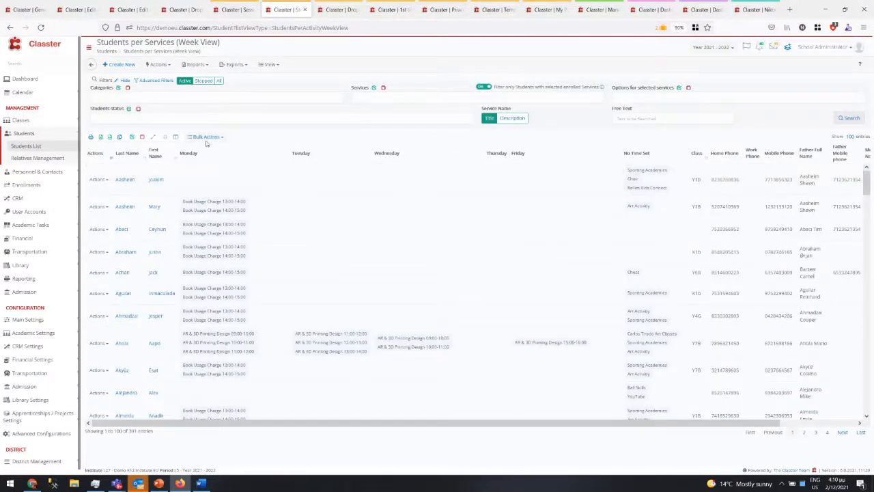
# - Glance at Bulk Actions and Advanced Filters, then bring up the PowerPoint presentation
pyautogui.click(204, 136)
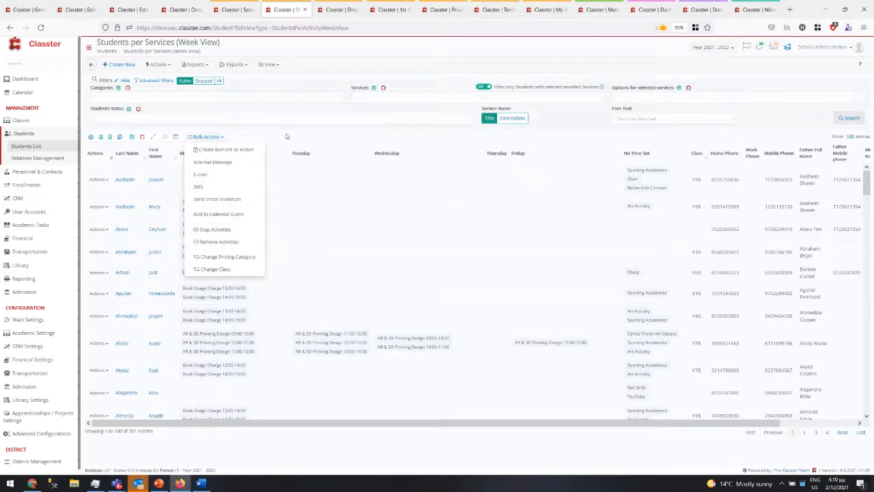
pyautogui.click(288, 137)
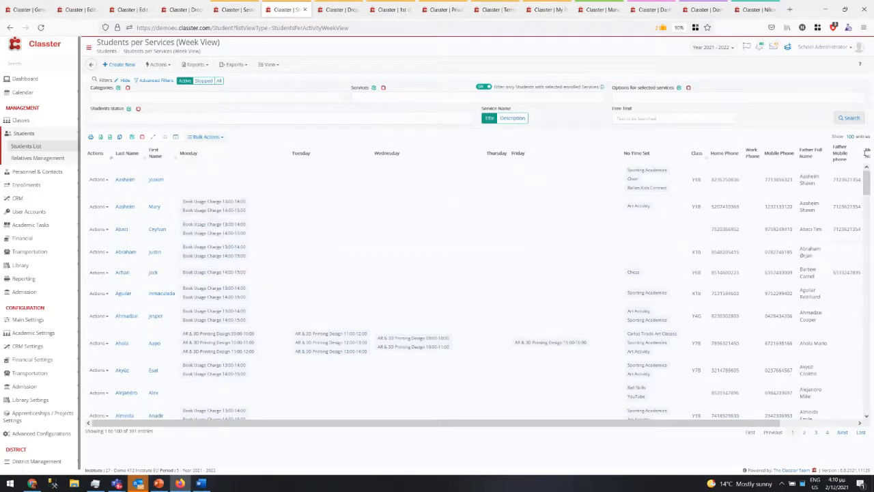
pyautogui.click(156, 80)
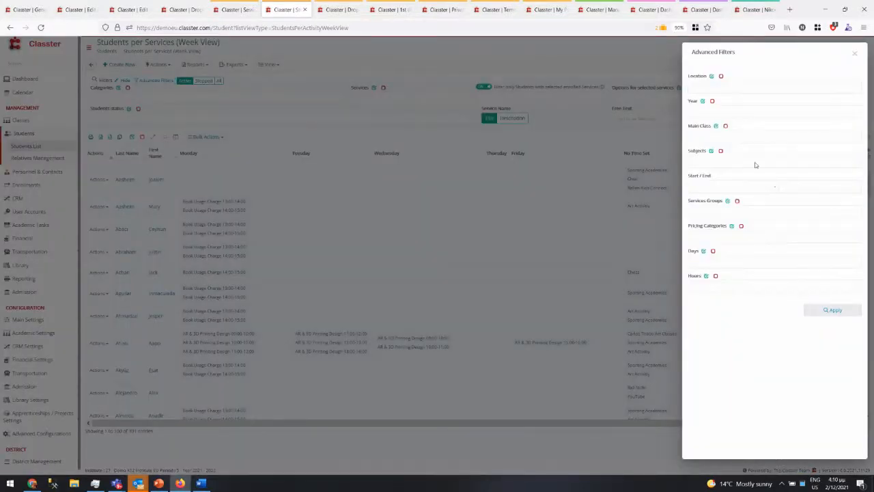
pyautogui.click(578, 60)
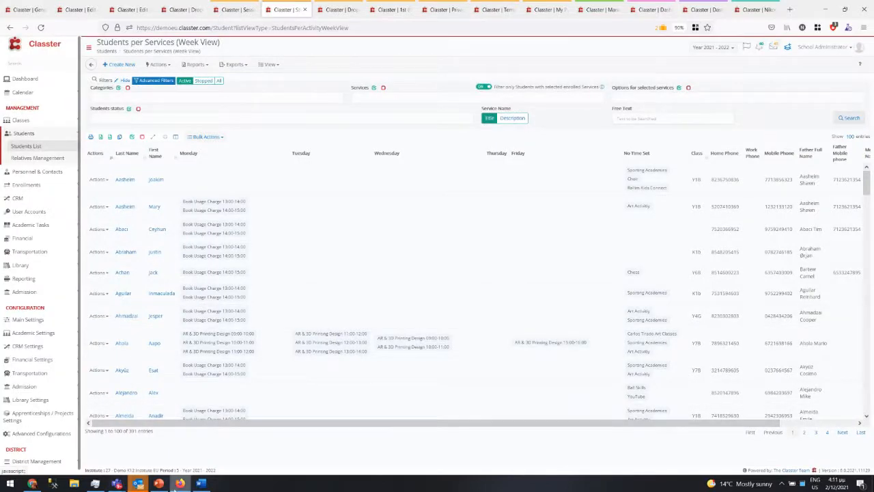
pyautogui.click(159, 483)
# - Bold the 'Extra Curriculum Activities and Services Management' line on the What's new slide
pyautogui.click(451, 299)
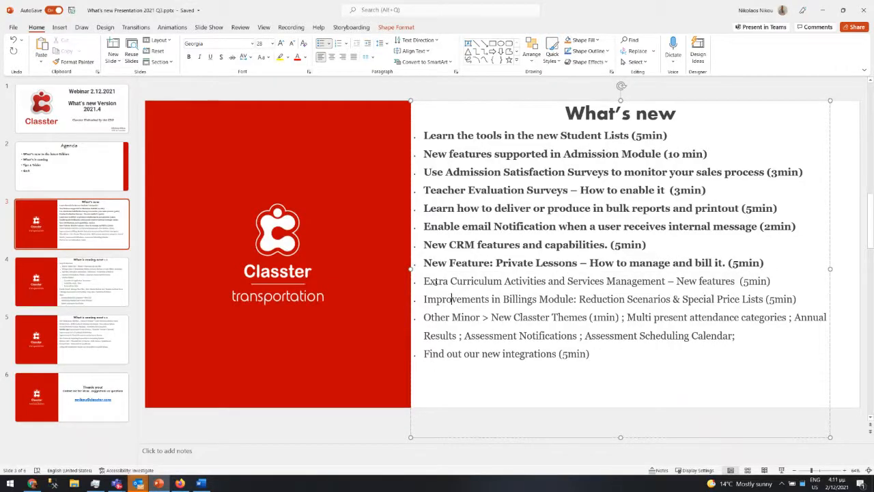
pyautogui.moveTo(423, 281); pyautogui.dragTo(805, 277)
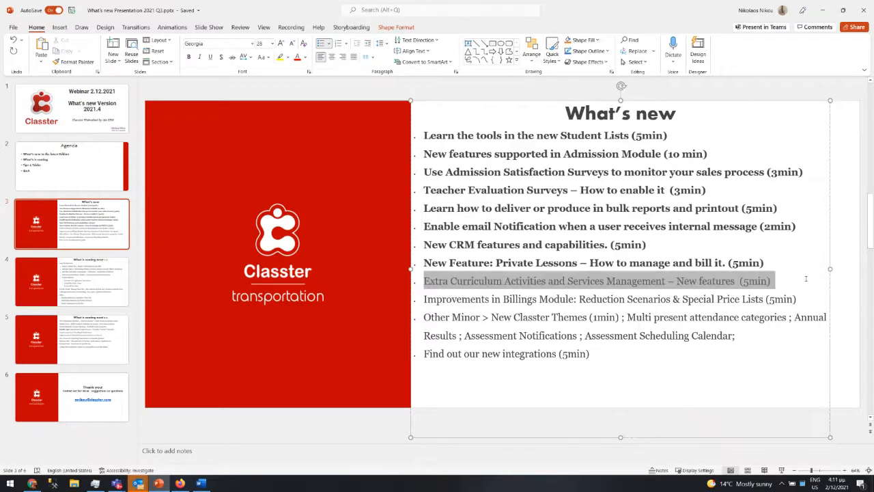
pyautogui.hotkey('ctrl', 'b')
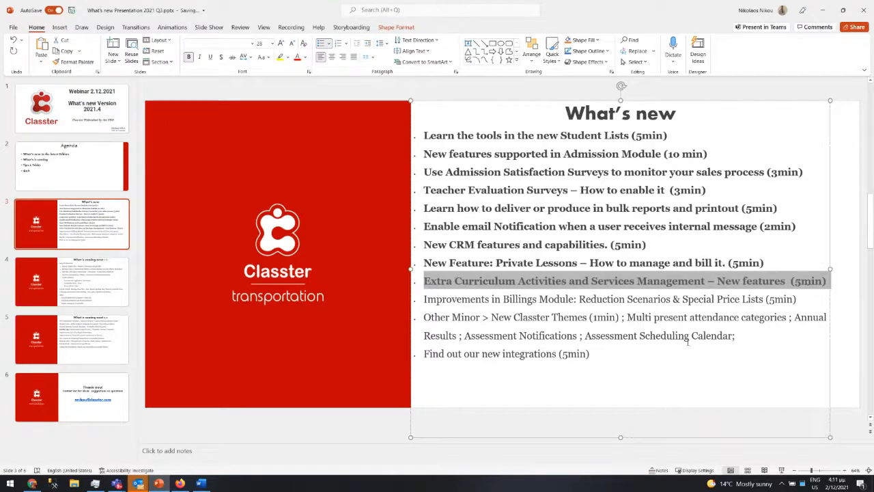
pyautogui.click(687, 341)
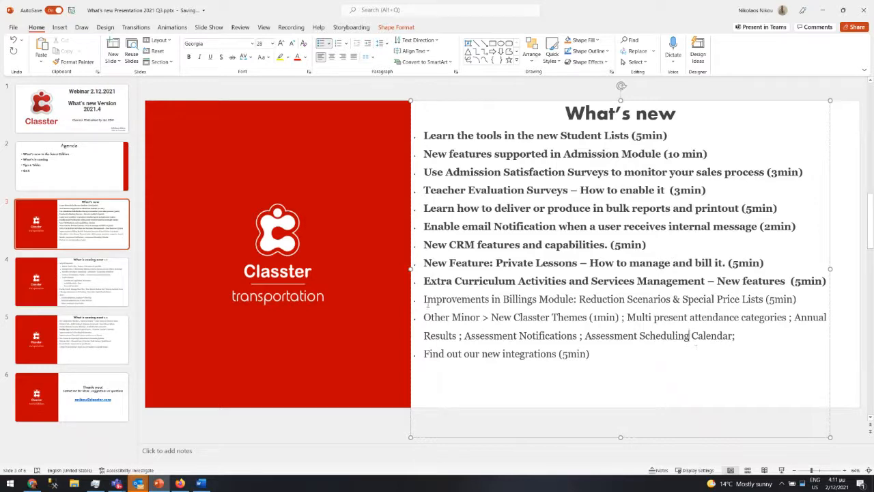
pyautogui.moveTo(424, 301); pyautogui.dragTo(625, 300)
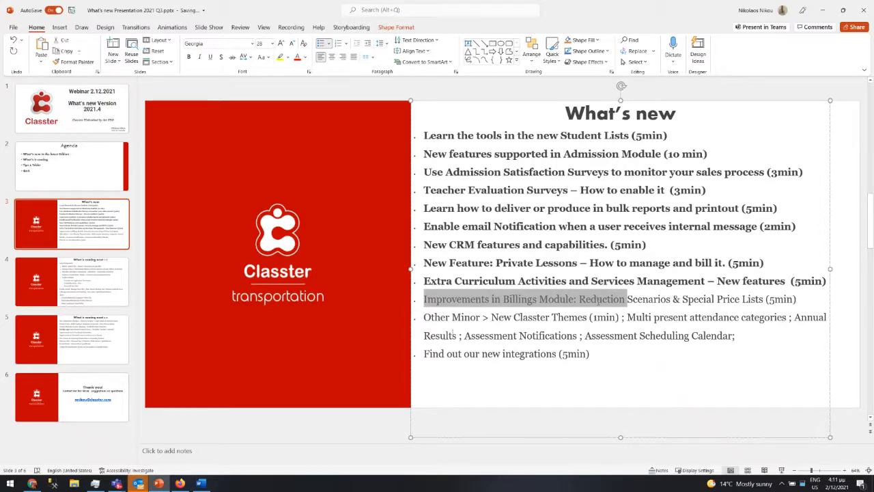
pyautogui.click(823, 10)
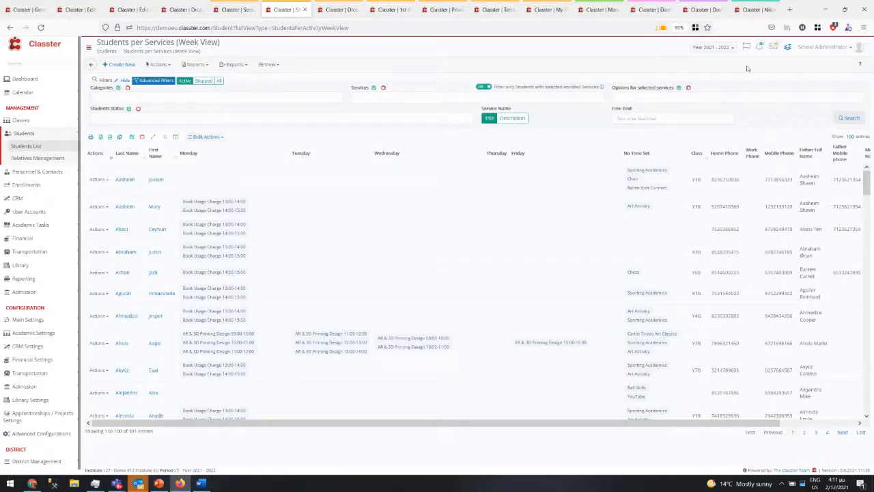
# - Set the My Profile theme to Contrast and save, then return to PowerPoint
pyautogui.click(812, 48)
pyautogui.click(802, 84)
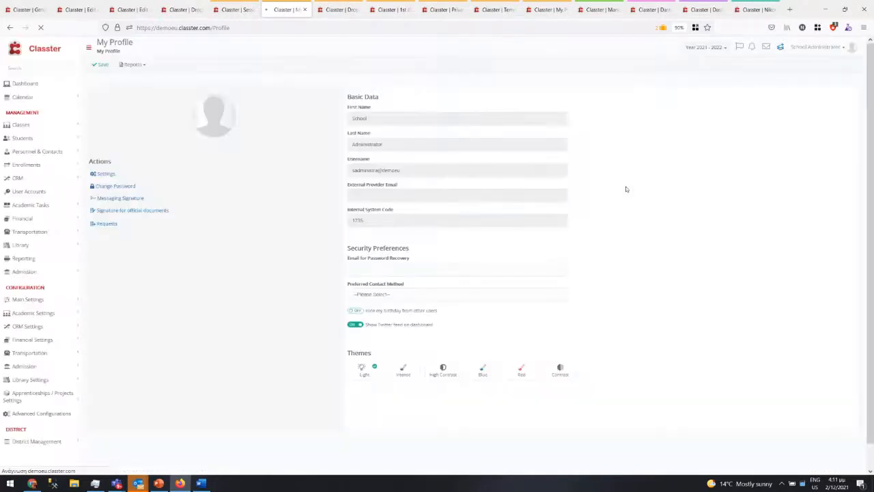
pyautogui.click(444, 368)
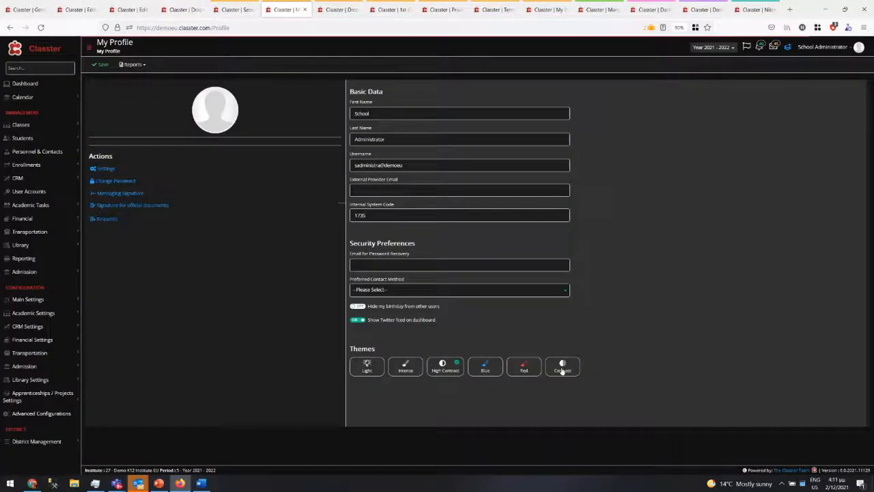
pyautogui.click(562, 368)
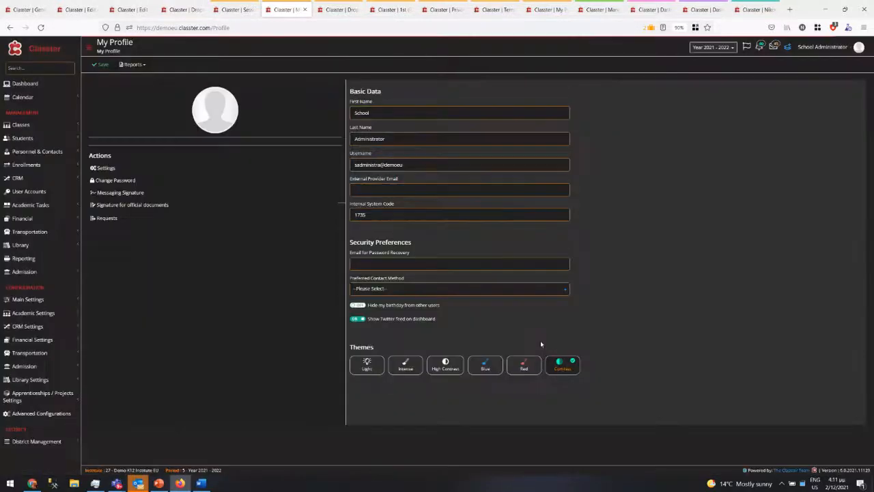
pyautogui.click(100, 65)
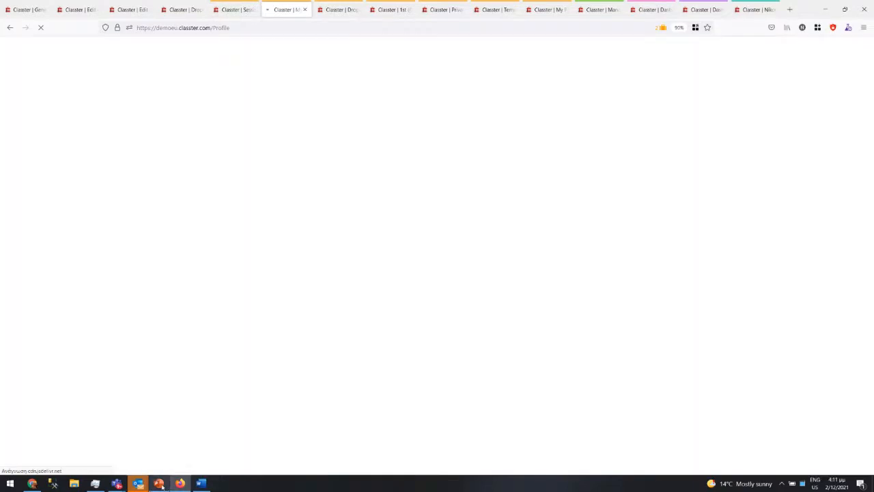
pyautogui.click(158, 483)
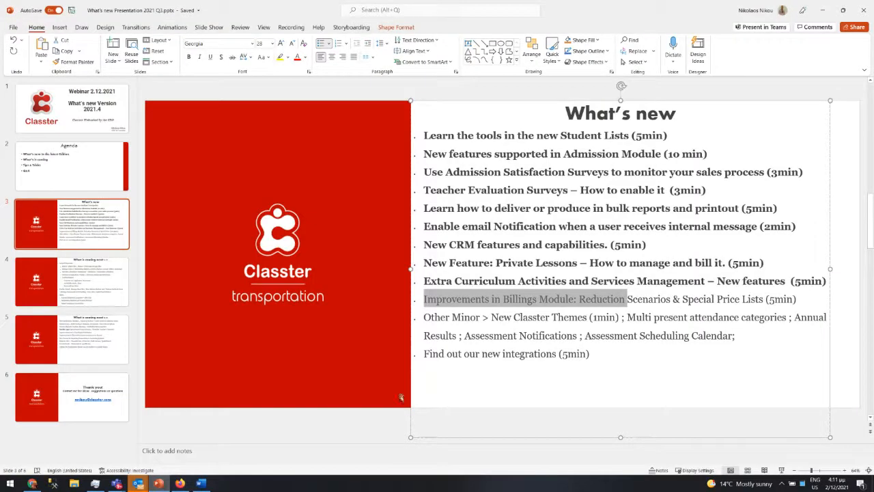
# - Highlight 'Multi present attendance categories' on the What's new slide
pyautogui.moveTo(629, 317); pyautogui.dragTo(790, 322)
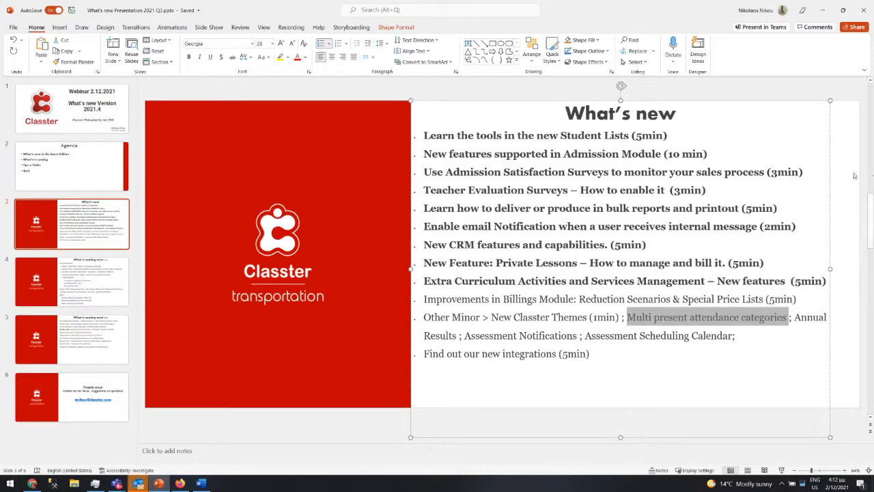
# - Leave the presentation and open Academic Tasks > Attendance > Subjects Attendance in Classter
pyautogui.click(824, 9)
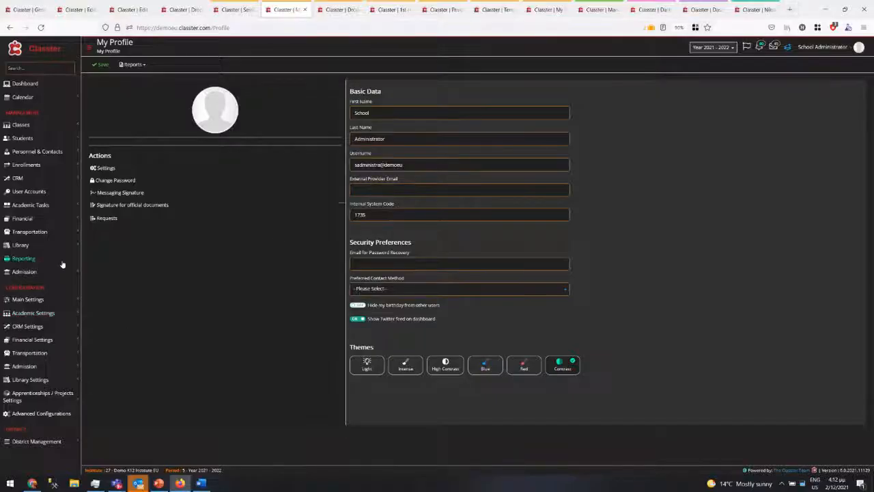
pyautogui.click(41, 204)
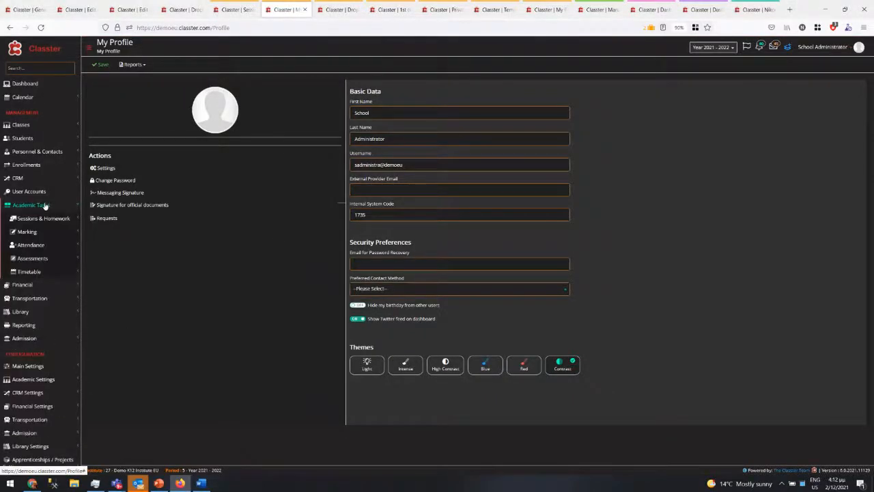
pyautogui.click(34, 245)
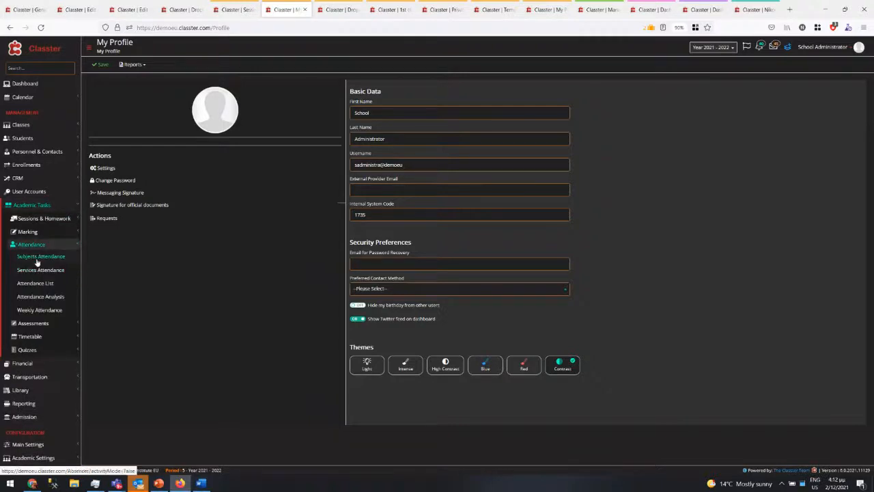
pyautogui.click(37, 258)
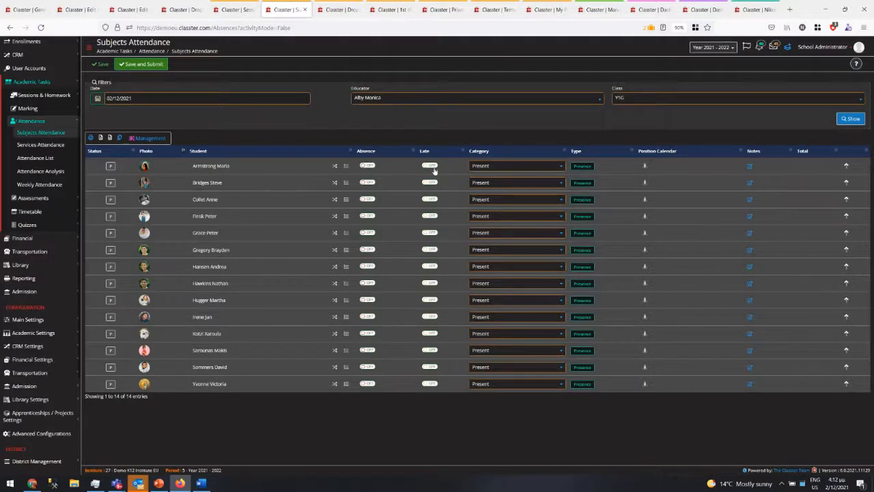
# - Check that the first student's only Category option is Present, toggle Absence off again, and expand Academic Settings > Attendance Settings
pyautogui.click(488, 168)
pyautogui.click(488, 167)
pyautogui.click(501, 168)
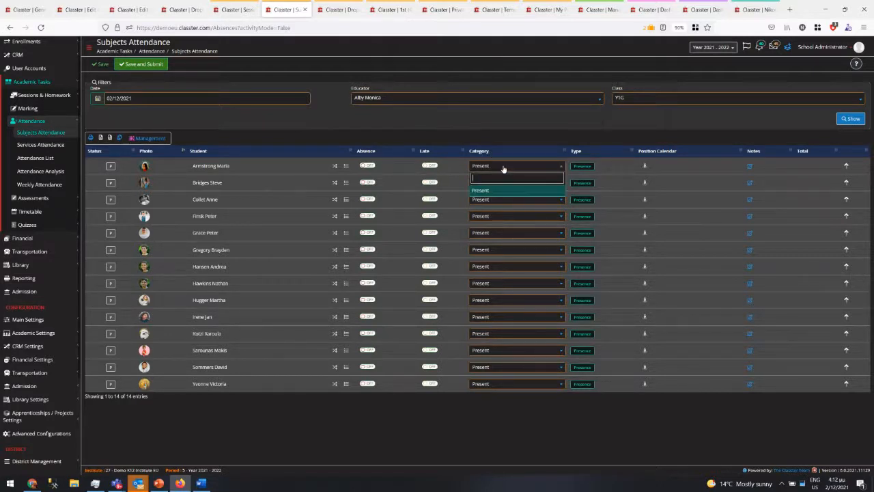
pyautogui.click(502, 167)
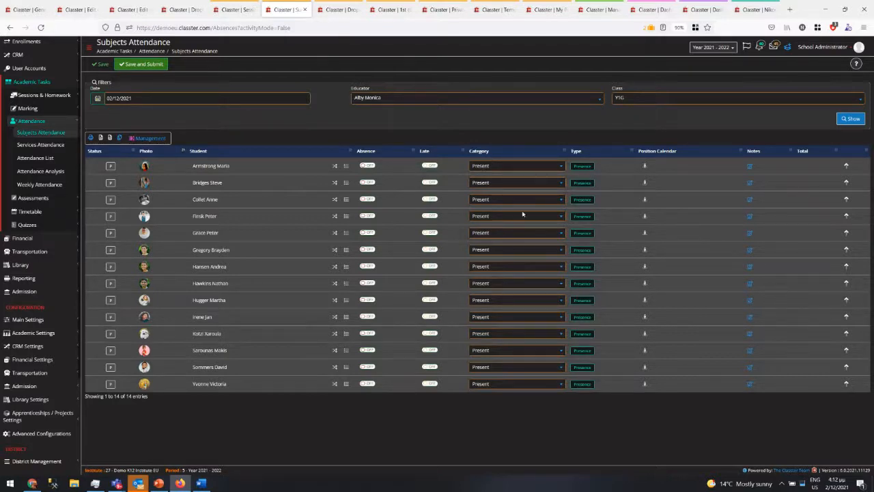
pyautogui.click(367, 166)
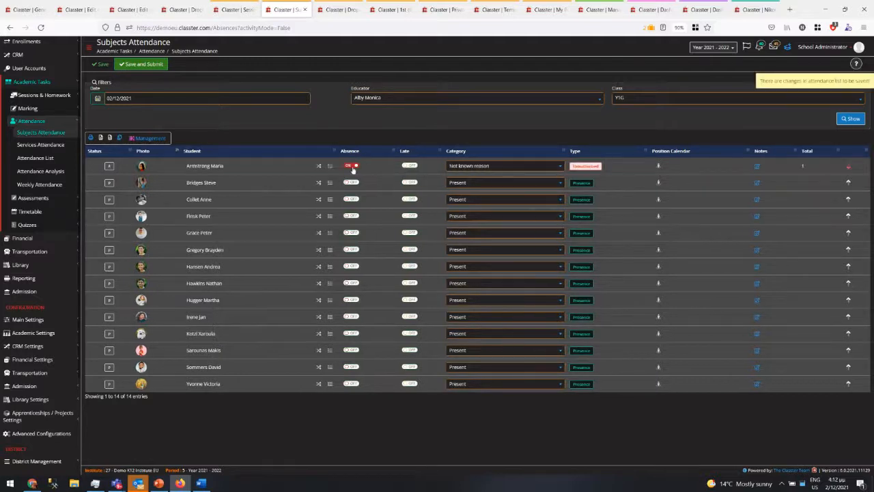
pyautogui.click(373, 170)
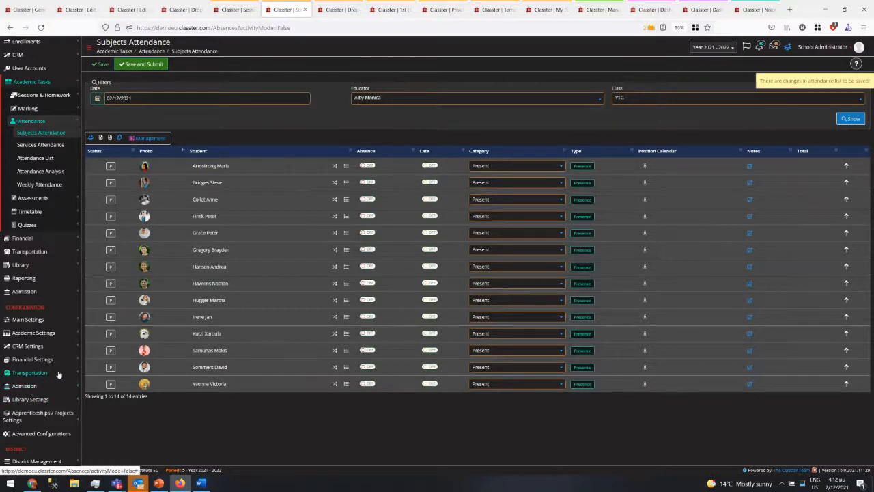
pyautogui.click(62, 334)
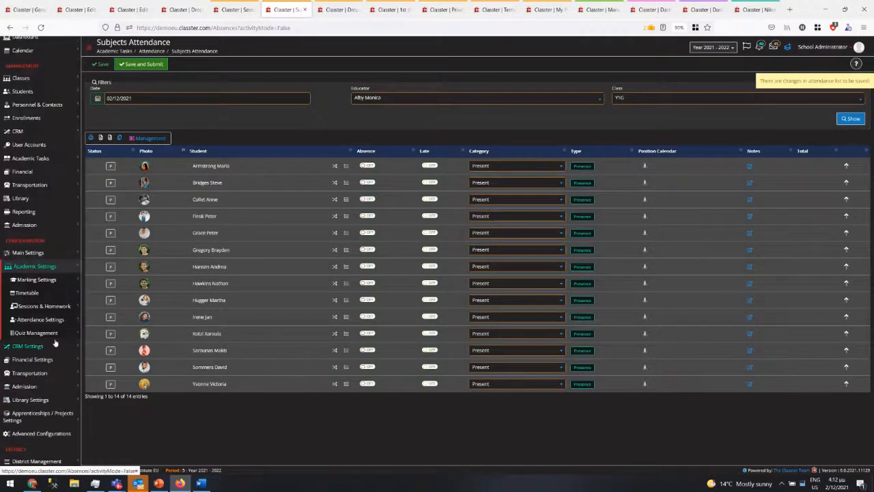
pyautogui.click(54, 320)
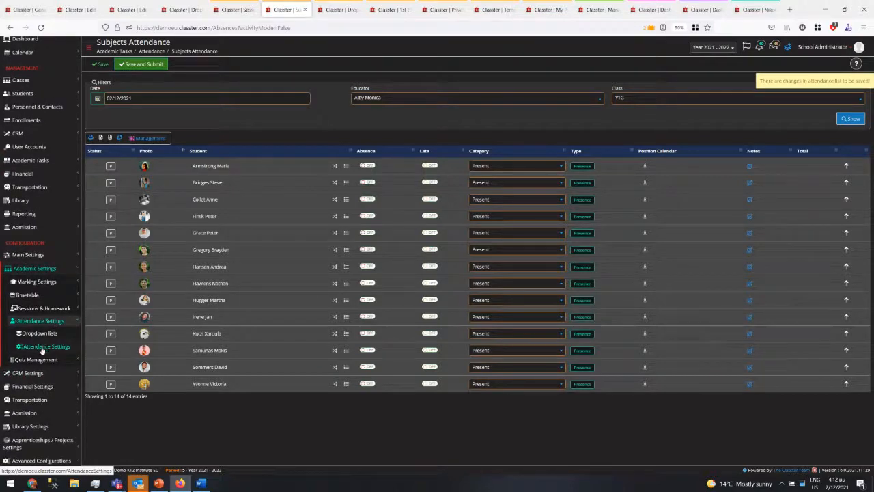
# - Open Dropdown lists in a new tab and show the Attendance Categories list
pyautogui.rightClick(42, 349)
pyautogui.rightClick(31, 337)
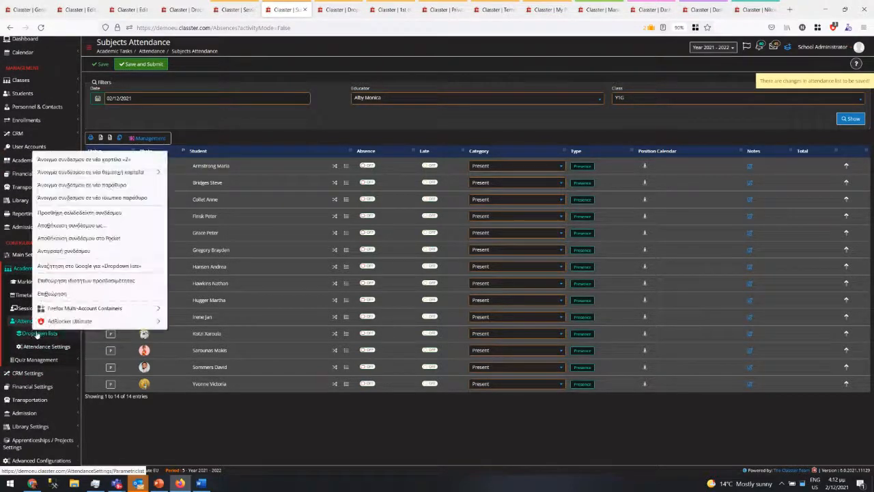
pyautogui.click(60, 160)
pyautogui.click(315, 10)
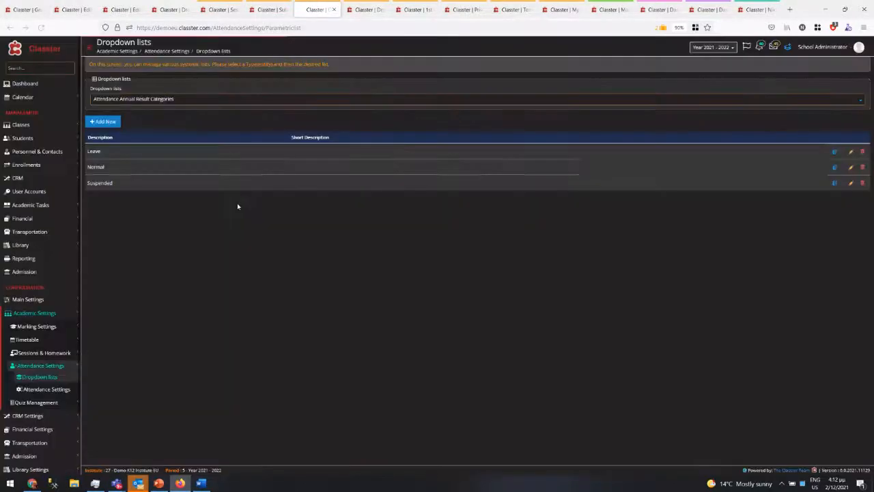
pyautogui.click(156, 100)
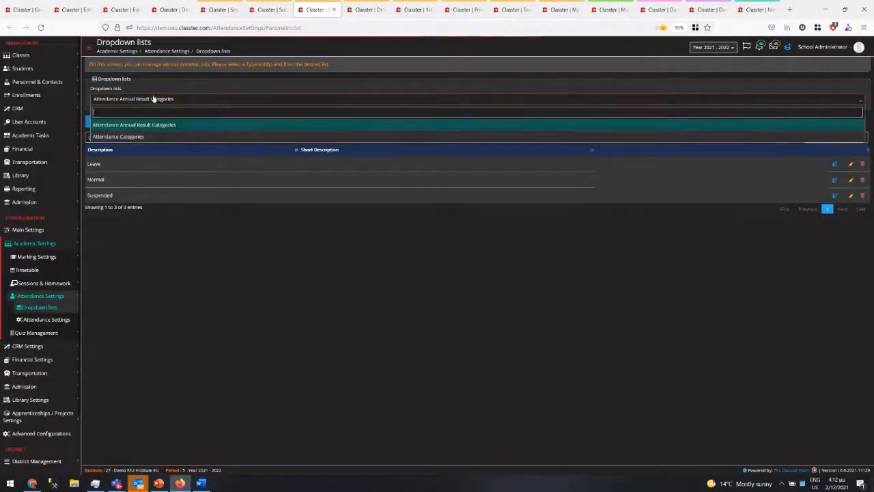
pyautogui.click(122, 137)
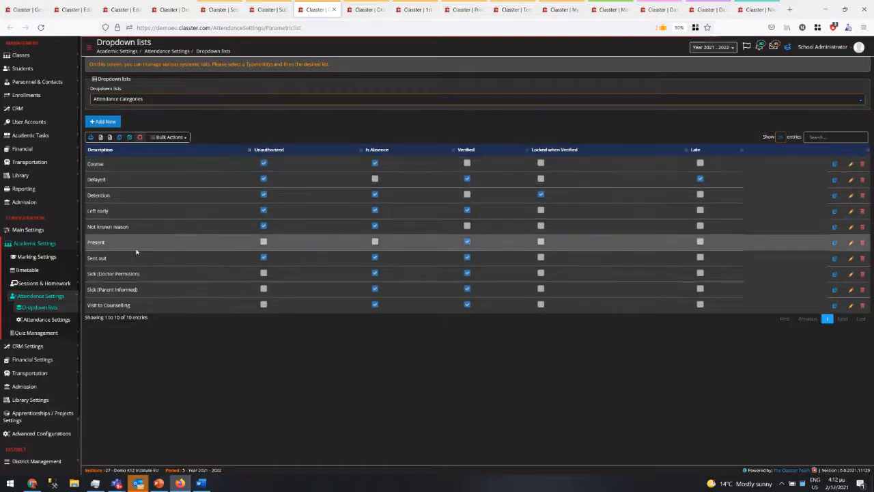
# - Rename the Present attendance category to 'Present in Class' and save it
pyautogui.click(850, 244)
pyautogui.click(364, 88)
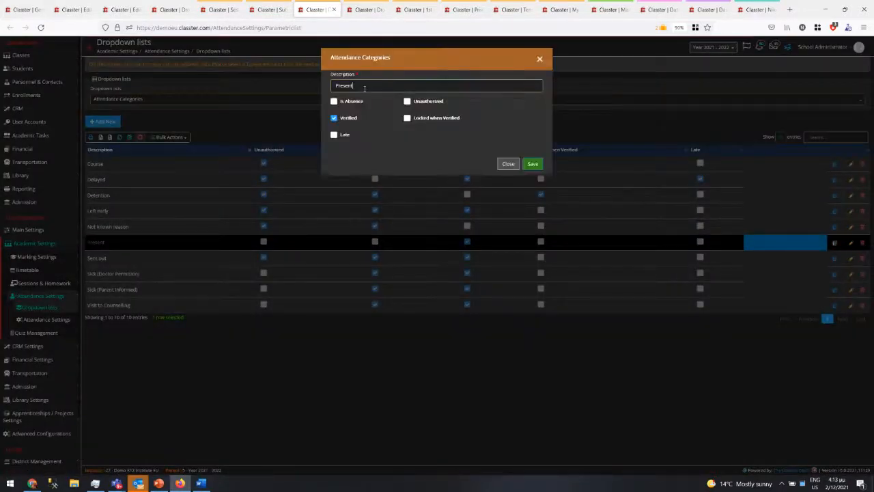
pyautogui.write('in Class')
pyautogui.click(532, 164)
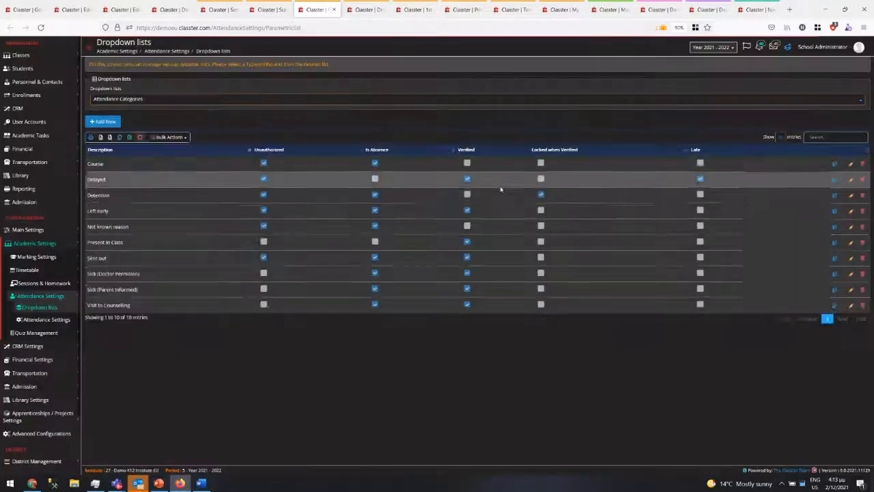
# - Add and save a new 'Present Online' attendance category, then return to Subjects Attendance
pyautogui.click(104, 121)
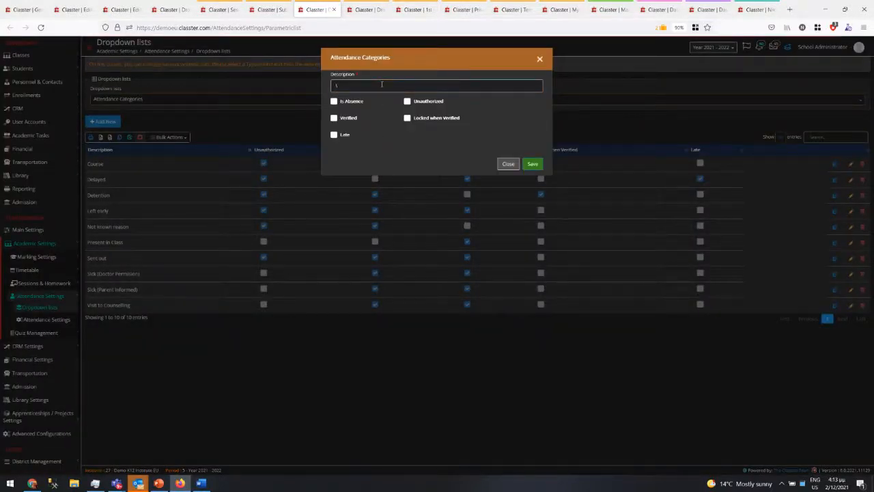
pyautogui.write('Present')
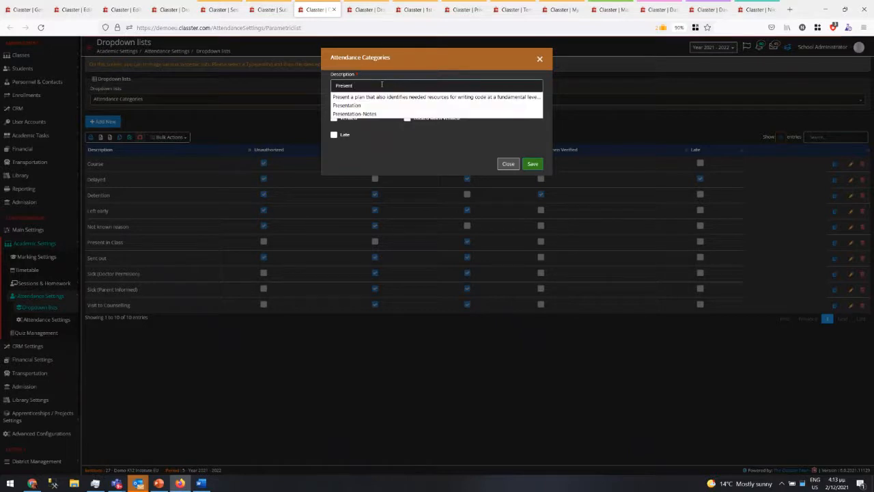
pyautogui.write(' Online')
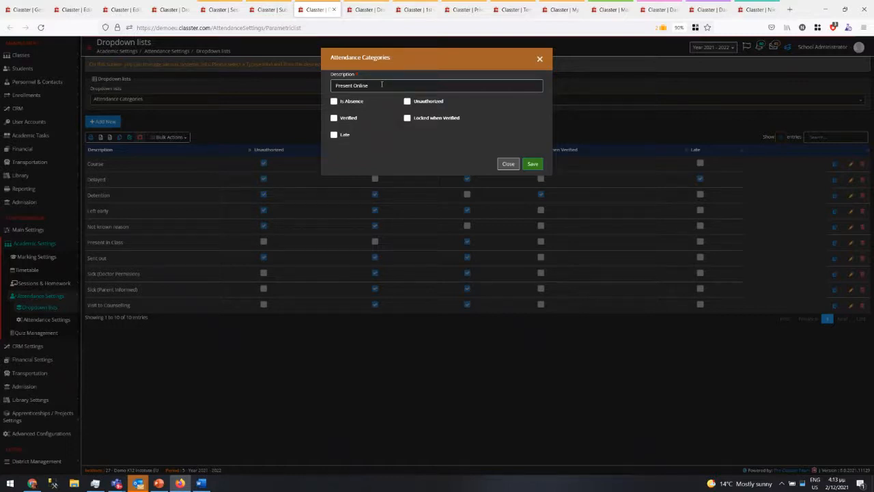
pyautogui.click(535, 164)
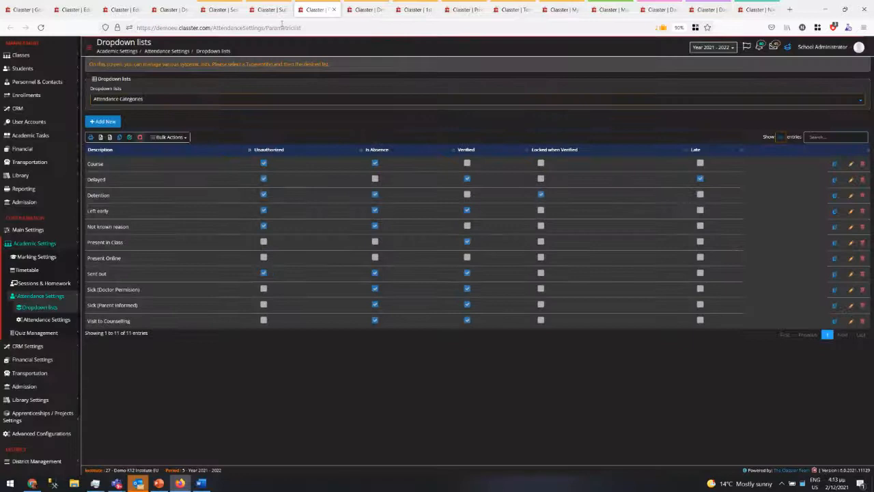
pyautogui.click(271, 9)
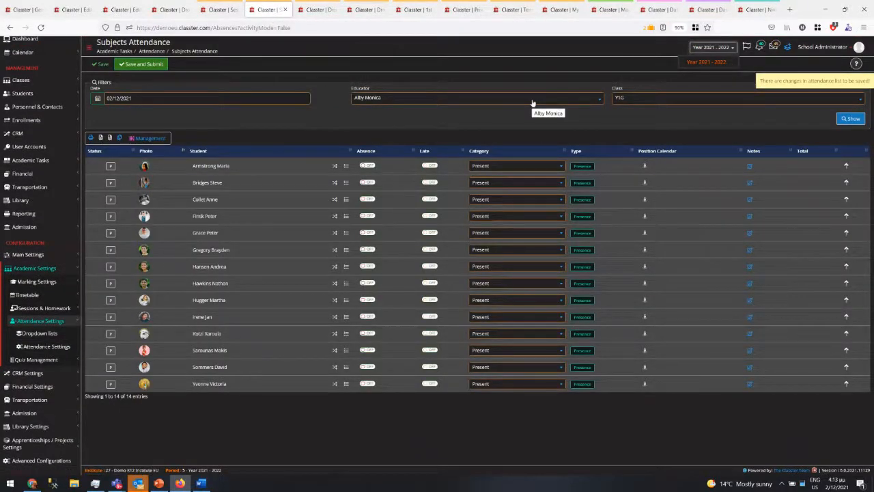
# - Reload the Year 2021 - 2022 register and confirm the Present in Class and Present Online options
pyautogui.click(699, 62)
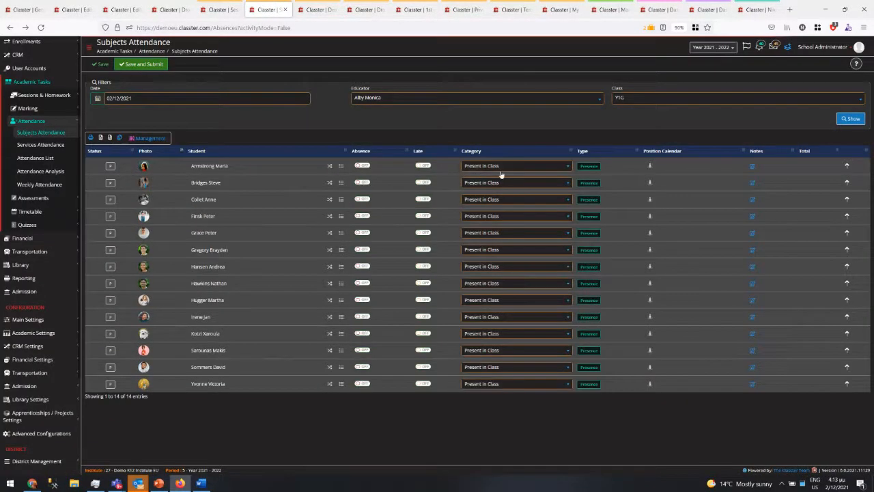
pyautogui.click(501, 168)
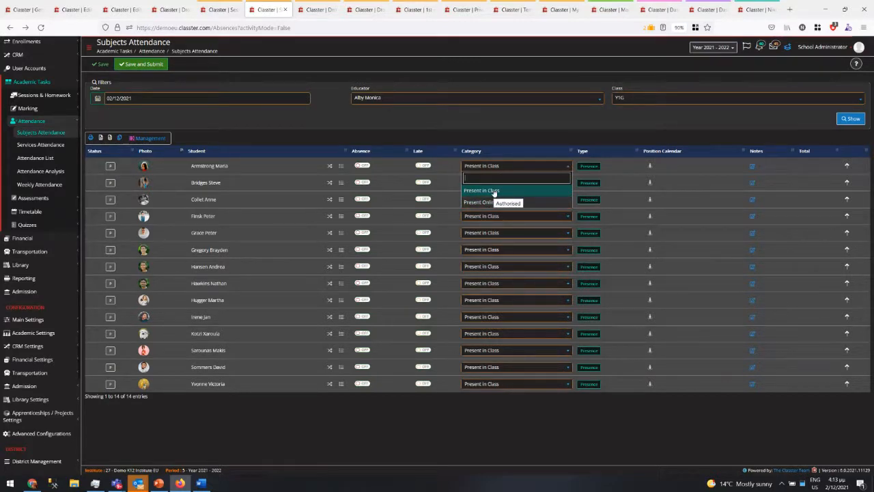
pyautogui.click(380, 413)
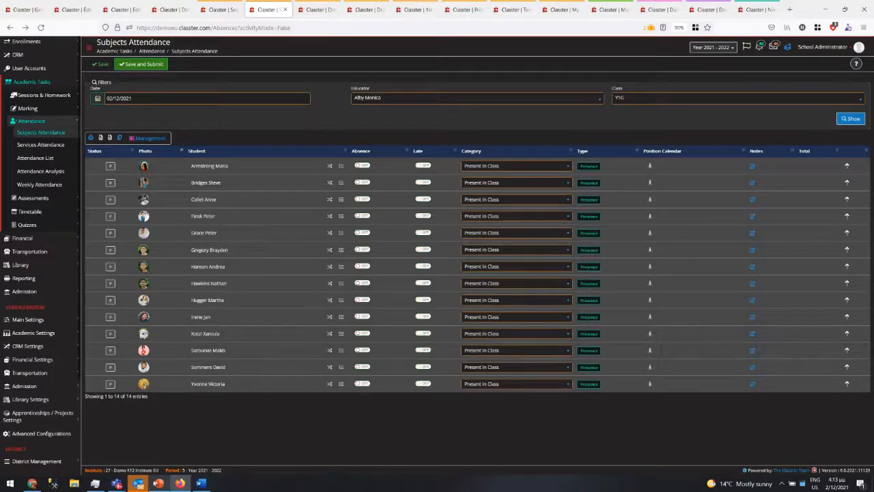
pyautogui.click(159, 483)
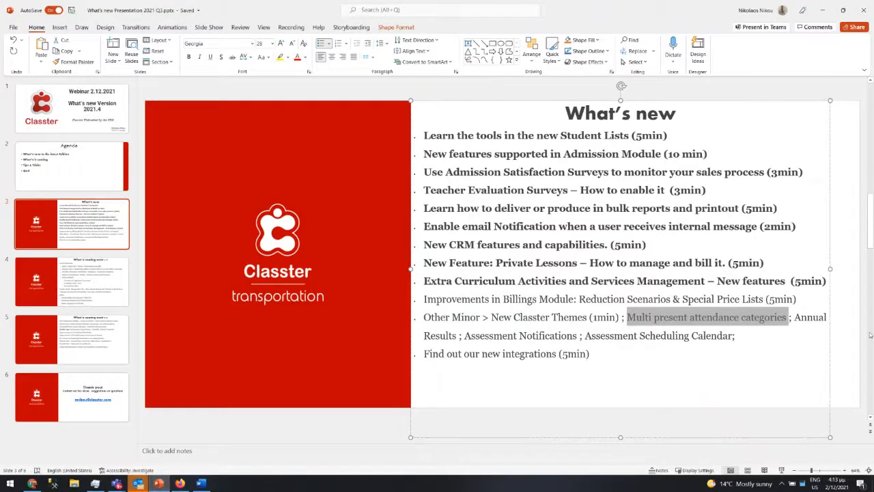
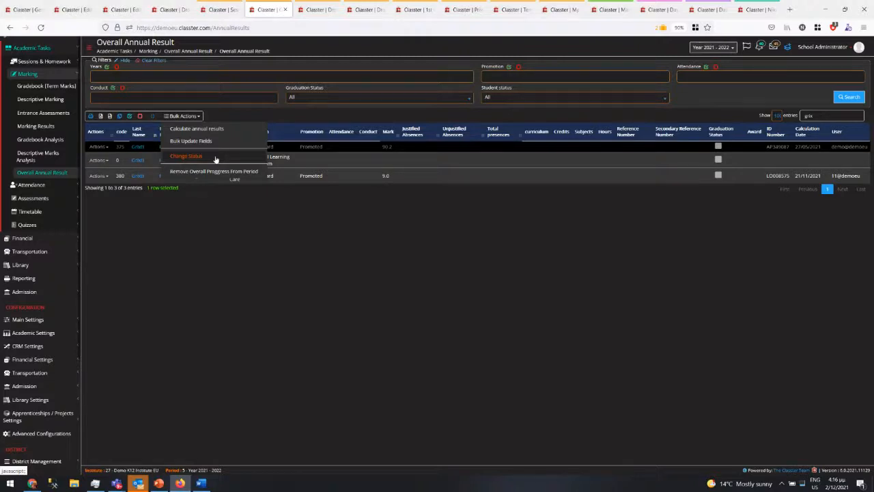
pyautogui.click(191, 145)
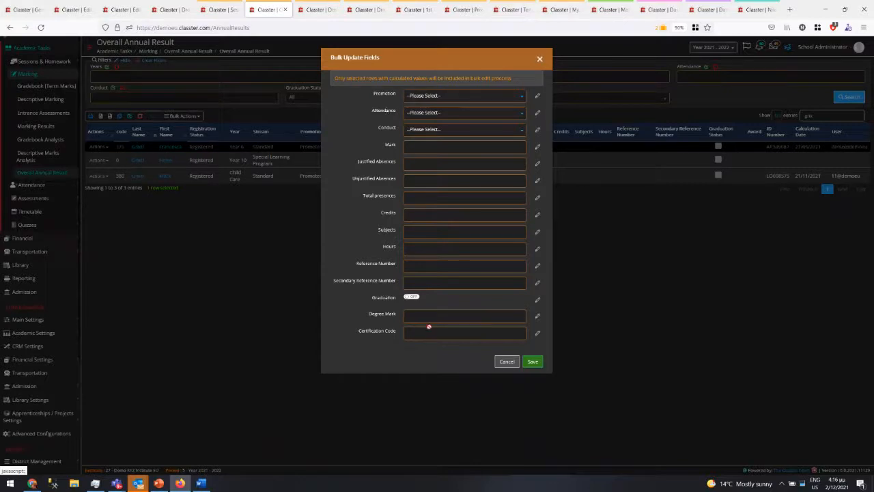
pyautogui.click(505, 361)
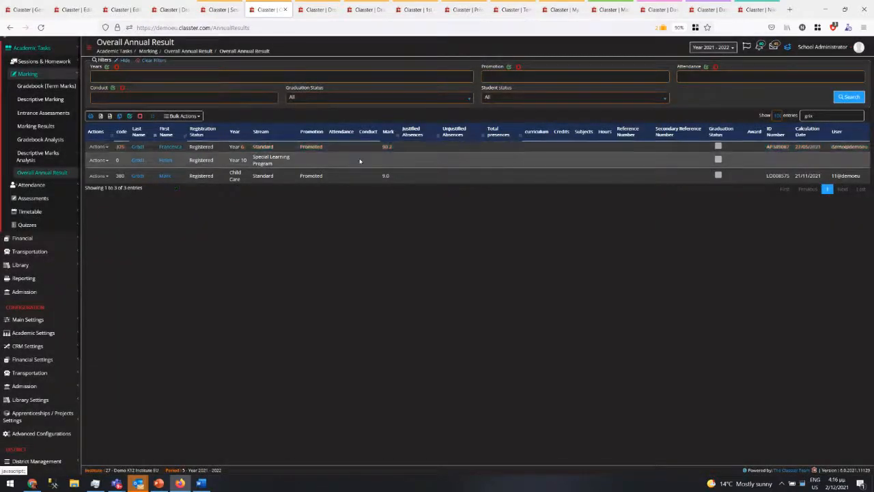
pyautogui.click(362, 146)
pyautogui.click(97, 147)
pyautogui.click(104, 158)
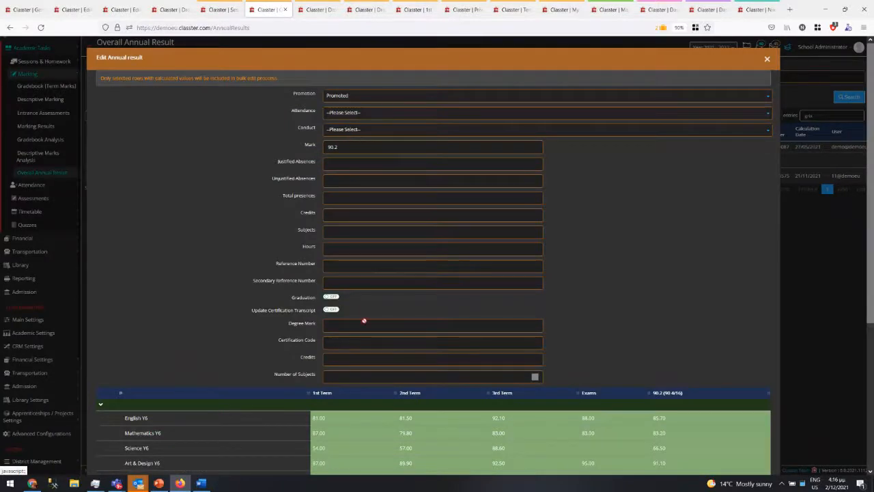
pyautogui.scroll(-3, 362, 318)
pyautogui.click(360, 201)
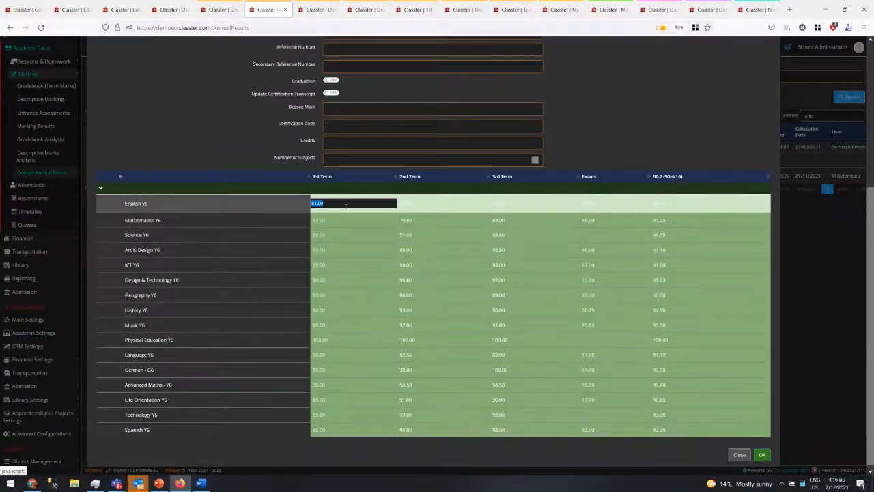
pyautogui.click(341, 217)
pyautogui.click(342, 233)
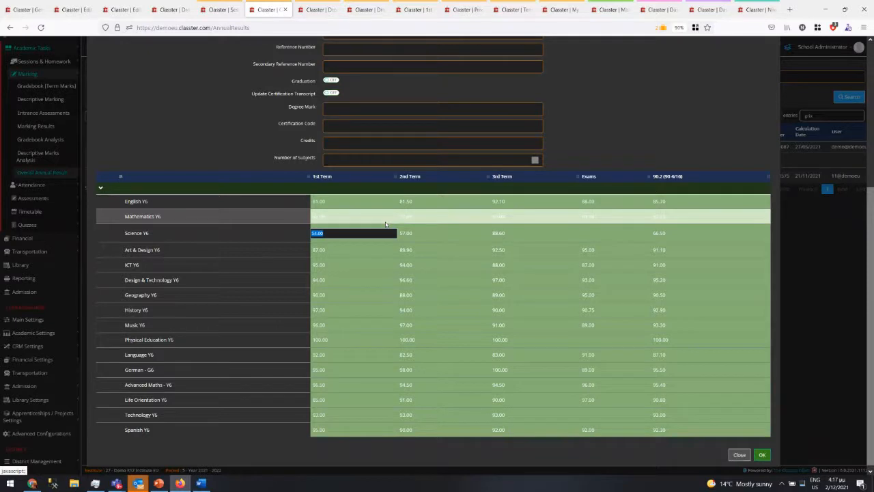
pyautogui.click(736, 454)
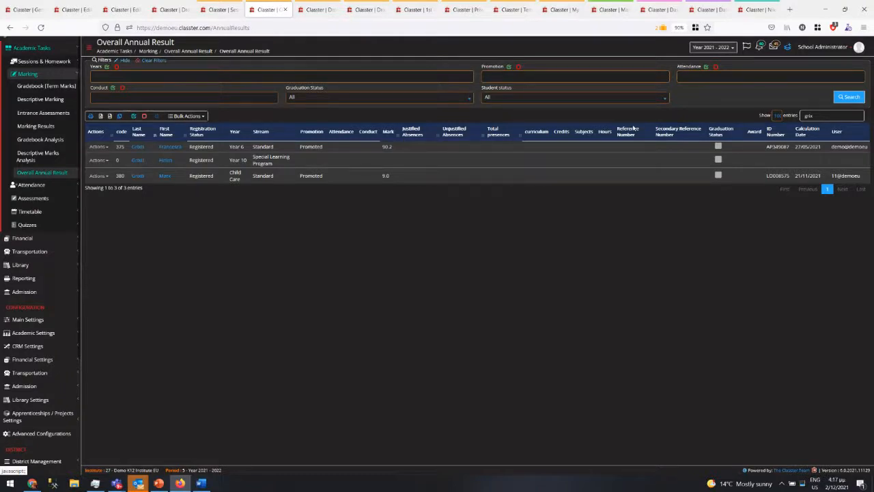
# - Highlight the slide 3 agenda items up to Assessment Notifications, then go back to Classter's My Students page
pyautogui.click(158, 483)
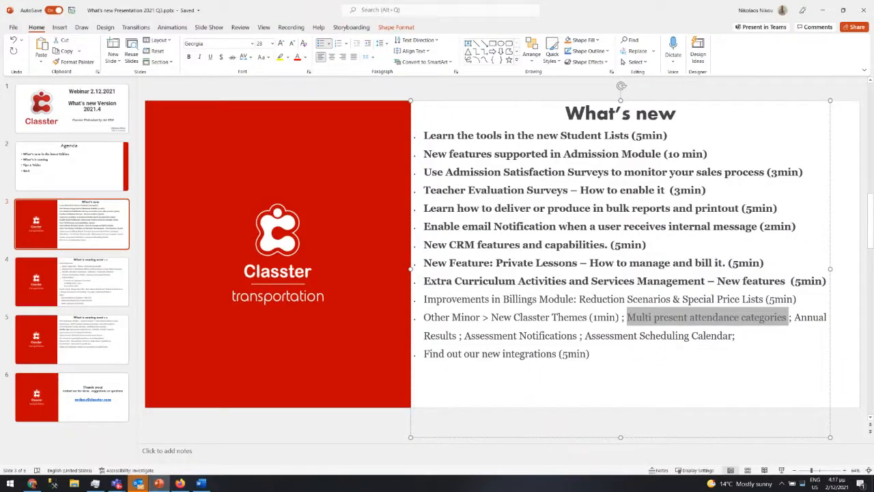
pyautogui.moveTo(466, 335); pyautogui.dragTo(691, 335)
pyautogui.click(825, 11)
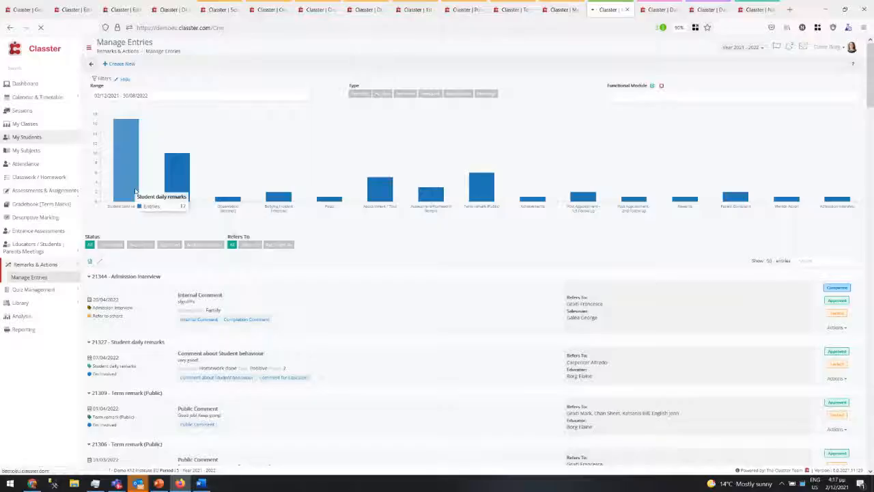
pyautogui.click(135, 191)
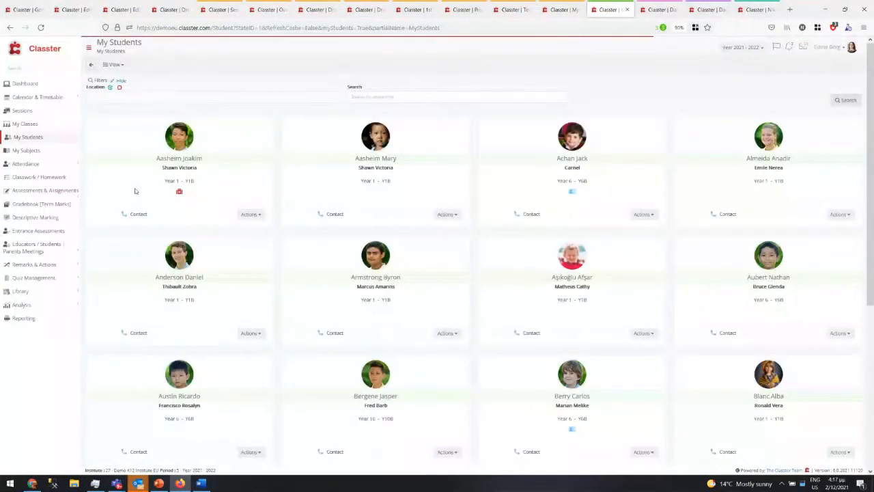
# - Switch My Students to Grid View, load the students, check Column Options and select Aasheim's row
pyautogui.click(114, 64)
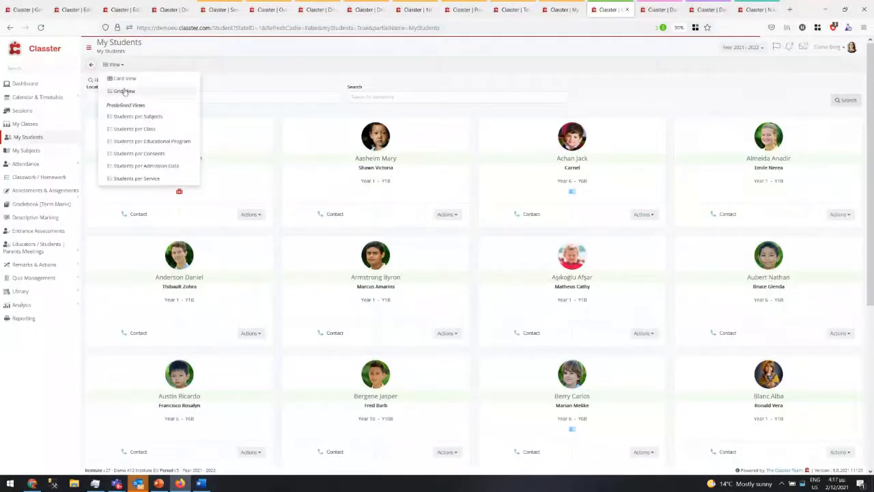
pyautogui.click(124, 91)
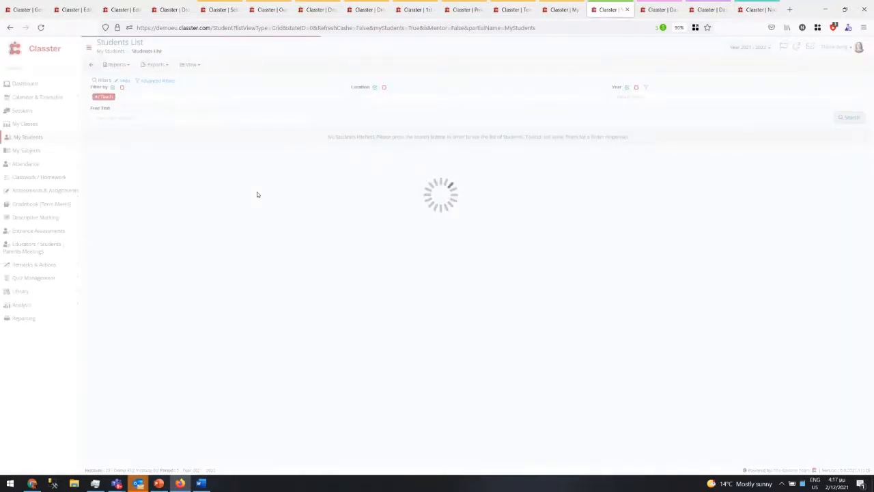
pyautogui.click(841, 119)
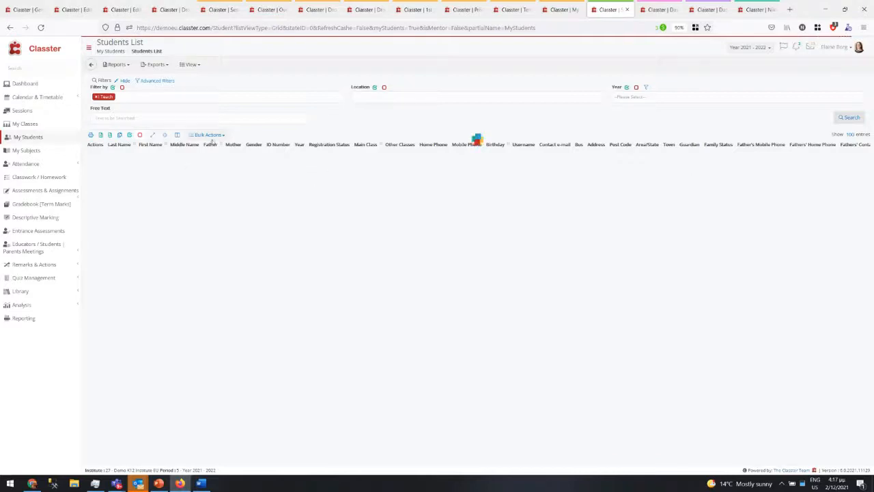
pyautogui.click(176, 136)
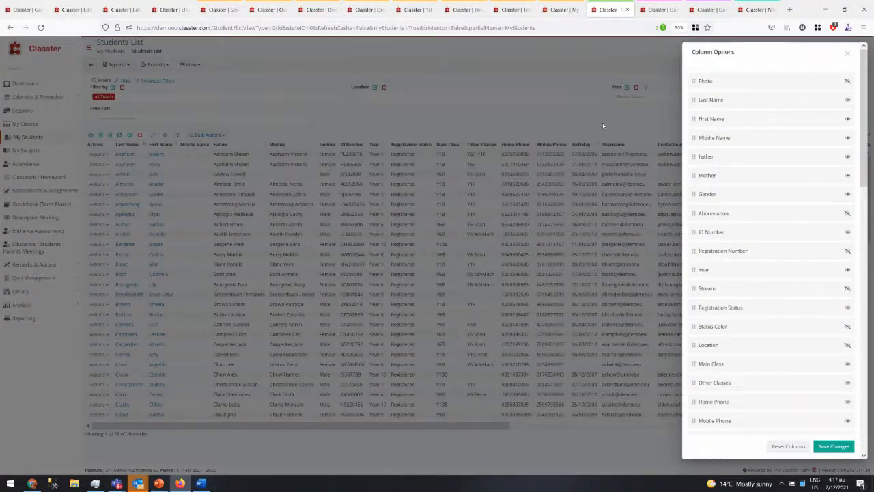
pyautogui.click(603, 126)
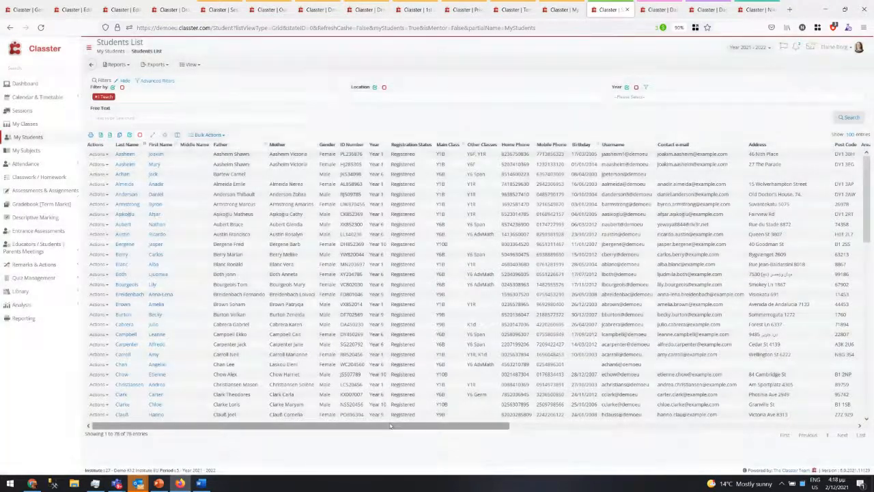
pyautogui.moveTo(393, 425); pyautogui.dragTo(355, 426)
pyautogui.click(770, 432)
pyautogui.click(765, 428)
pyautogui.scroll(5, 268, 311)
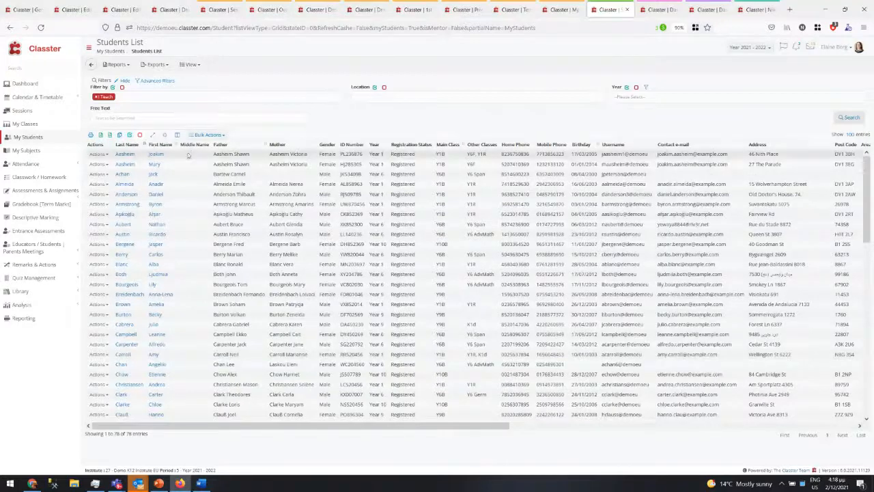
pyautogui.click(189, 155)
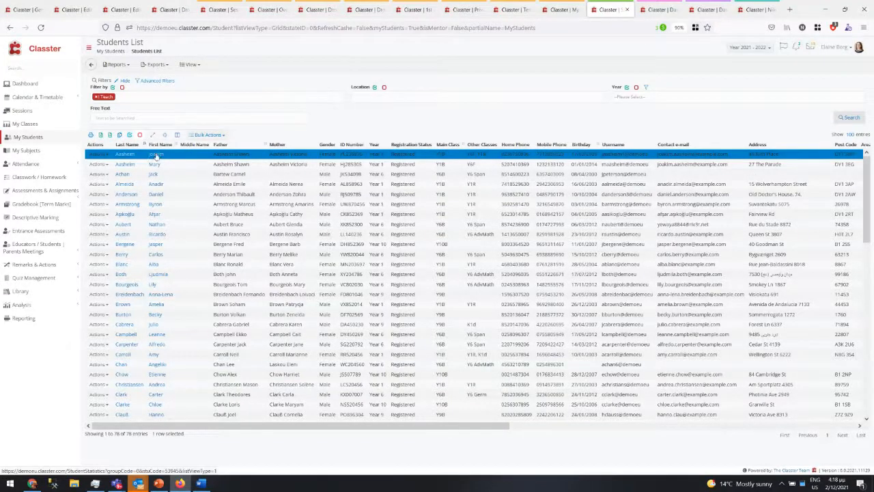
# - Filter the students by 'gra', then move to the financial General Settings page and expand Main Settings
pyautogui.click(210, 116)
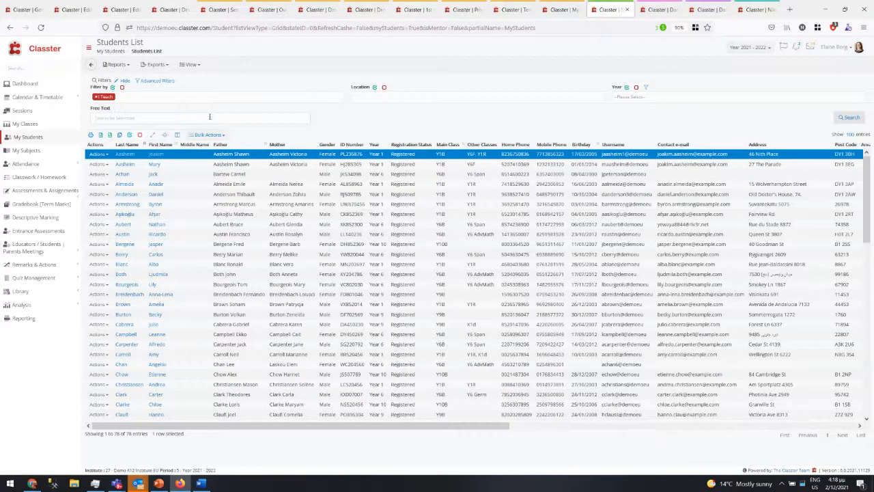
pyautogui.write('gra')
pyautogui.click(189, 64)
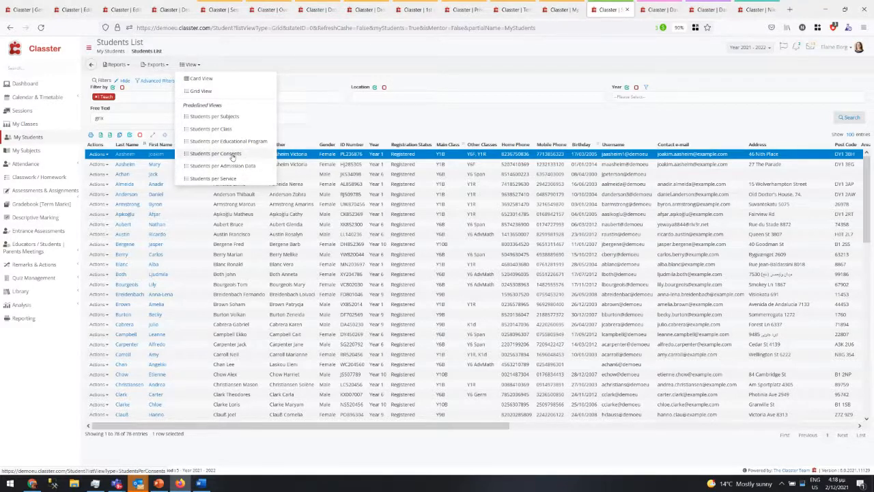
pyautogui.click(24, 10)
pyautogui.click(62, 282)
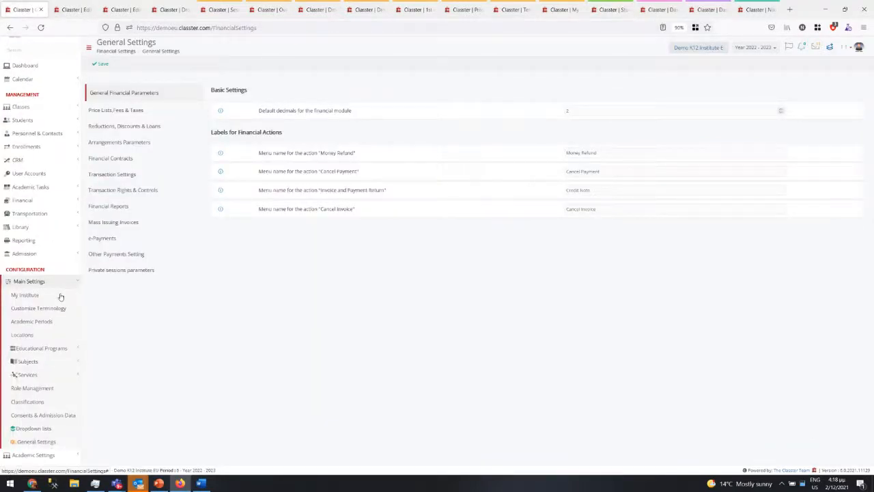
# - Open the Conditions consent under Consents & Admission Data, toggling educator visibility on and back off
pyautogui.click(52, 414)
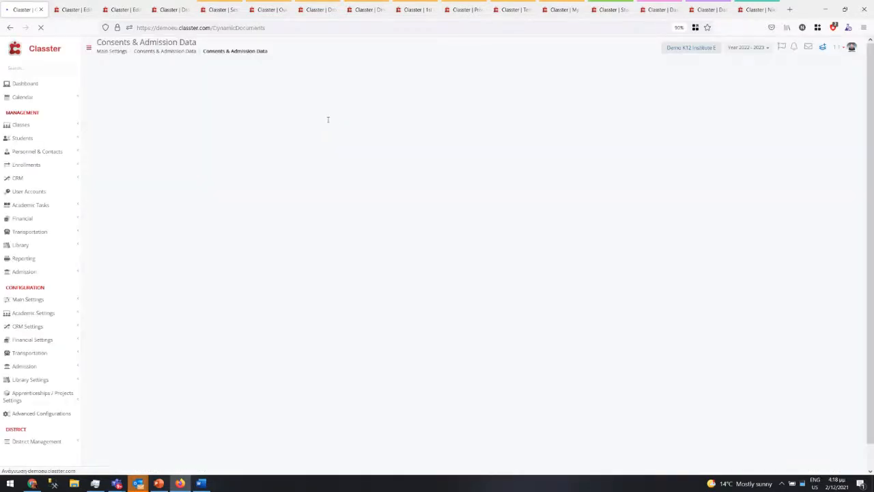
pyautogui.click(248, 66)
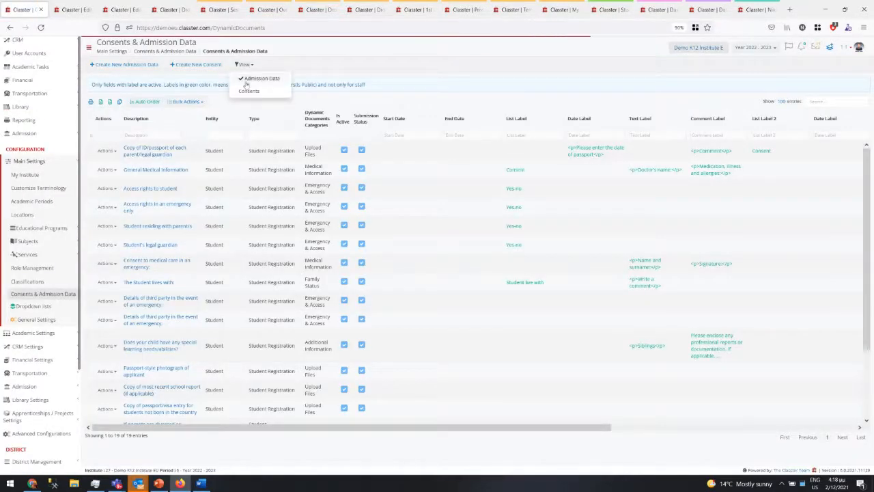
pyautogui.click(246, 90)
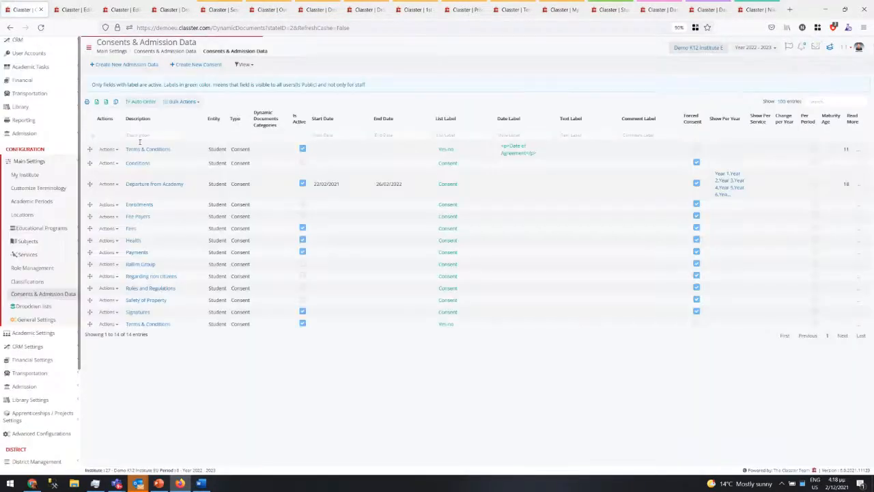
pyautogui.click(135, 162)
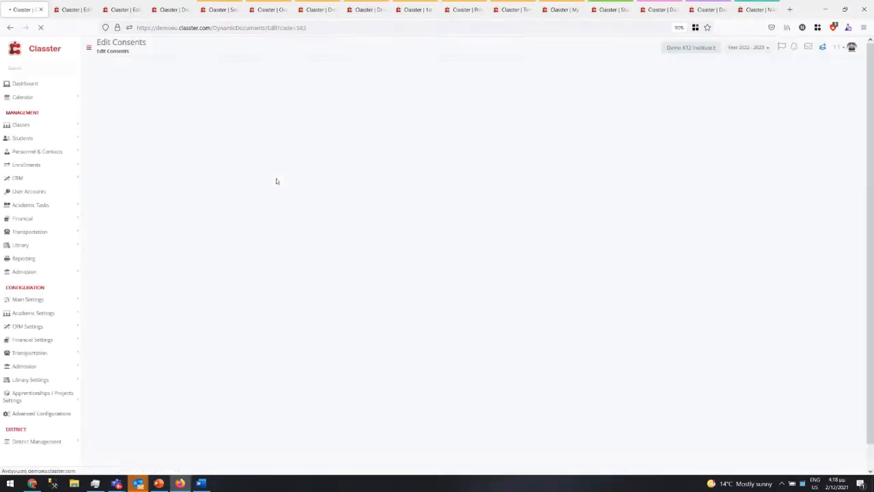
pyautogui.click(747, 176)
pyautogui.click(746, 177)
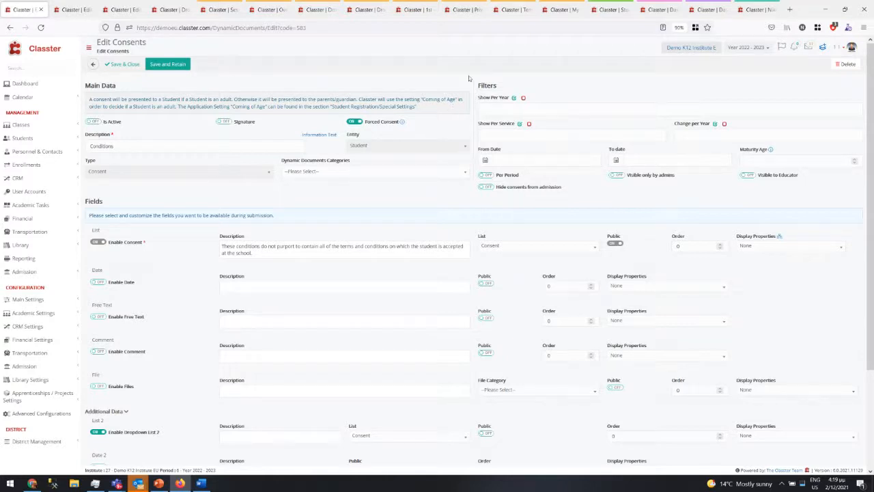
# - Close the eight leftover demo tabs and maximize Firefox on the Students List
pyautogui.doubleClick(805, 12)
pyautogui.click(472, 148)
pyautogui.click(471, 148)
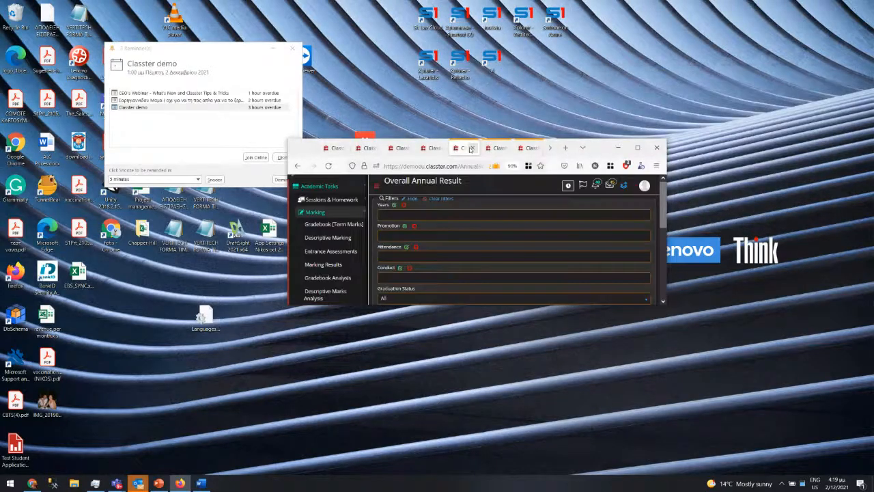
pyautogui.click(471, 149)
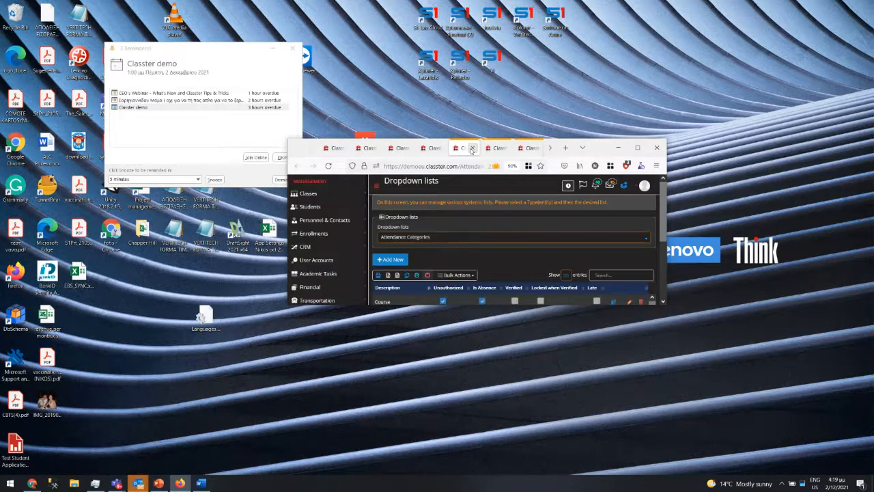
pyautogui.click(472, 149)
pyautogui.click(471, 149)
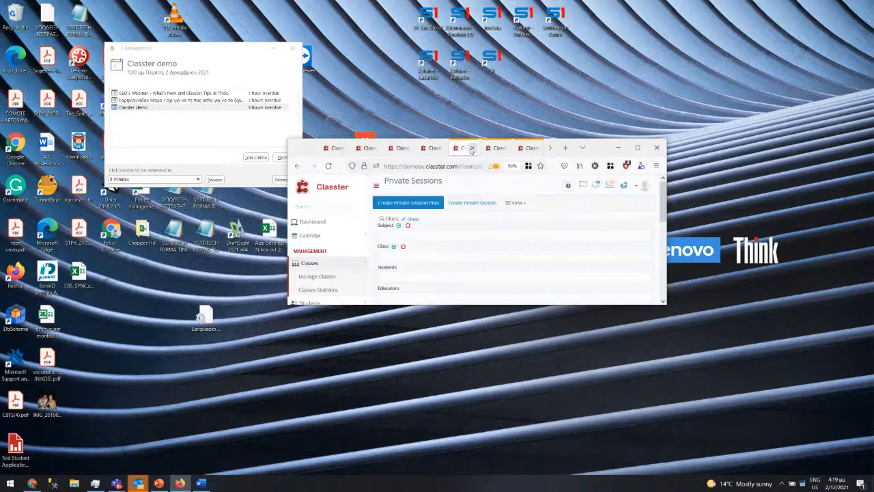
pyautogui.click(471, 149)
pyautogui.click(471, 149)
pyautogui.click(471, 149)
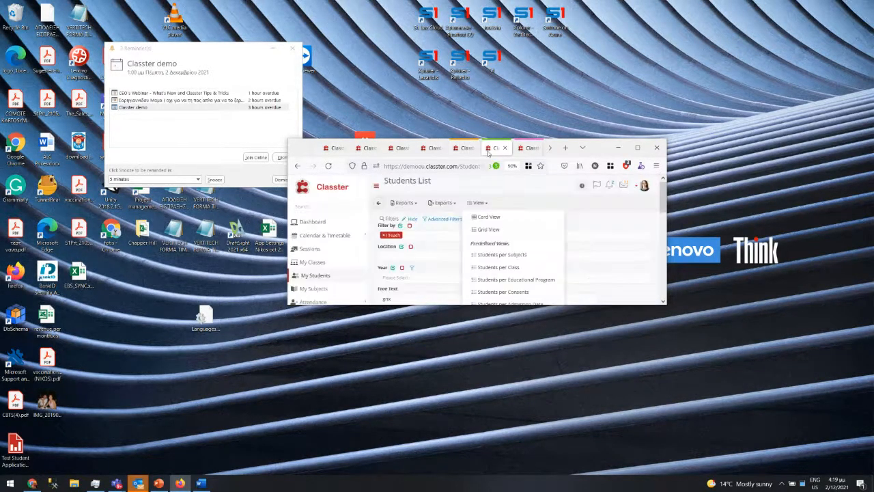
pyautogui.click(637, 148)
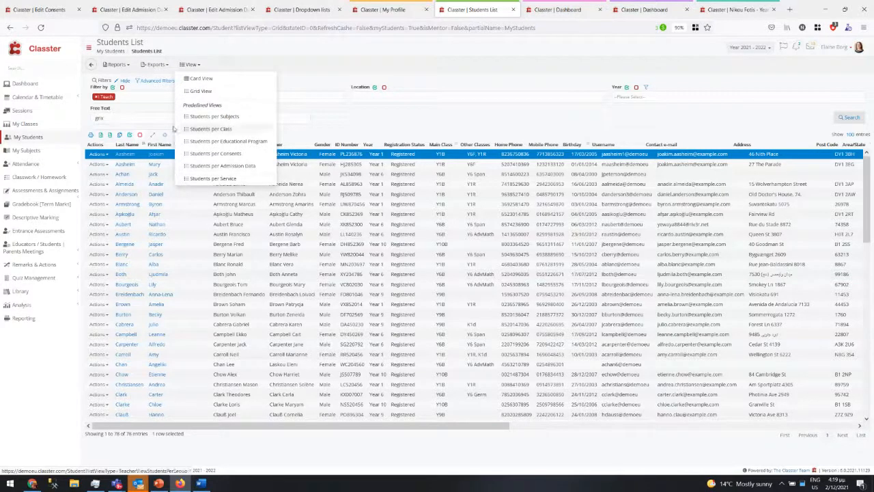
# - Check the advanced filters' services choices, then double-click the first student to view their Statistics overview
pyautogui.click(153, 84)
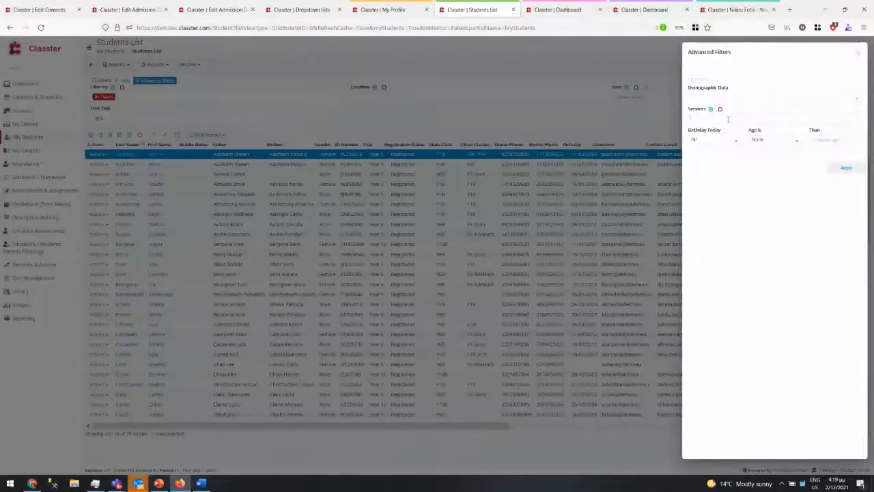
pyautogui.click(729, 119)
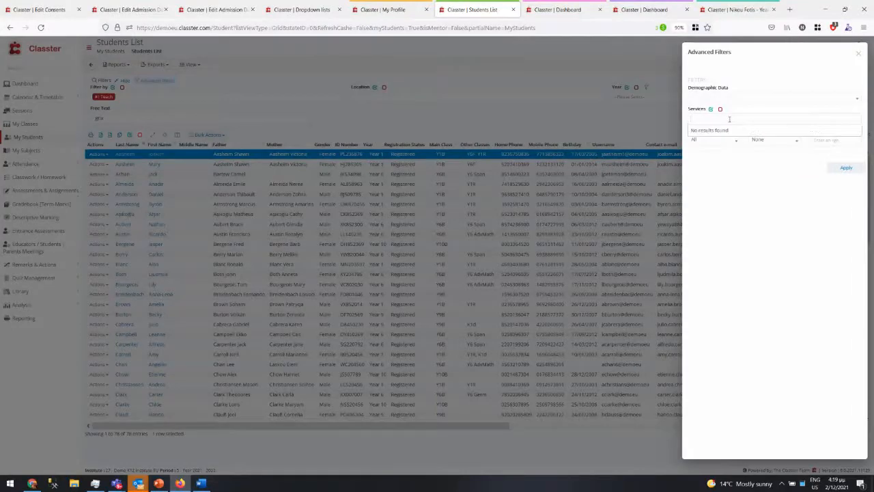
pyautogui.click(620, 118)
pyautogui.click(620, 119)
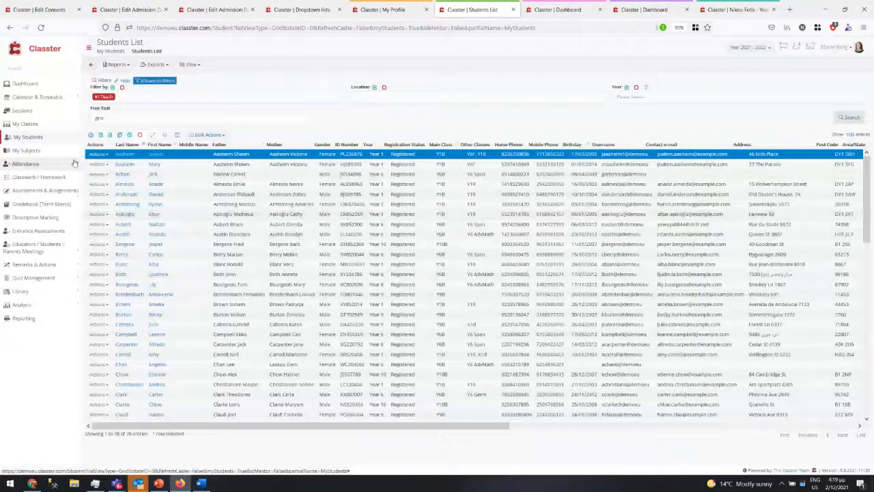
pyautogui.doubleClick(394, 156)
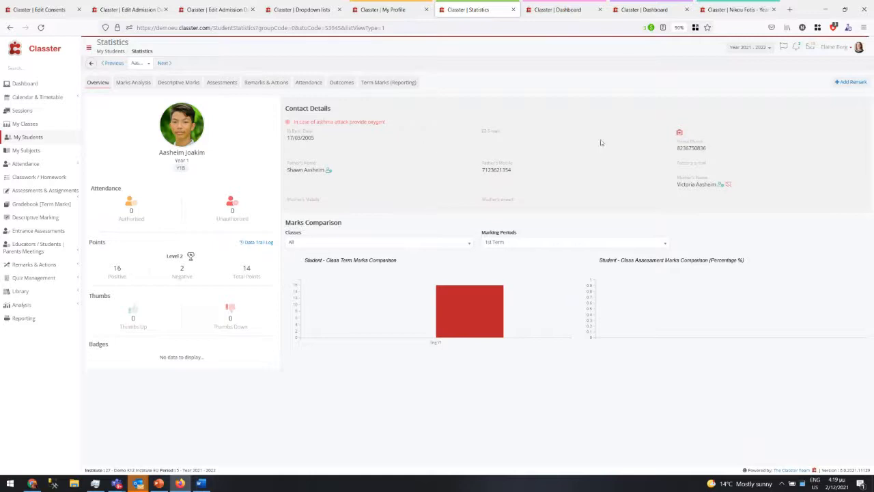
pyautogui.click(40, 192)
# - Open Assessment Scheduling, list all scheduled assessments, and switch it to calendar view in the consents tab
pyautogui.click(24, 211)
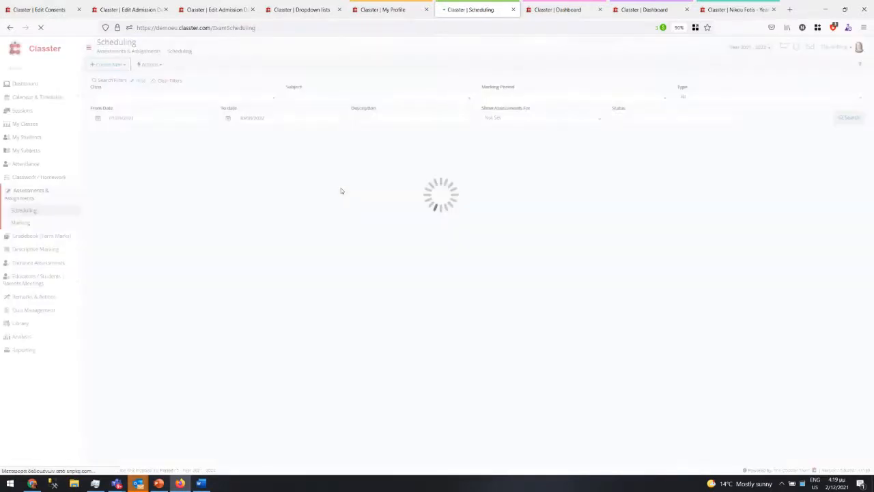
pyautogui.click(849, 118)
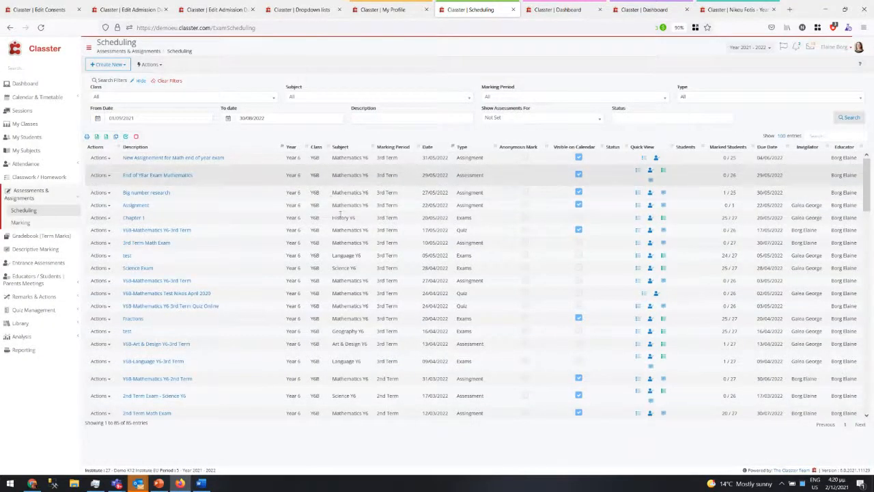
pyautogui.click(38, 9)
pyautogui.click(43, 205)
pyautogui.click(45, 258)
pyautogui.click(44, 269)
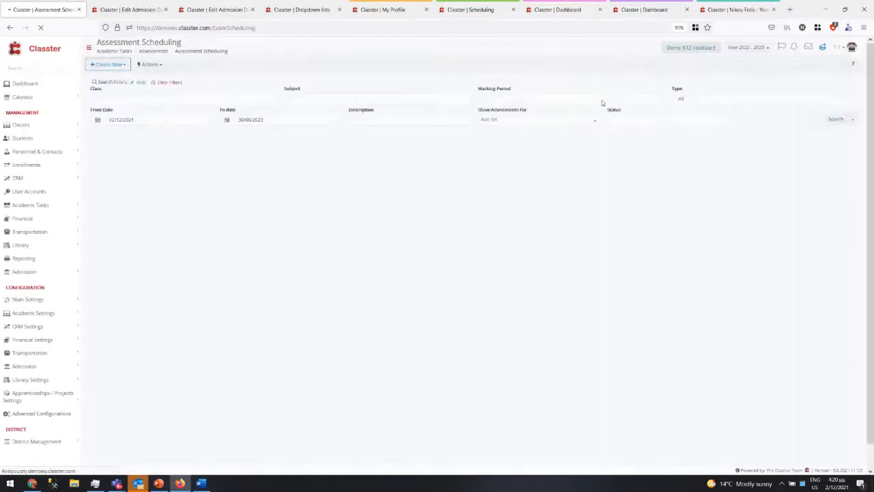
pyautogui.click(860, 117)
pyautogui.click(852, 153)
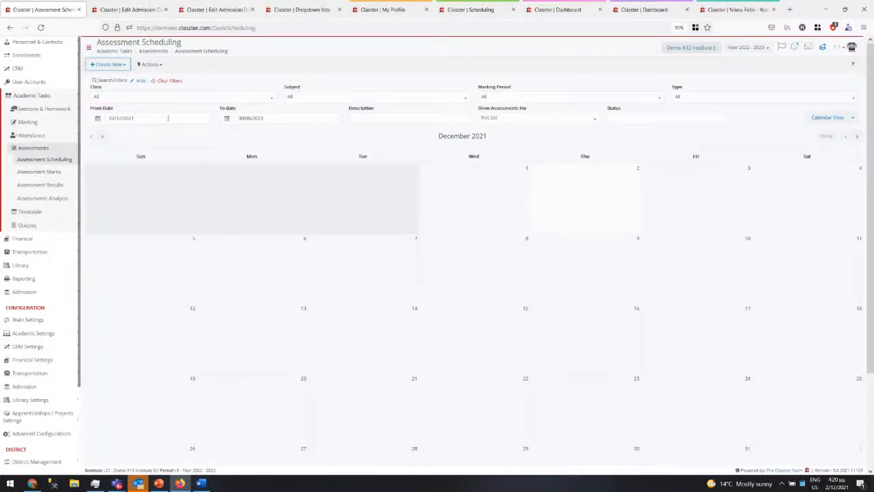
# - Close the Assessment Scheduling and admission data tabs, then open the dark-themed administrator Dashboard from My Profile
pyautogui.click(79, 9)
pyautogui.click(80, 10)
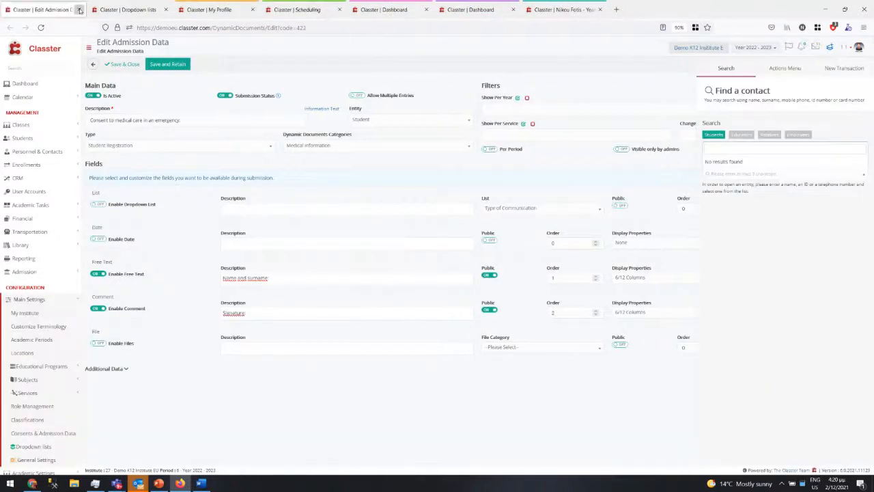
pyautogui.click(79, 10)
pyautogui.click(87, 10)
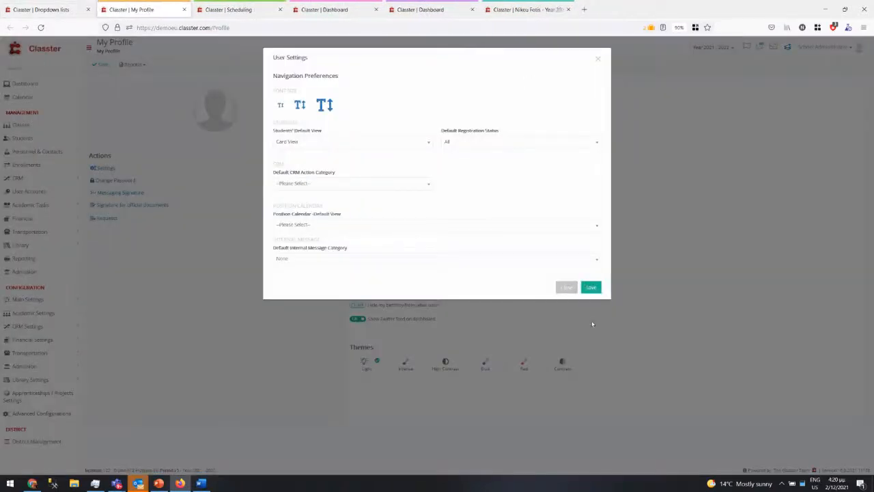
pyautogui.click(566, 288)
pyautogui.click(236, 10)
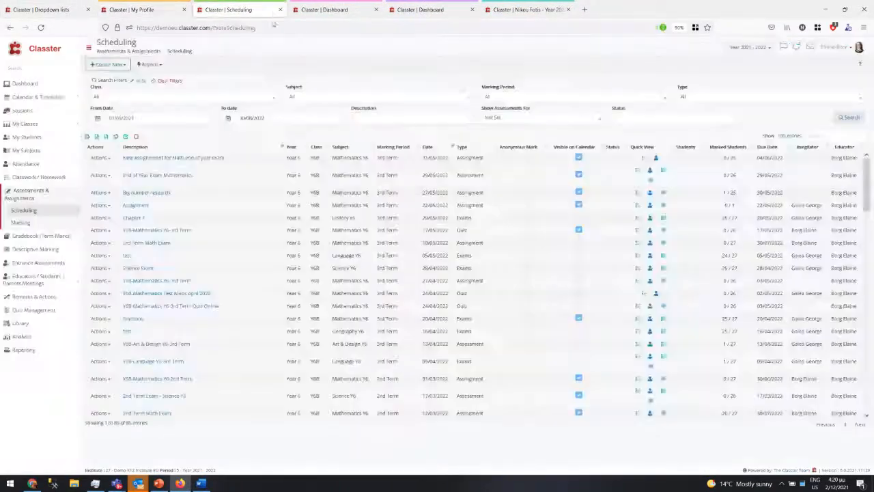
pyautogui.click(293, 12)
pyautogui.click(136, 10)
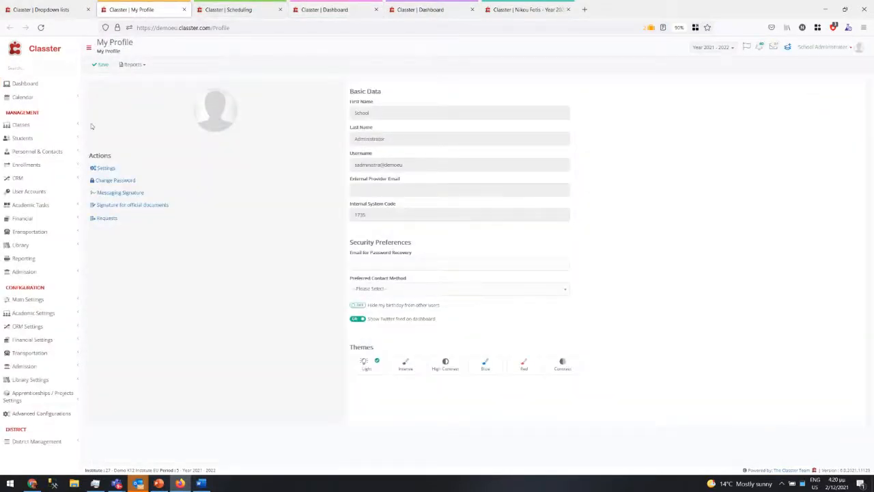
pyautogui.click(26, 83)
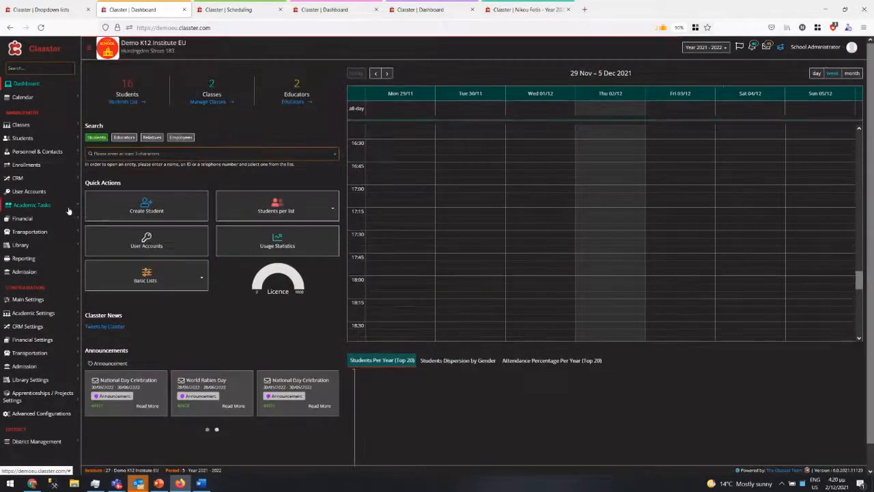
pyautogui.click(68, 206)
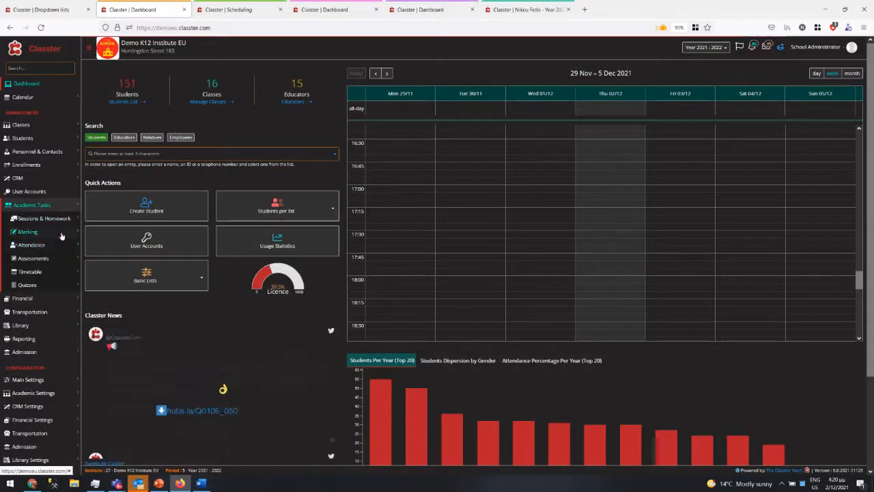
# - Show Assessment Scheduling in Calendar View and open the Tue 7 Y6B-English Y6-1st Term assessment
pyautogui.click(59, 263)
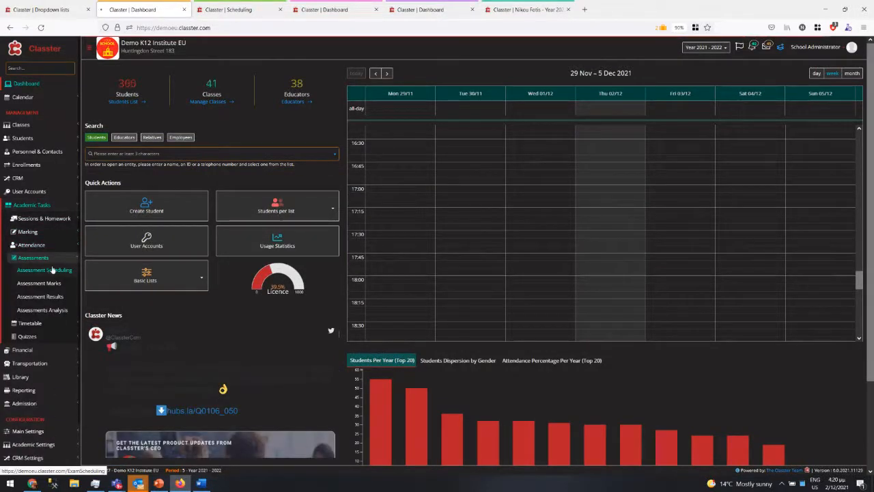
pyautogui.click(50, 270)
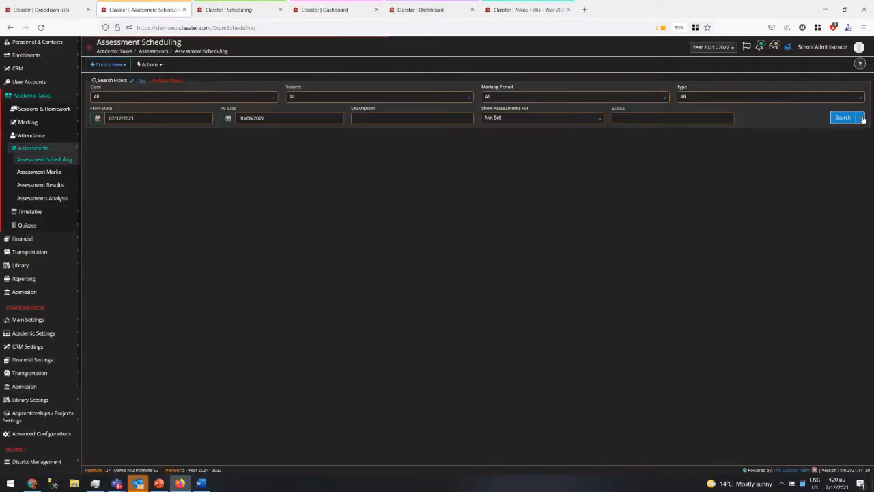
pyautogui.click(859, 117)
pyautogui.click(853, 141)
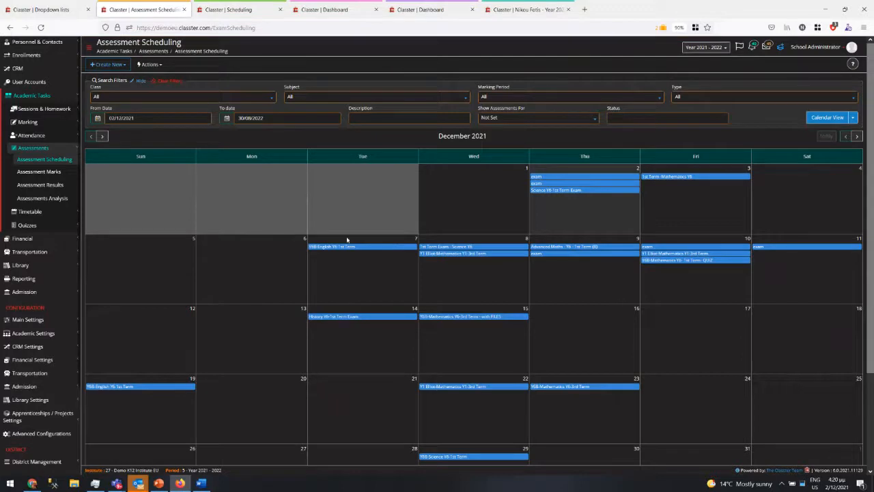
pyautogui.click(350, 246)
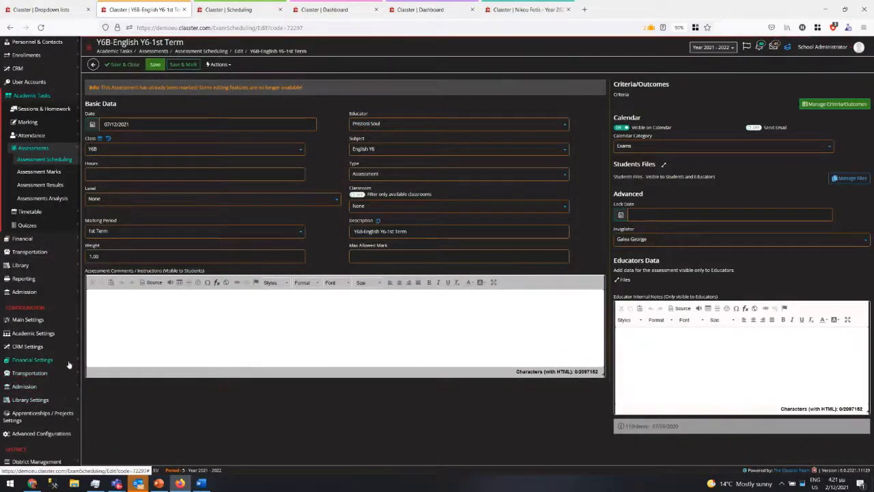
# - Expand Academic Settings > Marking Settings to reach Assessment Types
pyautogui.click(71, 334)
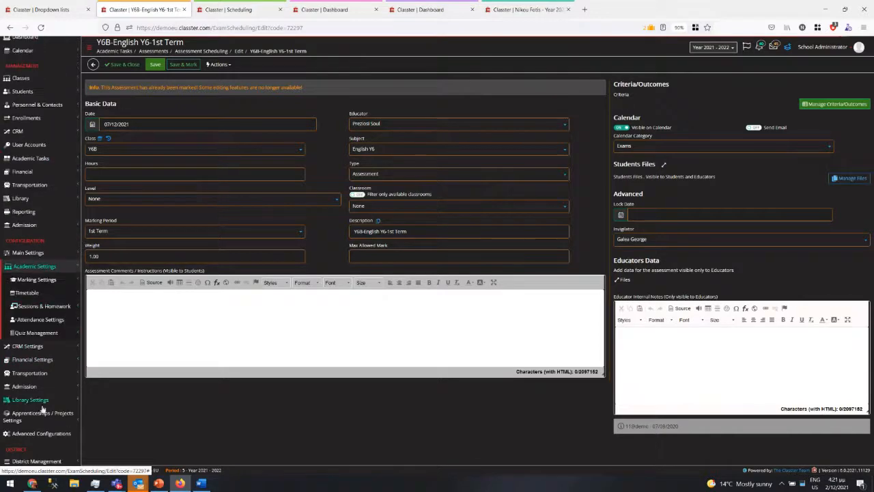
pyautogui.click(41, 280)
pyautogui.click(38, 333)
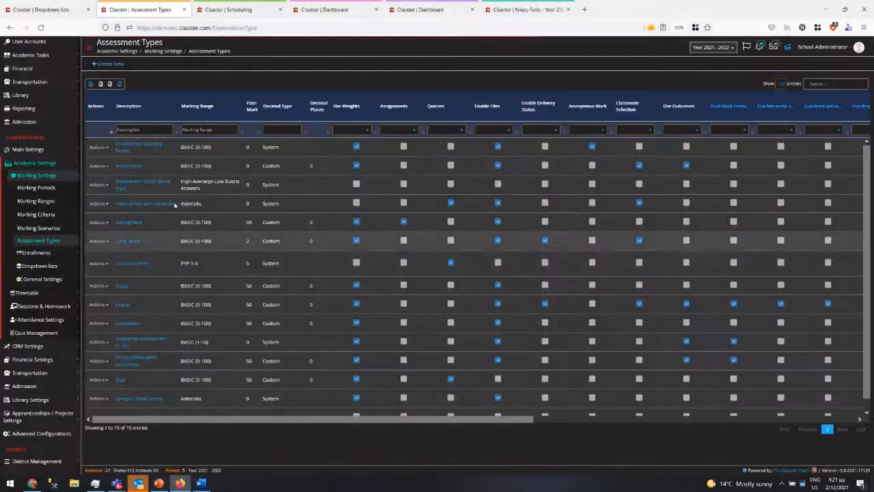
# - Review Anonymous Marking Exams' Employees notification (custom email, no template) and close without saving
pyautogui.click(130, 144)
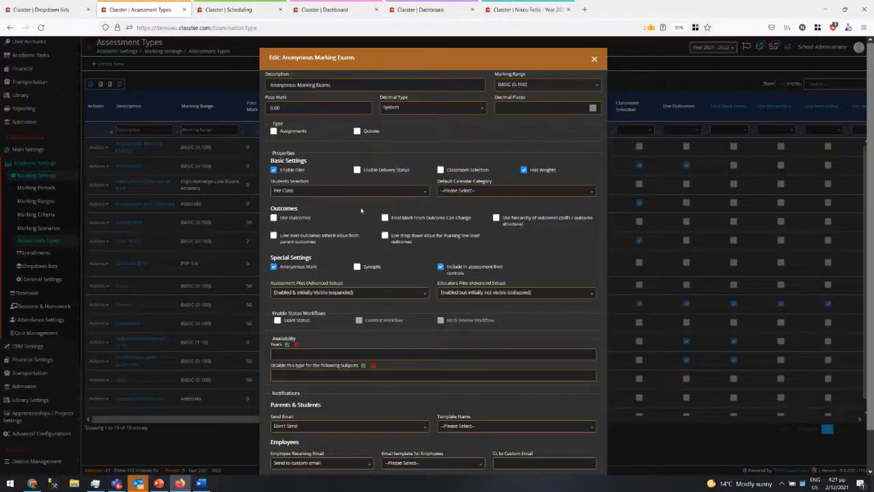
pyautogui.scroll(-1, 337, 407)
pyautogui.moveTo(271, 402); pyautogui.dragTo(299, 402)
pyautogui.click(297, 421)
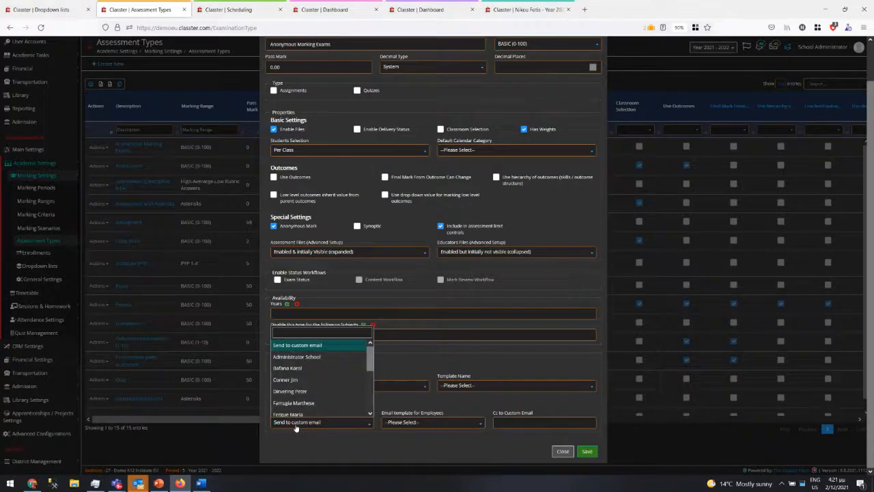
pyautogui.click(297, 423)
pyautogui.click(389, 424)
pyautogui.click(402, 423)
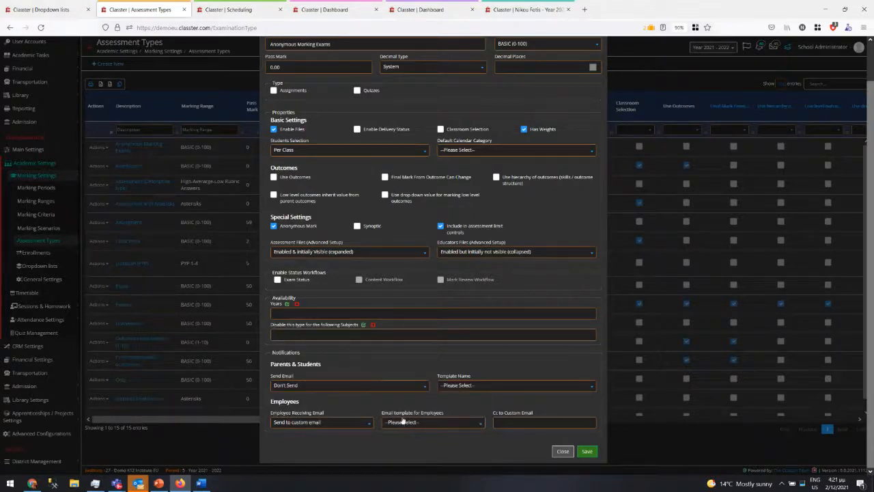
pyautogui.click(403, 423)
pyautogui.click(414, 424)
pyautogui.click(561, 451)
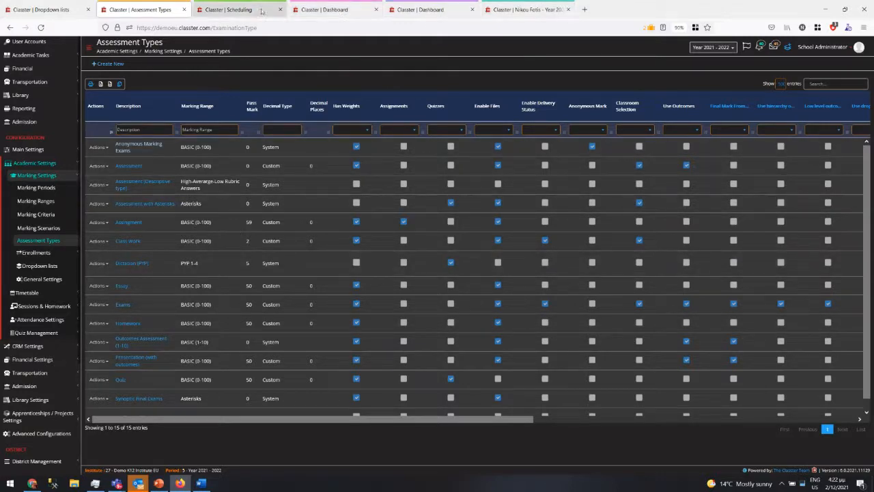
# - On the teacher's Scheduling tab, start a Message with Template for the first assessment, then cancel it
pyautogui.click(343, 11)
pyautogui.click(236, 11)
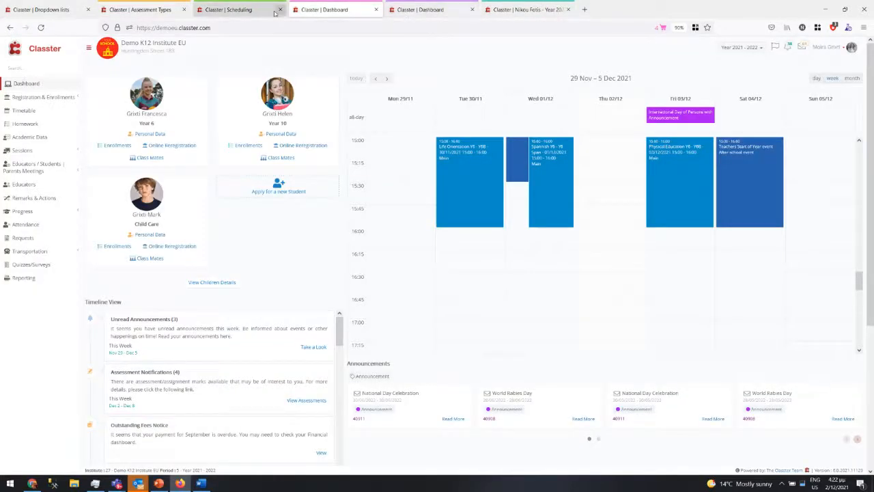
pyautogui.click(239, 158)
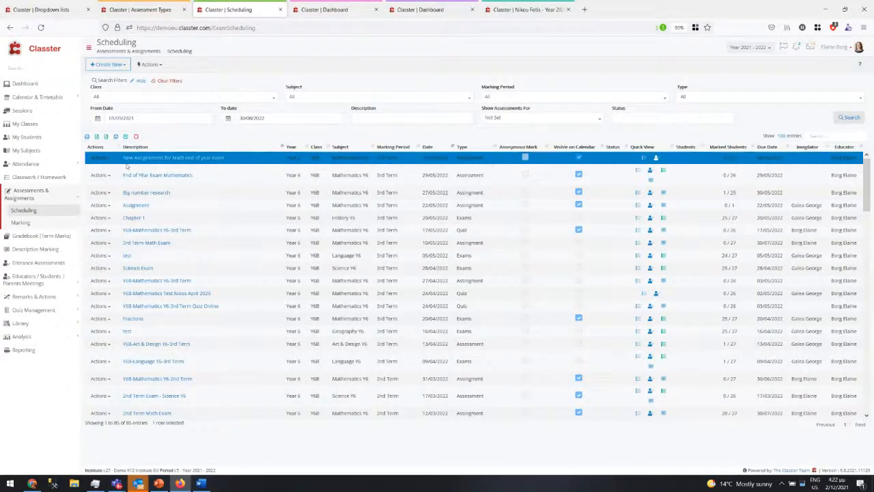
pyautogui.click(106, 158)
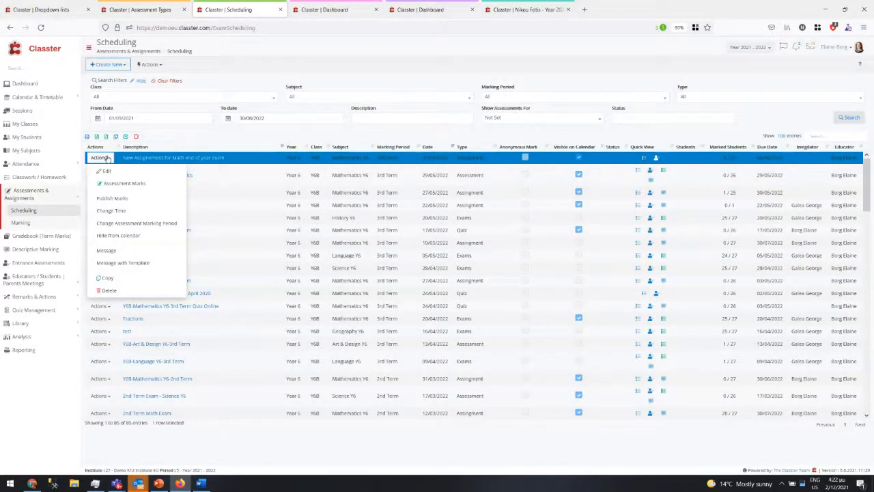
pyautogui.click(116, 263)
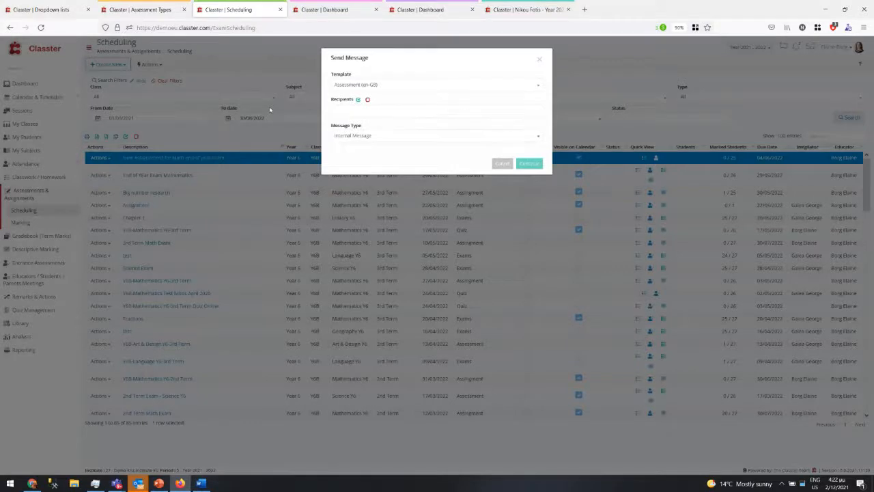
pyautogui.click(502, 164)
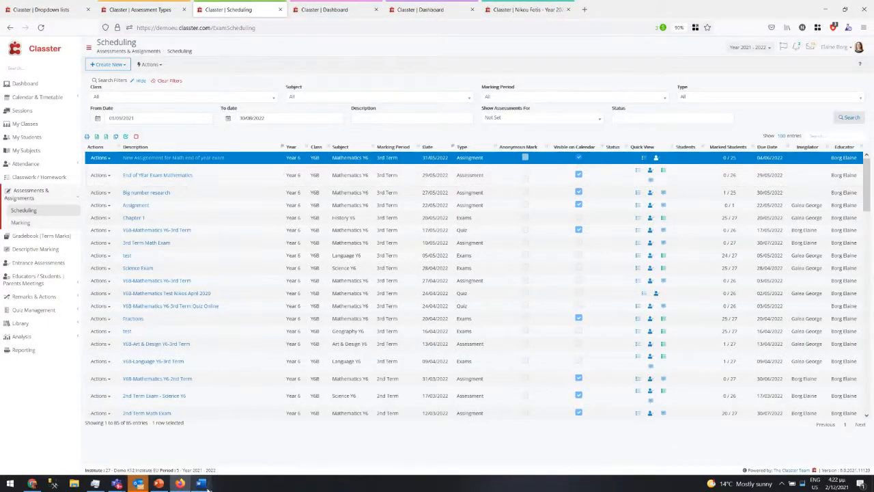
# - Bold the 'Other Minor > New Classter Themes' bullet and highlight the integrations item on the What's new slide
pyautogui.click(159, 483)
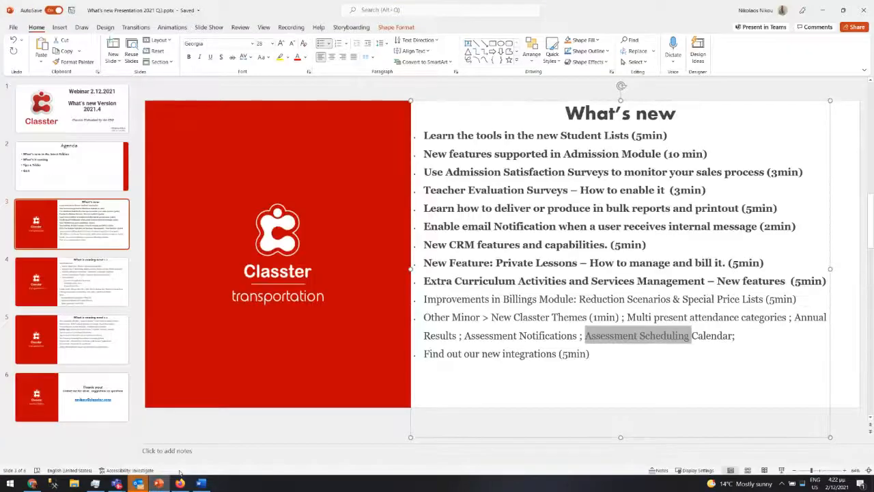
pyautogui.click(438, 335)
pyautogui.moveTo(423, 333); pyautogui.dragTo(686, 318)
pyautogui.moveTo(763, 334); pyautogui.dragTo(419, 308)
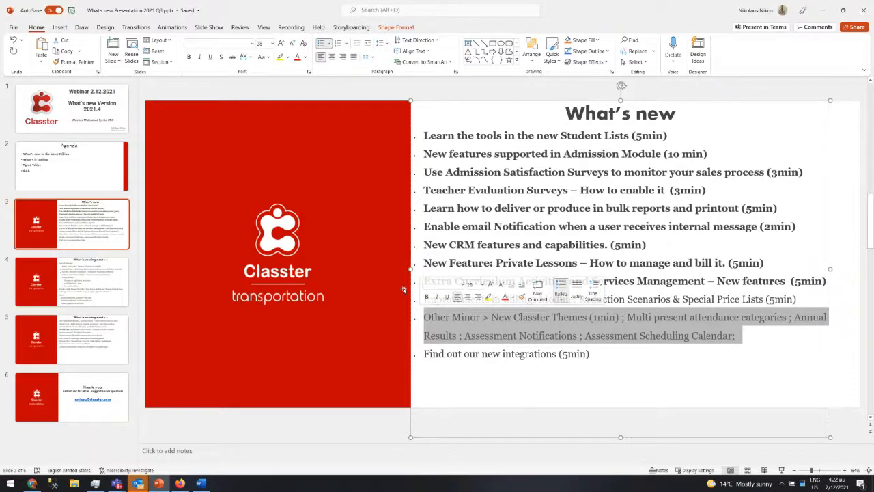
pyautogui.hotkey('ctrl', 'b')
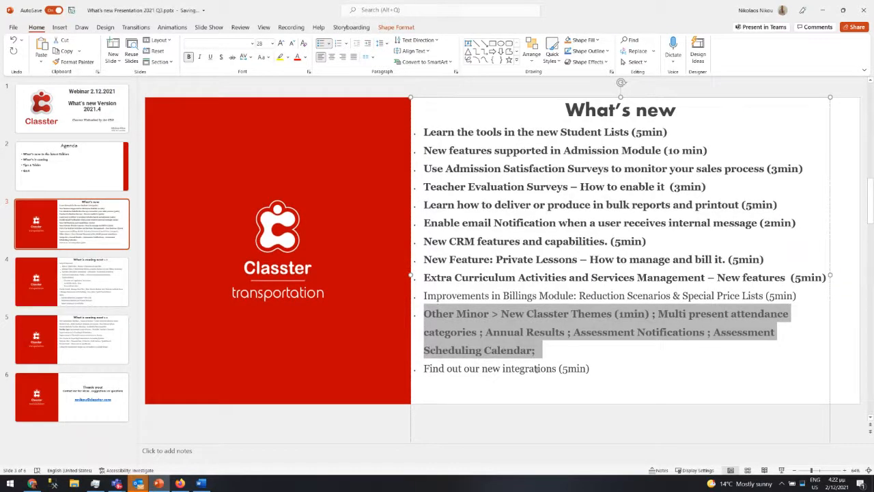
pyautogui.moveTo(586, 369); pyautogui.dragTo(505, 369)
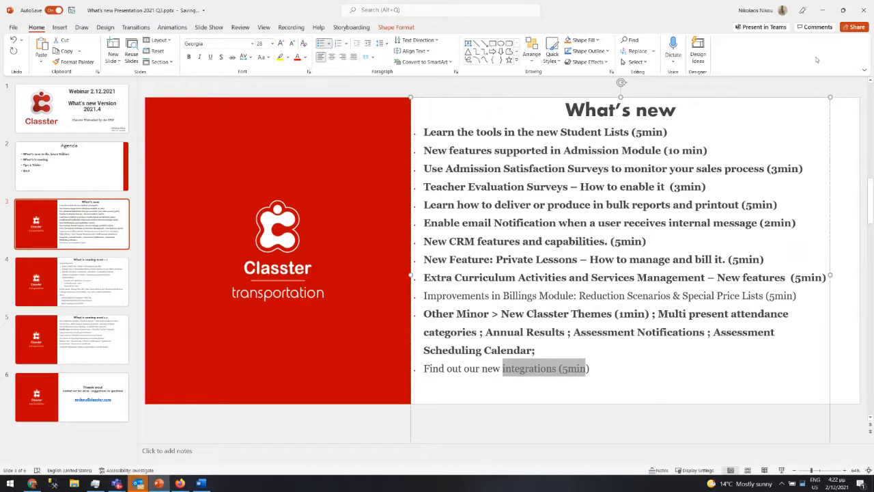
# - Minimize PowerPoint and open Advanced Configurations > Third-Party Integrations, scrolling through the service cards
pyautogui.click(824, 10)
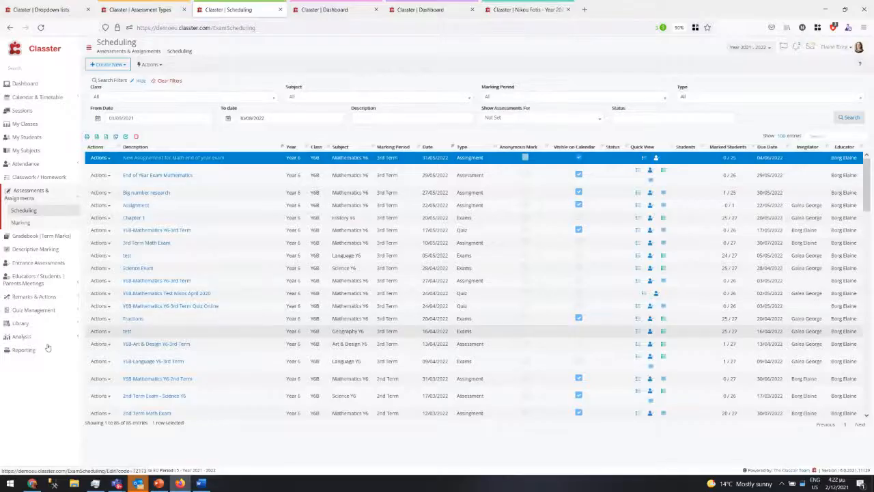
pyautogui.click(41, 9)
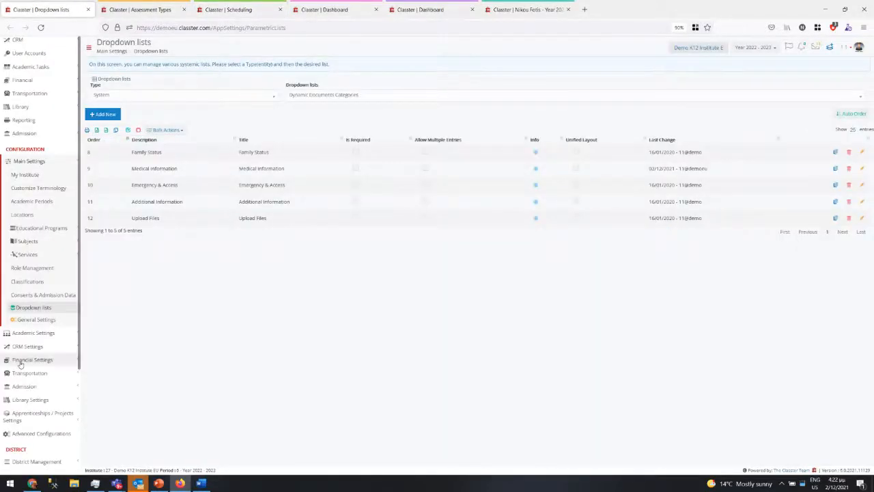
pyautogui.click(60, 434)
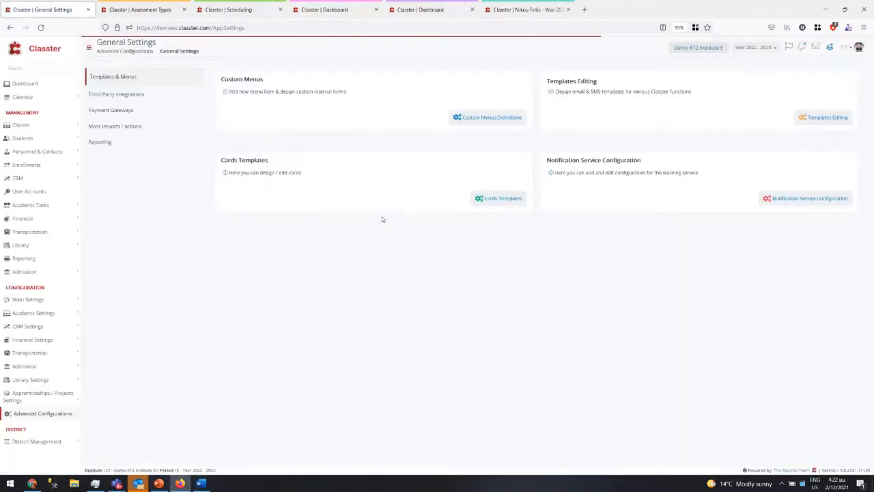
pyautogui.click(92, 94)
pyautogui.scroll(-1, 668, 388)
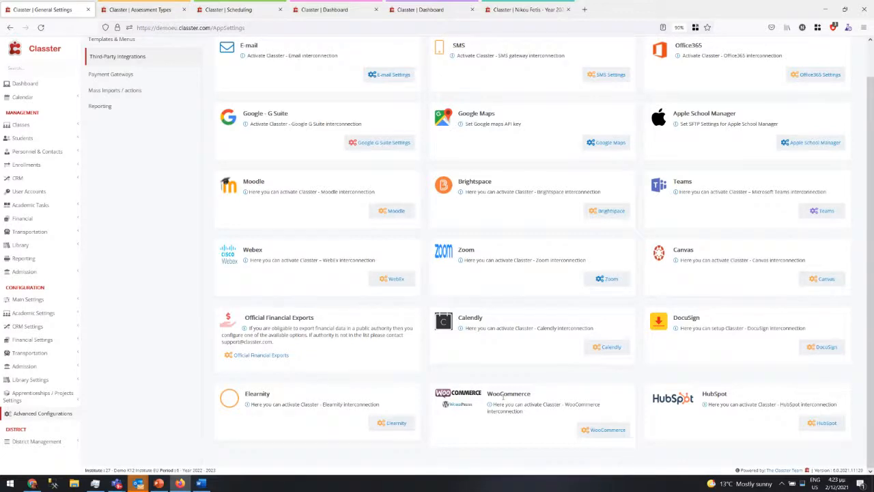
pyautogui.scroll(1, 470, 415)
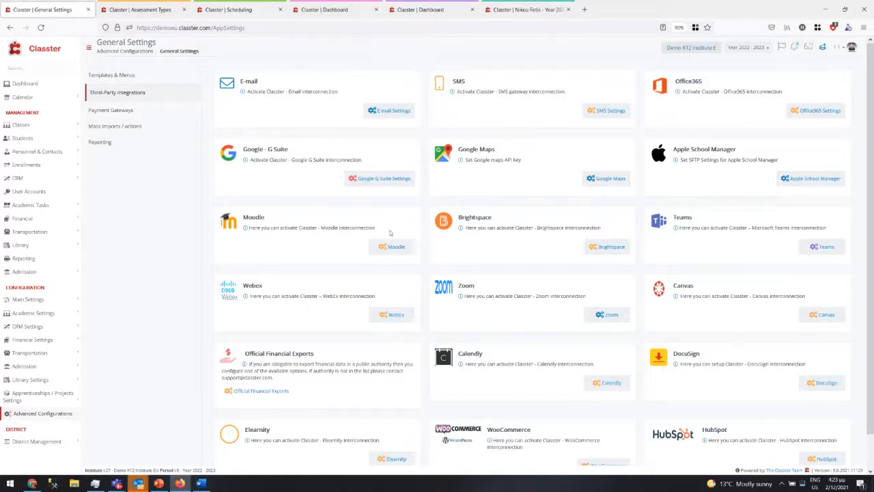
# - Open the Financial Overview page from the Financial menu
pyautogui.click(58, 342)
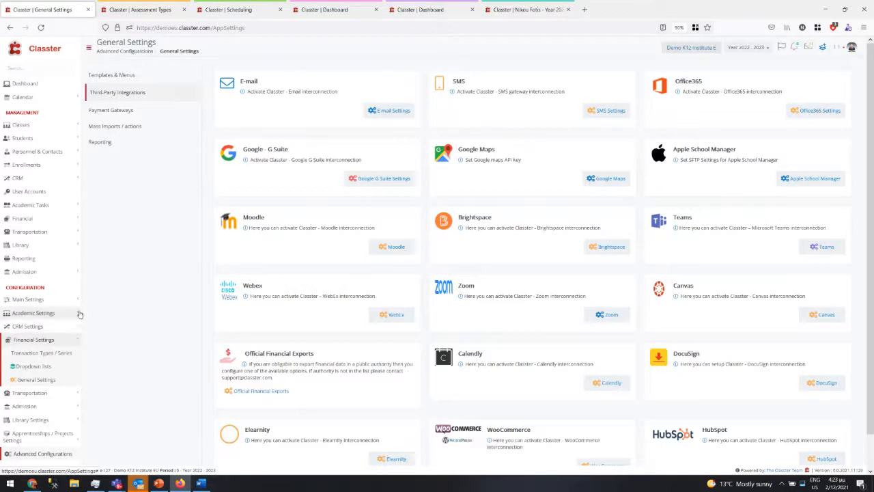
pyautogui.click(51, 220)
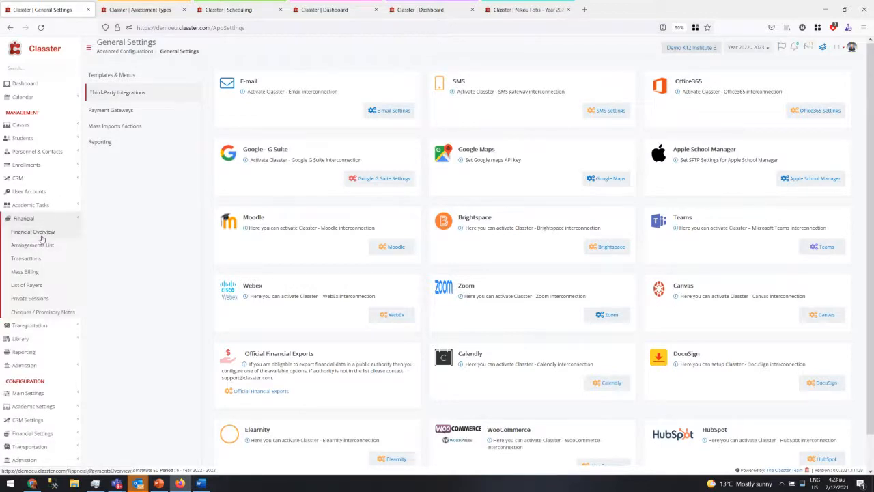
pyautogui.click(43, 232)
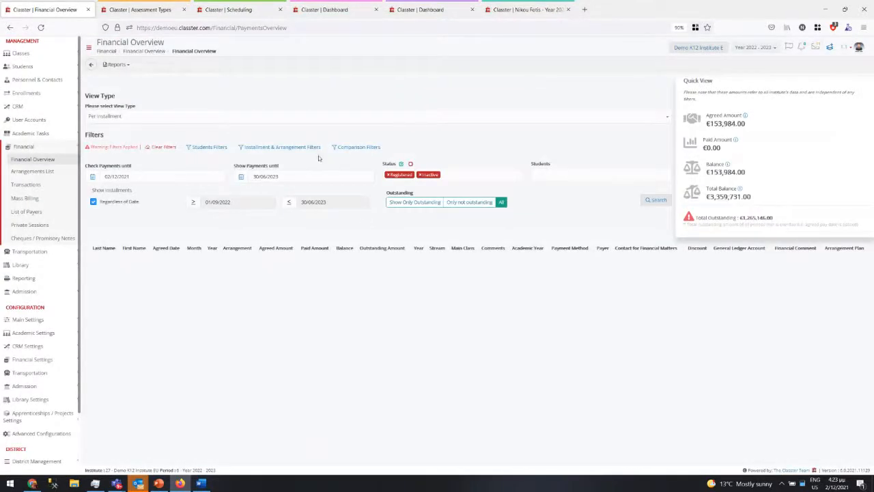
# - Review the students, installment/arrangement and comparison filters and the payment bulk actions, then open Arrangements List
pyautogui.click(208, 147)
pyautogui.click(271, 151)
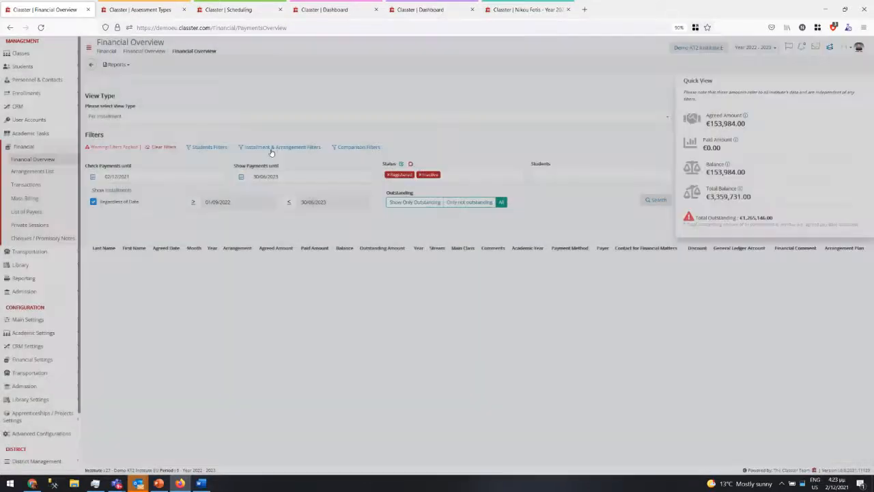
pyautogui.click(273, 147)
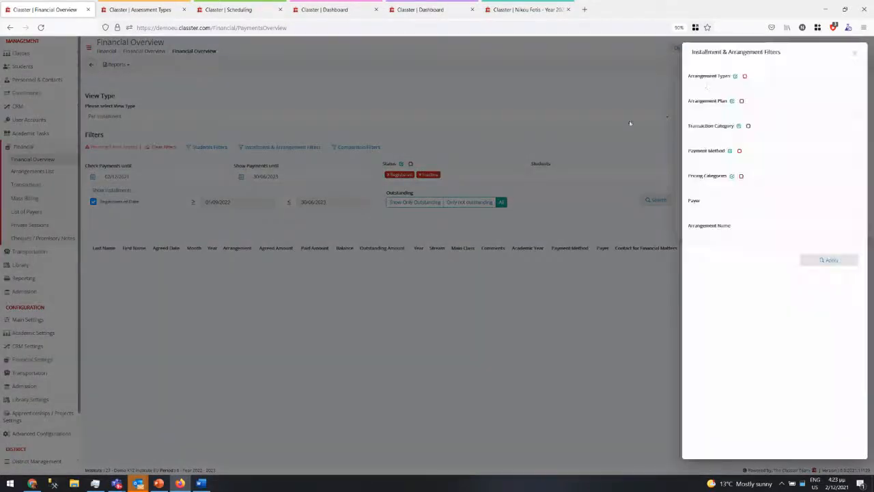
pyautogui.click(355, 146)
pyautogui.click(356, 146)
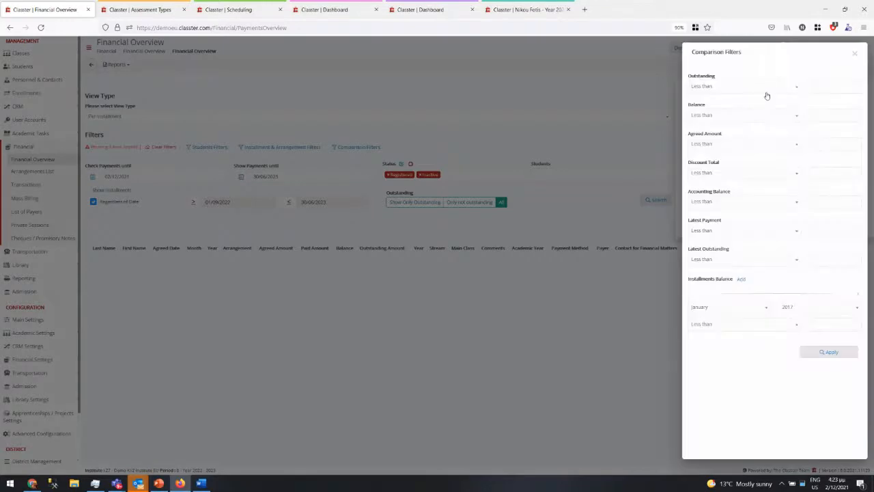
pyautogui.click(581, 141)
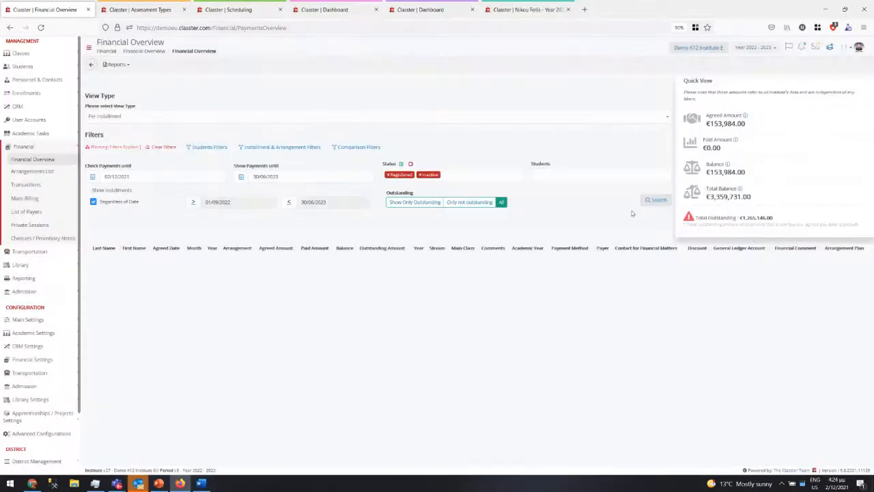
pyautogui.click(191, 250)
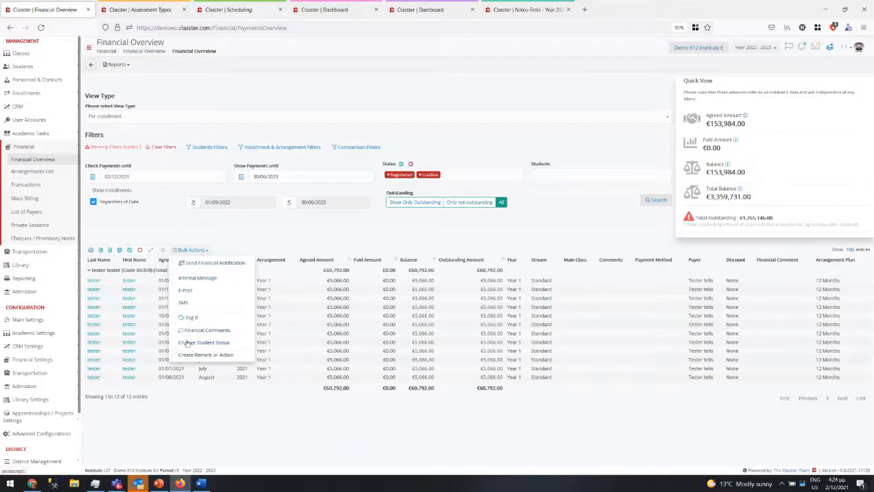
pyautogui.click(297, 232)
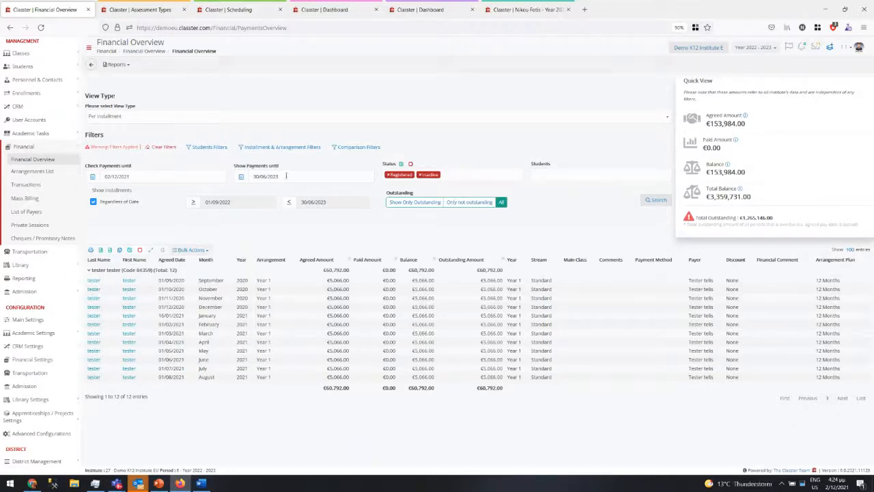
pyautogui.click(32, 171)
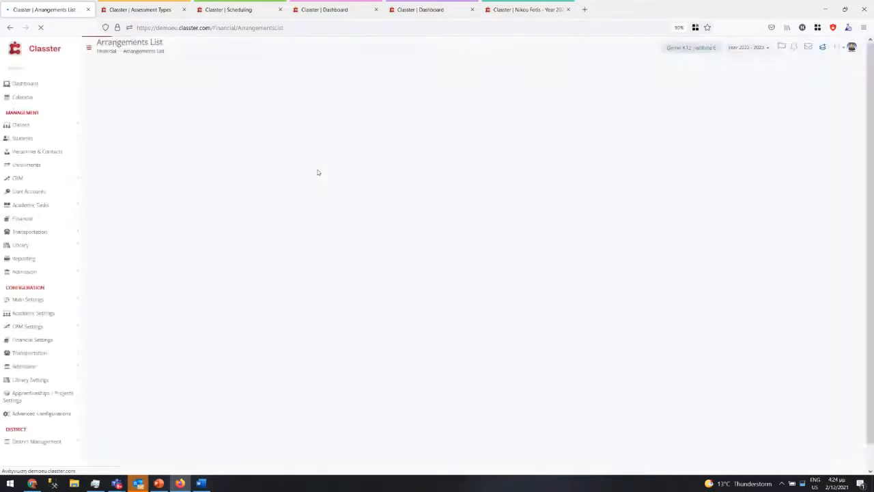
# - Search the Arrangements List, then browse the Cheques, Transactions and Online Payments pages
pyautogui.click(851, 118)
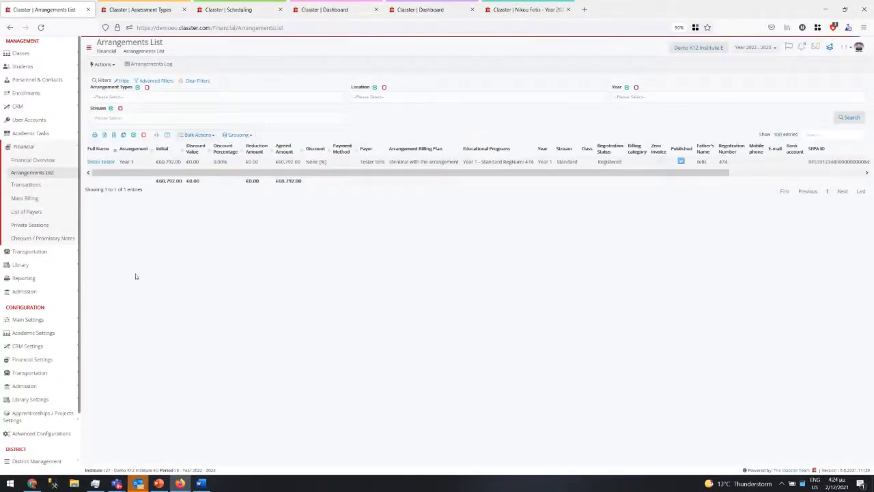
pyautogui.click(48, 238)
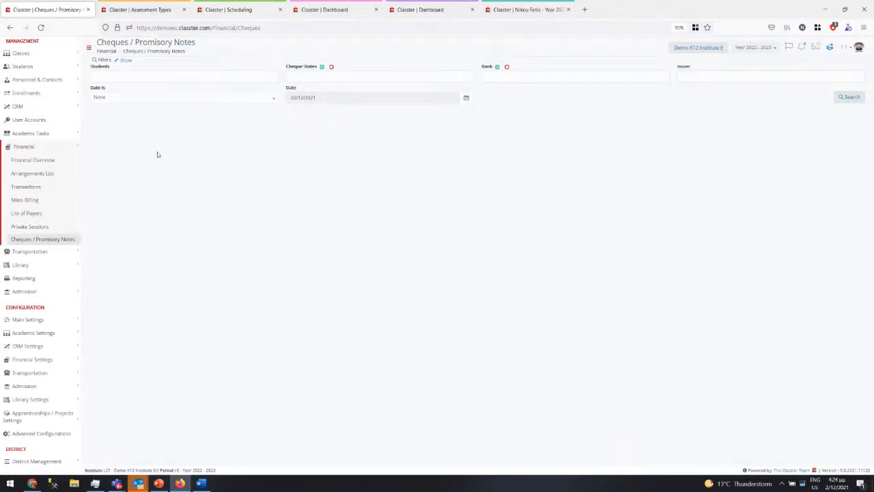
pyautogui.click(30, 187)
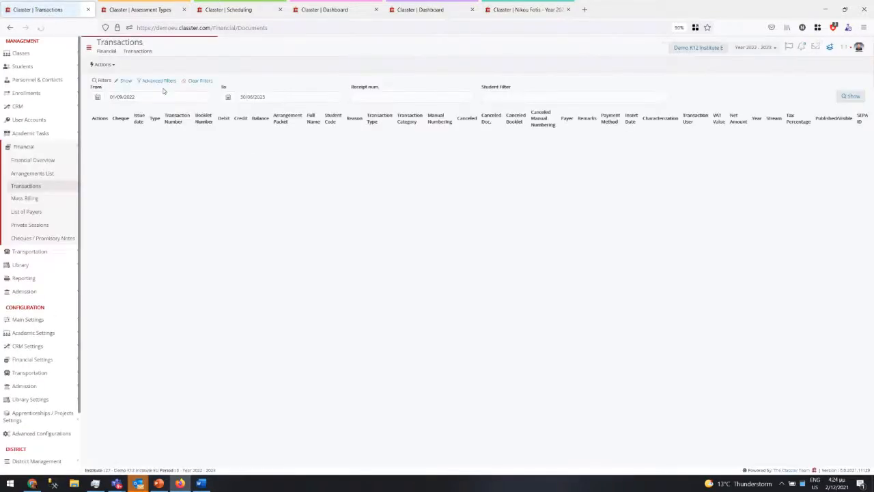
pyautogui.click(102, 64)
pyautogui.click(116, 80)
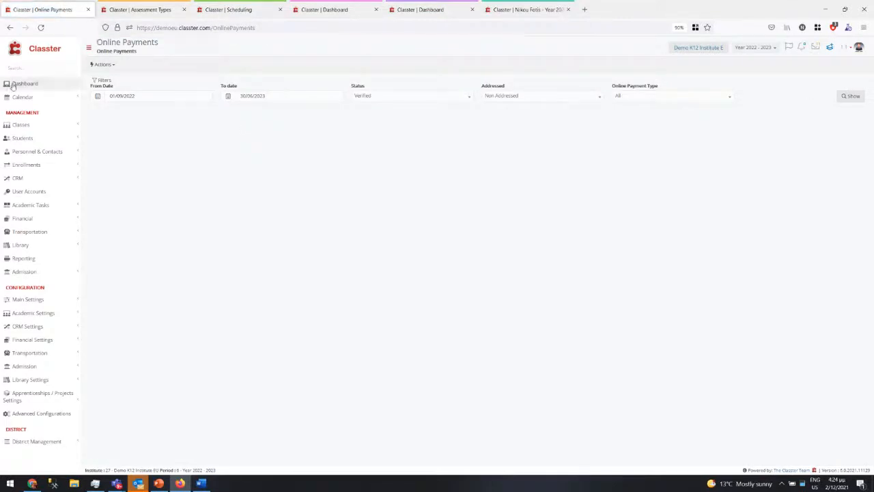
# - Preview the Online Payments Import dialog and close it
pyautogui.click(102, 64)
pyautogui.click(102, 76)
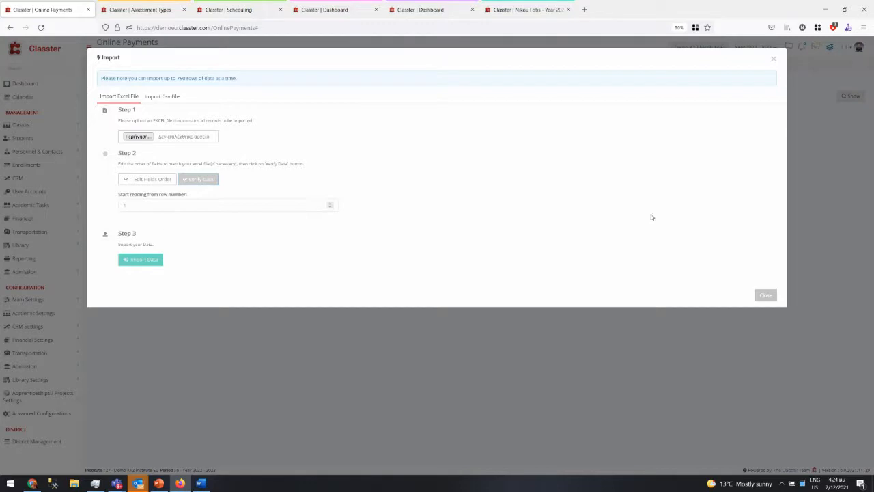
pyautogui.click(765, 295)
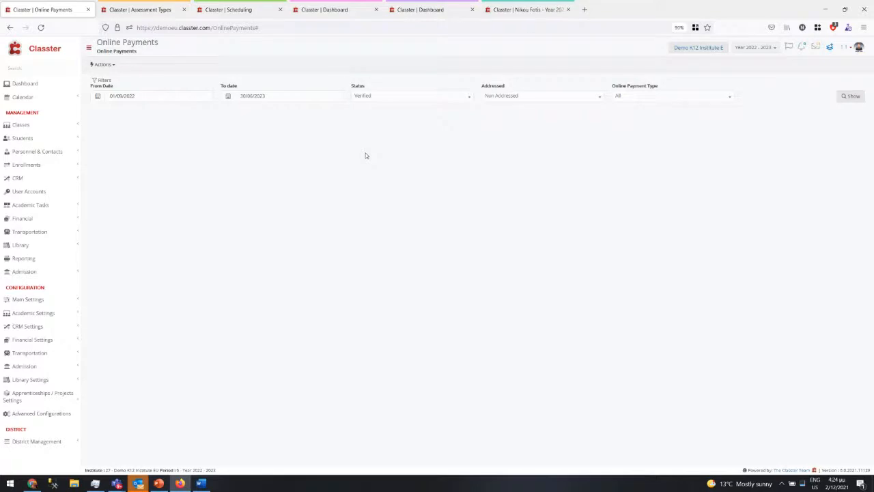
# - Display the e-Payments section of Financial Settings > General Settings
pyautogui.click(45, 340)
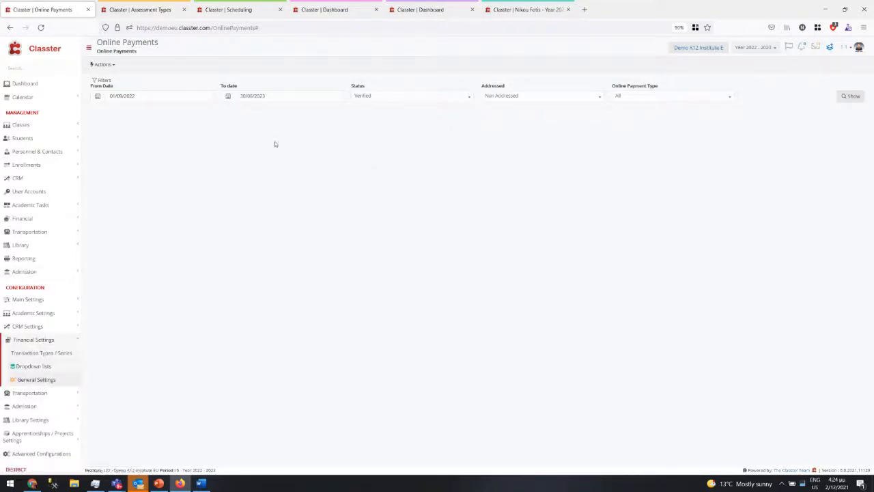
pyautogui.click(35, 380)
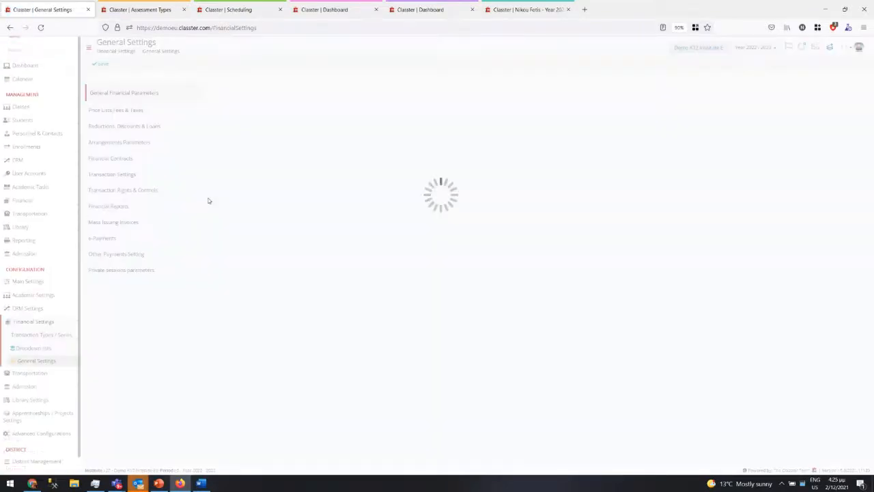
pyautogui.click(103, 237)
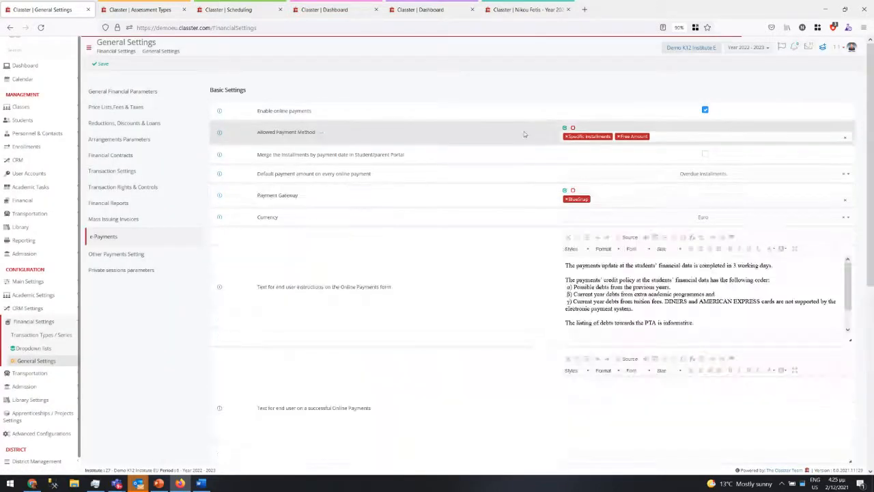
pyautogui.moveTo(258, 132); pyautogui.dragTo(306, 134)
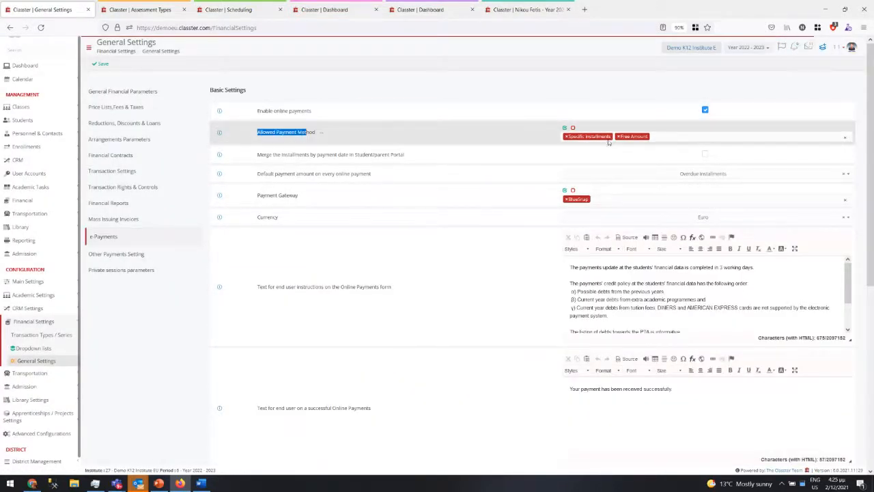
pyautogui.moveTo(257, 154); pyautogui.dragTo(317, 153)
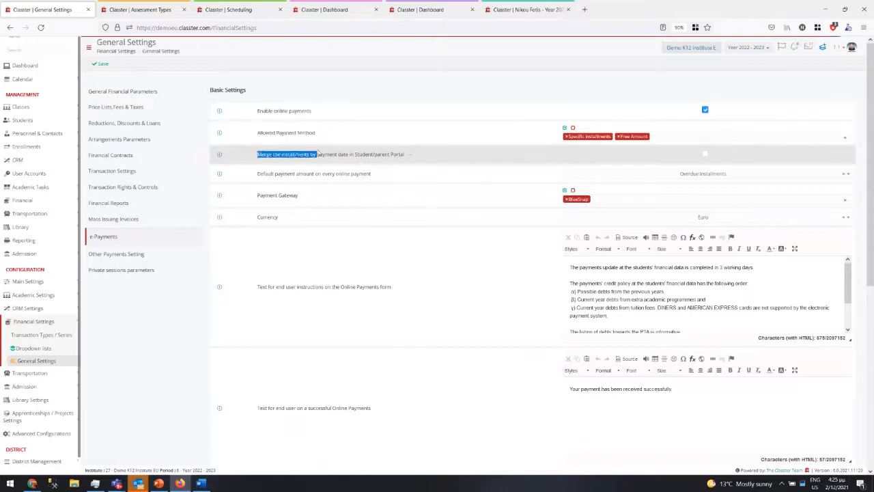
pyautogui.moveTo(267, 173); pyautogui.dragTo(352, 173)
pyautogui.click(635, 174)
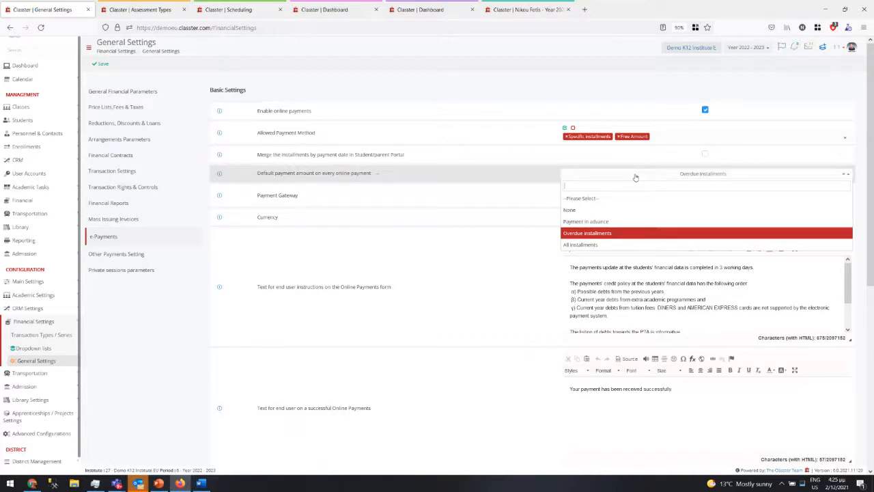
pyautogui.click(166, 330)
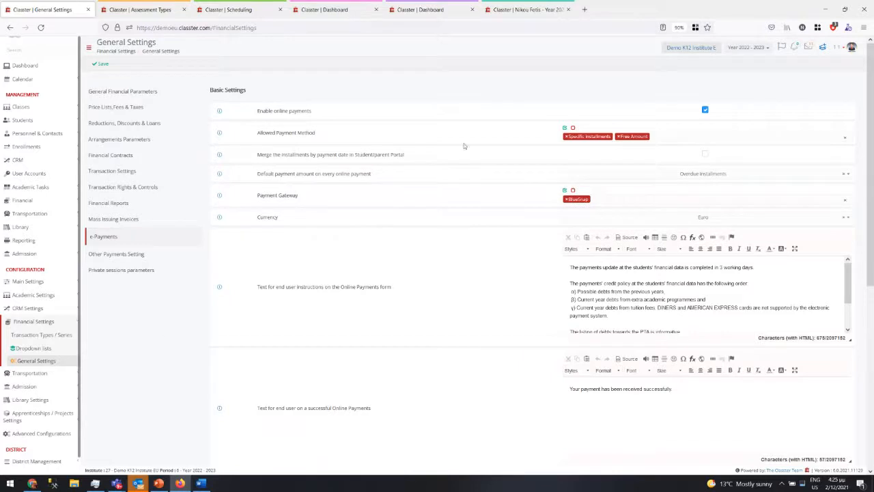
pyautogui.scroll(-5, 441, 280)
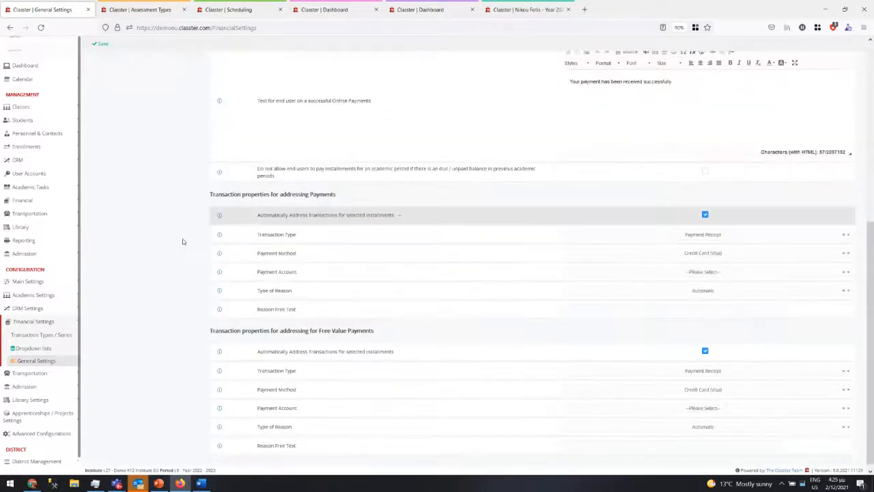
pyautogui.scroll(-1, 340, 340)
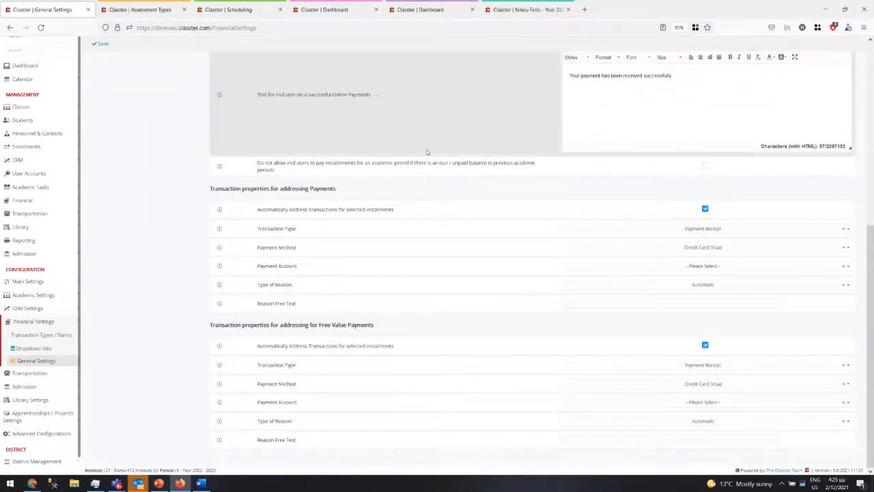
pyautogui.scroll(5, 409, 133)
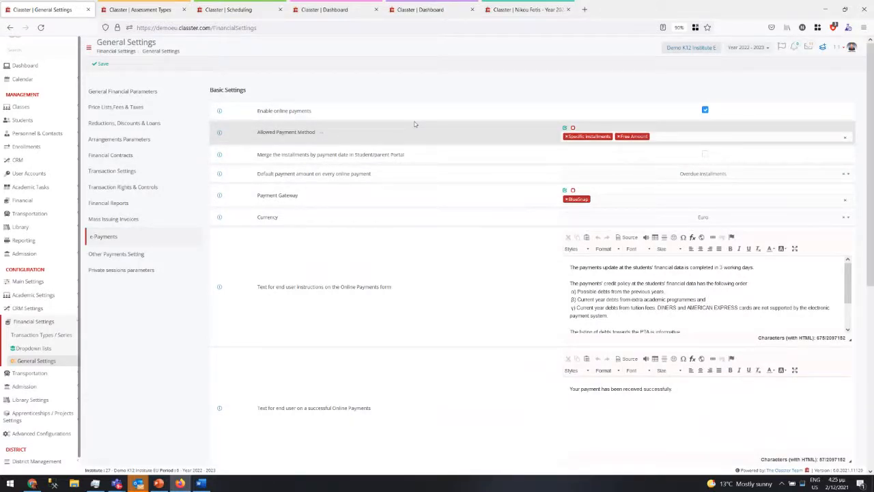
# - View the Reductions, Discounts & Loans settings: successive discounts, Normal Rounding, 2 decimals
pyautogui.click(118, 123)
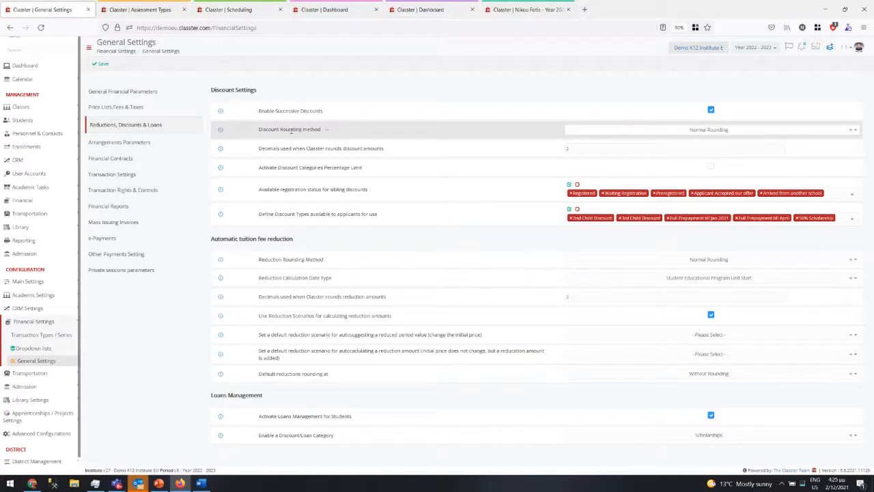
pyautogui.click(27, 281)
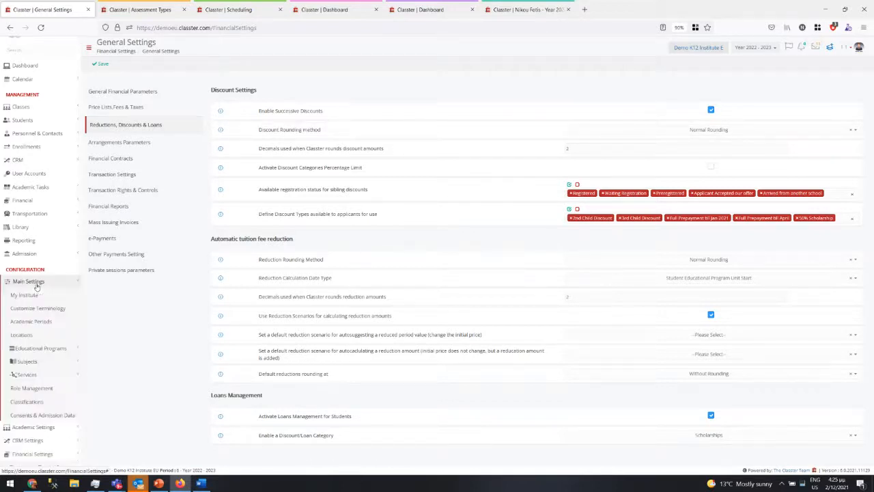
pyautogui.click(37, 287)
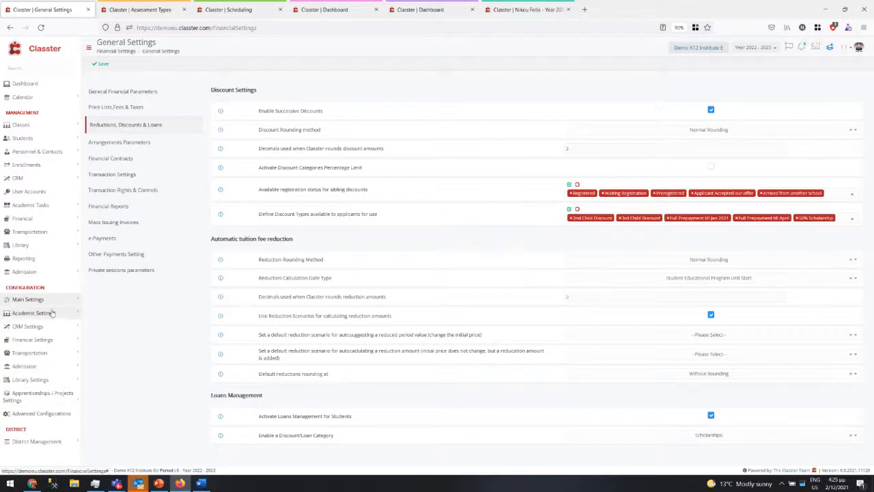
# - Open the financial Dropdown lists page in a new browser tab
pyautogui.click(48, 339)
pyautogui.rightClick(47, 371)
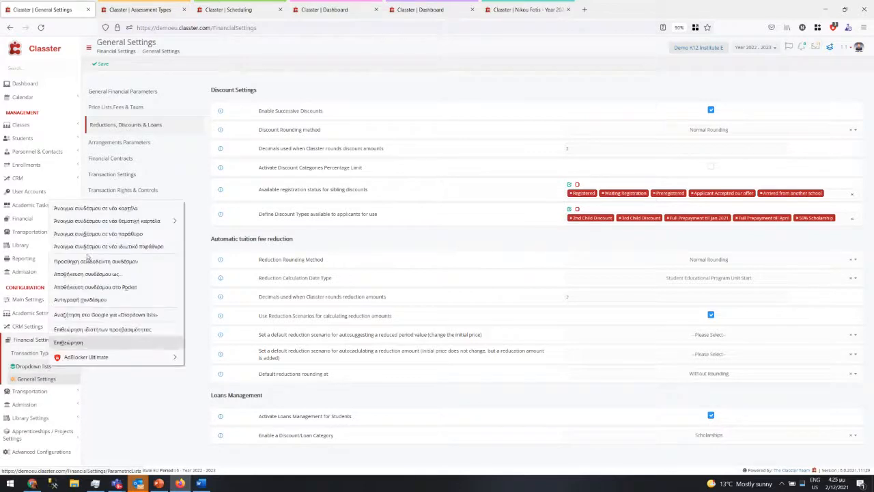
pyautogui.click(89, 207)
# - In the new tab, search dropdowns for 'redu', select Reduction Scenarios and start a new entry
pyautogui.click(142, 9)
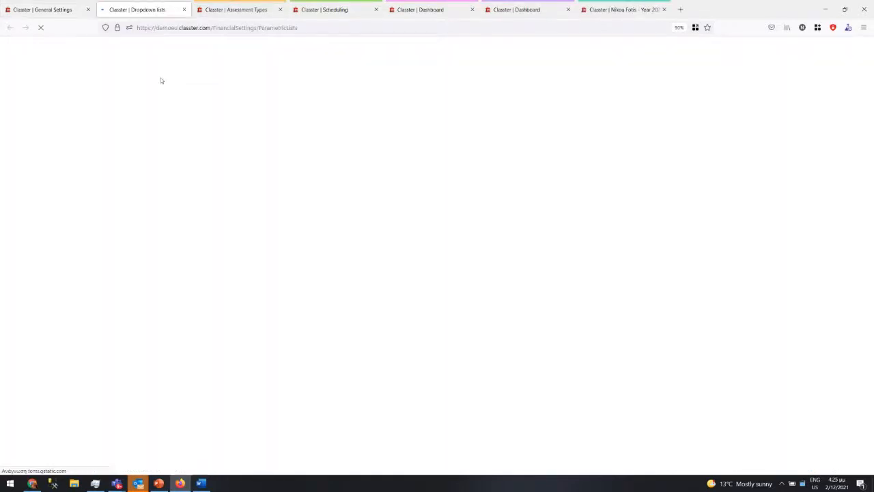
pyautogui.click(168, 82)
pyautogui.write('redu')
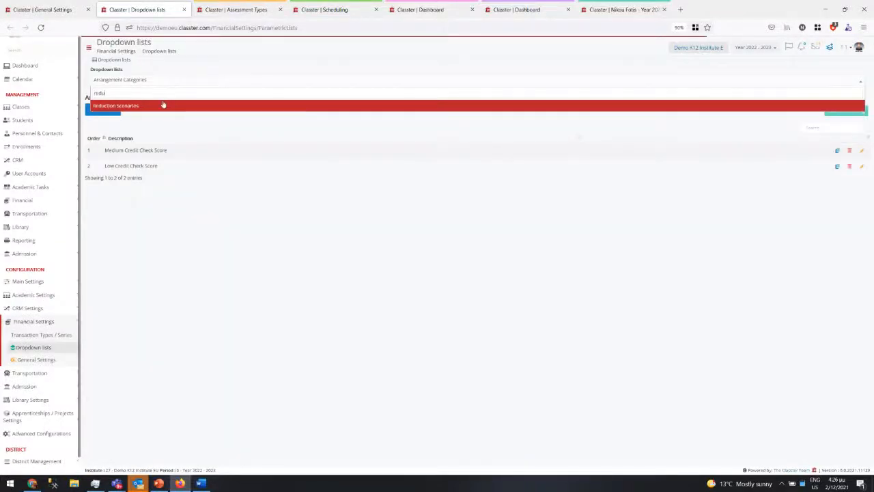
pyautogui.click(163, 105)
pyautogui.click(106, 110)
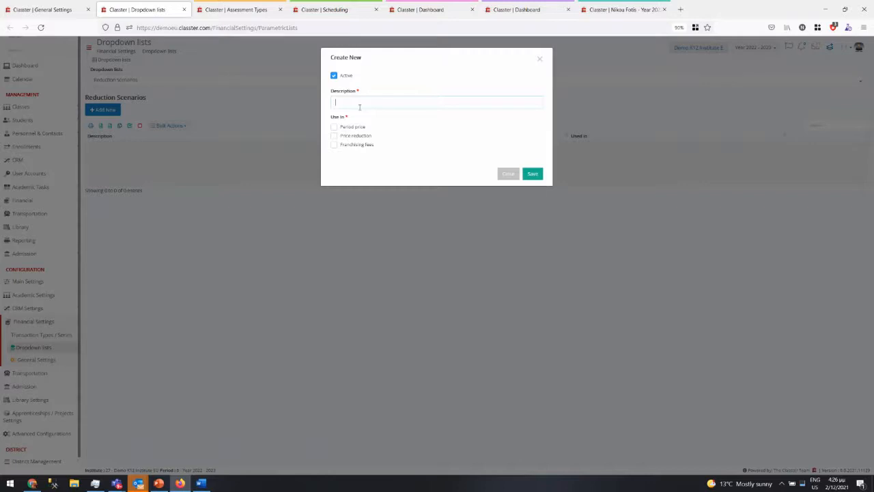
# - Save an active price-reduction scenario described 'Reduction Scenario 1'
pyautogui.click(334, 136)
pyautogui.click(352, 100)
pyautogui.write('Reduction Scenario 1')
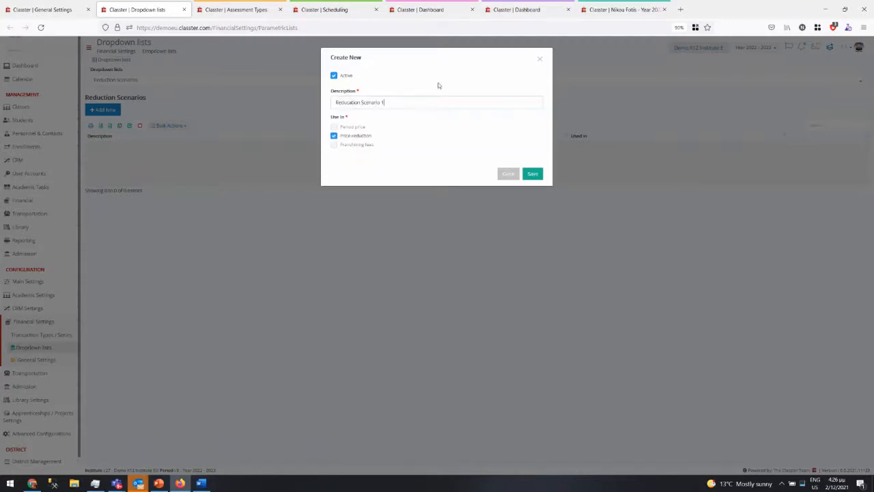
pyautogui.click(532, 173)
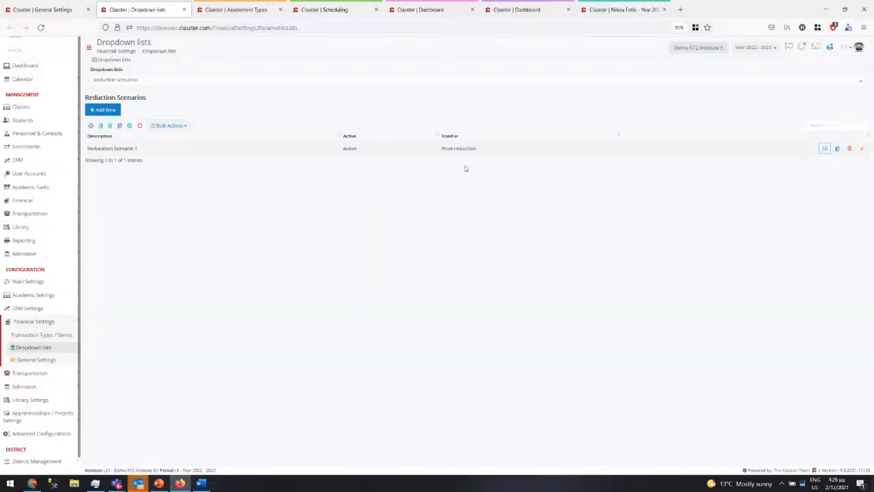
# - Open the scenario's reduction periods and preview the From/To/Reduction % form without saving
pyautogui.click(823, 148)
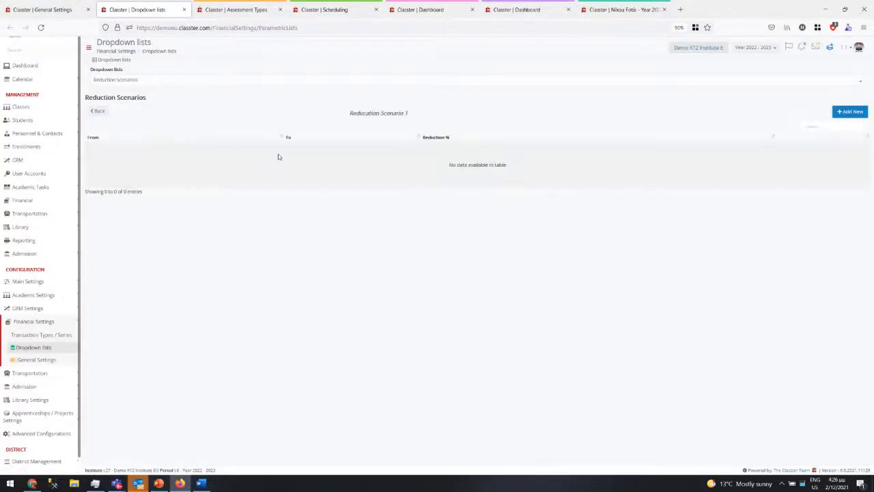
pyautogui.click(850, 120)
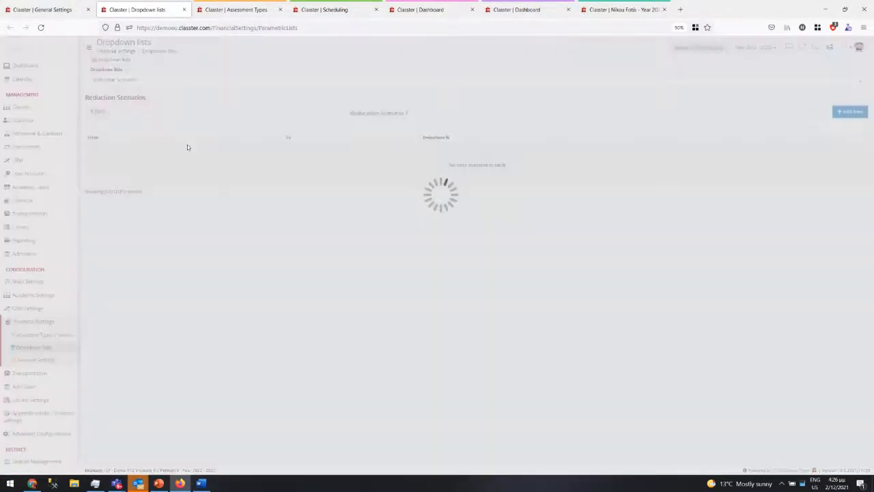
pyautogui.click(352, 109)
pyautogui.click(488, 109)
pyautogui.click(402, 99)
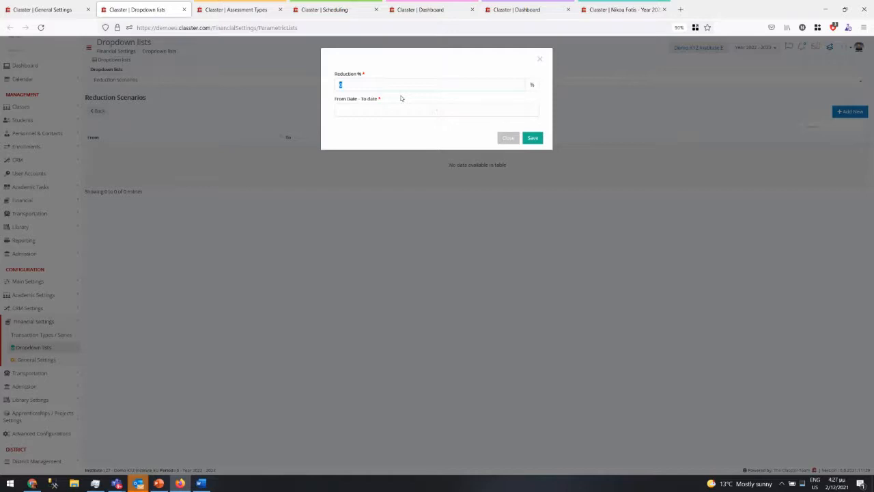
pyautogui.click(508, 137)
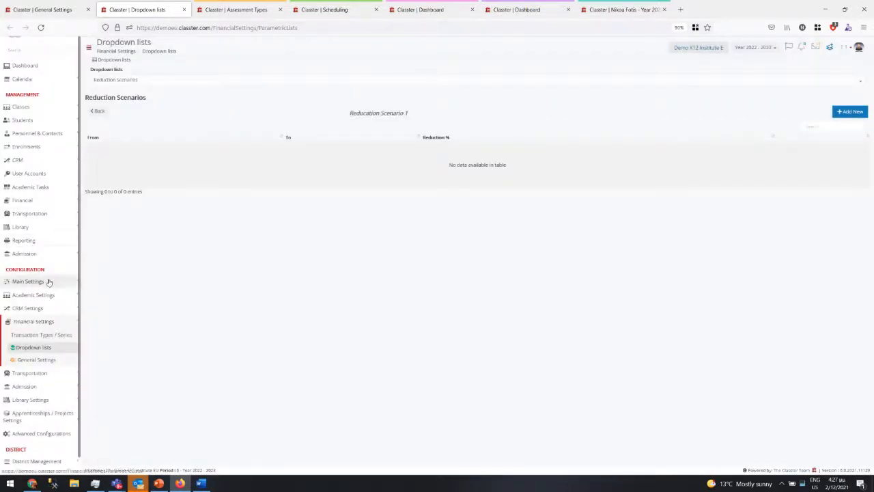
# - Set the Child Care program's Billing & Prices reduction scenario to Reducation Scenario 1
pyautogui.click(48, 281)
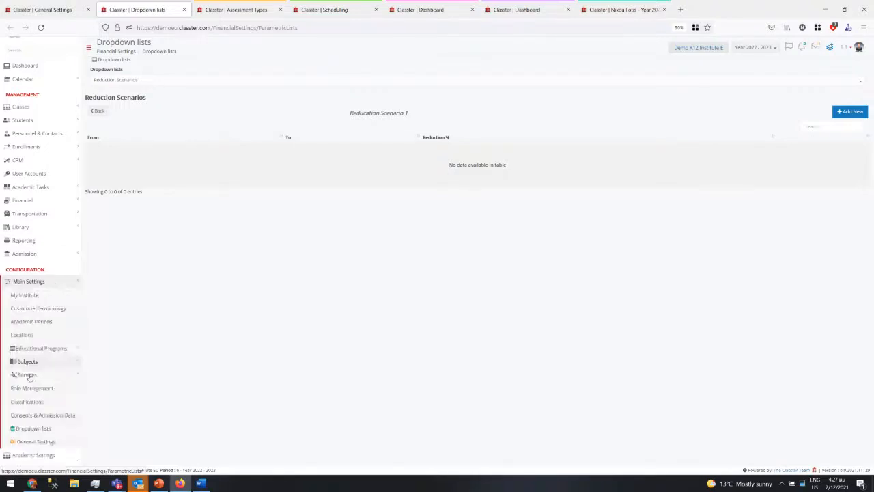
pyautogui.click(34, 348)
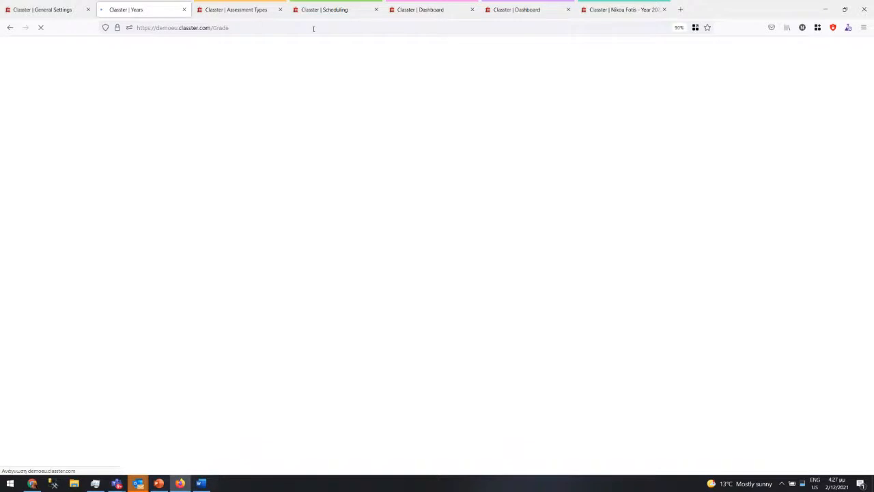
pyautogui.click(251, 146)
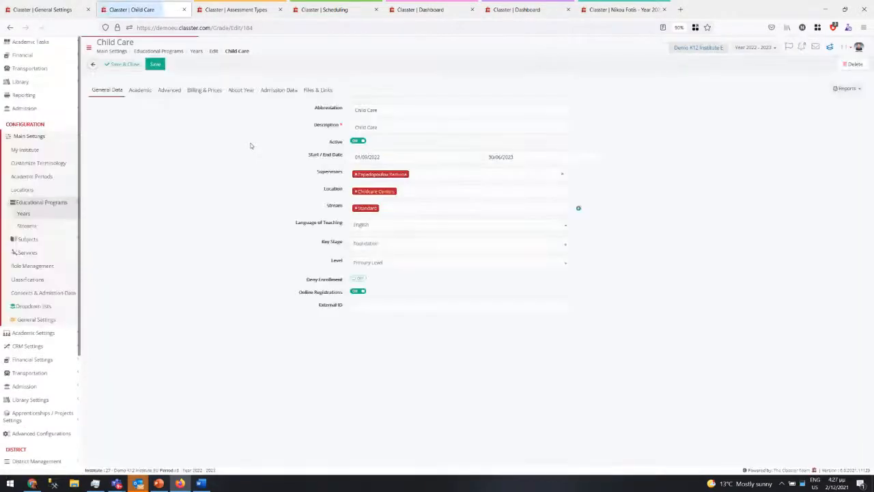
pyautogui.click(203, 90)
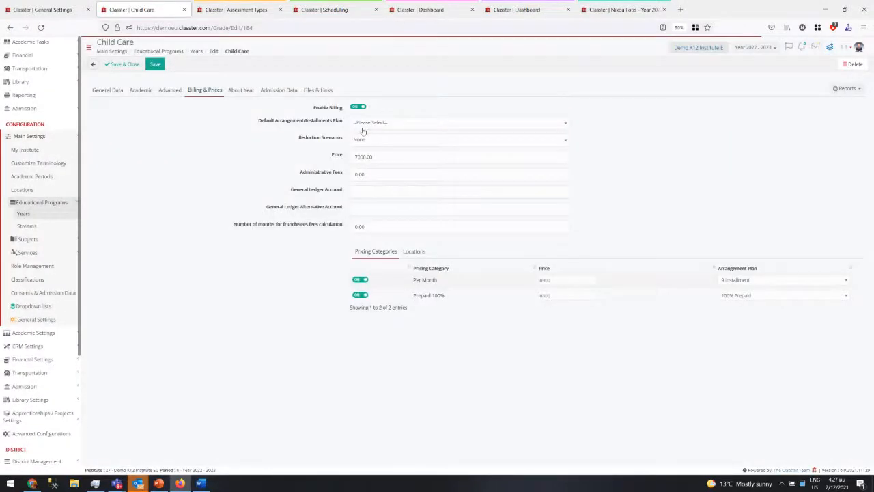
pyautogui.click(363, 140)
pyautogui.click(367, 179)
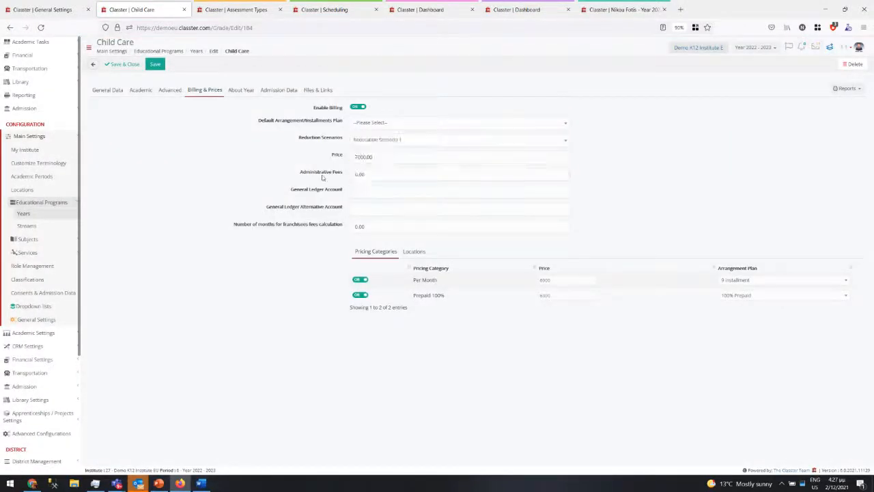
# - Highlight the Prepaid 100% pricing category, reopen financial settings, and switch to the presentation
pyautogui.moveTo(413, 299); pyautogui.dragTo(470, 298)
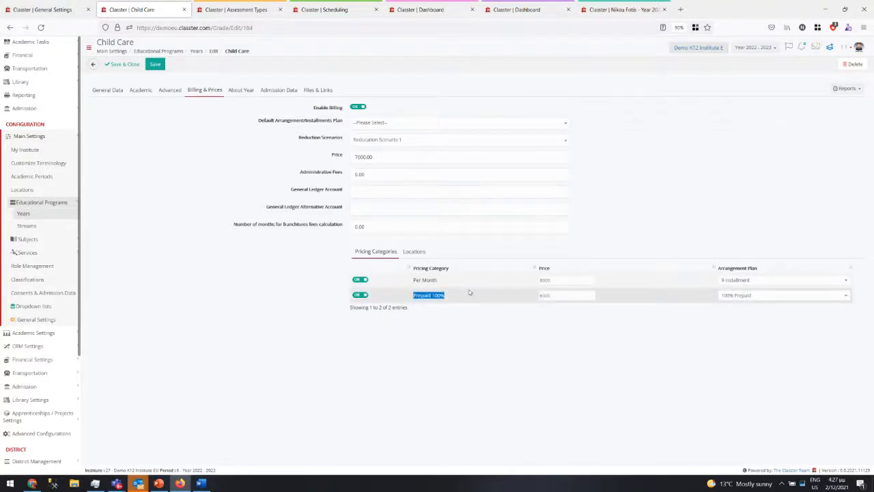
pyautogui.click(48, 360)
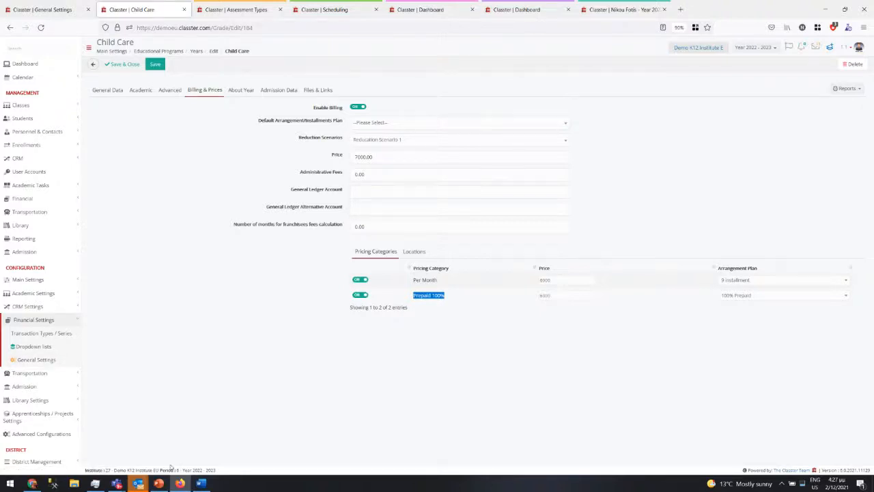
pyautogui.click(157, 486)
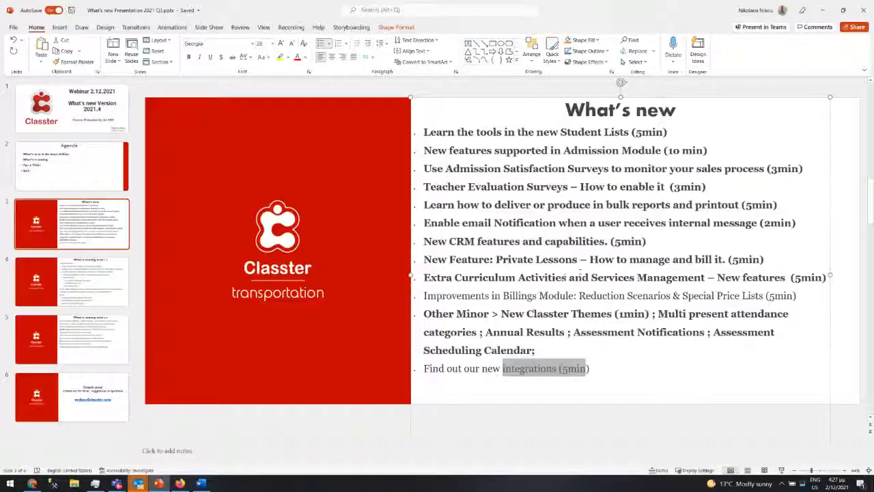
# - Show the What is coming next 1/2 slide, highlighting Send & Upload Files, then return to Classter
pyautogui.click(687, 370)
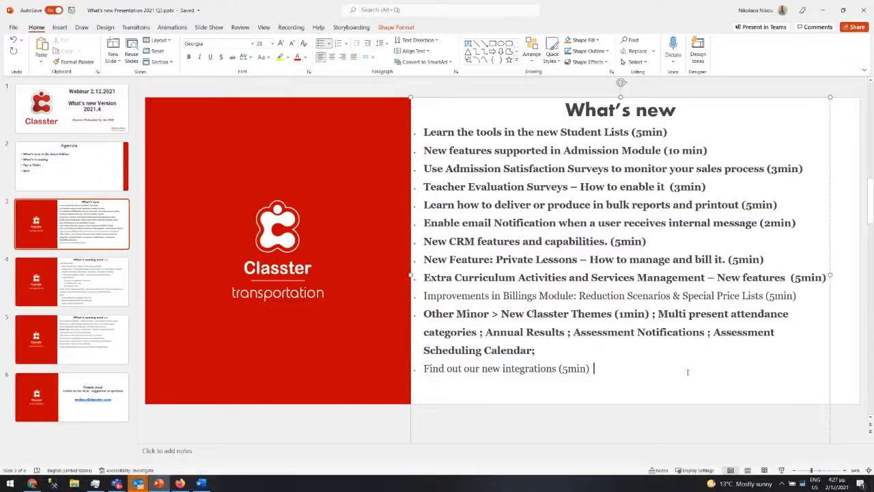
pyautogui.click(70, 290)
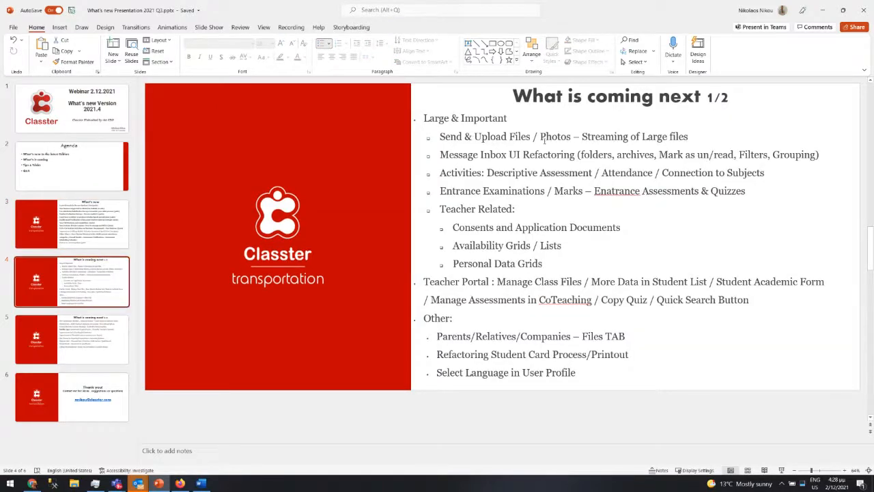
pyautogui.moveTo(440, 140); pyautogui.dragTo(687, 136)
pyautogui.click(179, 483)
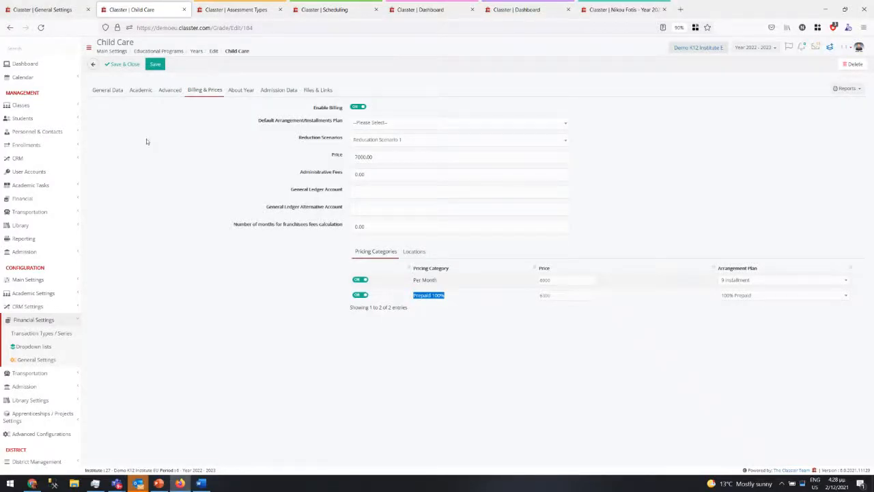
# - Open Send Message from the messaging options and decline restoring the auto-saved draft
pyautogui.click(815, 46)
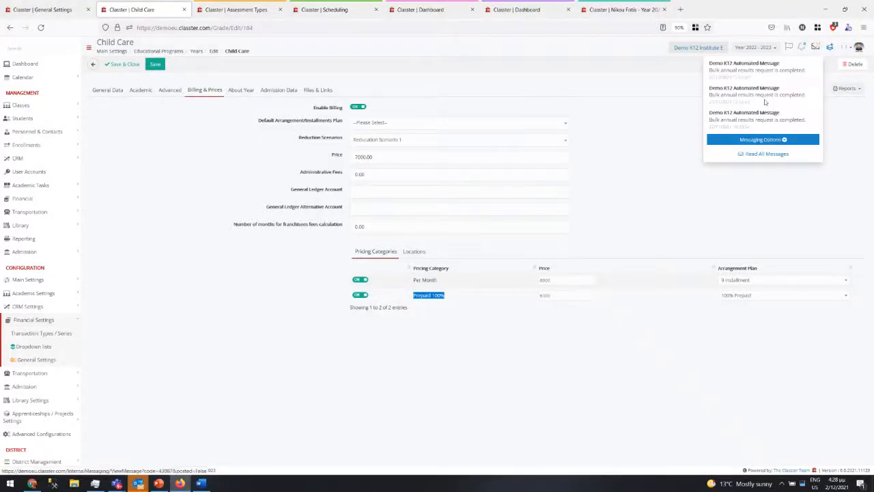
pyautogui.click(759, 141)
pyautogui.click(759, 158)
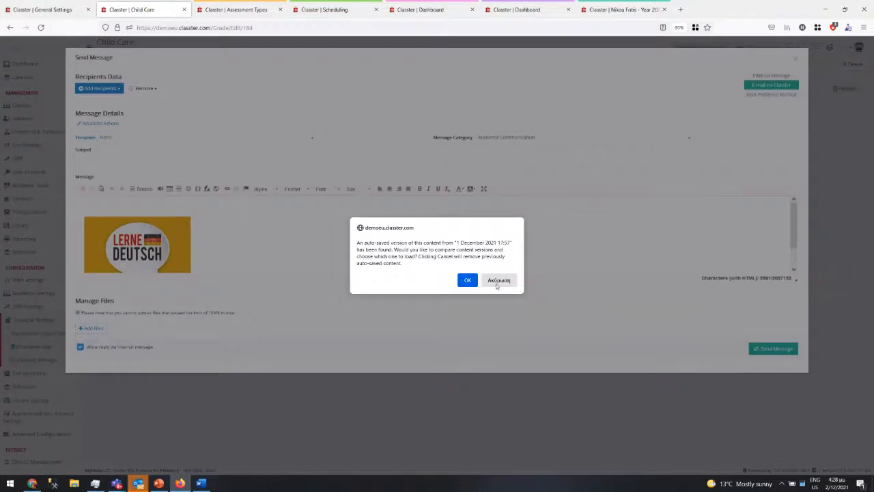
pyautogui.click(497, 280)
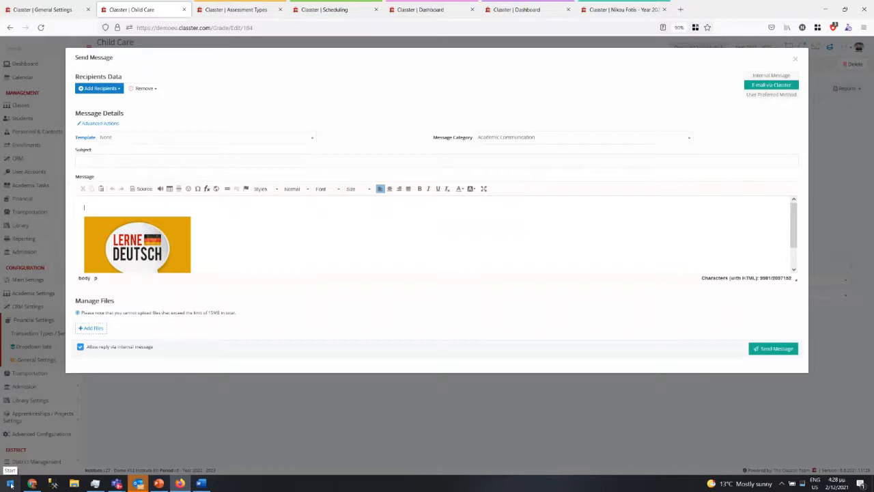
# - Take a Snagit full-screen capture, add an arrow at the LERNE DEUTSCH logo, and copy it
pyautogui.press('Print')
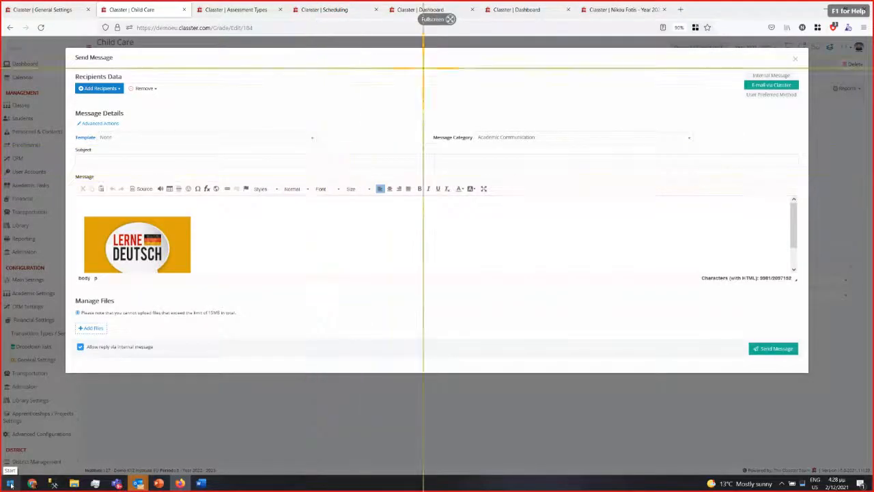
pyautogui.click(434, 26)
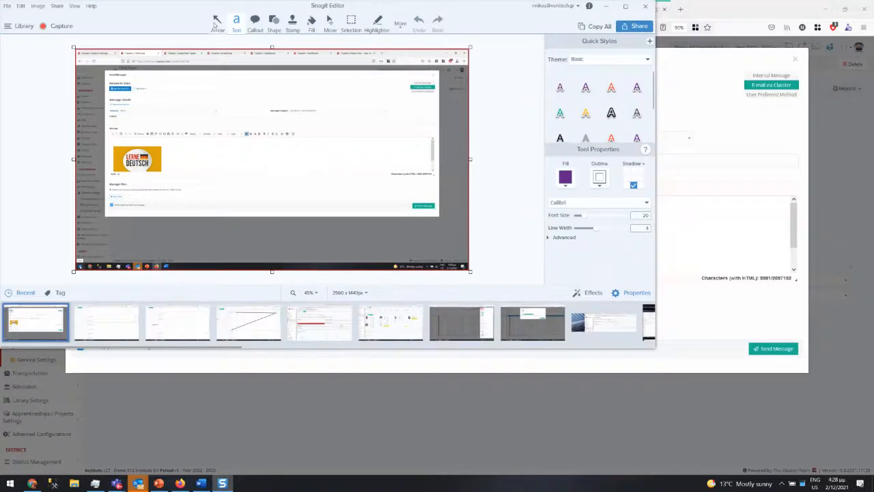
pyautogui.click(217, 20)
pyautogui.moveTo(162, 157); pyautogui.dragTo(181, 177)
pyautogui.rightClick(258, 138)
pyautogui.click(381, 151)
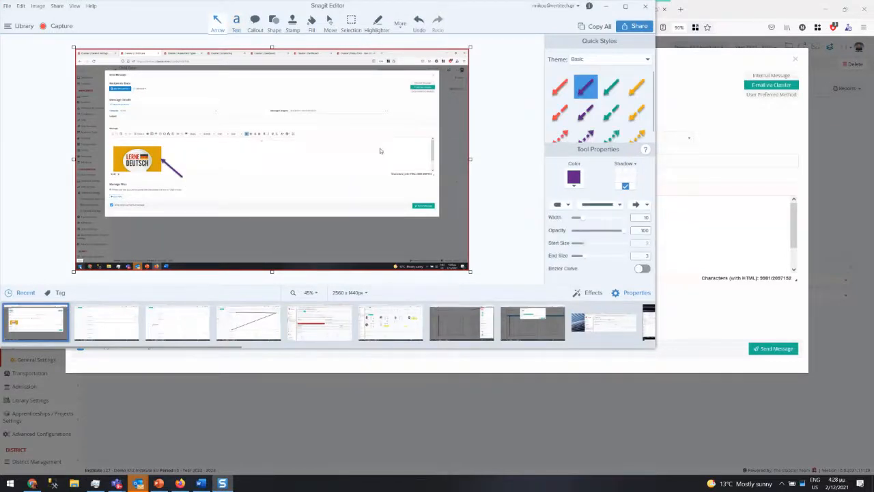
pyautogui.click(682, 196)
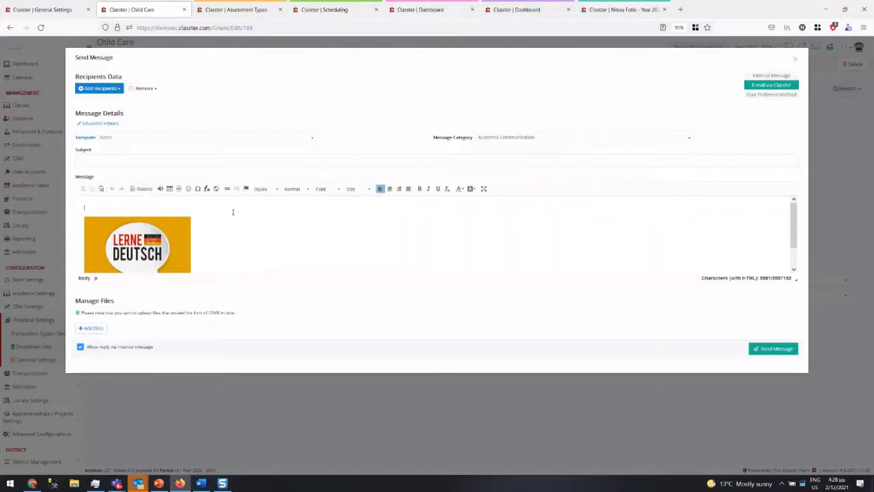
# - Paste the annotated screenshot into the message body and scroll through it
pyautogui.hotkey('ctrl', 'v')
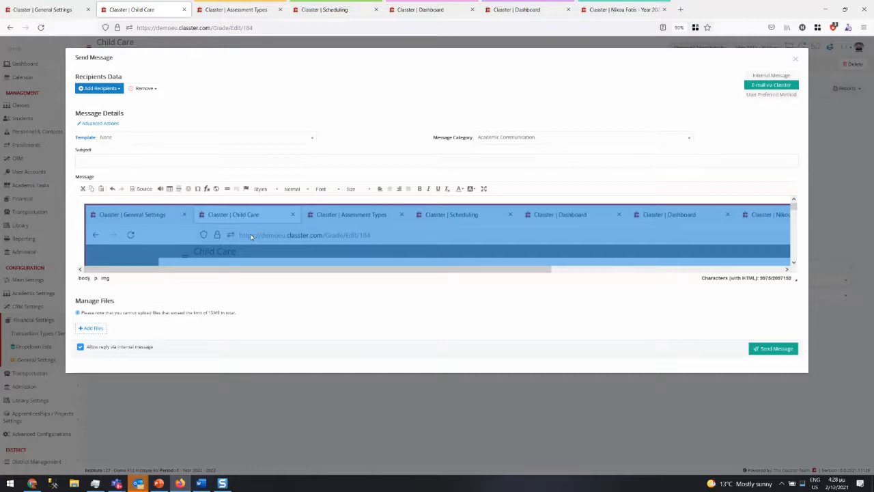
pyautogui.scroll(-10, 340, 243)
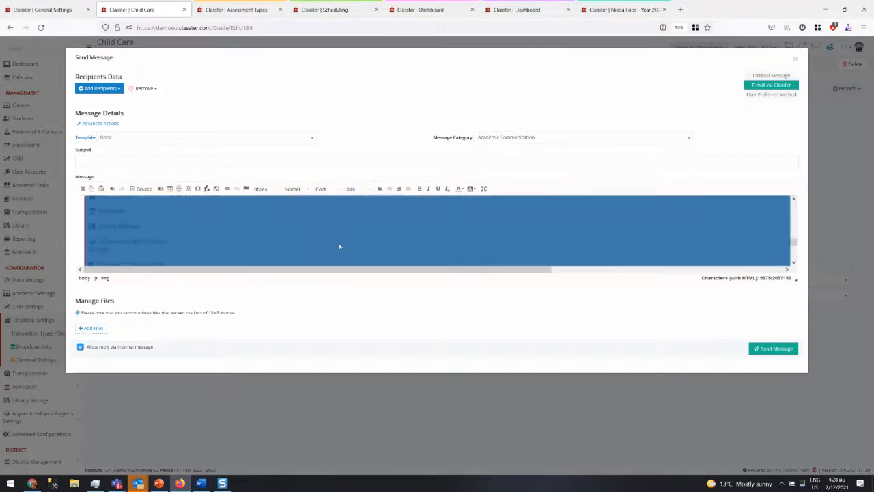
pyautogui.scroll(-4, 339, 246)
pyautogui.scroll(5, 338, 244)
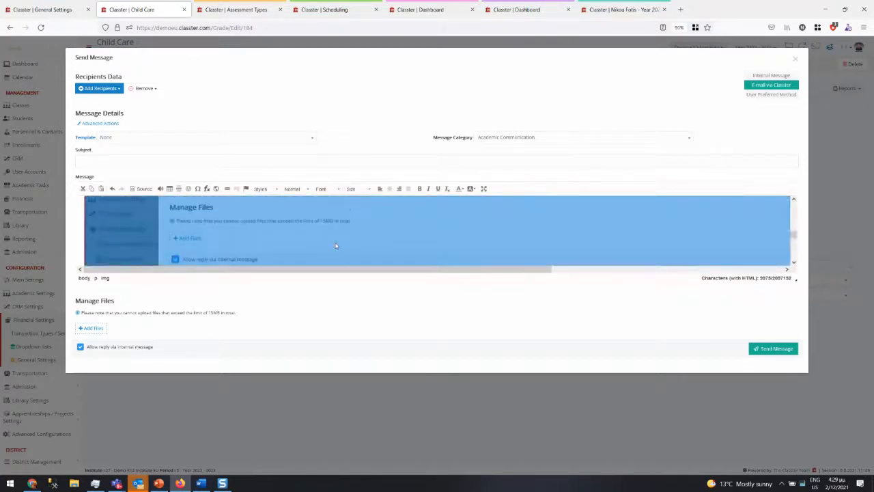